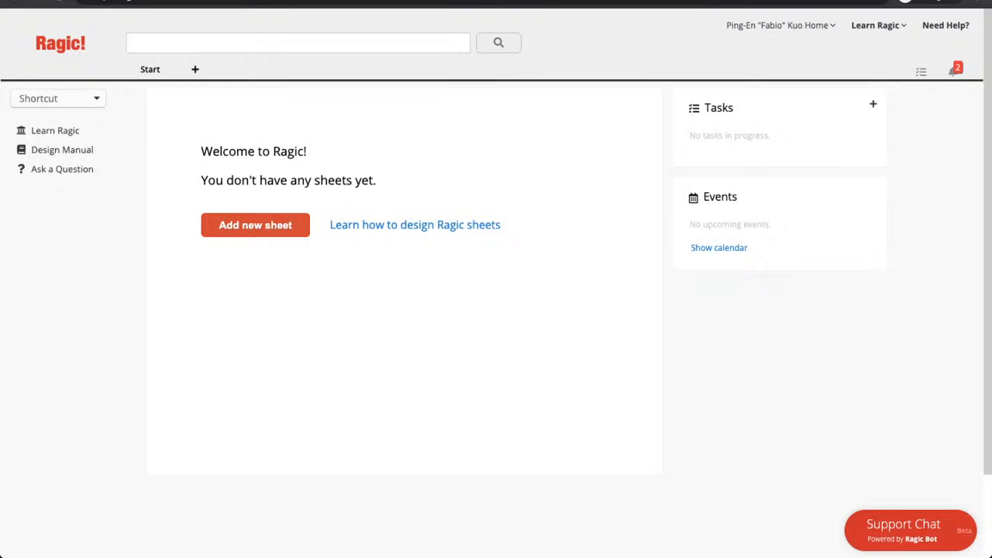
Start a new sheet and add a new tab named 'Webinar' for it.
click(255, 225)
click(338, 204)
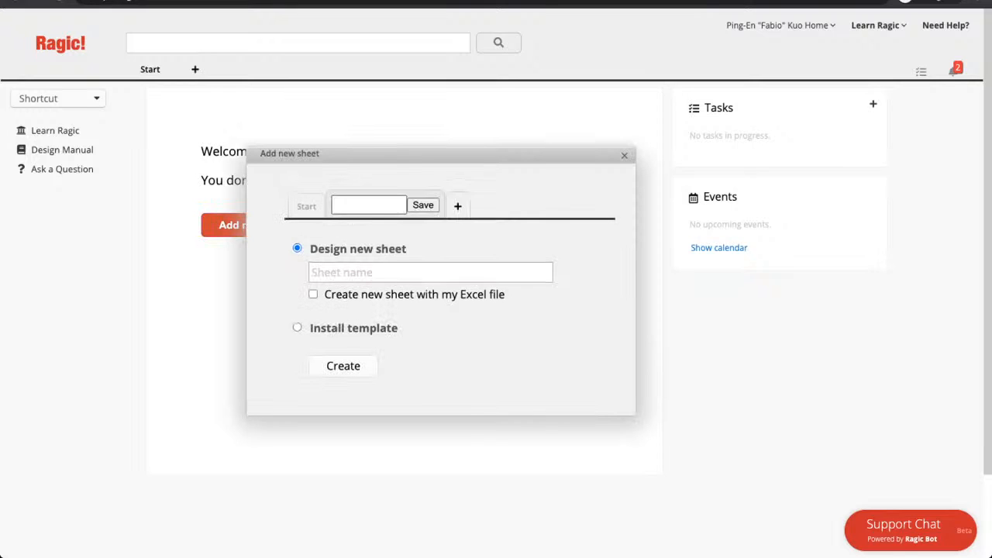
text(Webinar)
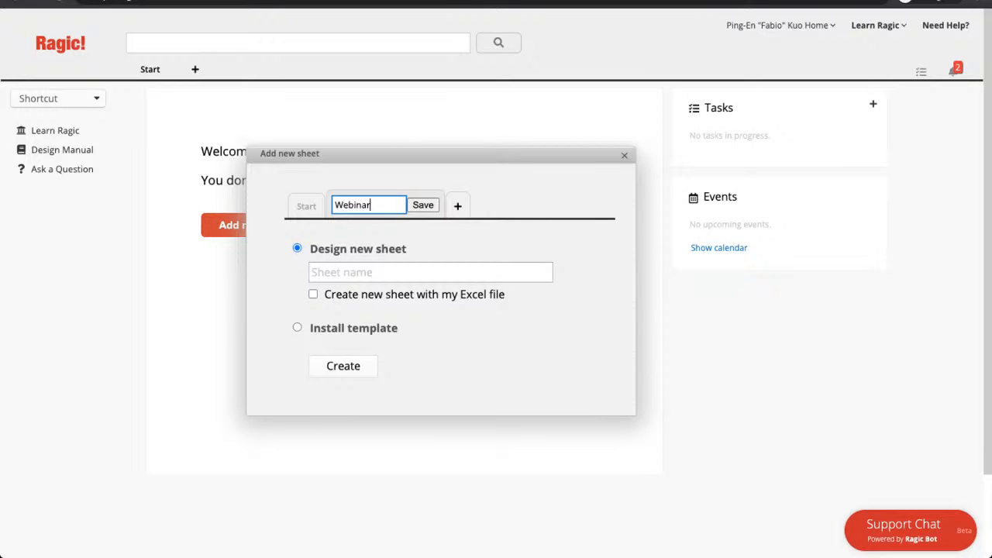
click(423, 205)
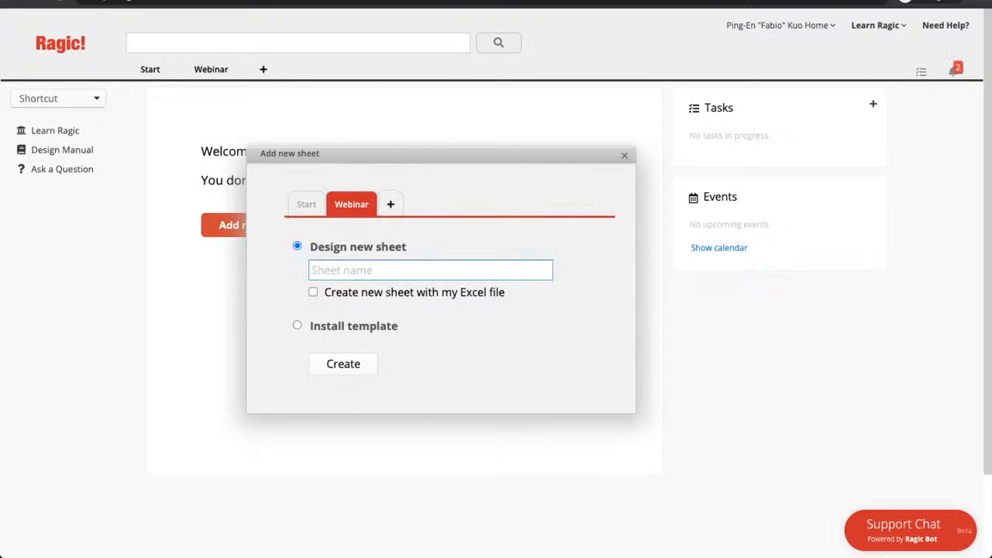
Name the new sheet 'Client Information' and create it.
text(e)
key(BackSpace)
text(W)
key(BackSpace)
text(W)
key(BackSpace)
text(Client Information)
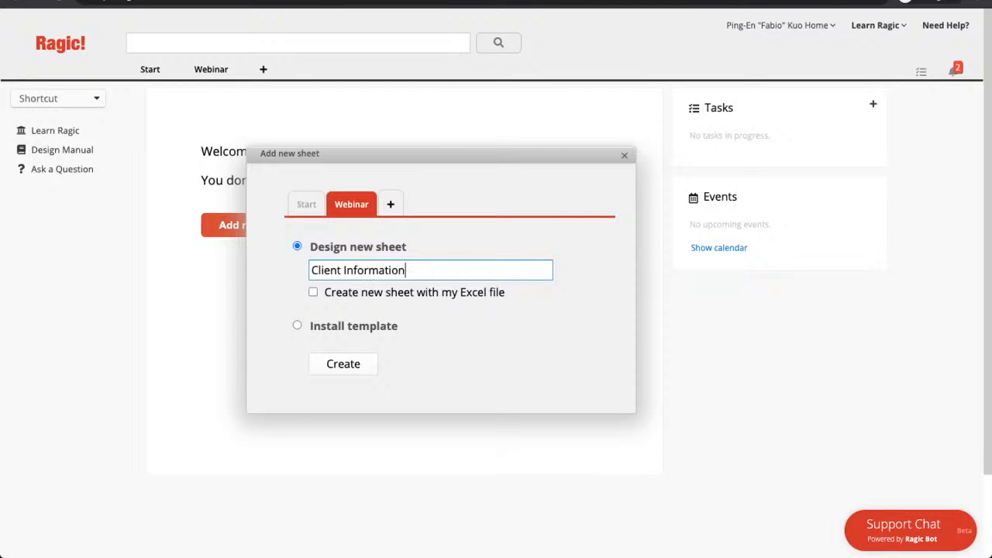
key(Tab)
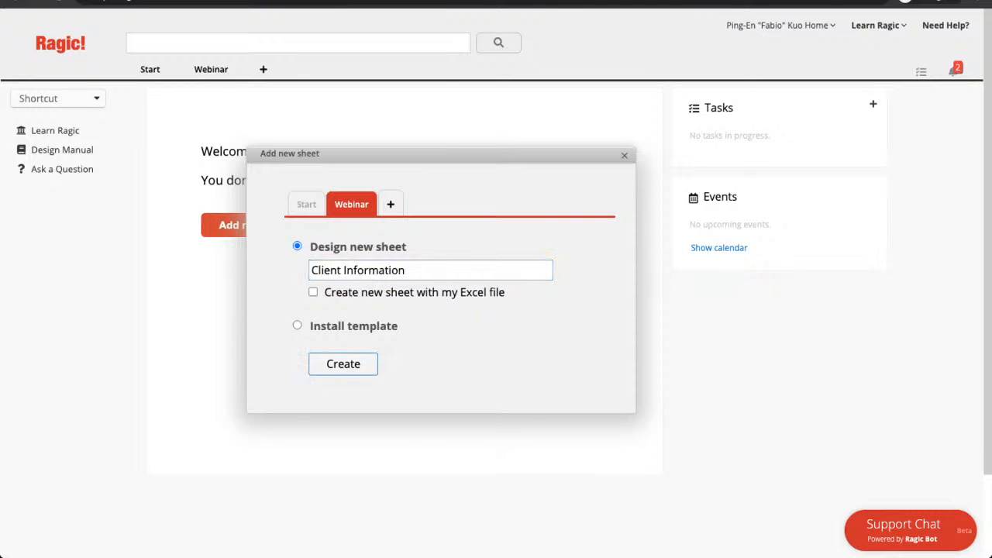
key(Return)
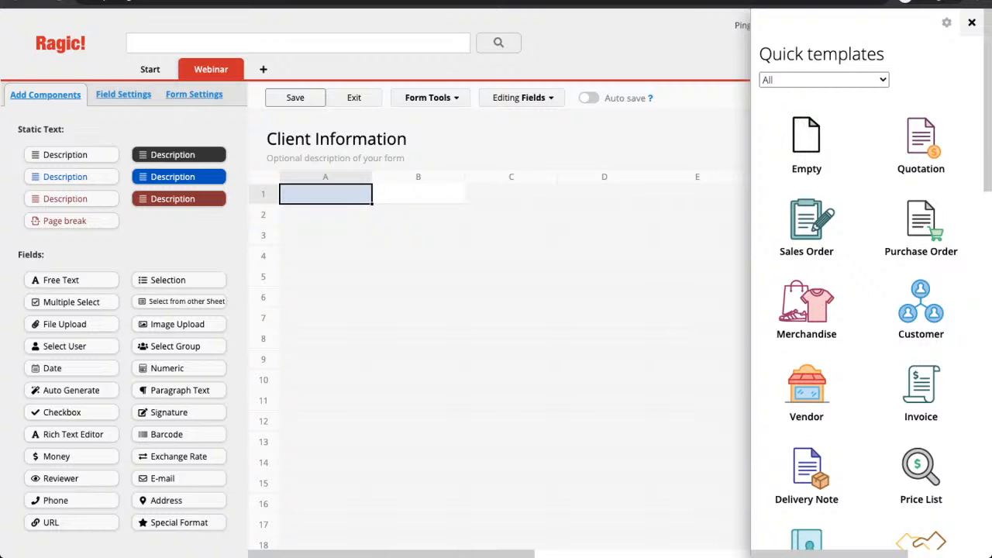
Close the Quick templates panel and select cell A1 of the blank form.
click(971, 22)
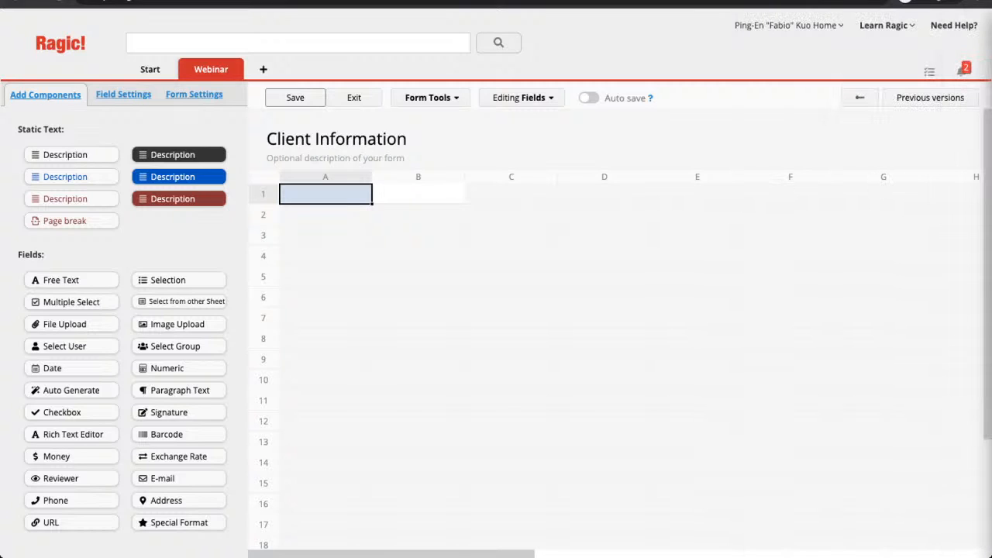
click(325, 338)
click(326, 194)
Name the A1 field 'Client Code' and set its field type to Auto Generate.
text(Client )
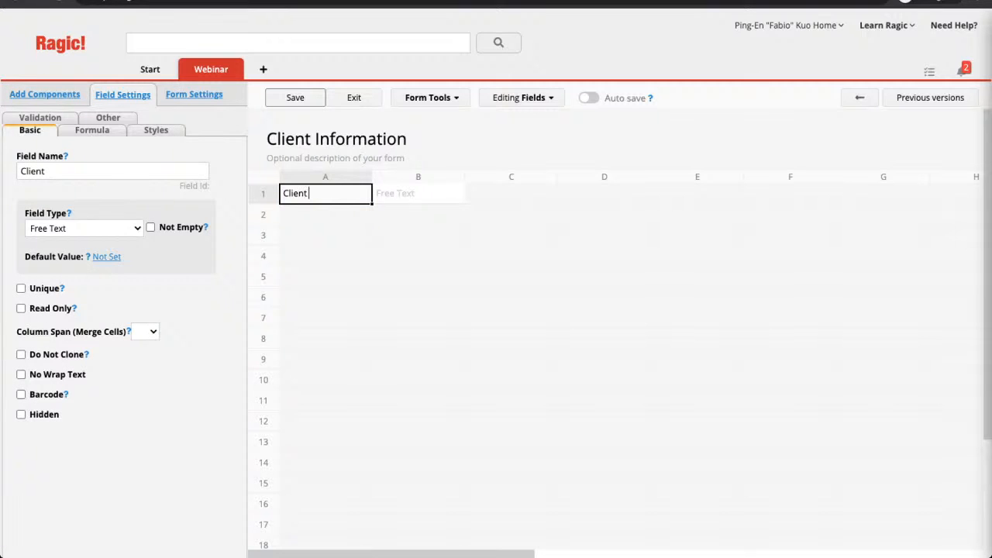
text(Code)
click(84, 228)
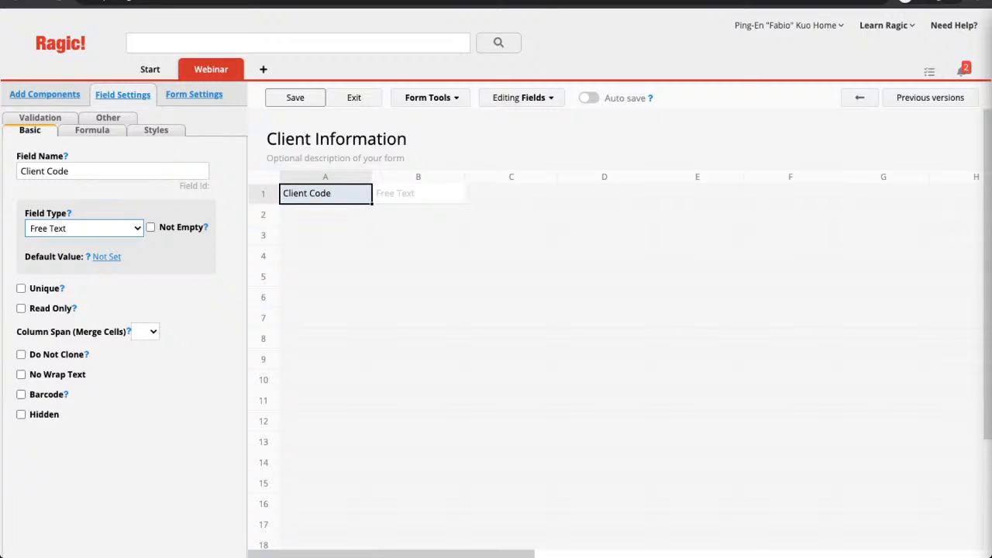
click(69, 333)
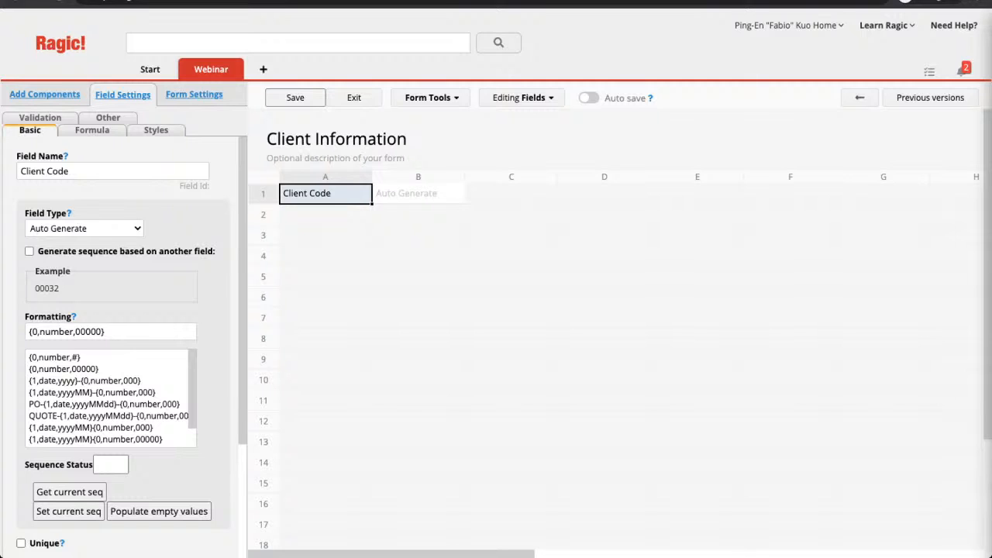
Change the Client Code formatting to ClientID-{0,number,0000}.
click(102, 332)
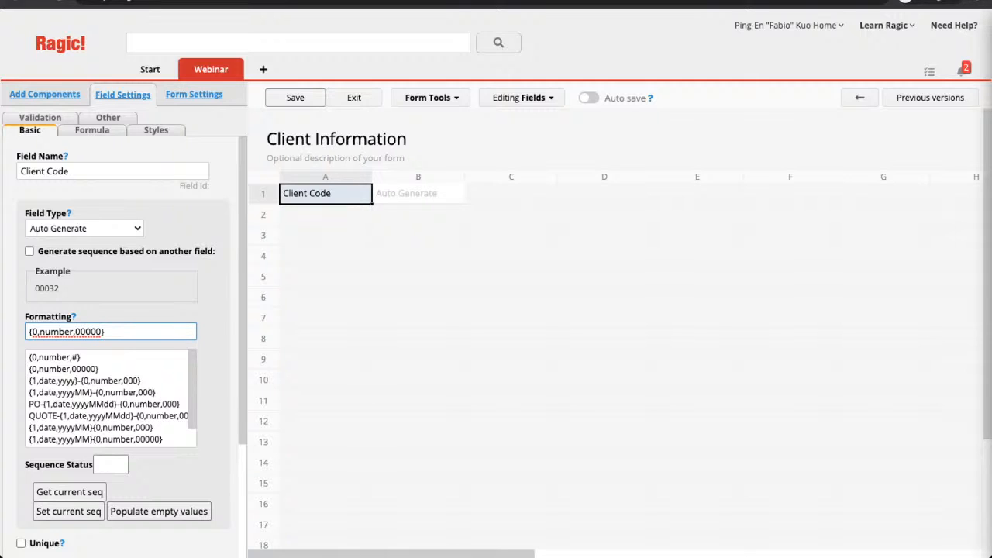
key(BackSpace)
click(41, 332)
click(28, 332)
text(IDC)
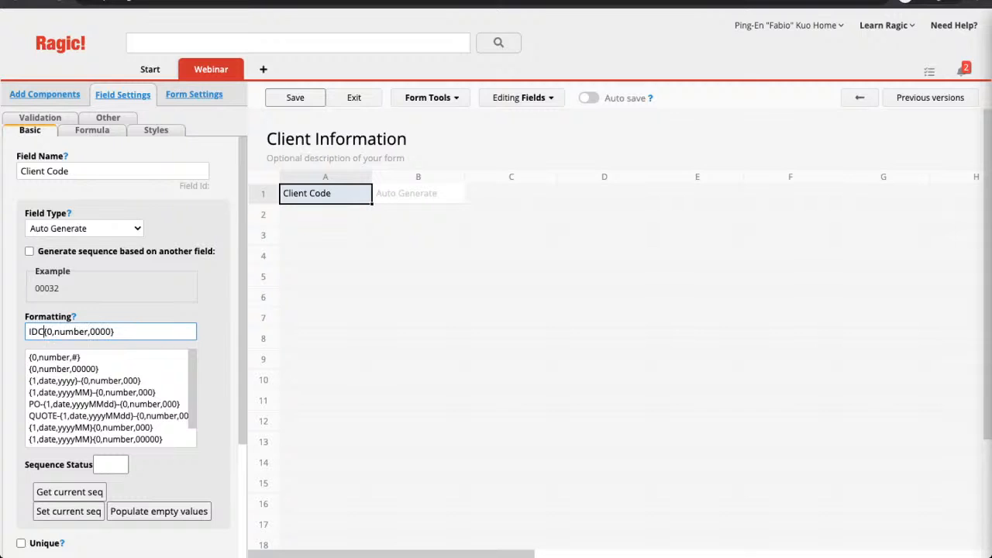
key(BackSpace)
key(BackSpace)
text(CLien)
key(BackSpace)
key(BackSpace)
key(BackSpace)
key(BackSpace)
text(lient)
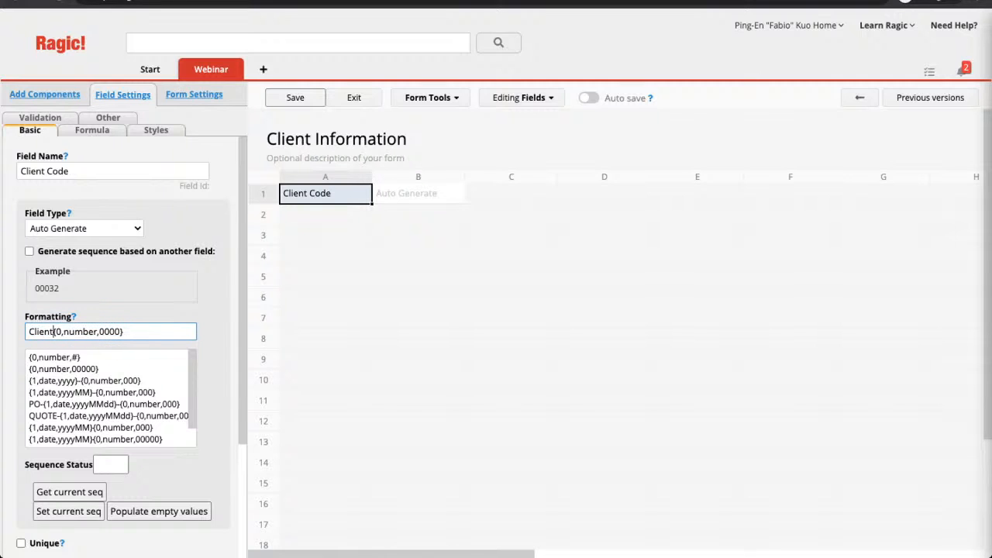
text(ID-)
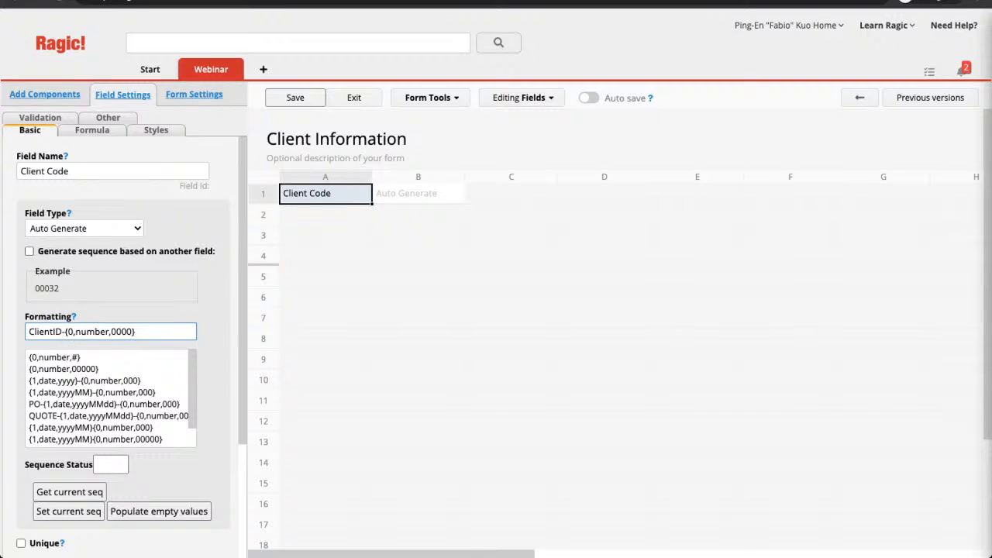
scroll(124, 346, down, 1)
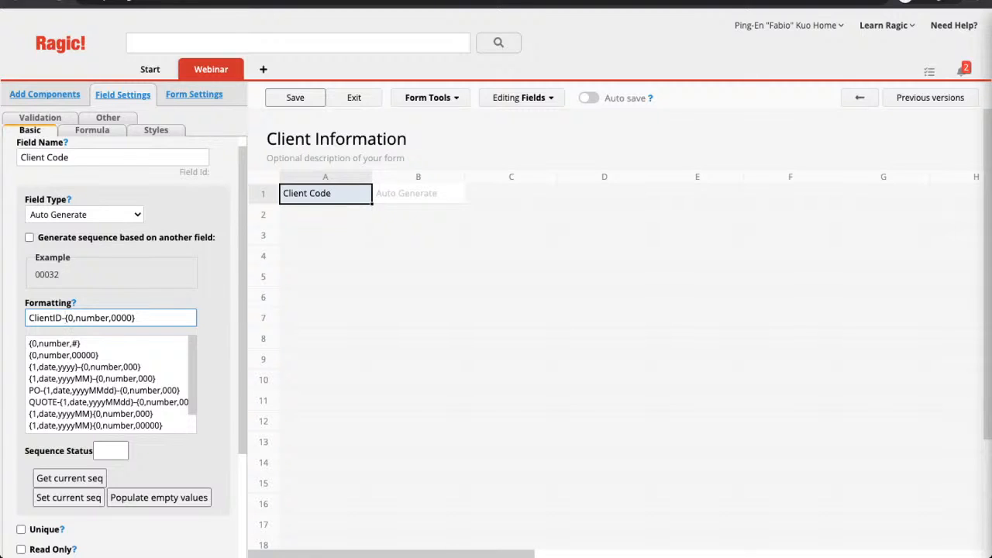
Add 'First Name' in A3 and 'Last Name' in A4 as text fields.
click(326, 235)
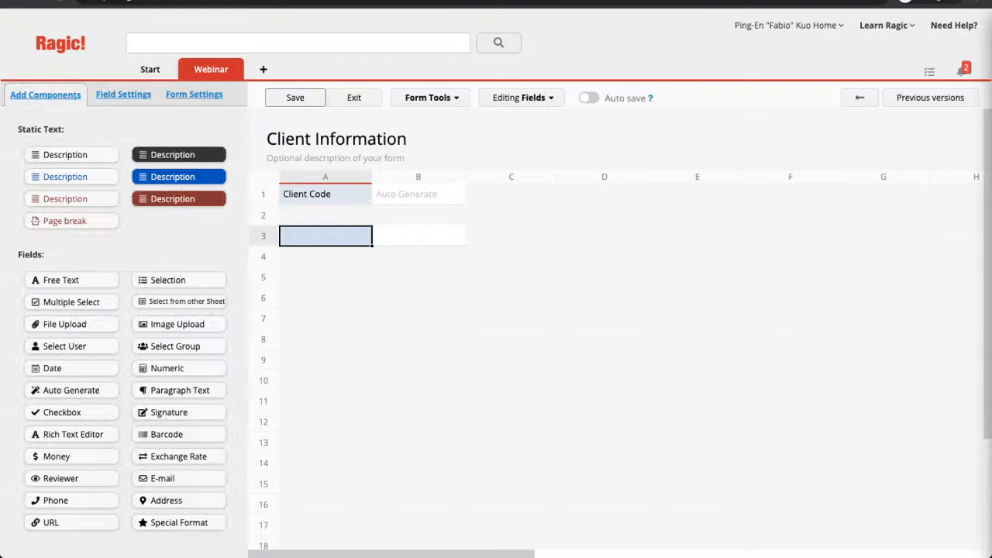
text(First Nmae)
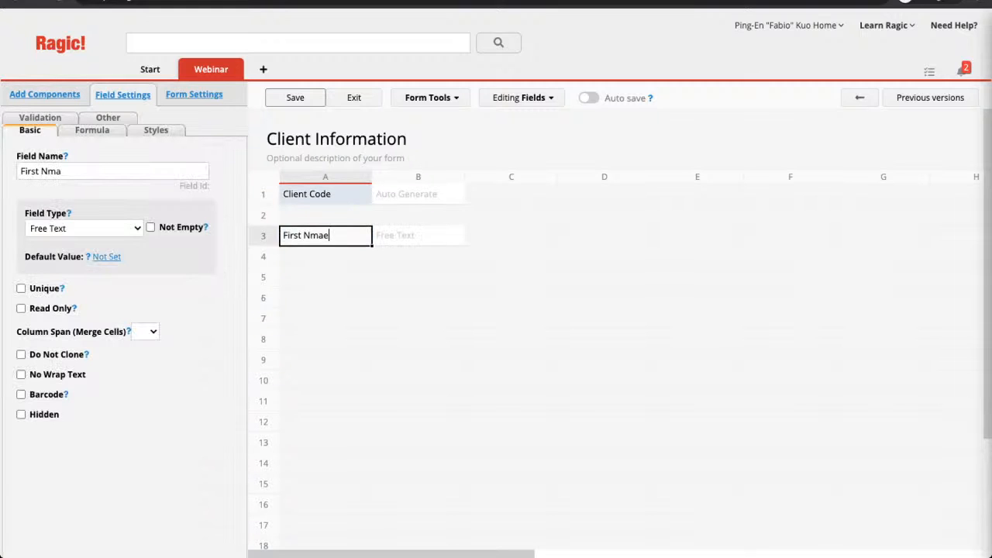
key(BackSpace)
key(BackSpace)
key(BackSpace)
text(ame)
key(Return)
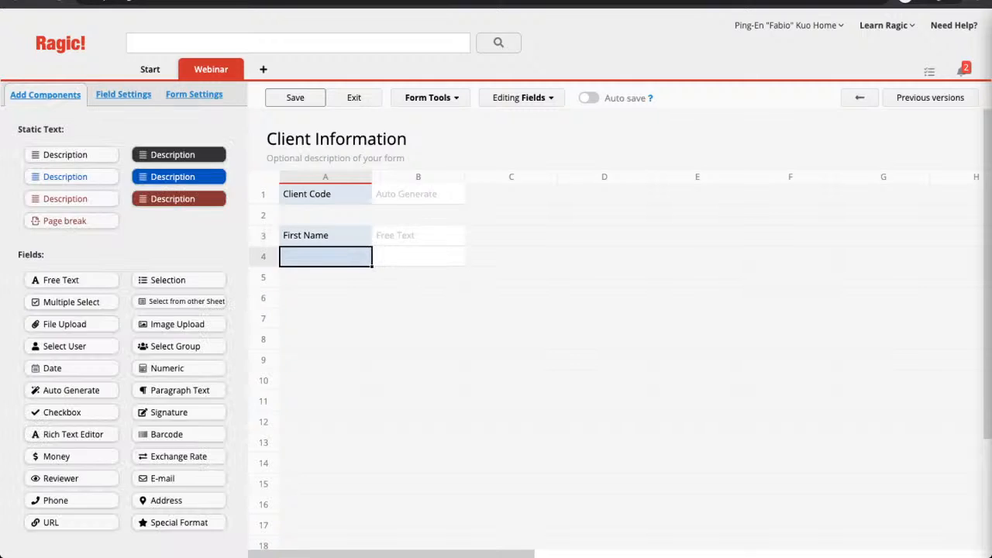
text(Last Nmae)
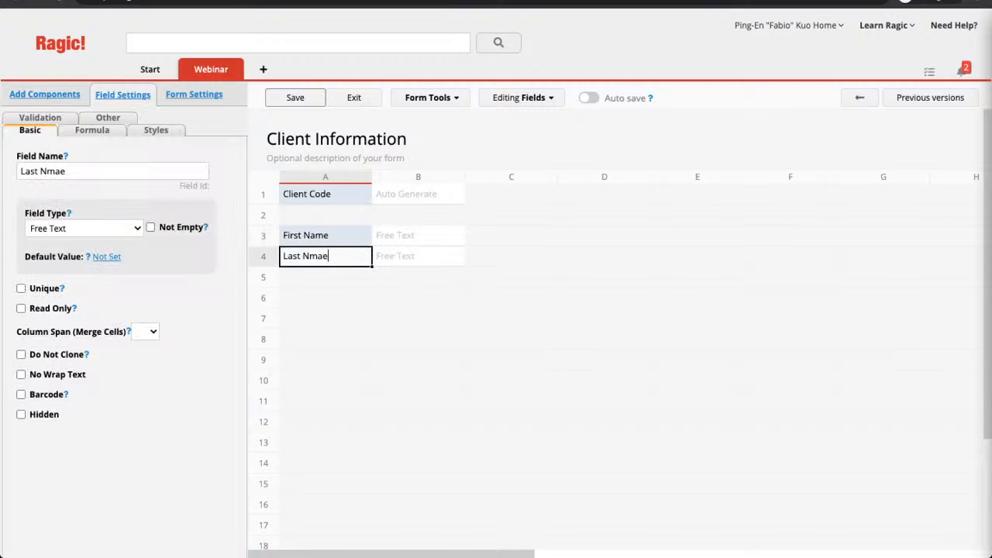
key(BackSpace)
key(BackSpace)
text(ae)
key(Return)
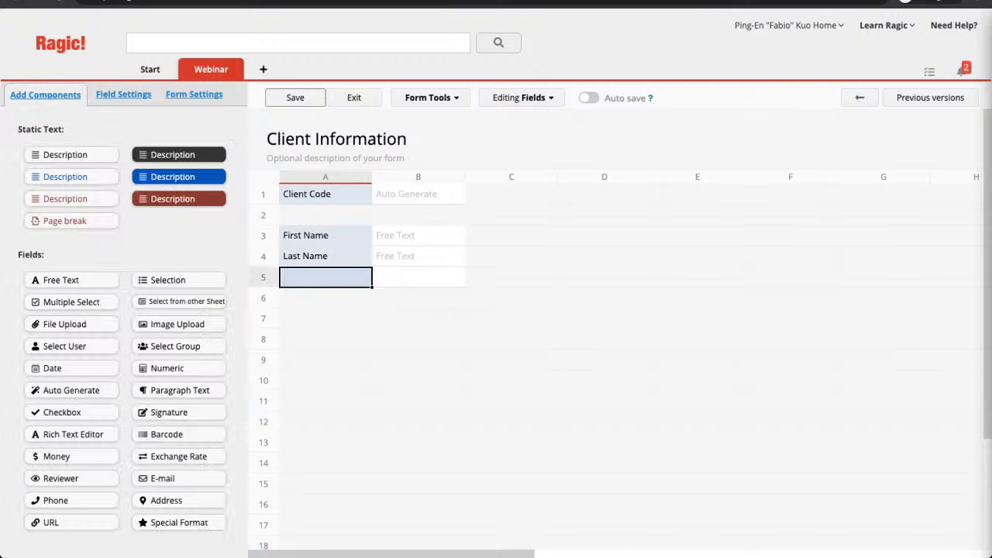
Add a 'Date of Birth' Date field in A5, keeping the yyyy/MM/dd format.
text(Date of Bi)
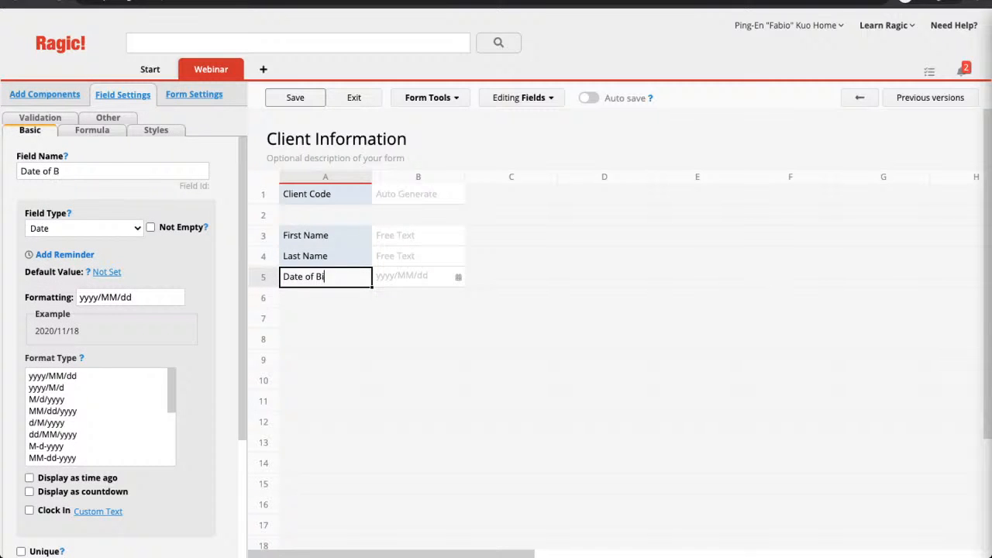
text(rth)
scroll(101, 416, down, 1)
scroll(101, 416, down, 3)
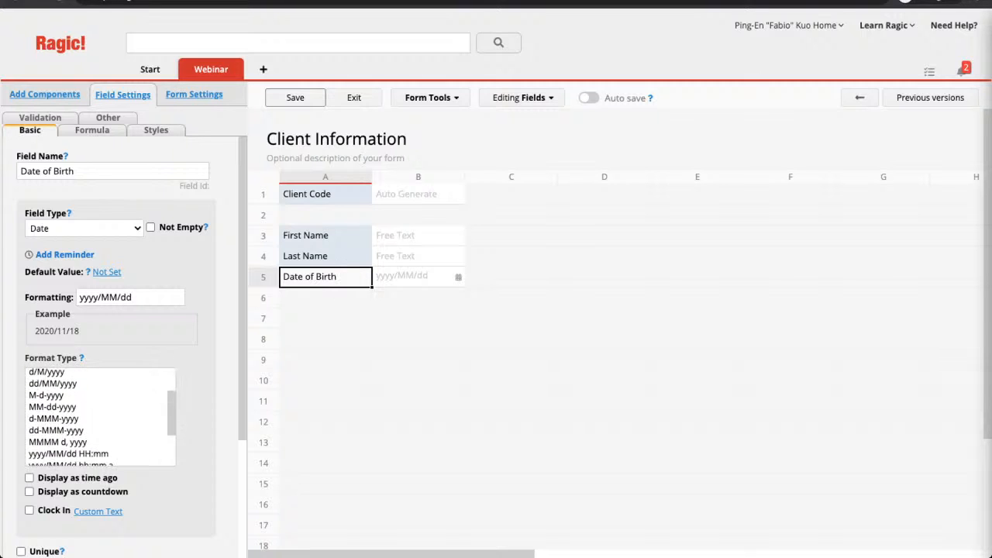
scroll(101, 416, down, 1)
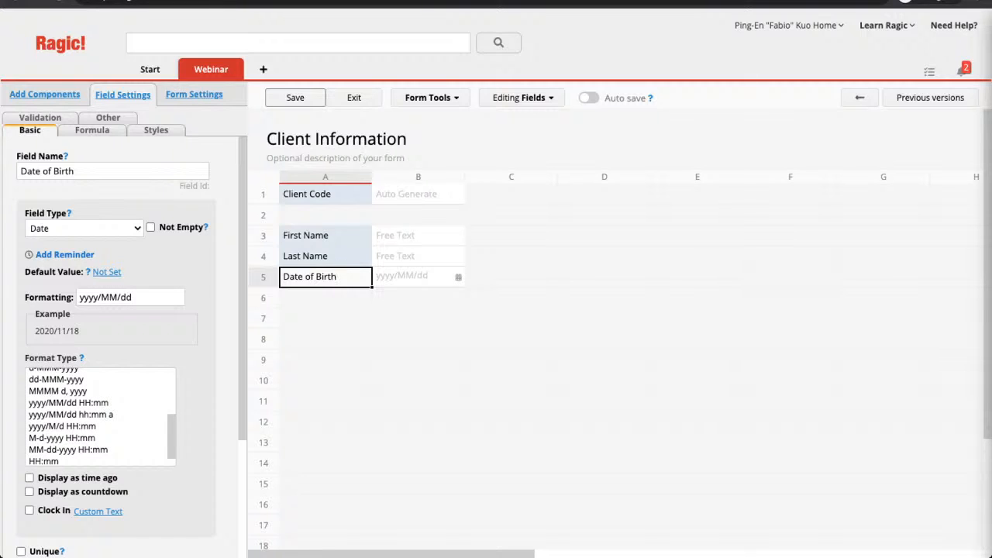
scroll(101, 416, up, 5)
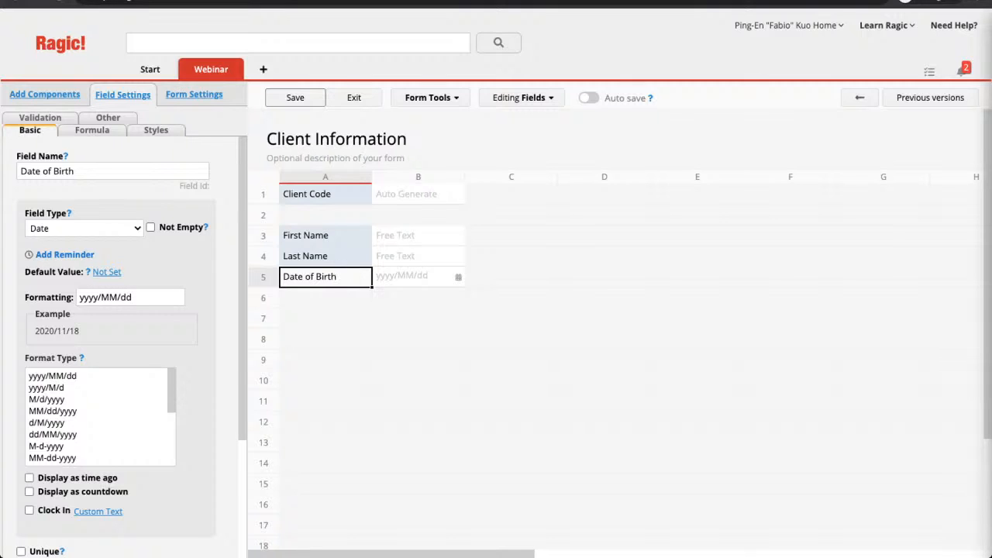
scroll(132, 347, down, 1)
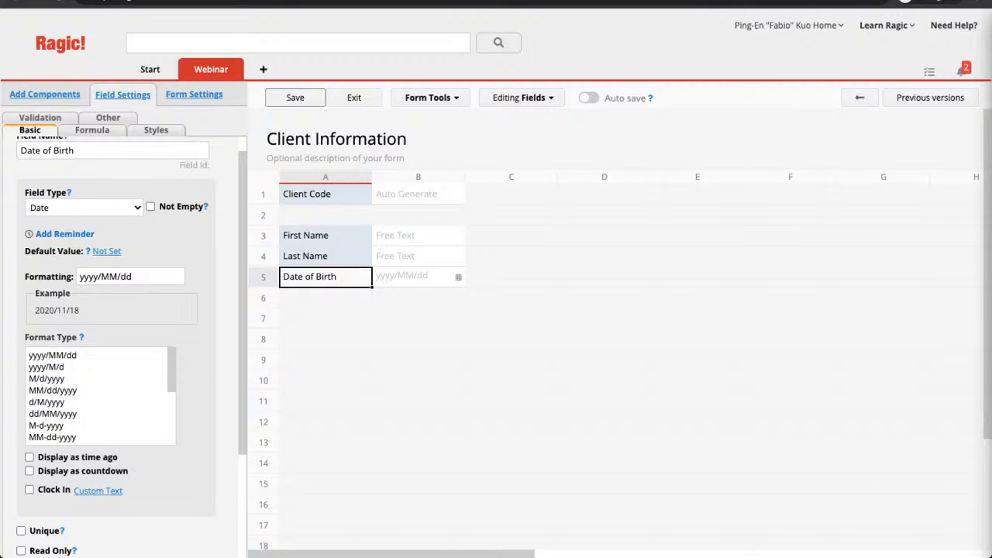
Add an 'Email' field of E-mail type in cell A6.
scroll(101, 395, down, 1)
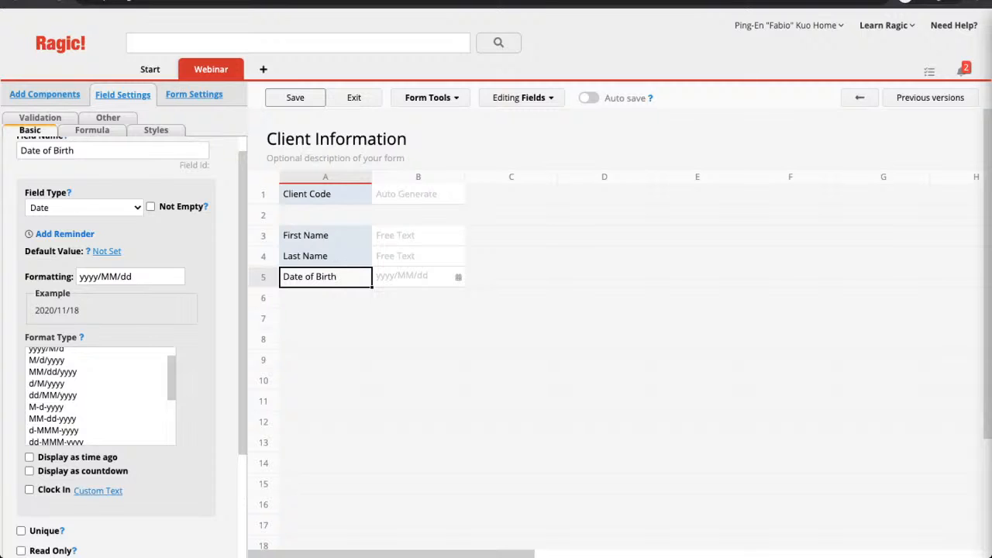
key(Return)
text(Email)
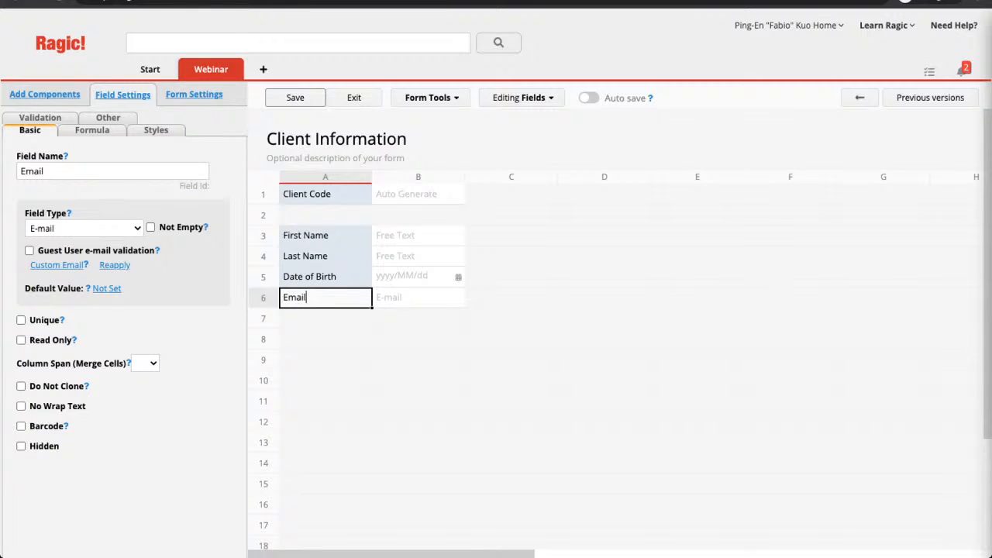
Add a 'Phone' field in A7 with the custom number format XXXXXXXXXX.
click(325, 339)
click(325, 319)
text(Phone)
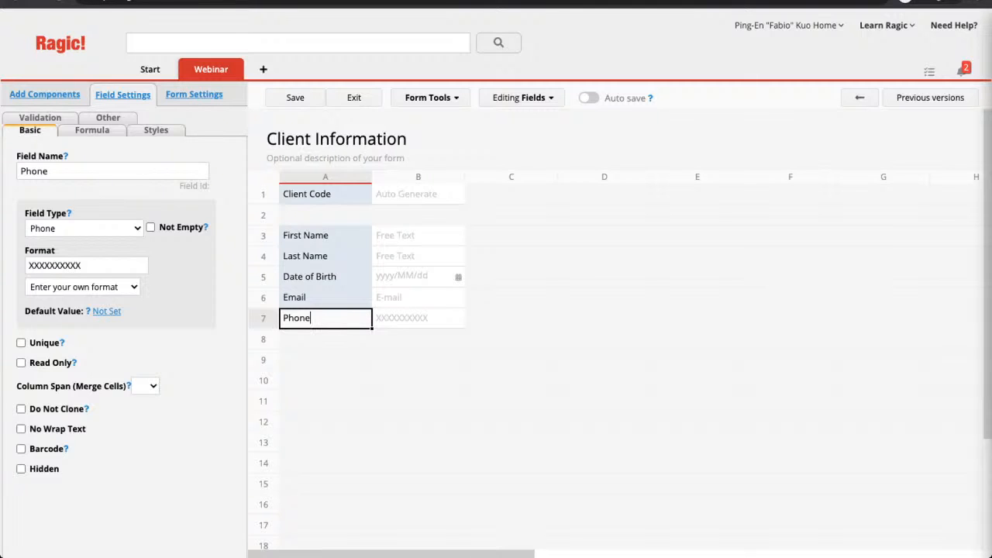
click(83, 287)
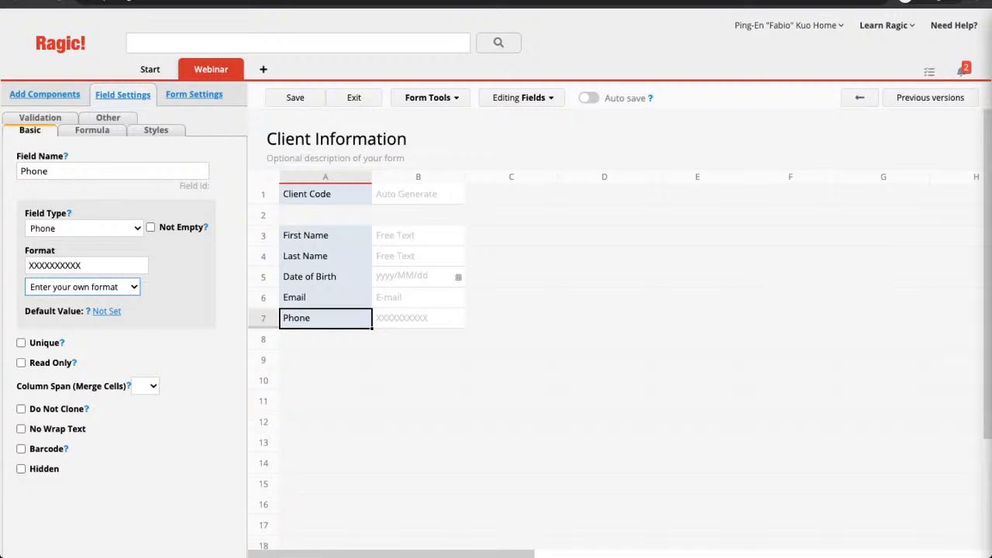
click(325, 340)
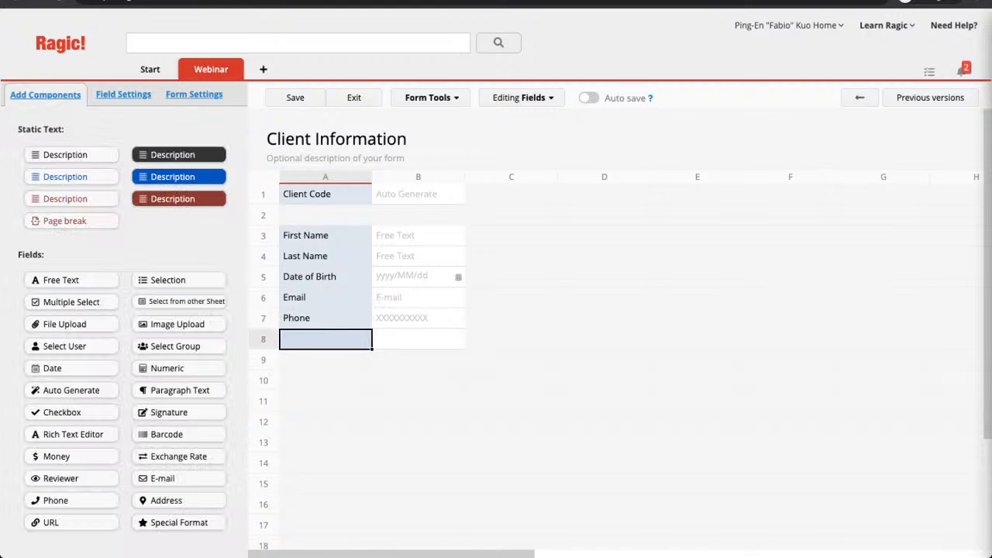
Add 'Type of Membership' in A8 with choices Bronze, Silver, Gold, Diamond and Emerald.
text(Typ)
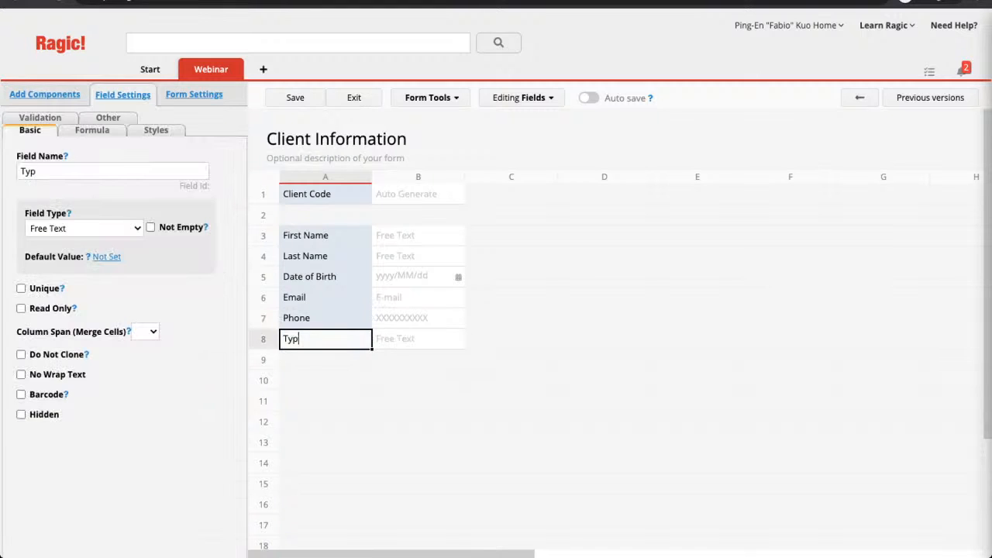
text(e of Membership)
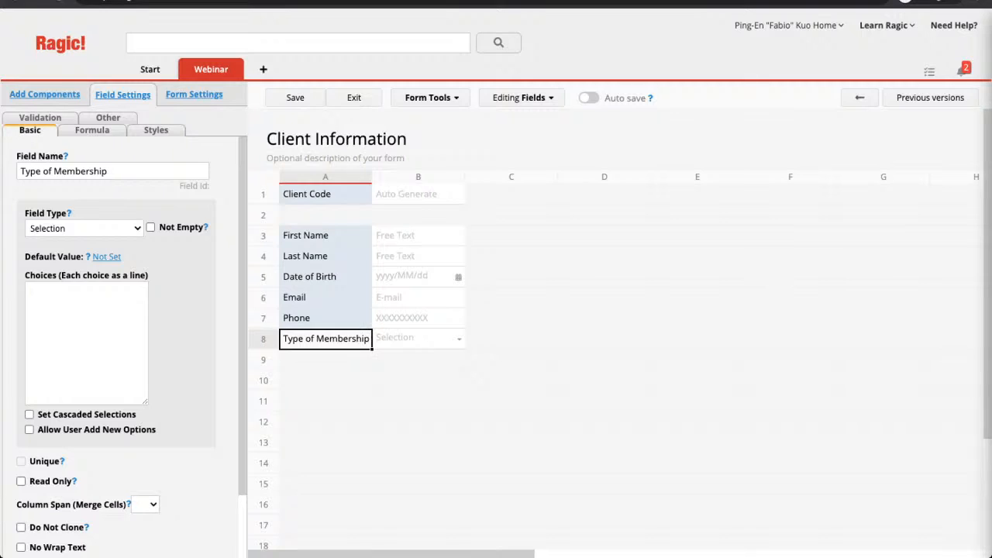
click(86, 334)
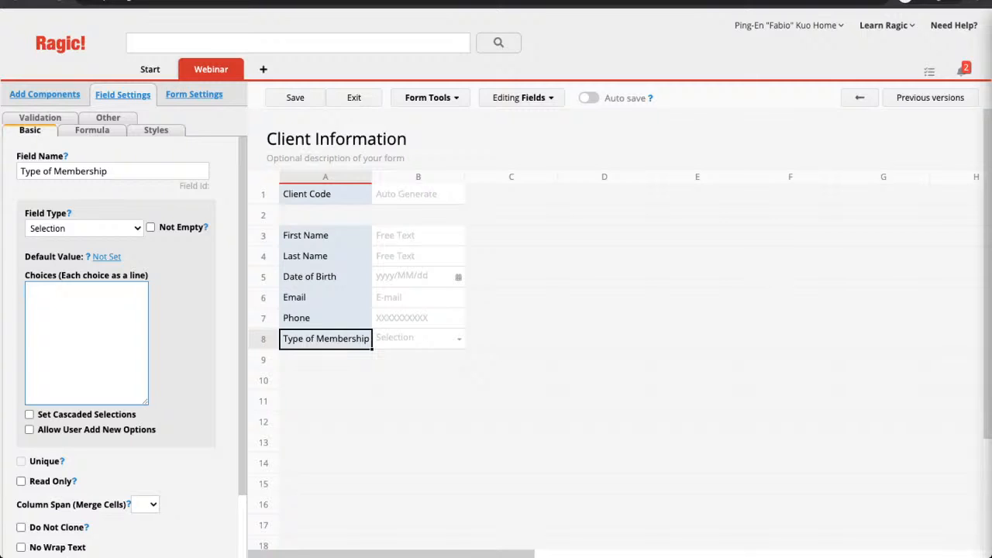
text(ronze)
key(Return)
text(Silver)
key(Return)
text(Gold)
key(Return)
text(Diamond)
key(Return)
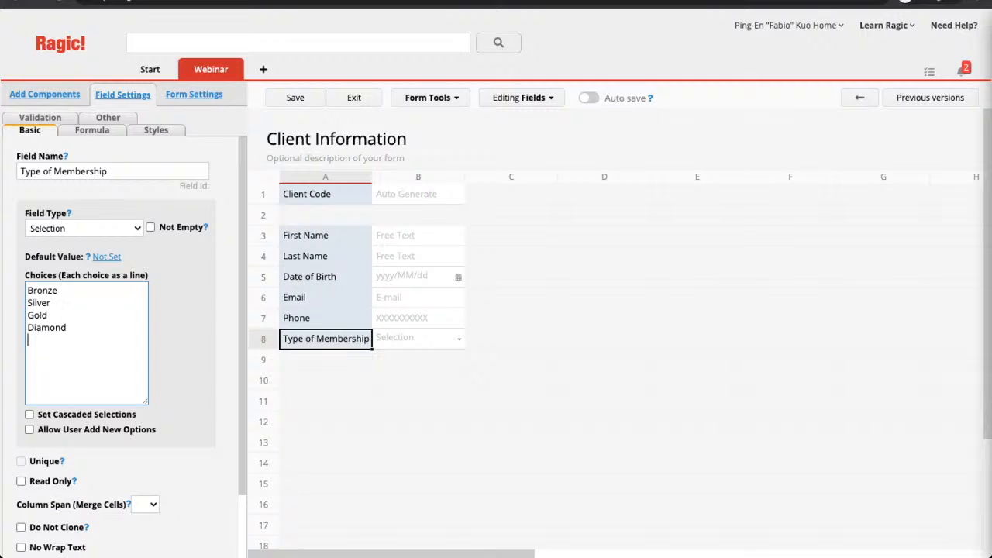
text(Emerald)
Add a 'Website' field of URL type in A9 and an 'Address' field in A10.
click(325, 360)
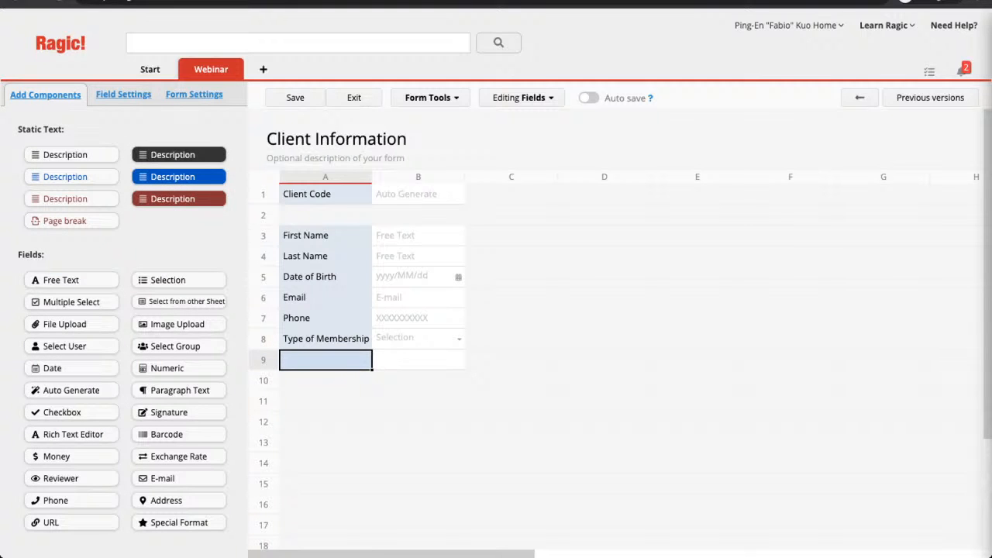
text(Website)
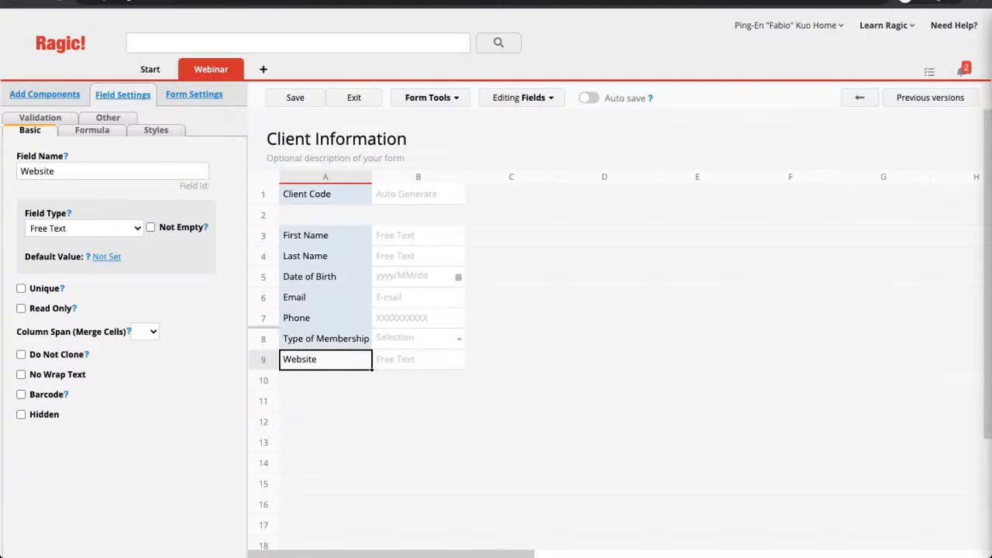
click(84, 229)
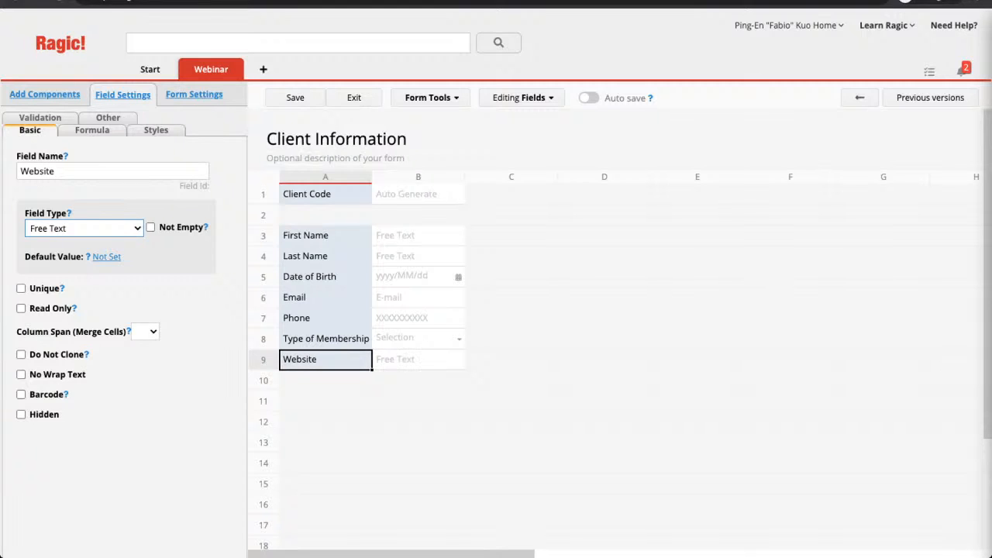
key(Return)
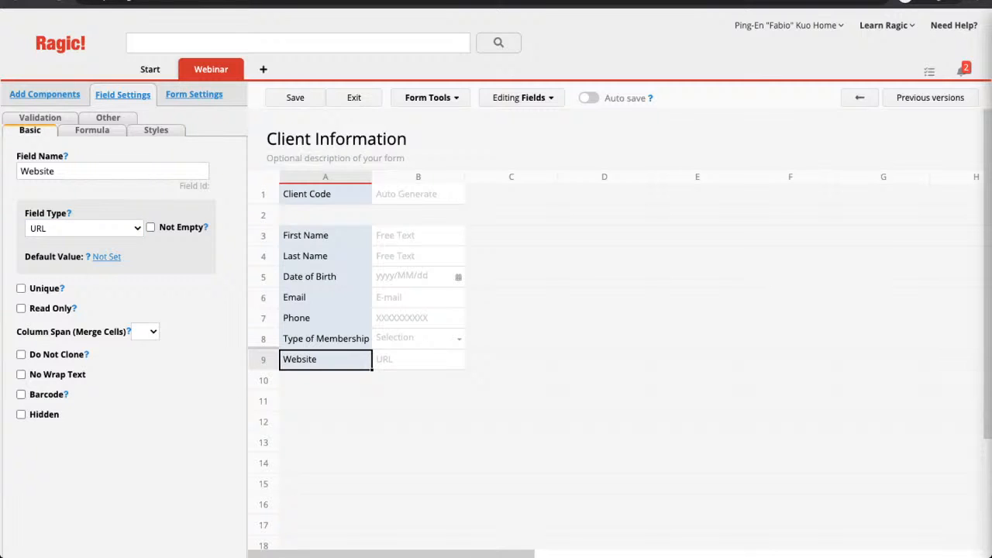
click(325, 380)
text(Address)
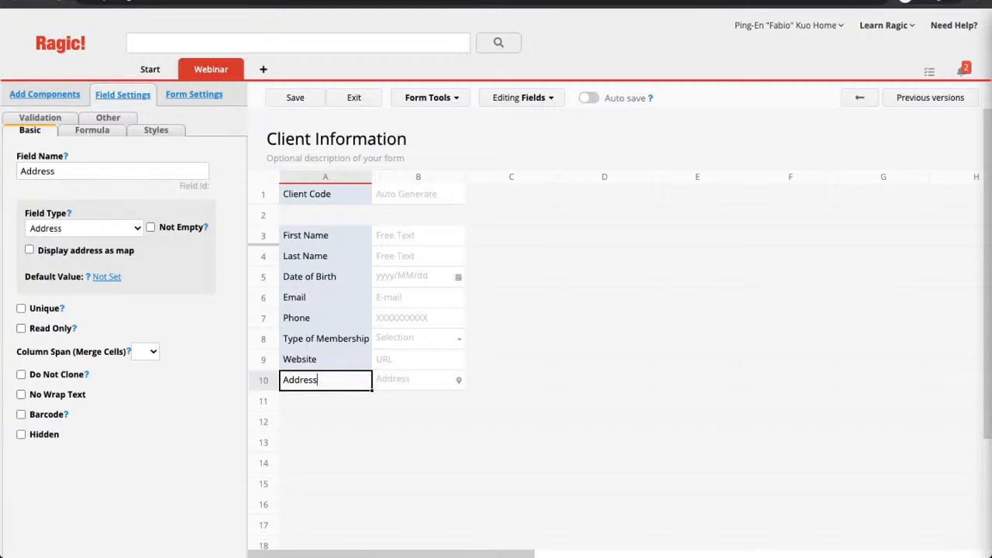
Set the Address field's Column Span to 3 so its input merges across three cells.
click(145, 352)
key(3)
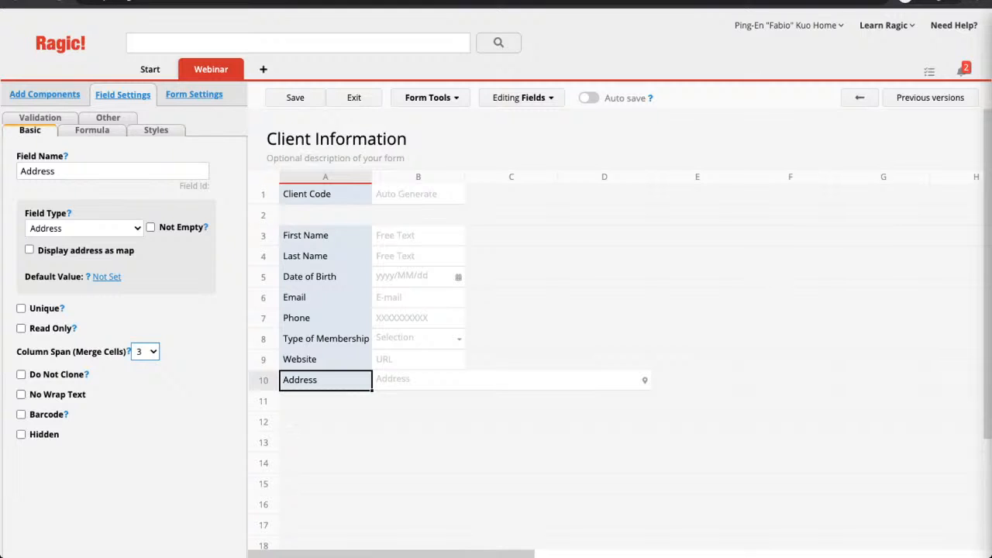
click(604, 236)
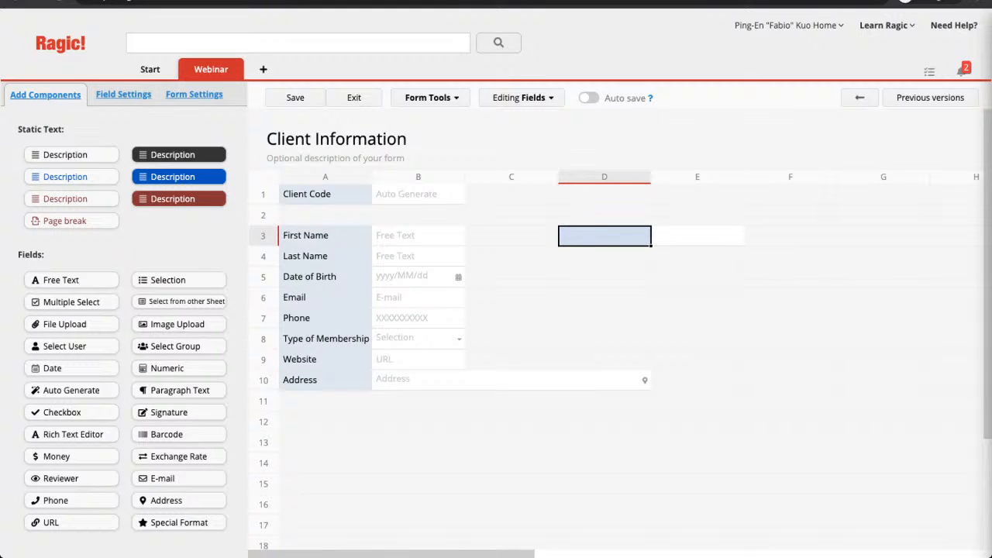
Create a 'Client Logo' field in D3 with Field Type set to Image Upload.
text(Client Log)
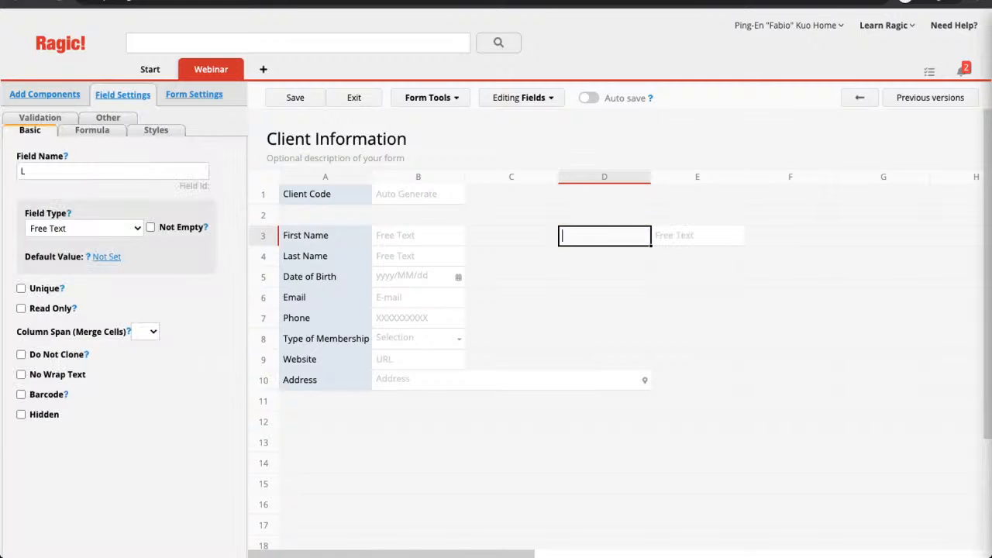
text(o)
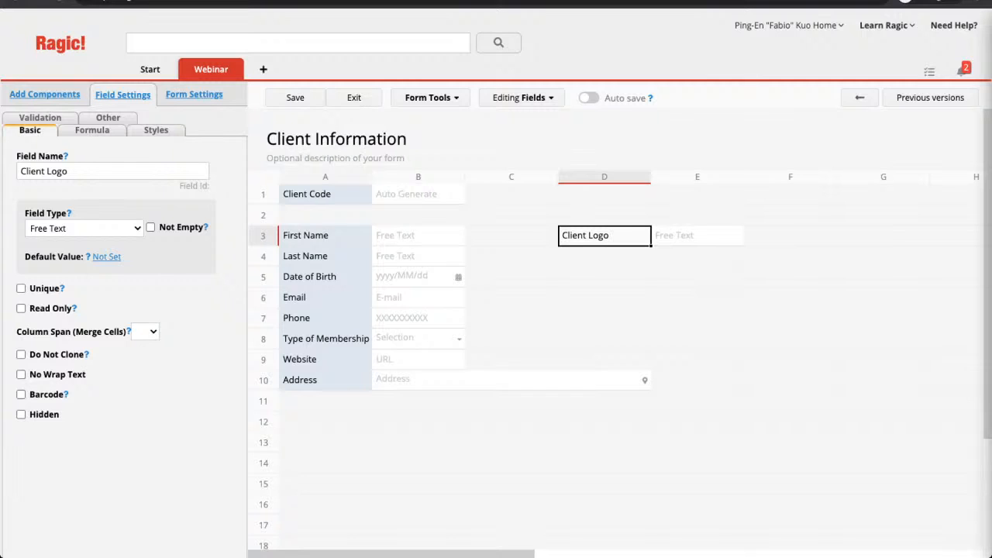
click(84, 228)
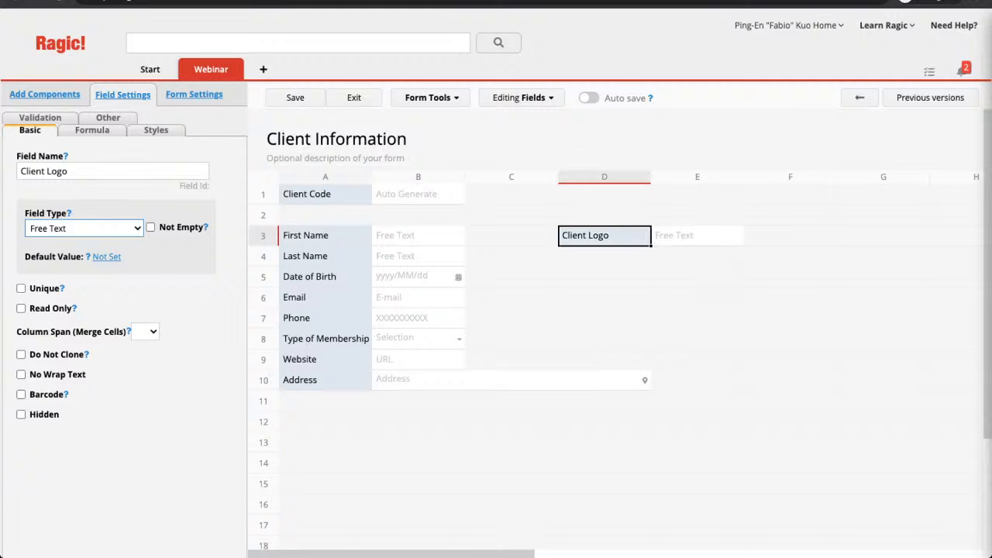
click(85, 229)
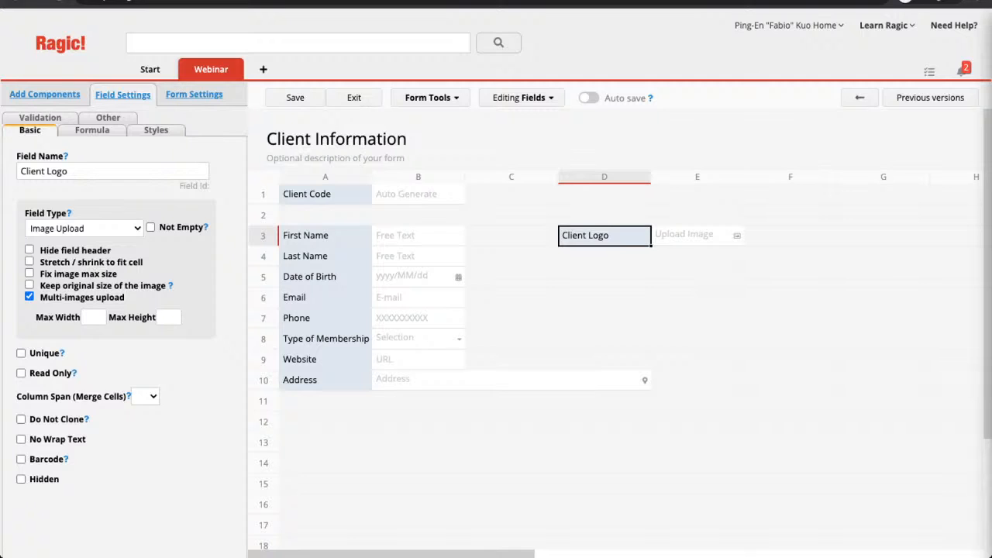
click(604, 278)
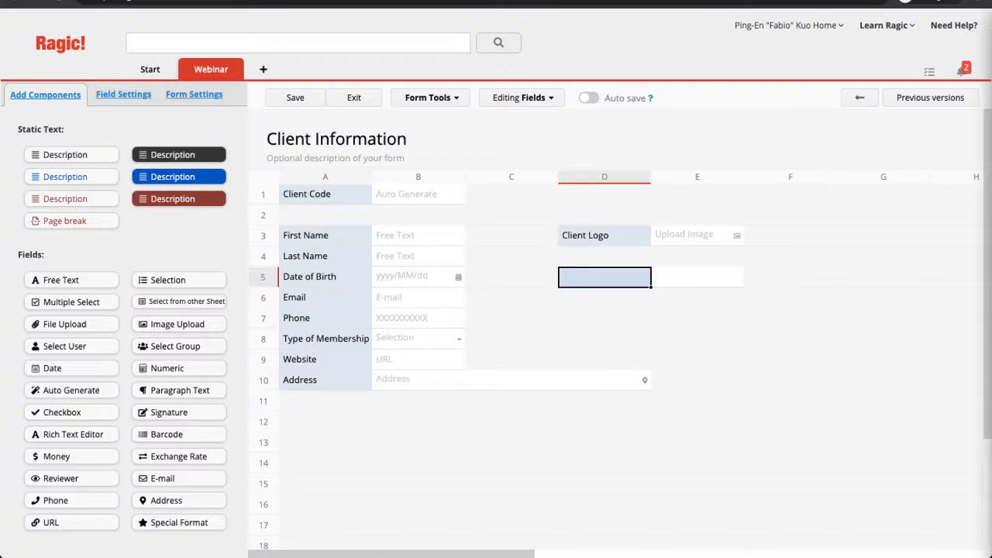
Name the D5 field 'Documentation', make it File Upload type, and save the design.
text(Documentation)
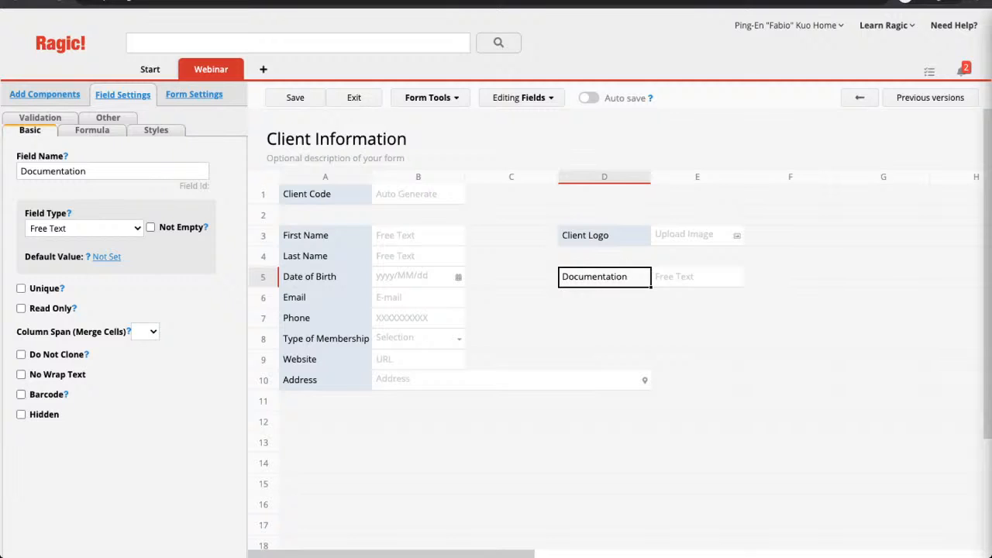
click(84, 229)
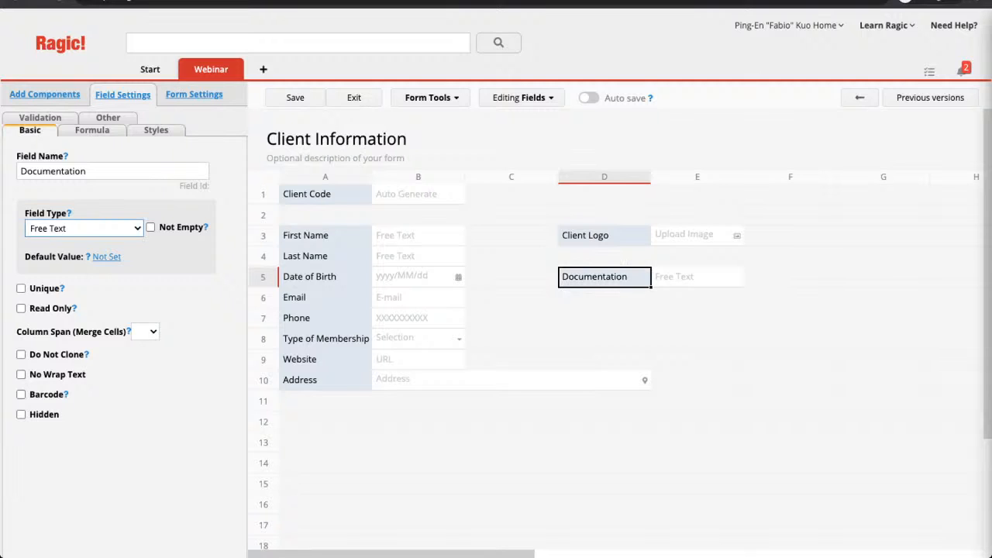
click(70, 349)
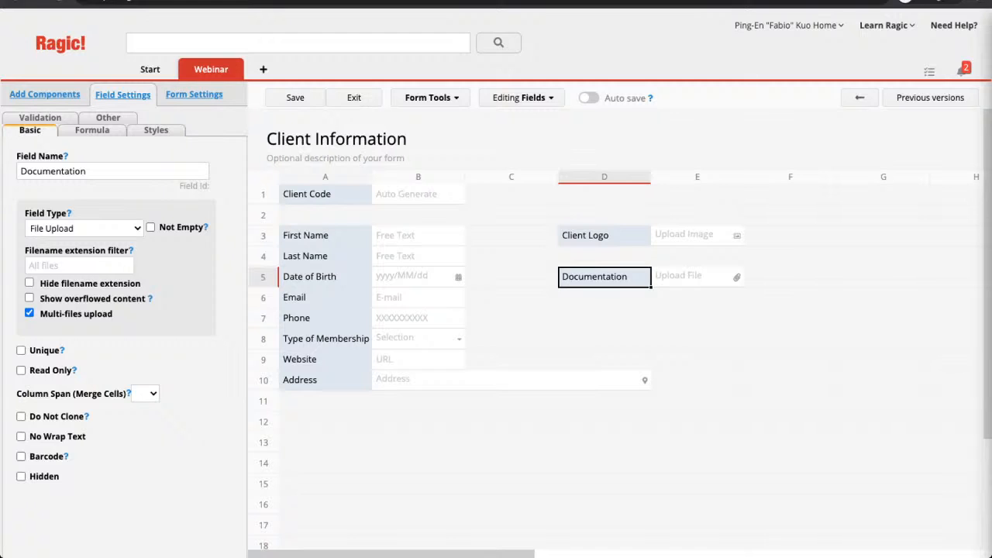
click(295, 98)
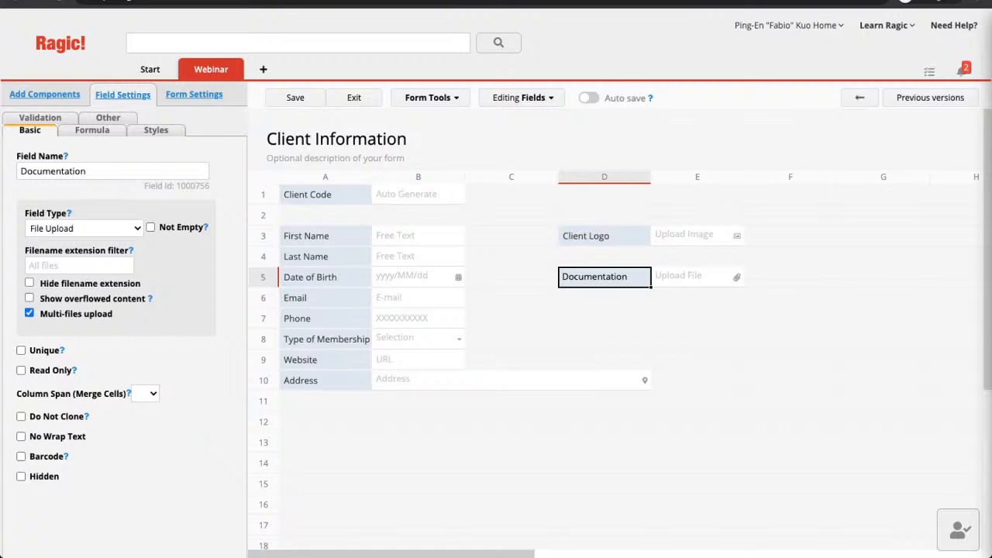
Tick Unique and Read Only in the Client Code field's settings.
click(325, 194)
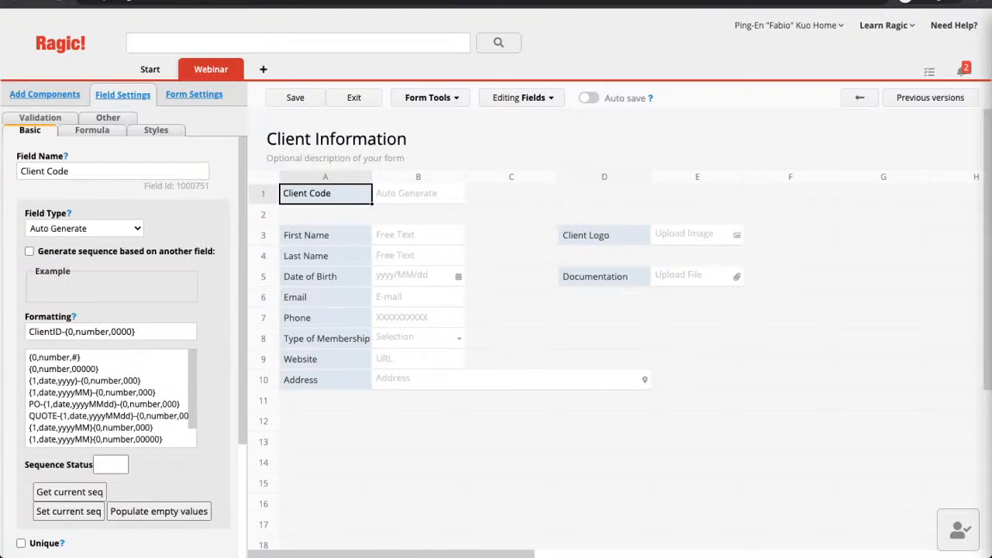
scroll(111, 399, down, 2)
scroll(111, 387, down, 2)
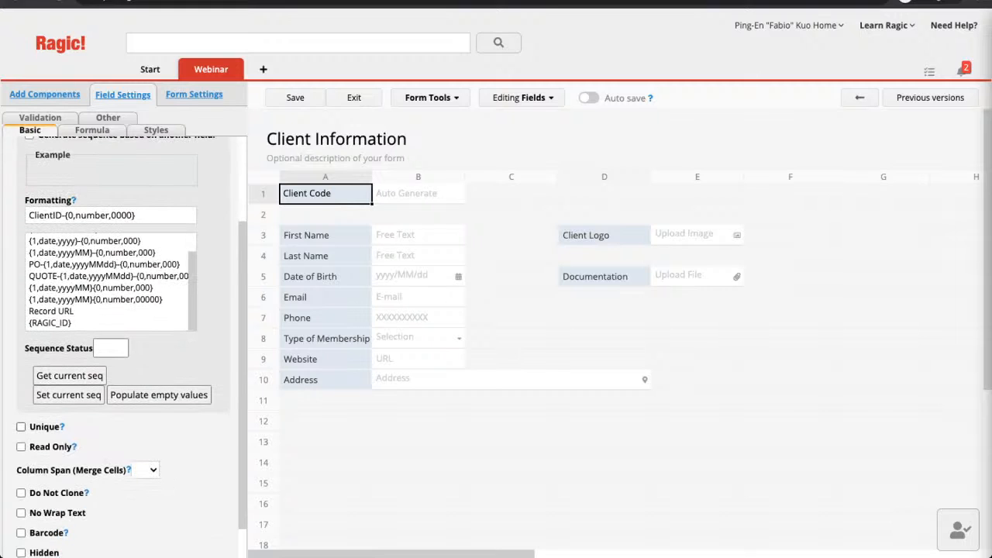
click(21, 427)
scroll(124, 349, up, 1)
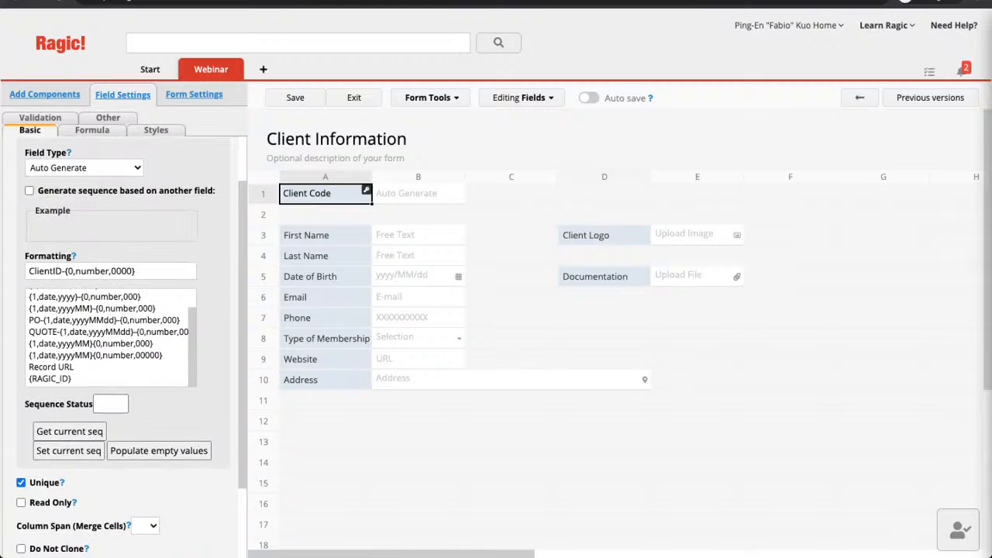
scroll(124, 349, down, 1)
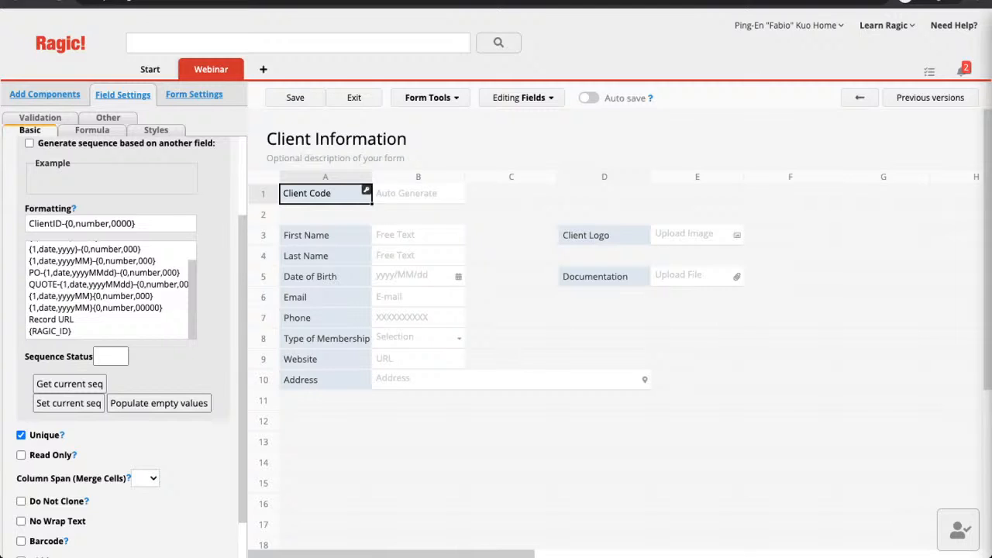
scroll(124, 349, down, 1)
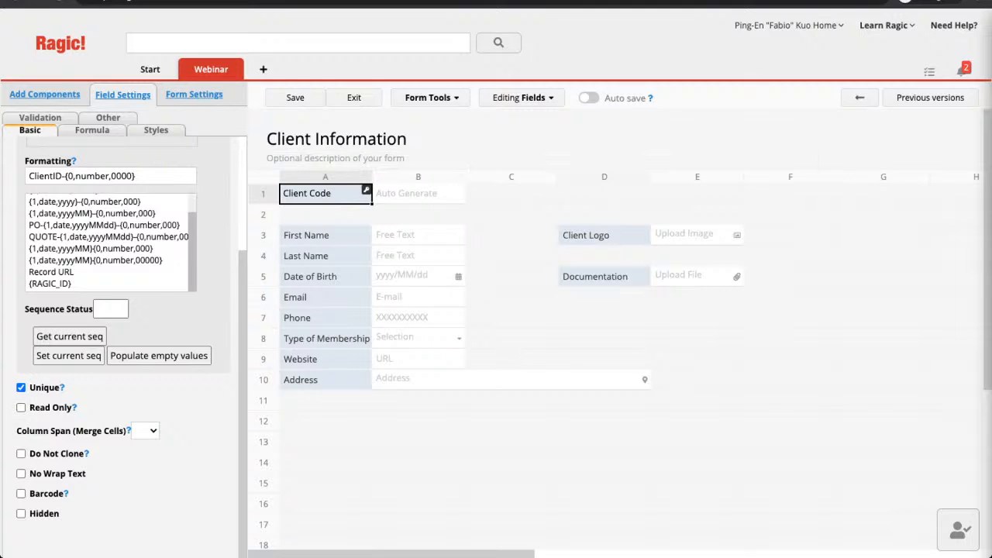
scroll(108, 242, up, 1)
scroll(124, 341, up, 2)
scroll(124, 341, down, 2)
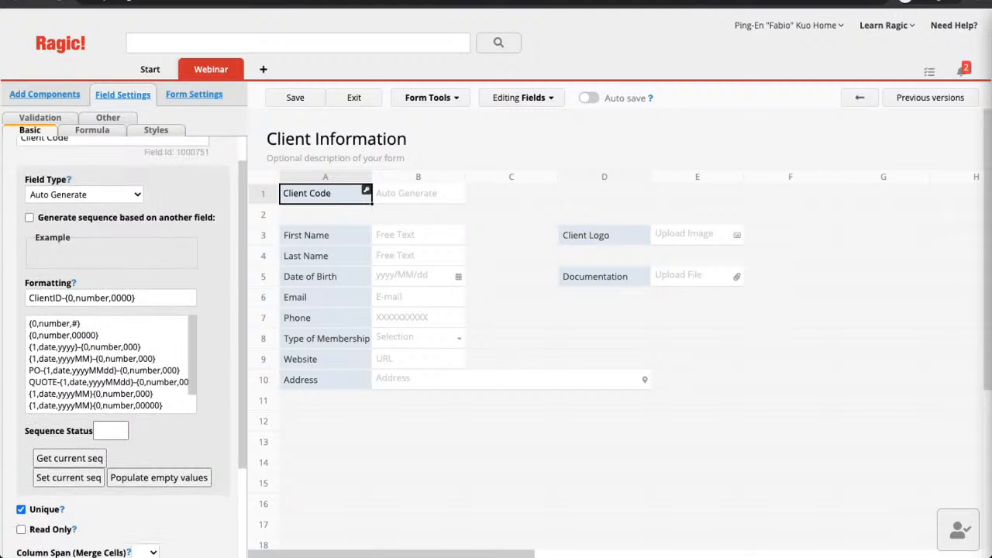
click(21, 408)
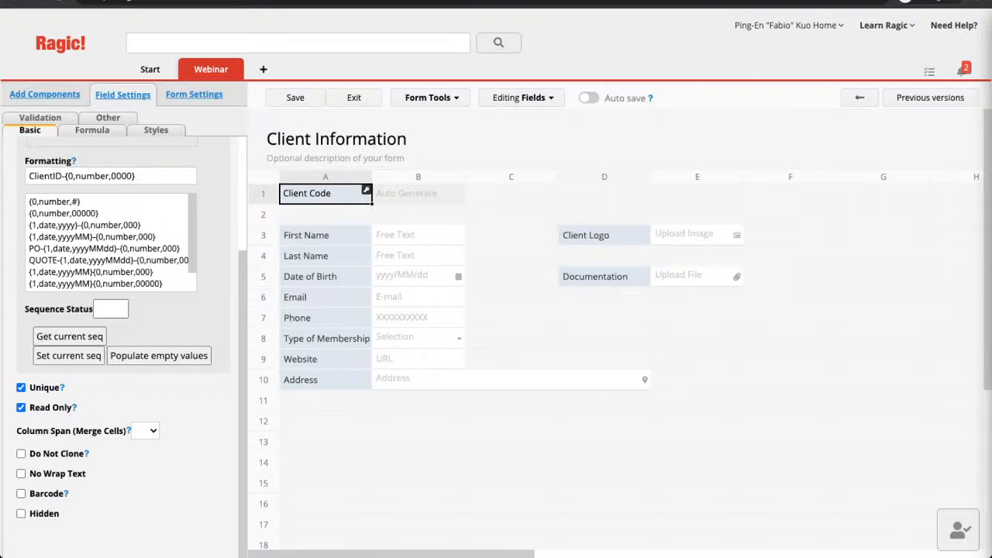
click(605, 235)
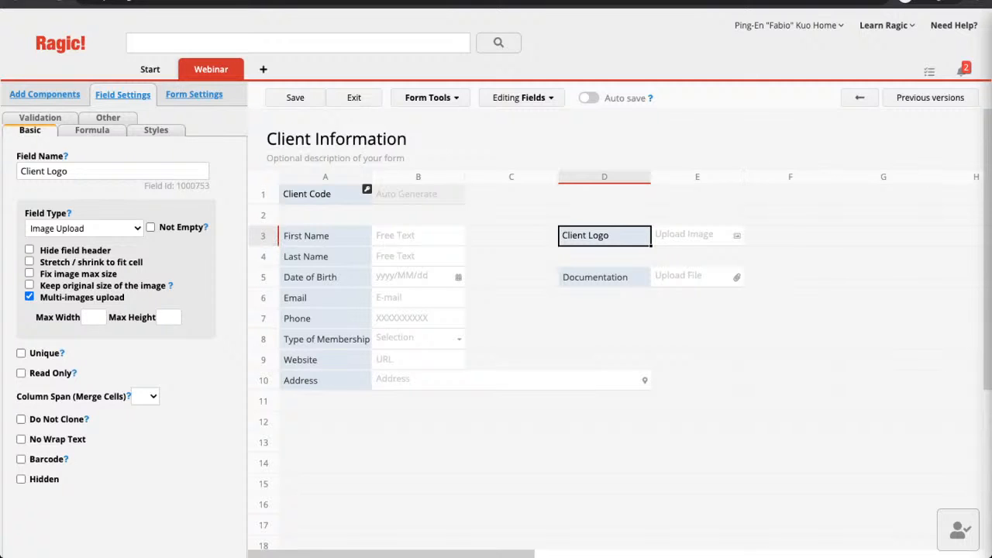
Stretch row 3 taller, restore its normal height, then save the design and dismiss the confirmation.
drag(264, 237, 263, 256)
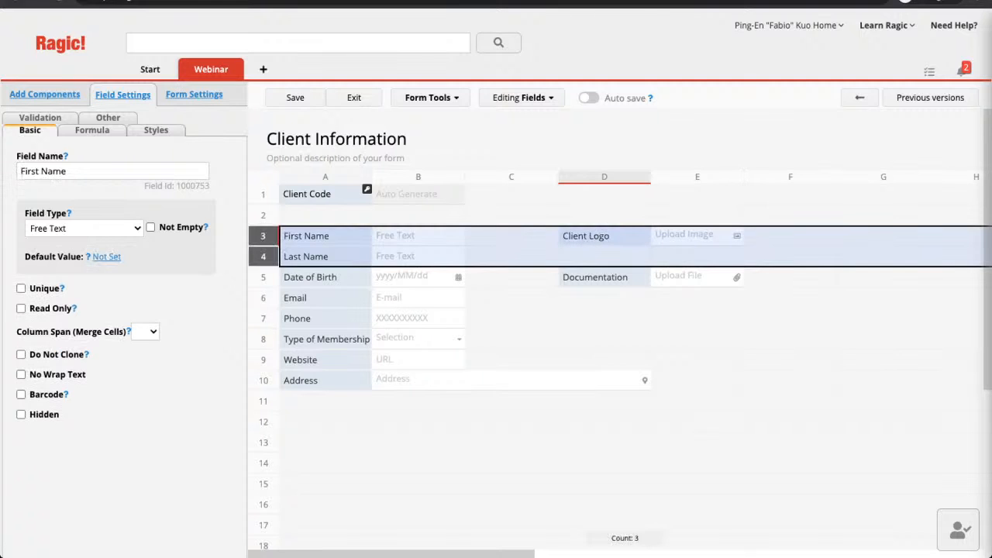
click(263, 246)
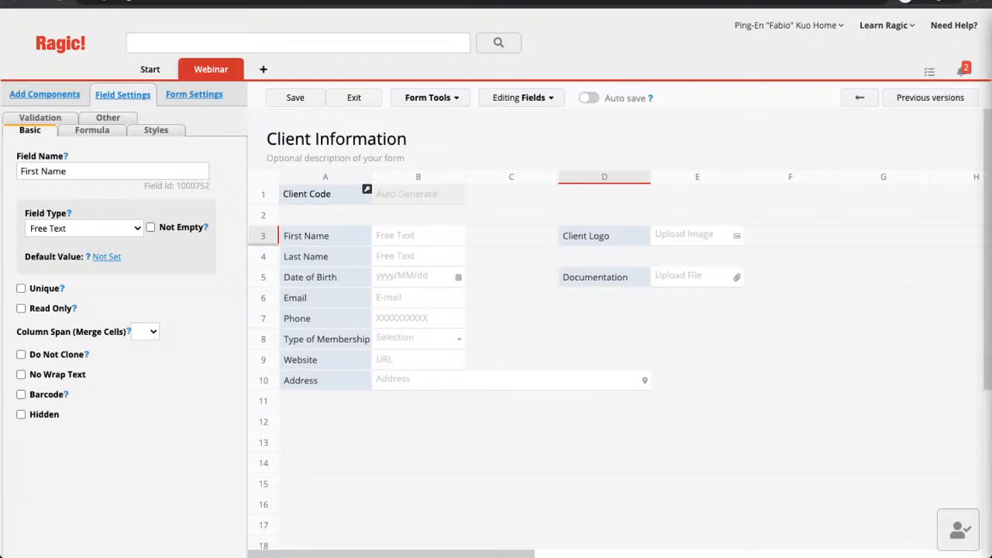
drag(263, 246, 263, 316)
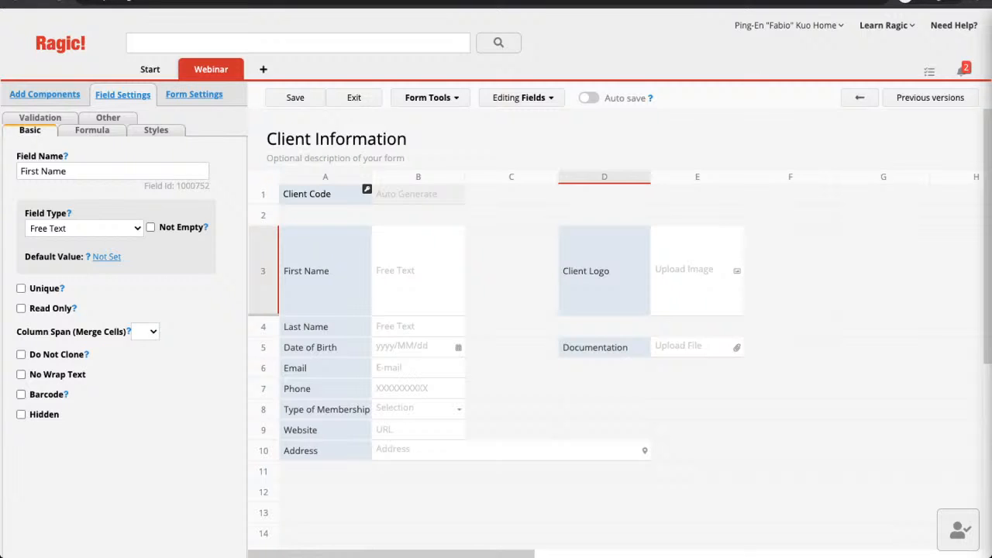
drag(263, 314, 264, 245)
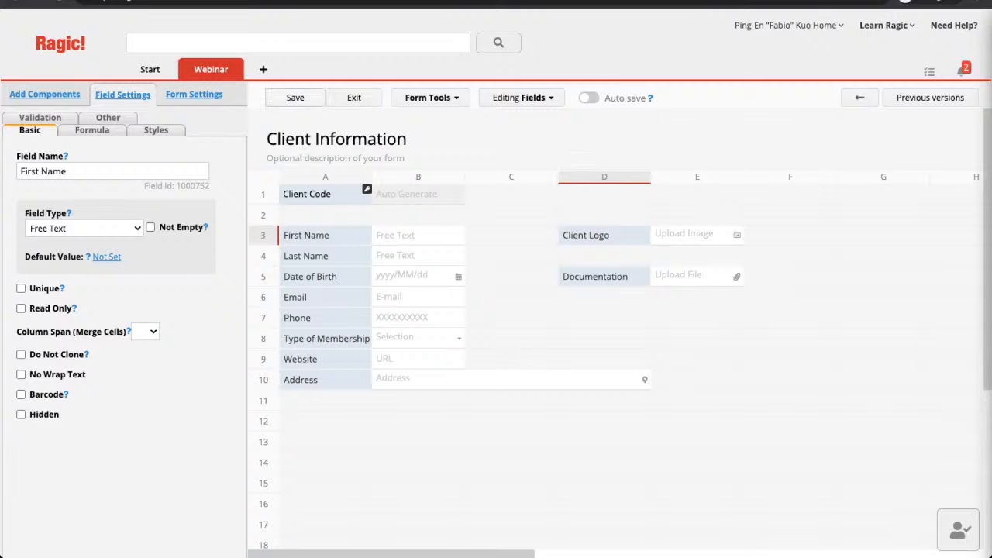
double_click(295, 98)
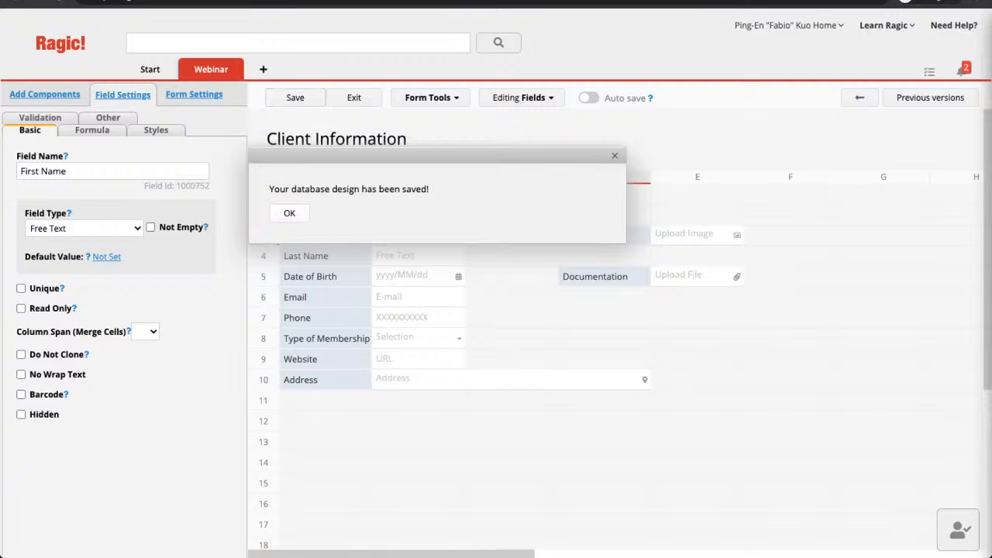
click(289, 213)
Leave design mode and start a new Client Information record.
click(354, 97)
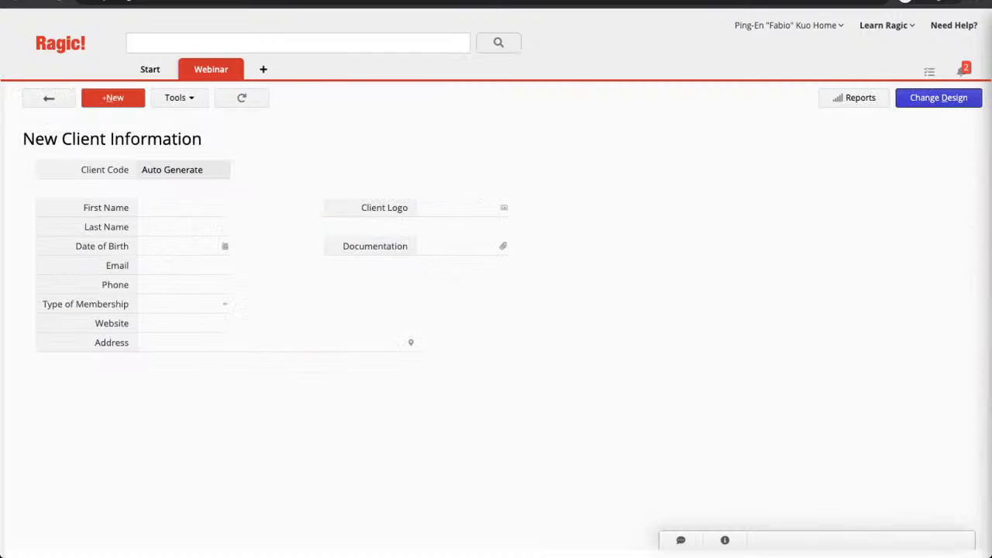
click(49, 99)
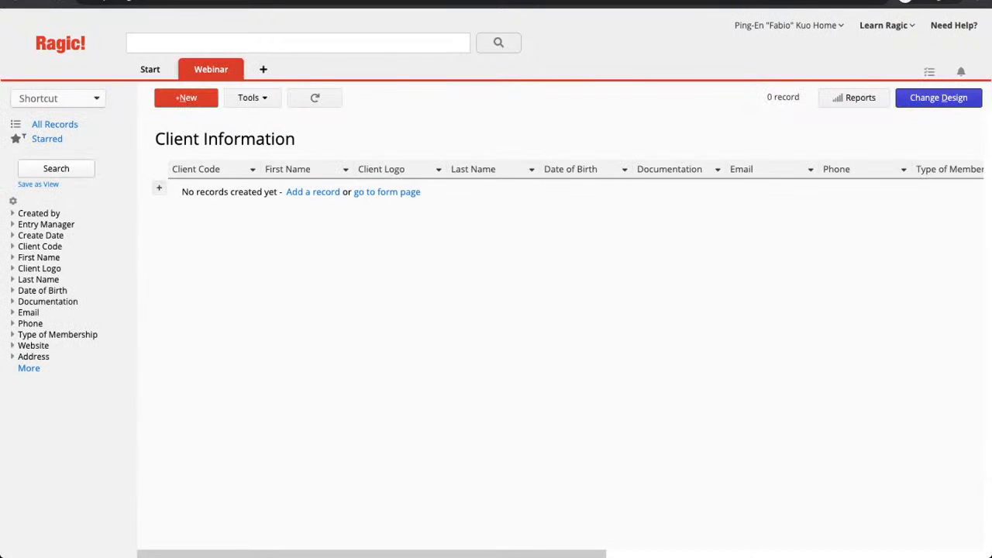
click(187, 98)
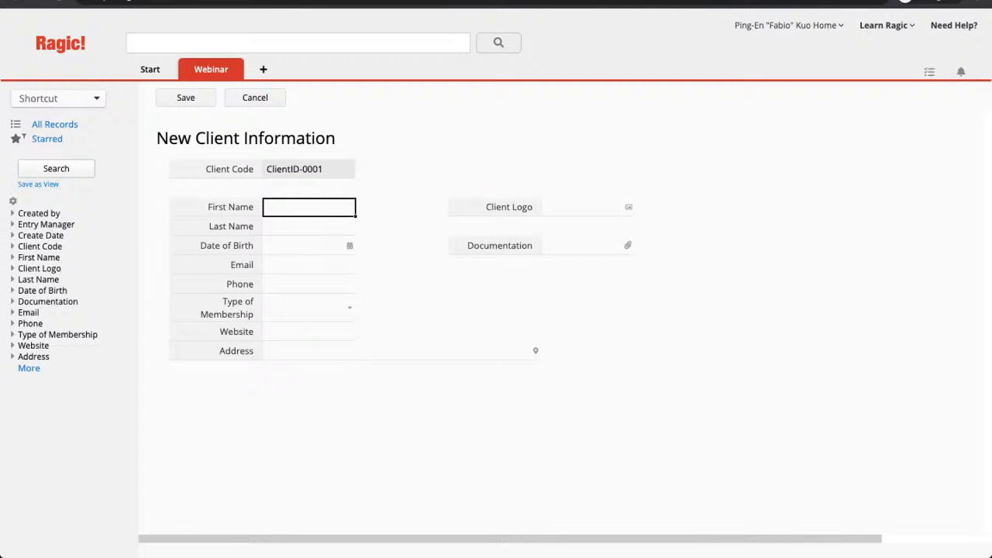
click(308, 169)
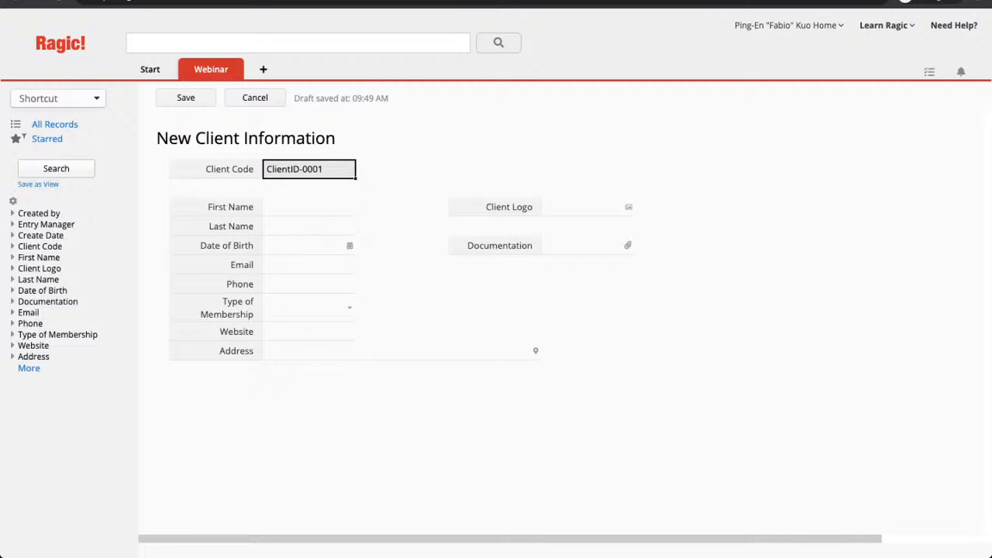
click(309, 226)
click(308, 207)
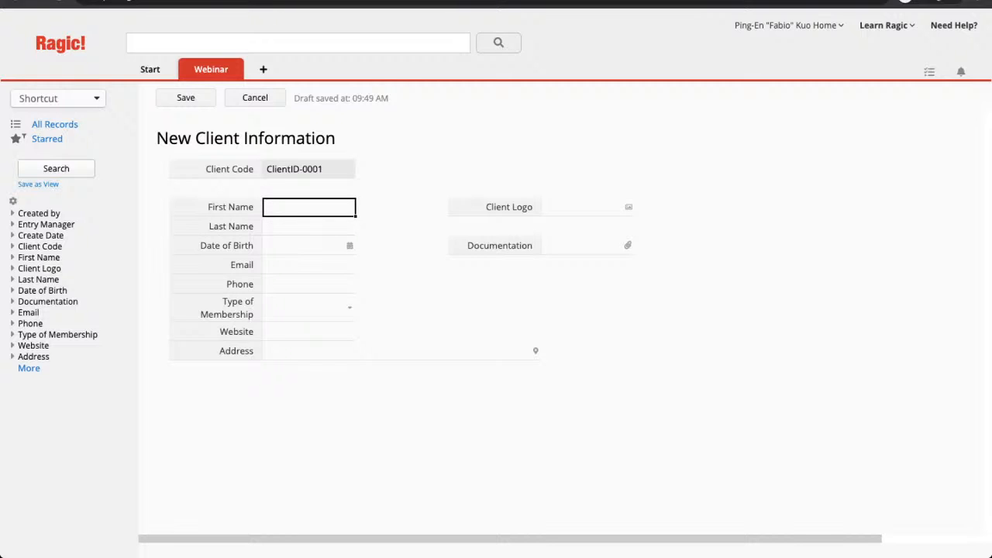
Enter the client's first name, last name, birth date, email and phone number.
key(Return)
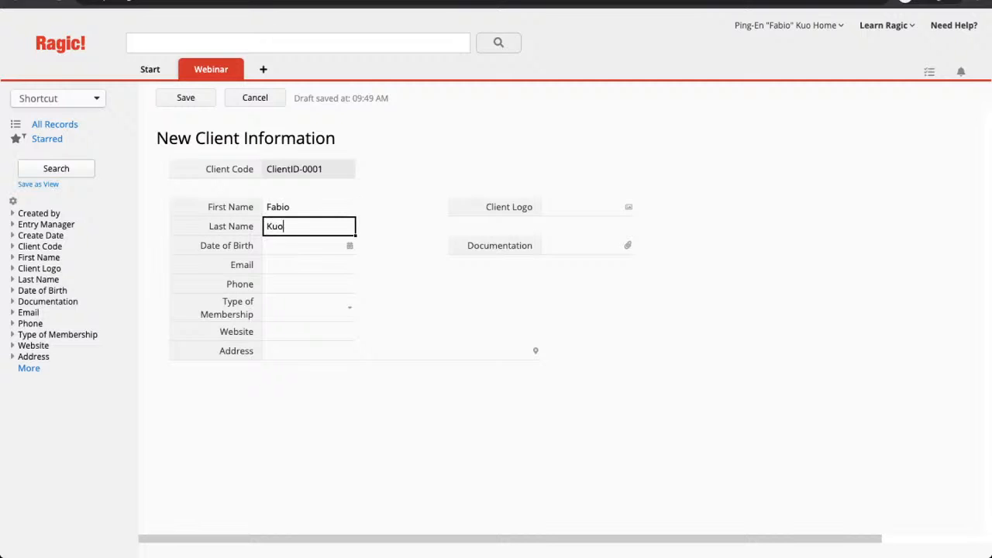
key(Return)
text(19950227)
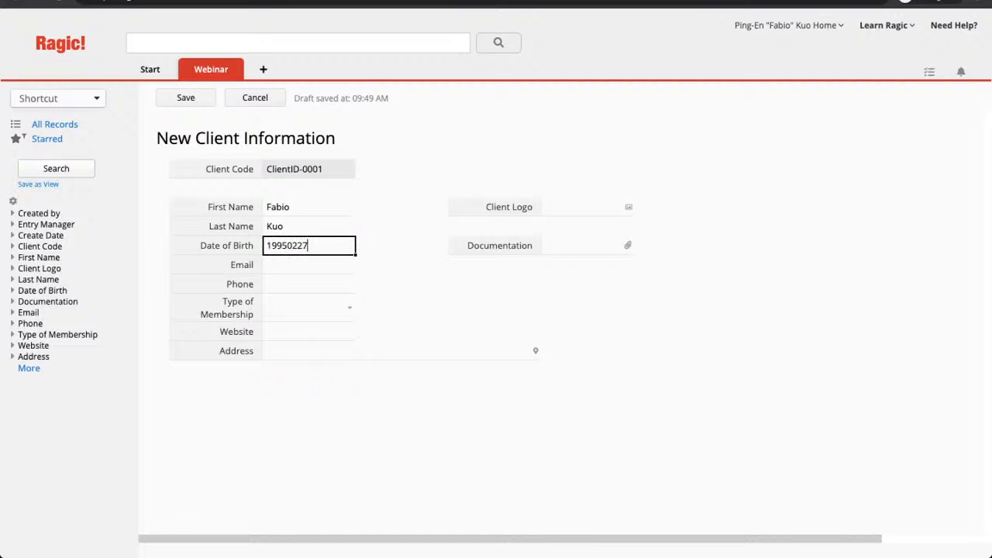
key(Return)
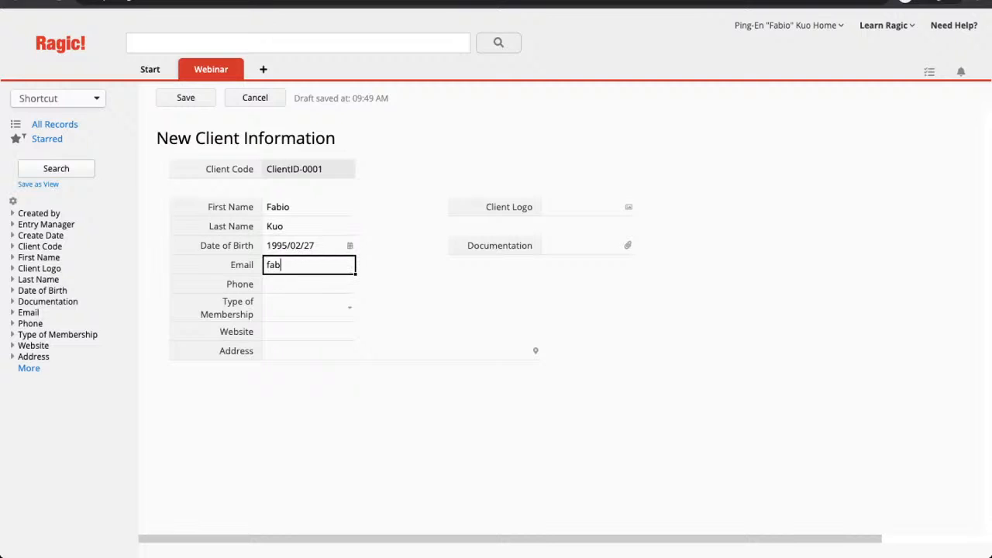
key(Return)
text(12334343)
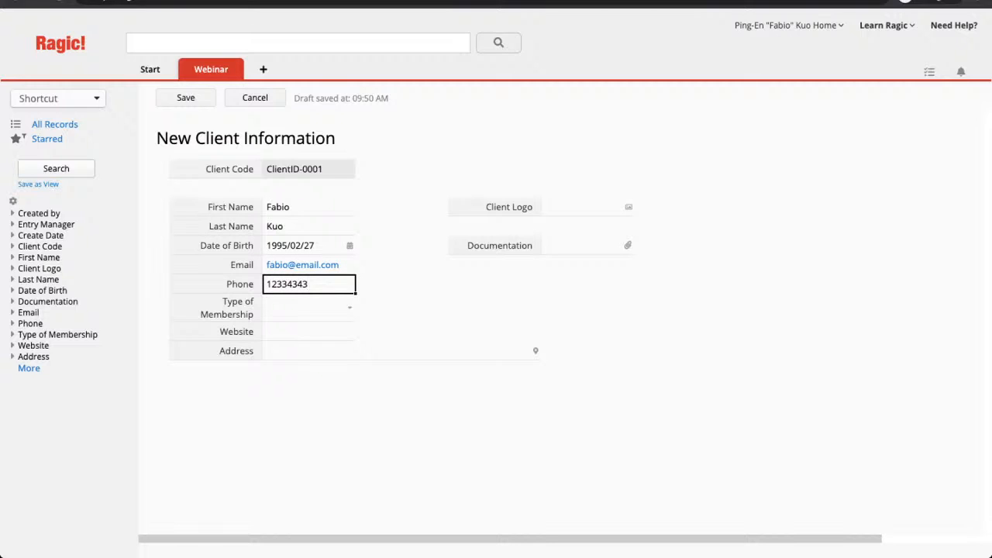
key(Return)
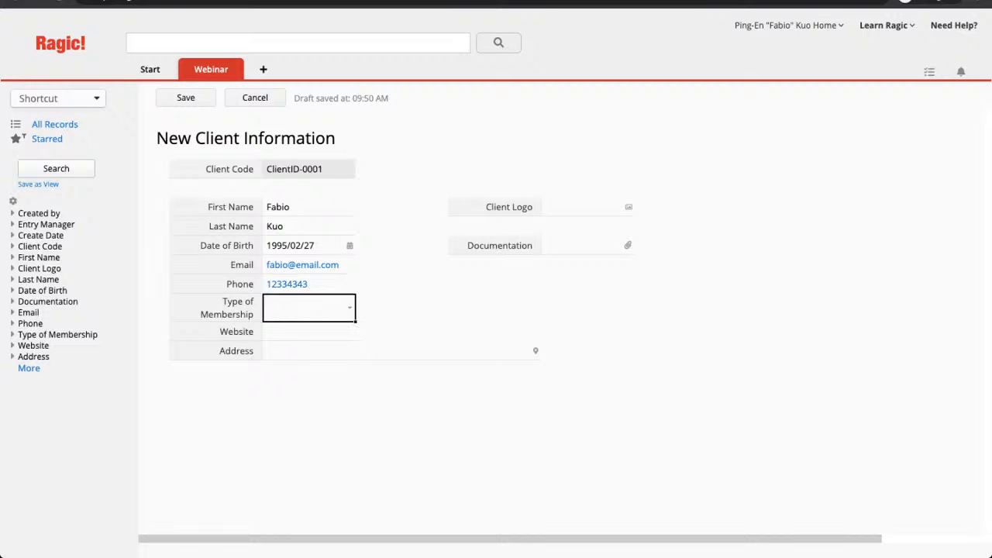
key(Return)
key(Down)
key(Return)
key(Return)
text(www.ragic.com)
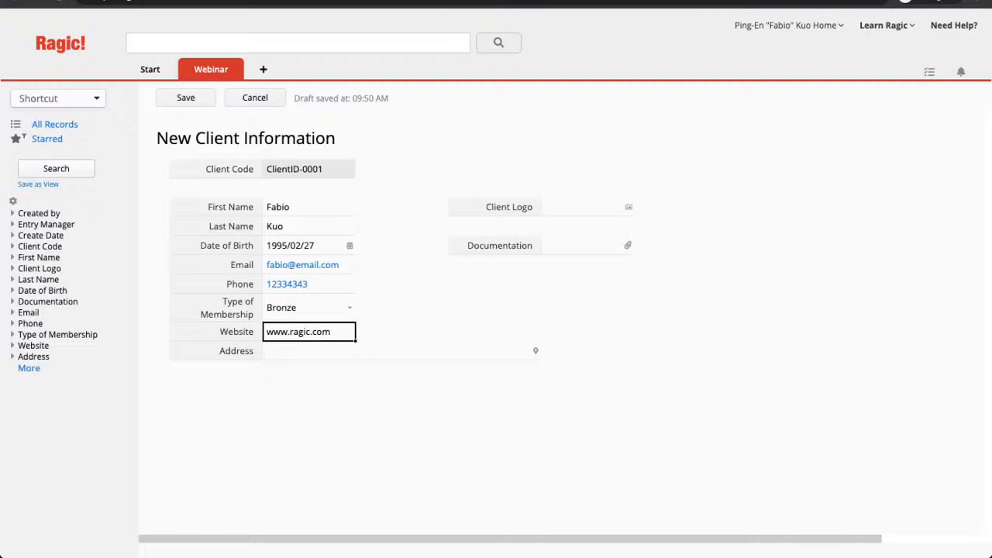
key(Return)
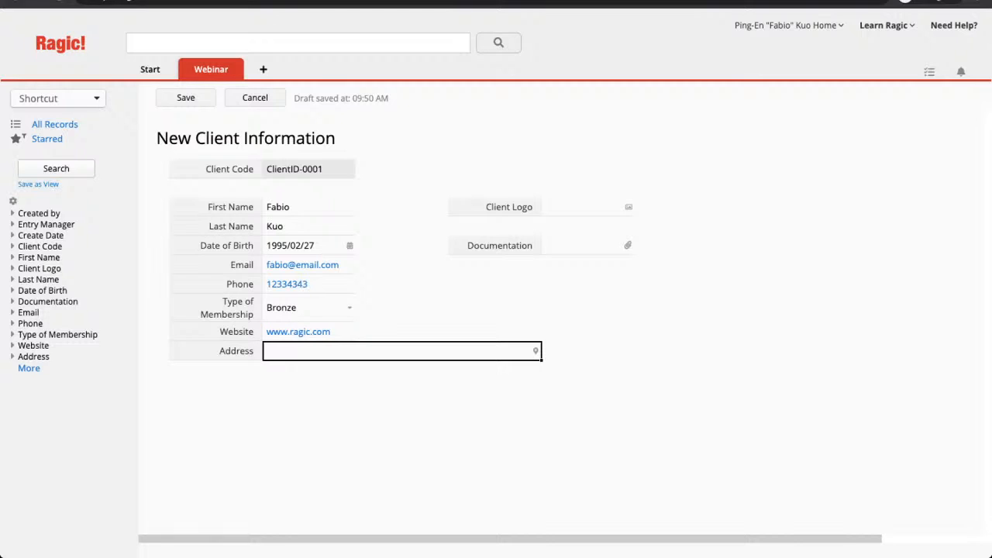
text(w)
key(BackSpace)
text(Rag)
key(BackSpace)
key(BackSpace)
key(BackSpace)
text(123 Ragic alley)
key(BackSpace)
key(BackSpace)
key(BackSpace)
key(BackSpace)
key(BackSpace)
text(Alley, Ragic)
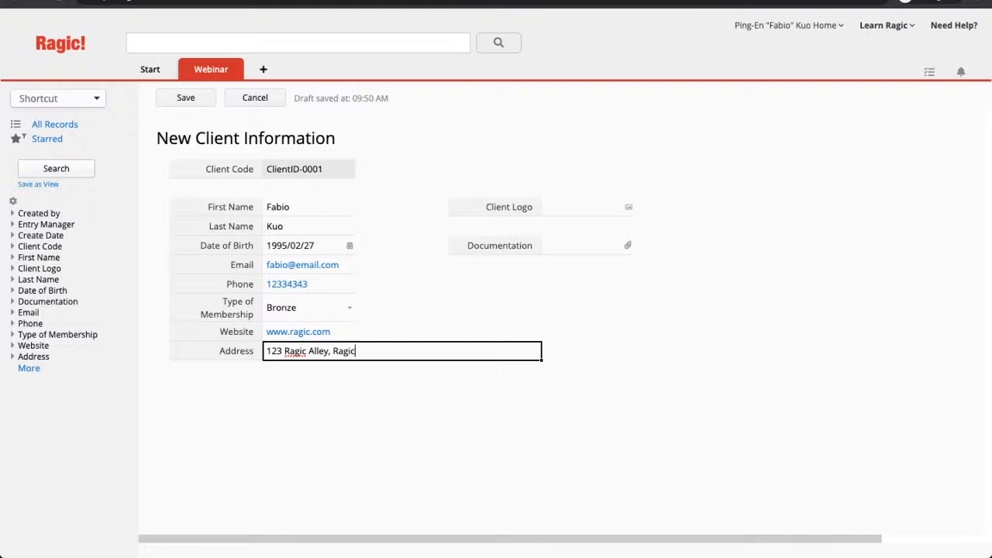
text( City, Ragic)
Commit the Address entry by clicking into the Documentation field.
click(587, 246)
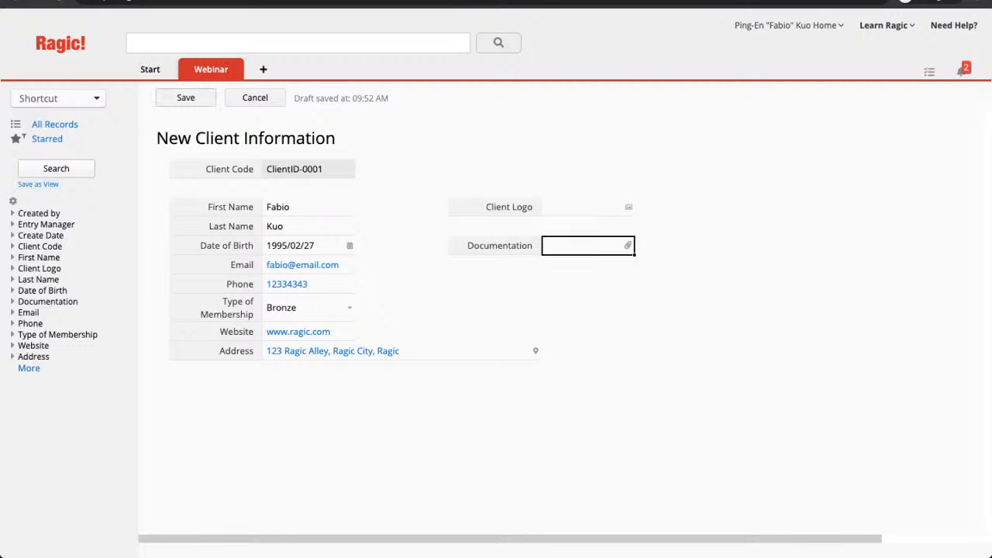
Save the record as ClientID-0001 and open the Address field's map location picker.
click(185, 98)
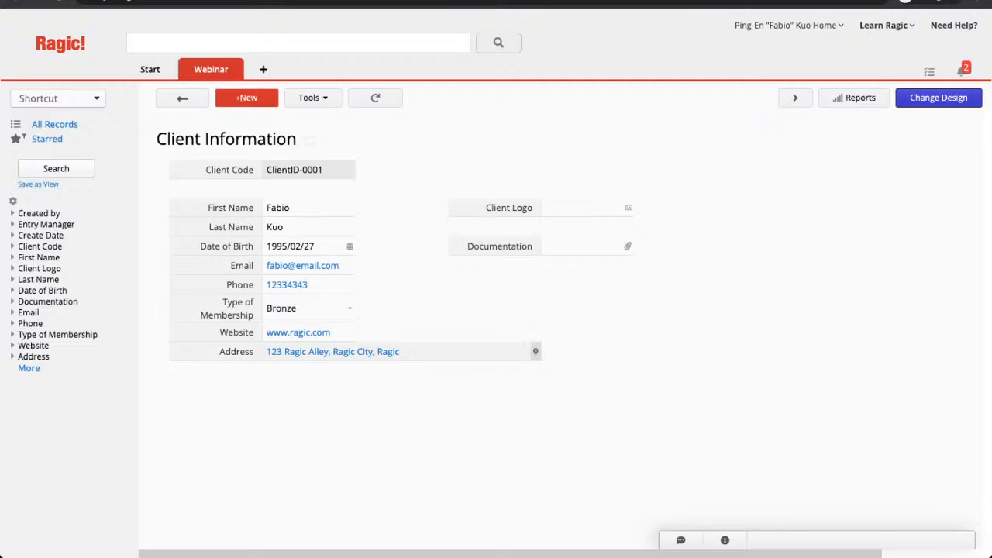
click(534, 351)
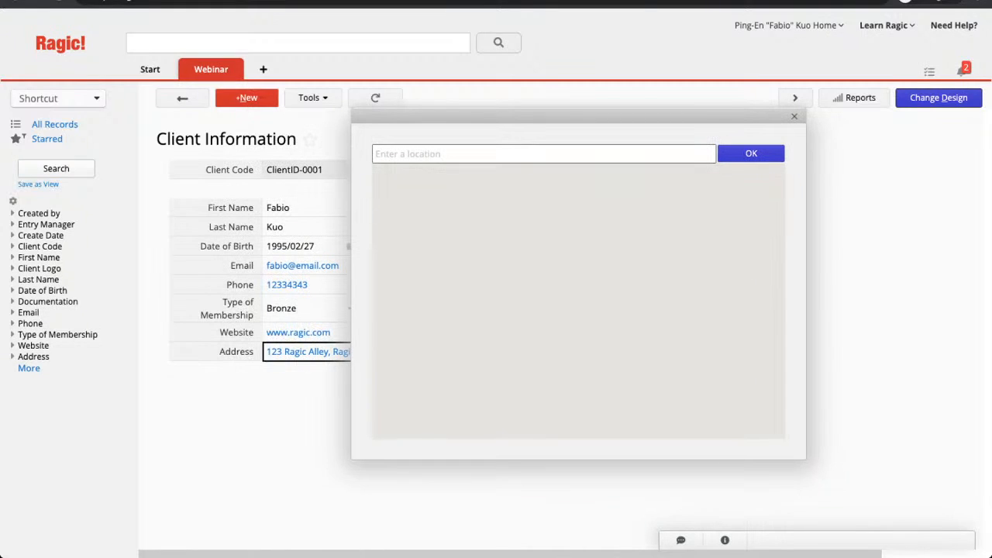
Close the map location dialog to return to the saved ClientID-0001 record.
click(794, 116)
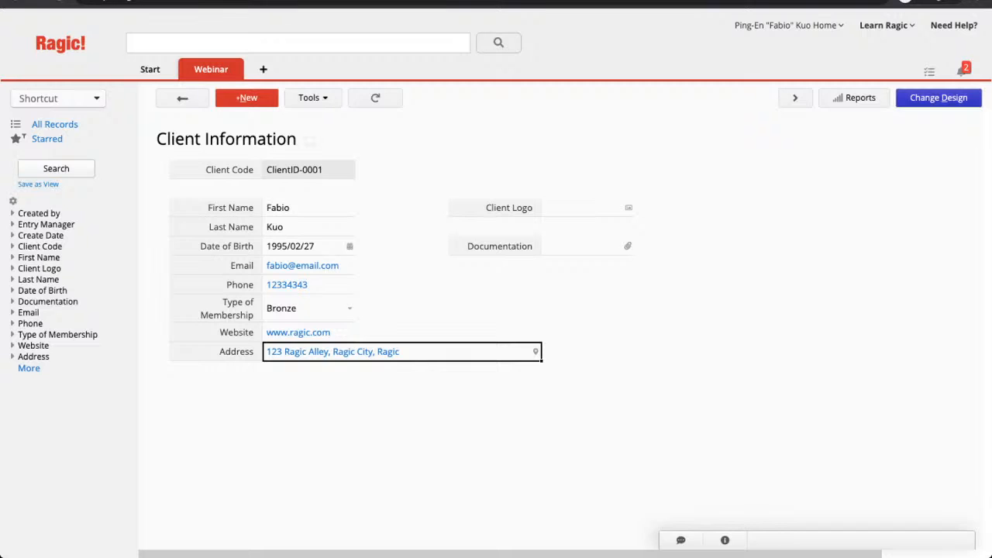
Return to design mode and add a 'Company' field in cell A2.
click(938, 97)
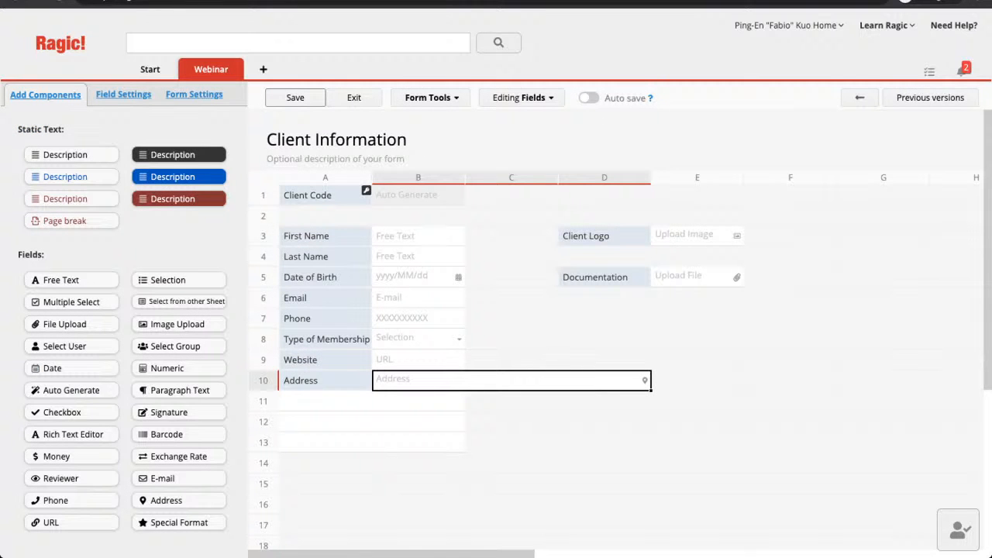
click(325, 216)
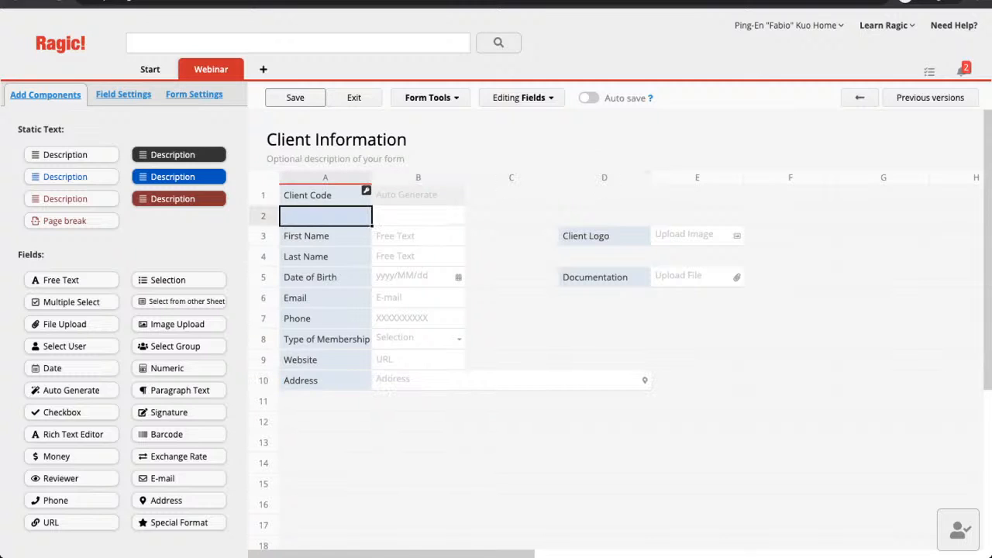
text(Com)
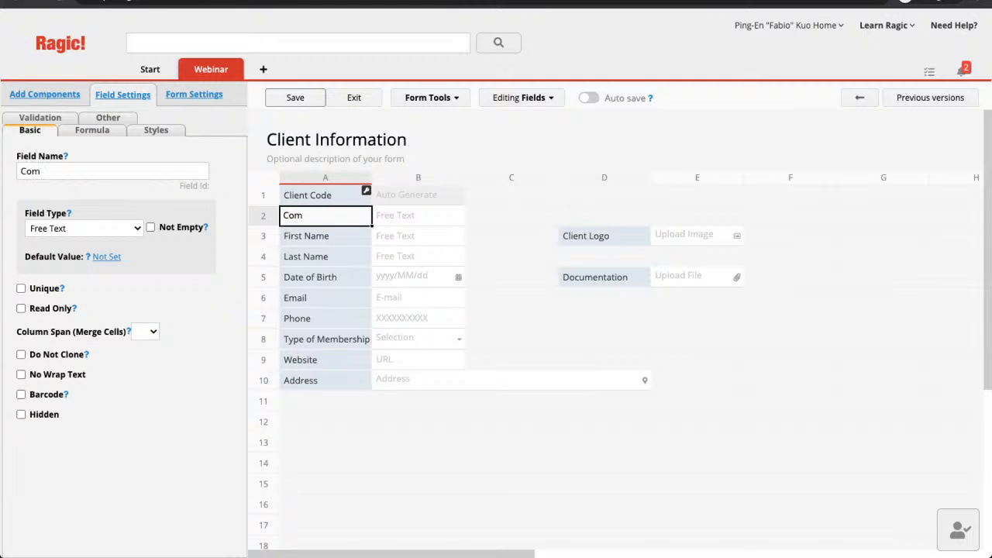
text(pany)
key(Return)
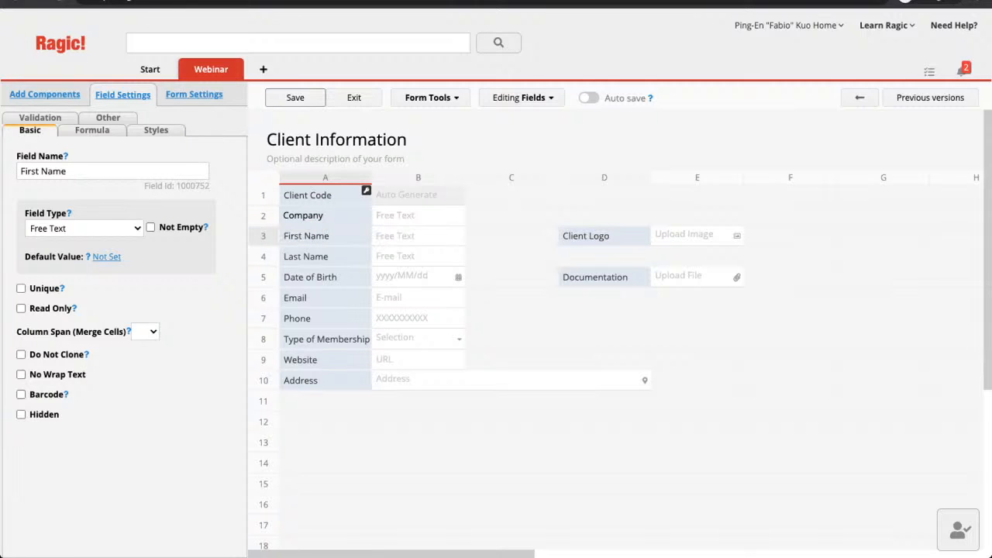
click(324, 215)
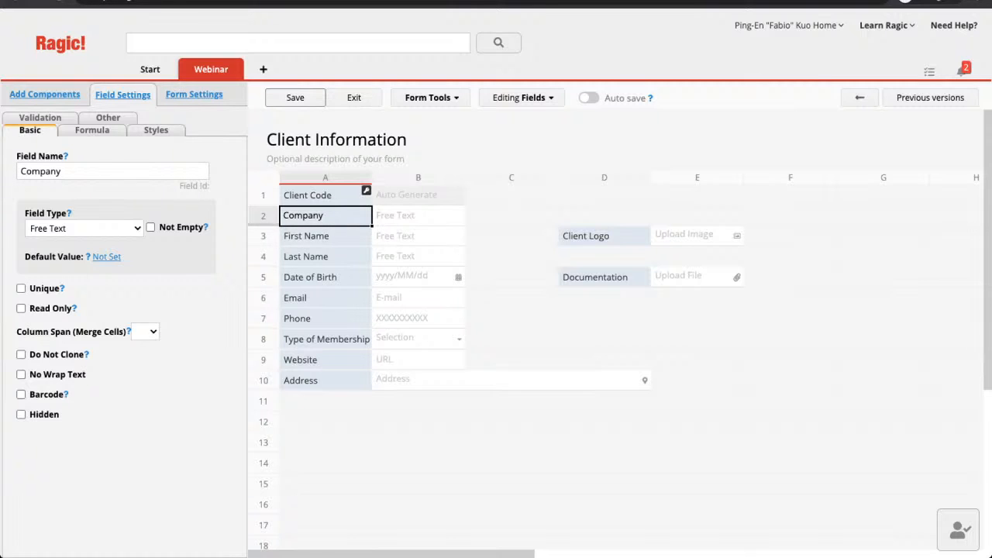
Insert a blank row above Company, just below the Client Code field.
right_click(261, 221)
click(301, 294)
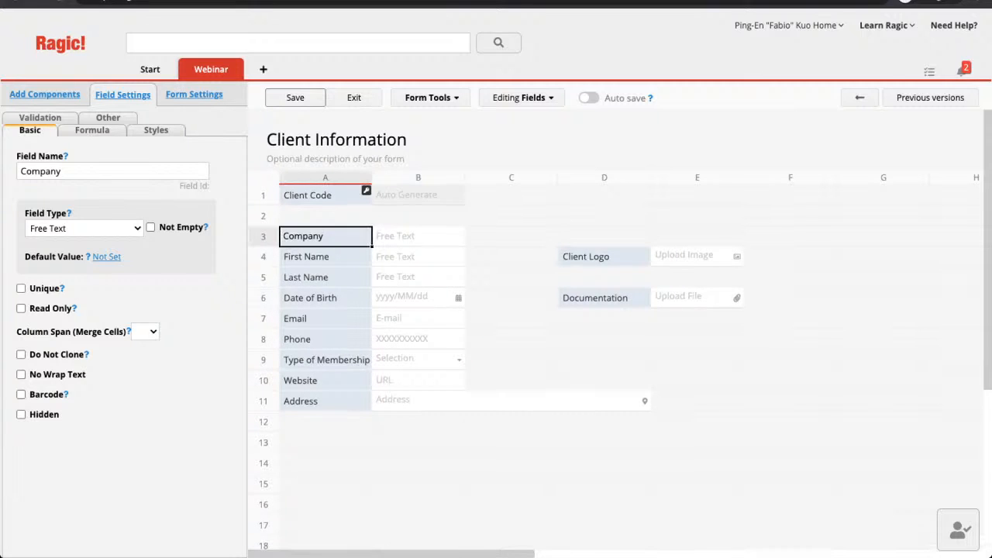
right_click(334, 239)
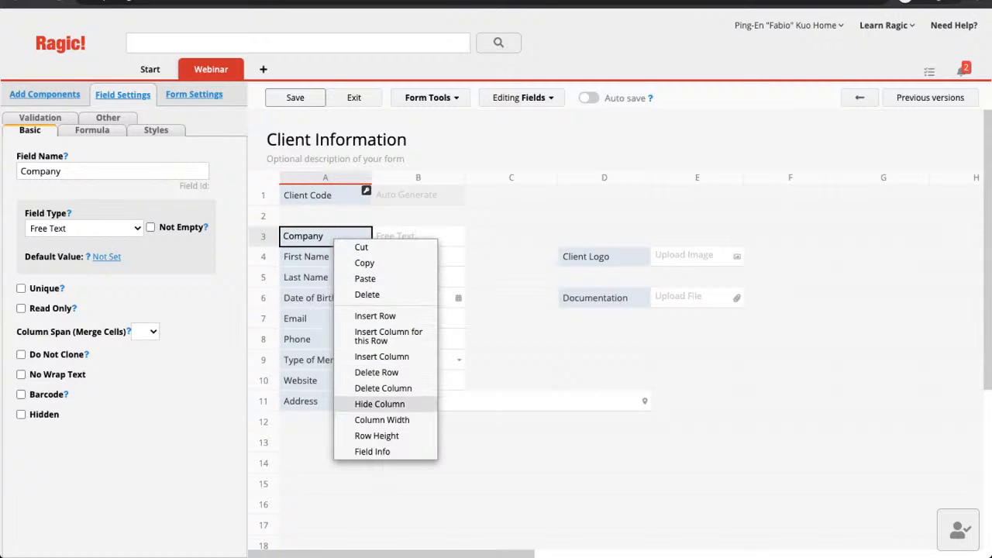
click(511, 484)
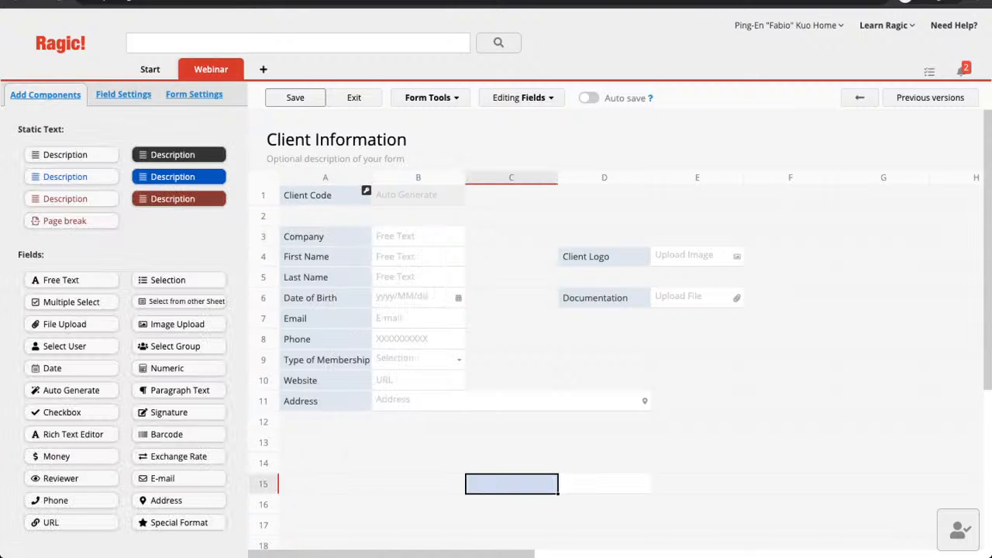
click(325, 464)
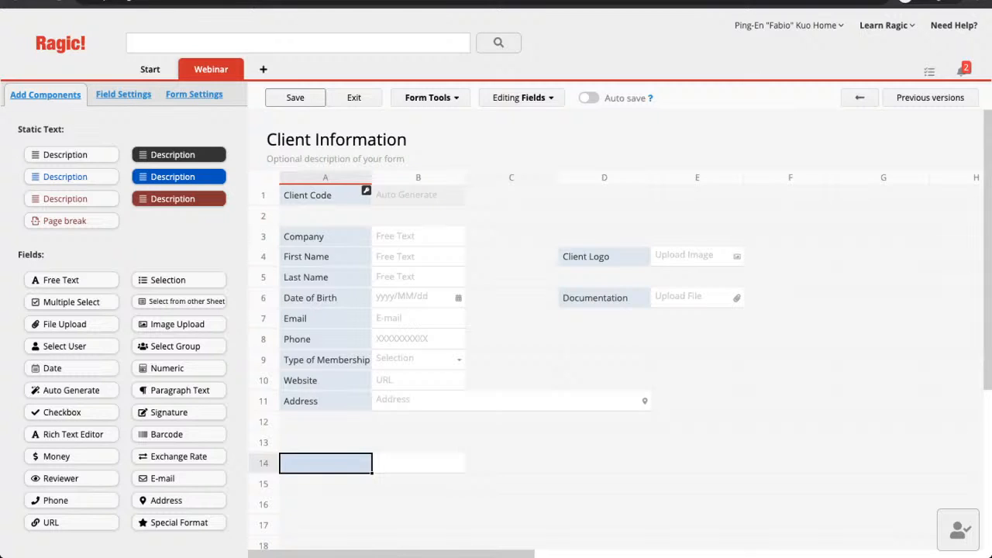
Enter Plan and Time as the first two subtable headers in row 14.
text(P)
key(BackSpace)
text(PLe)
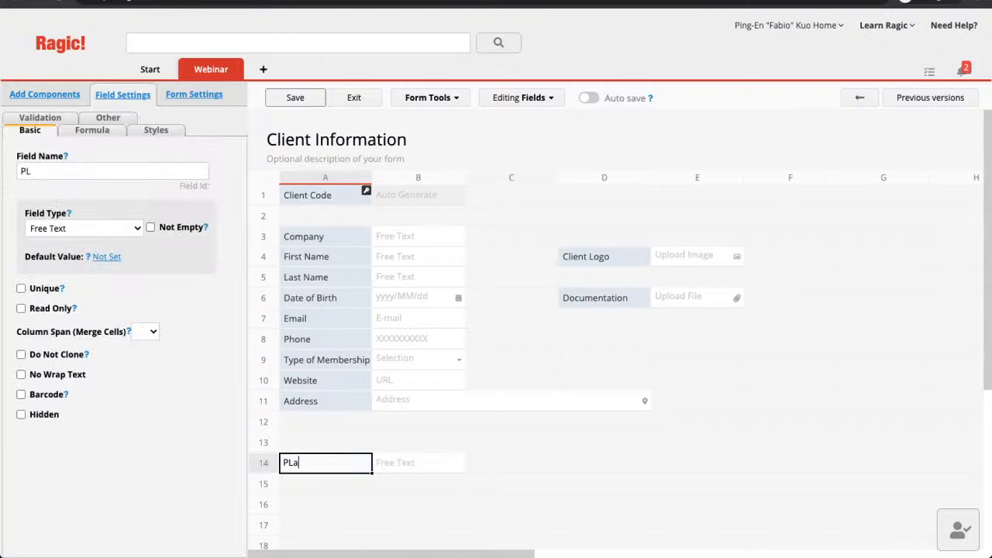
key(BackSpace)
key(BackSpace)
text(lan)
key(Tab)
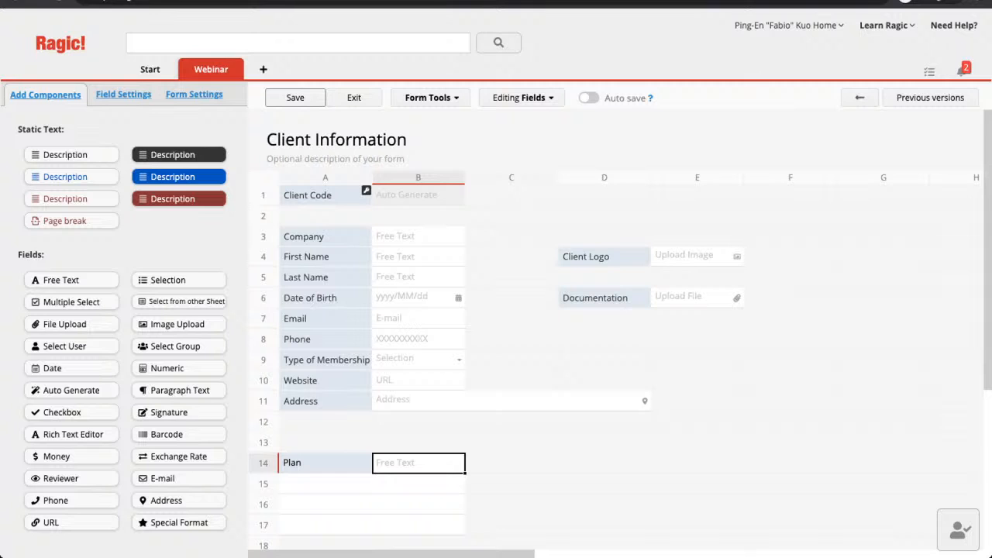
text(Time)
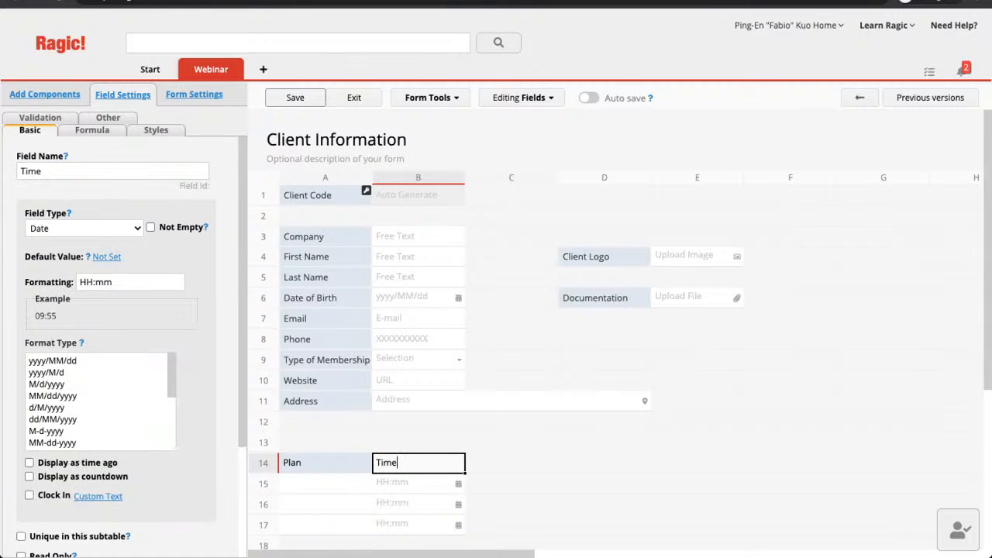
key(Tab)
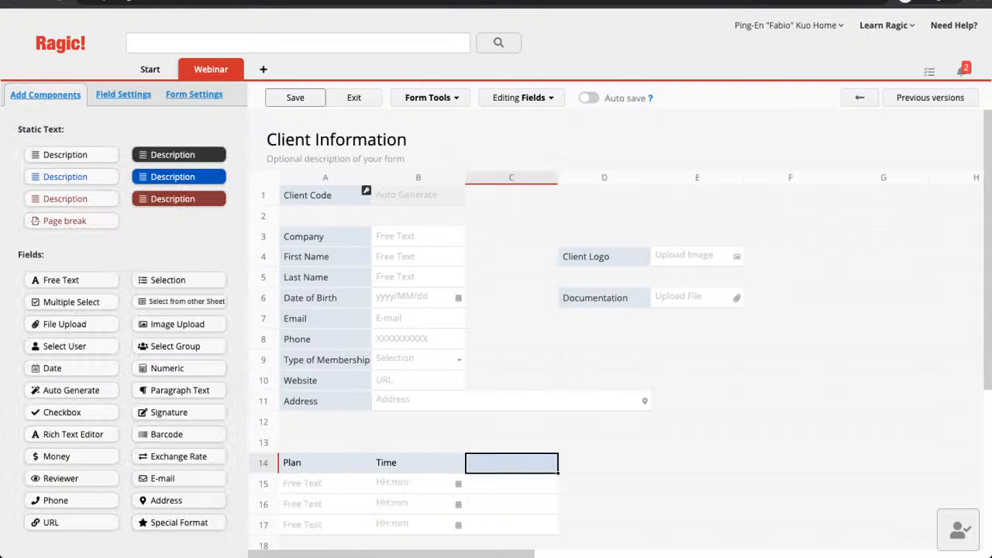
Add the Price Per Time Unit and Total headers in C14 and D14.
text(Pri)
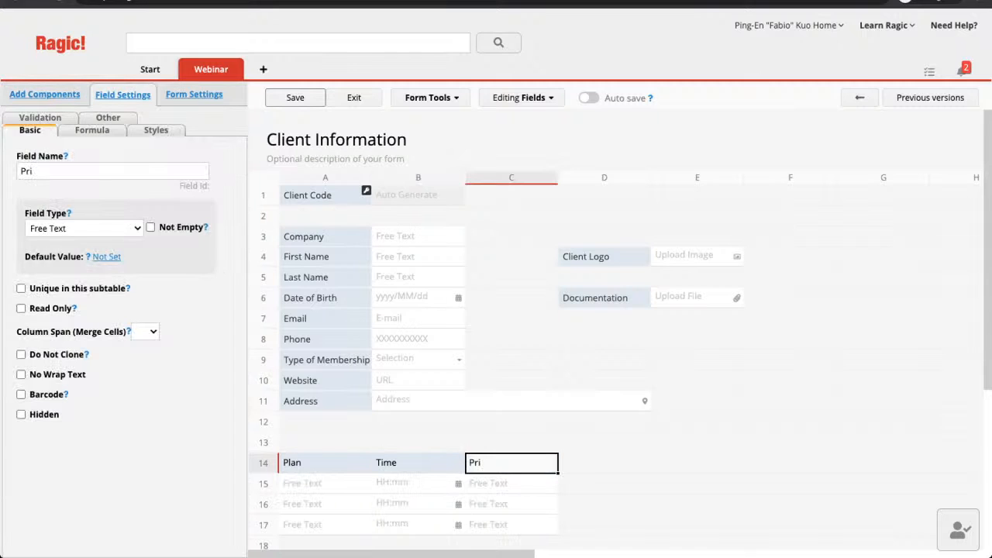
text(ce Per)
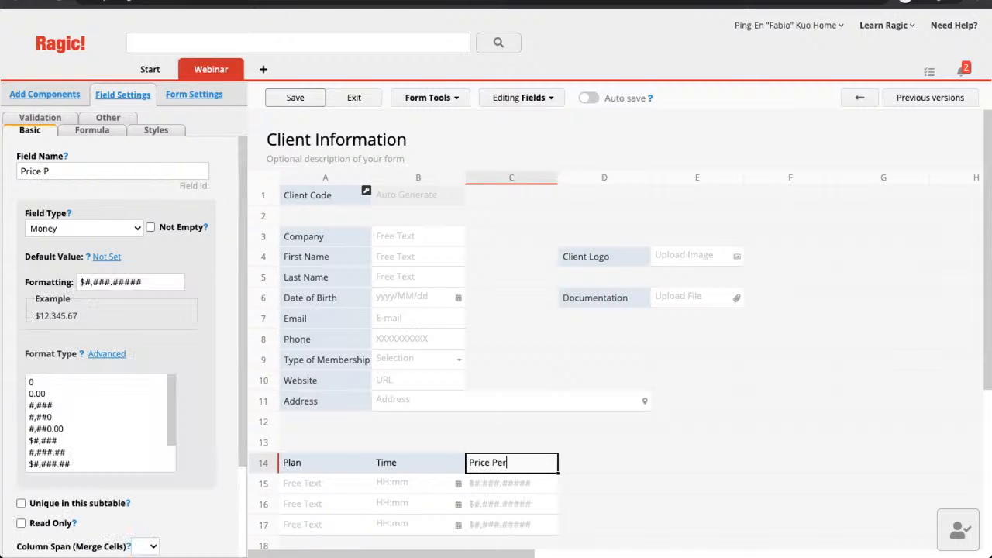
text( Time Unit)
click(418, 463)
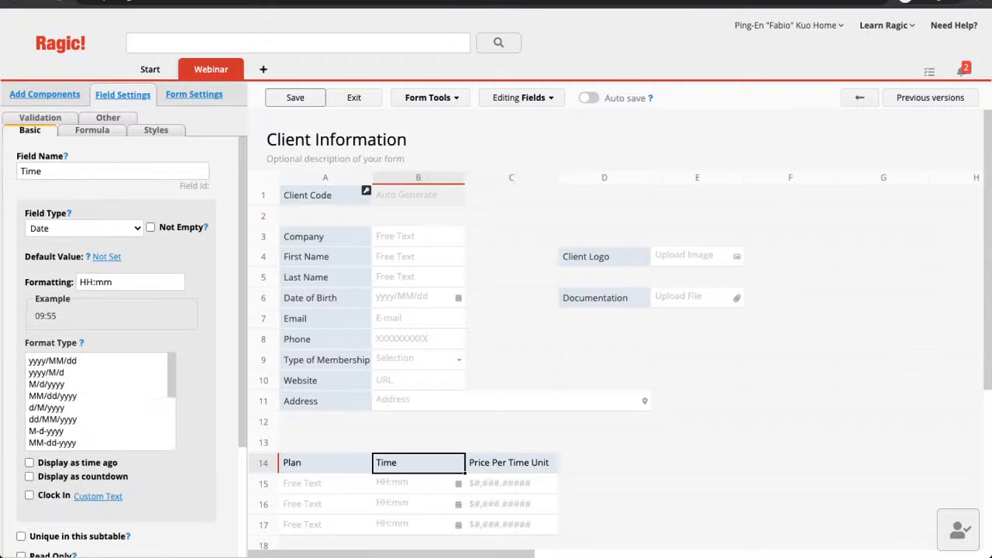
click(511, 462)
click(604, 462)
text(Total)
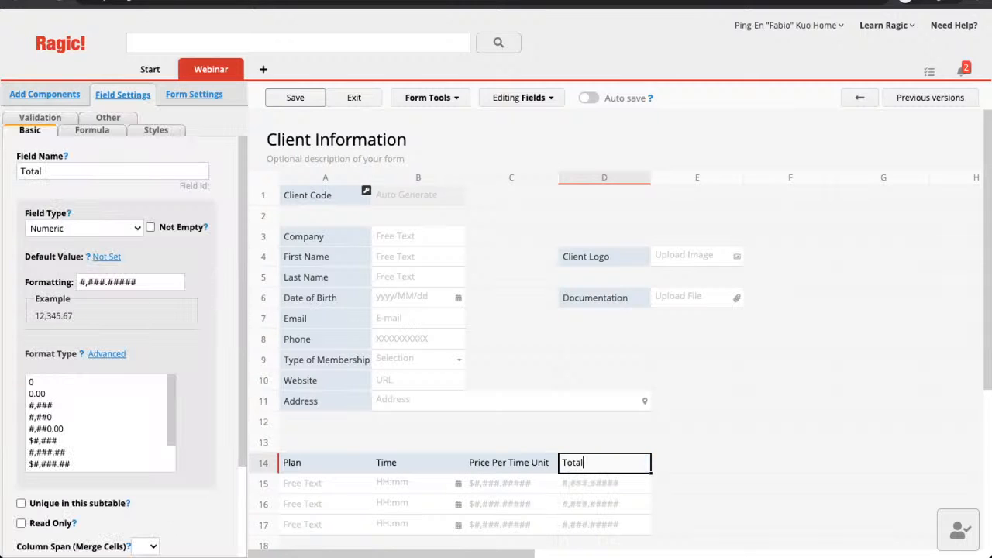
Rename the Time field to Time (Months).
click(419, 463)
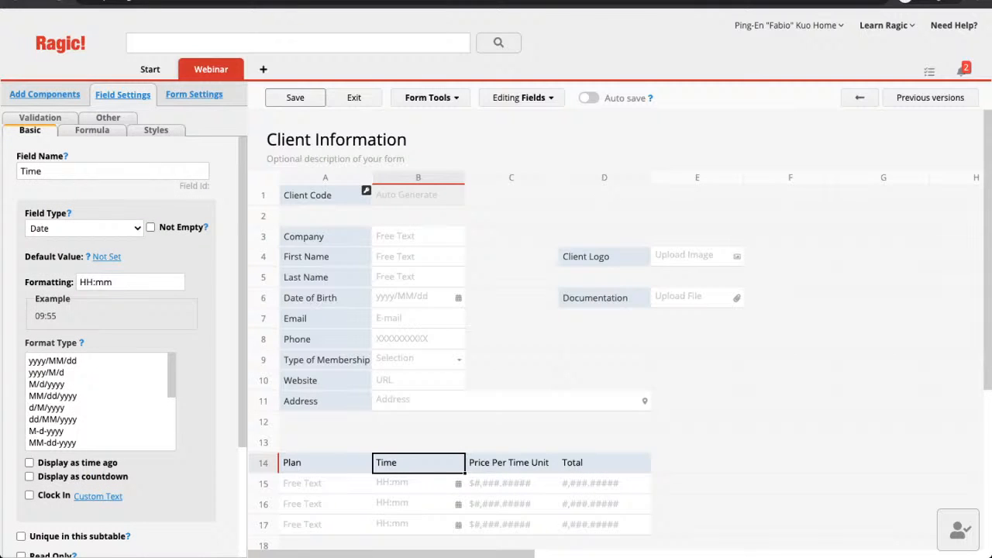
click(113, 171)
text((Months))
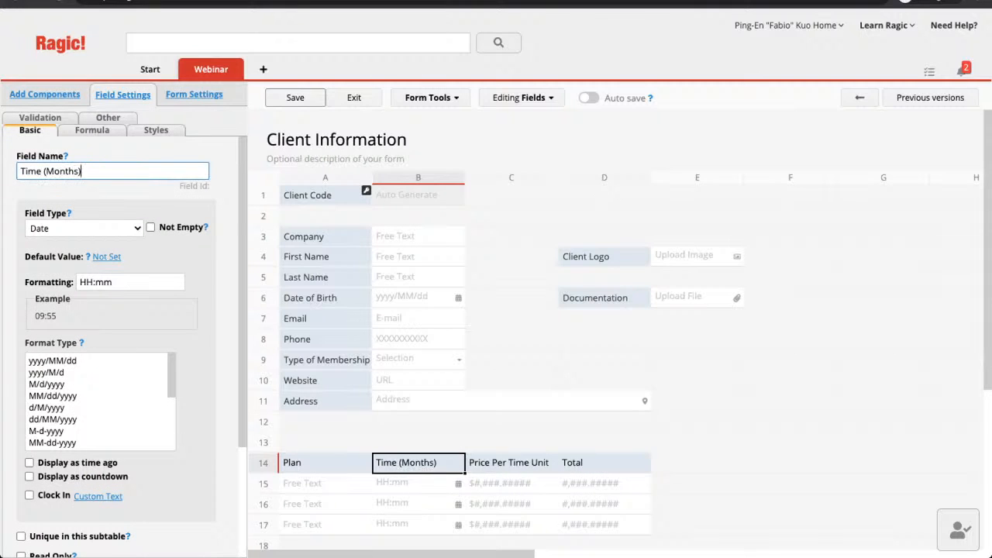
click(325, 462)
scroll(325, 463, down, 1)
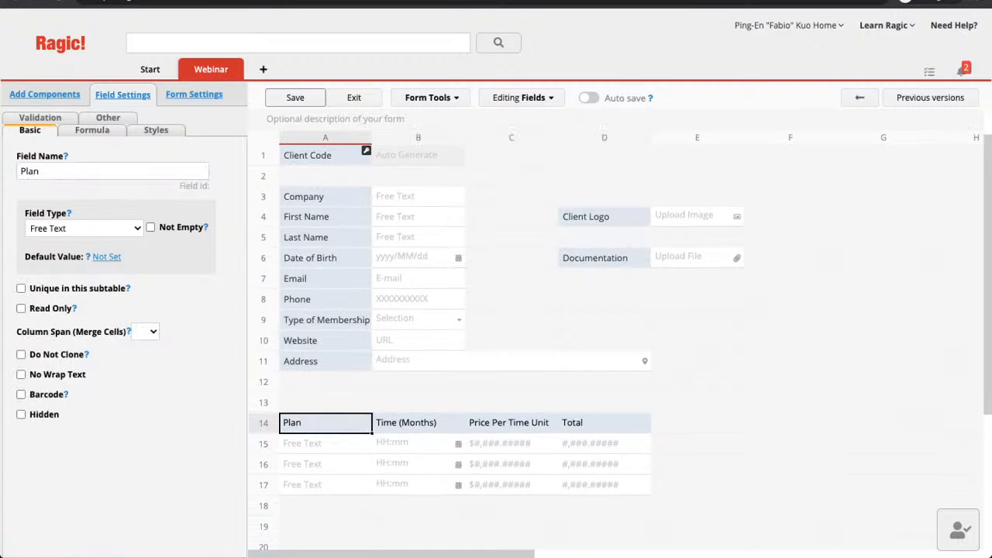
scroll(465, 326, down, 1)
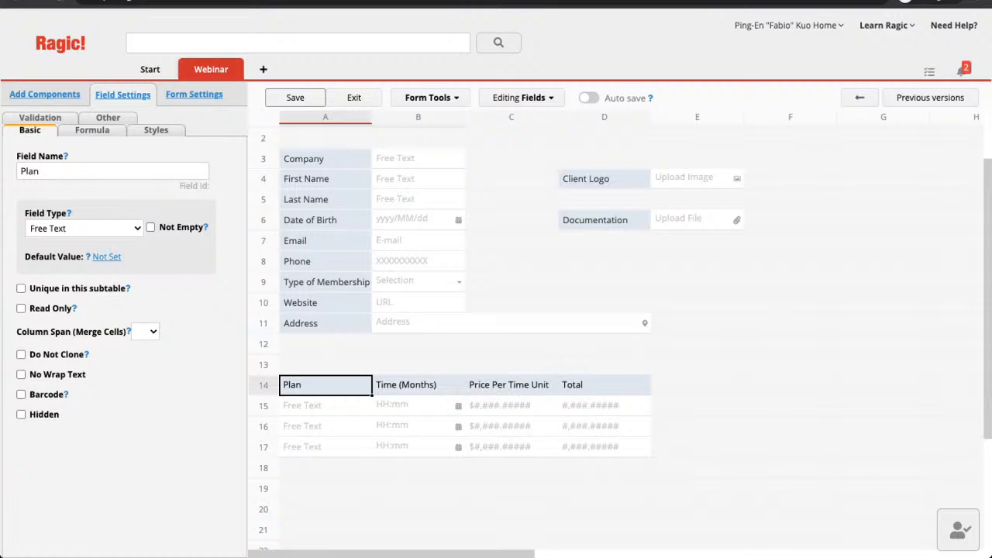
Set the Time (Months) field type to Numeric.
click(417, 385)
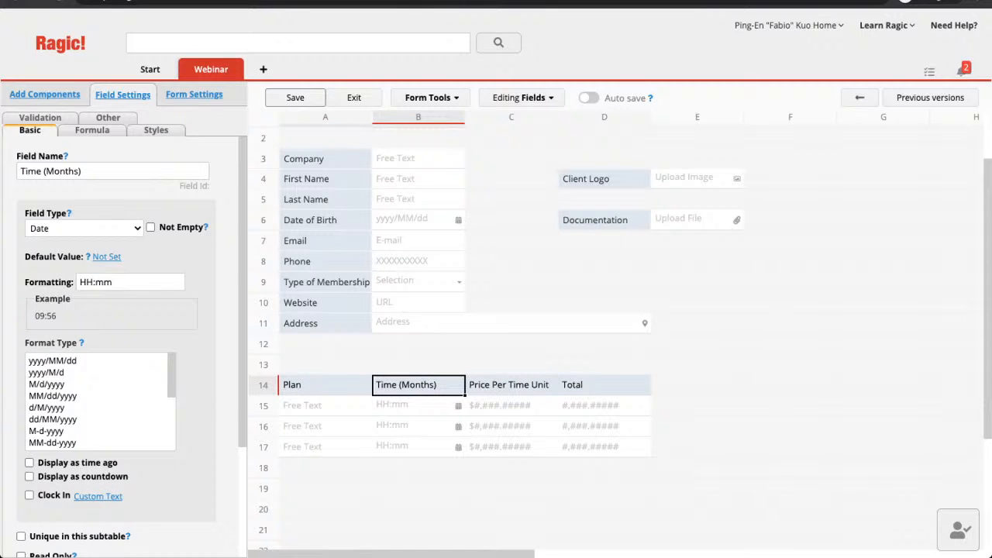
click(84, 229)
click(70, 244)
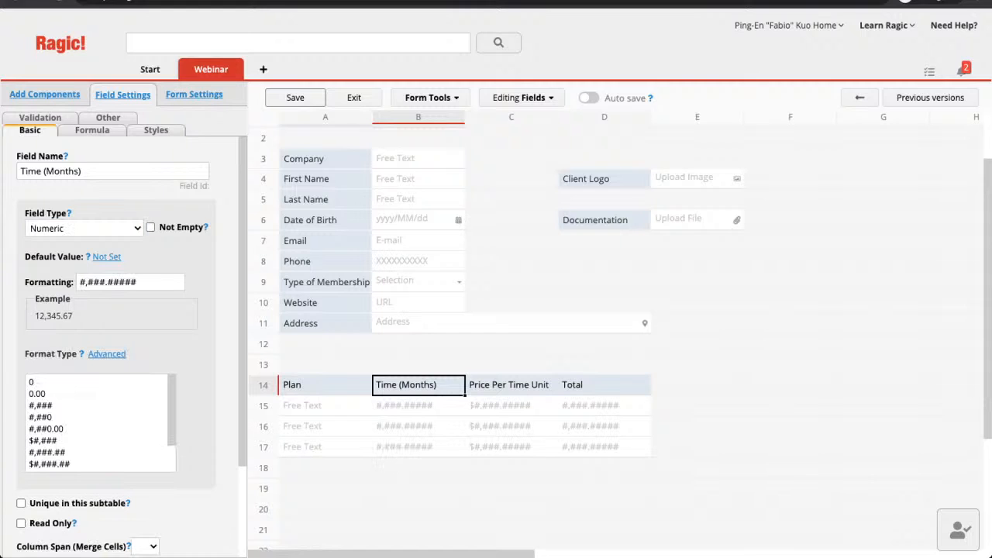
Rename Total to Total Price and make it a Money field.
click(511, 385)
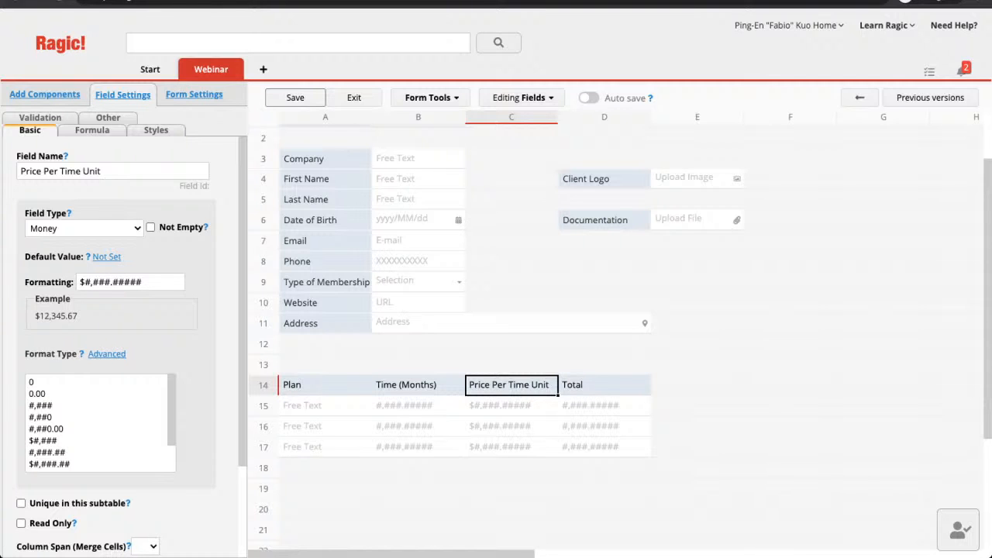
scroll(620, 333, up, 1)
scroll(620, 333, left, 1)
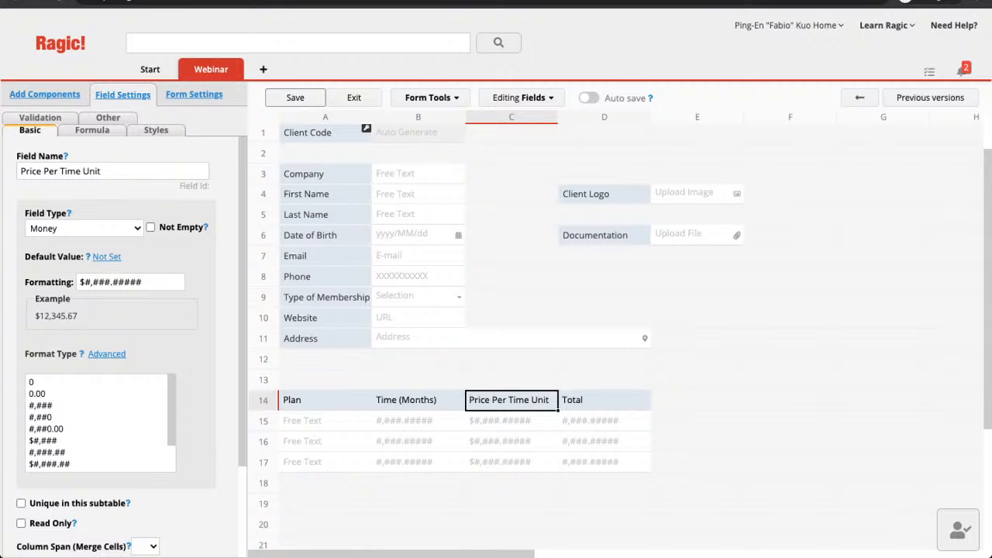
click(603, 401)
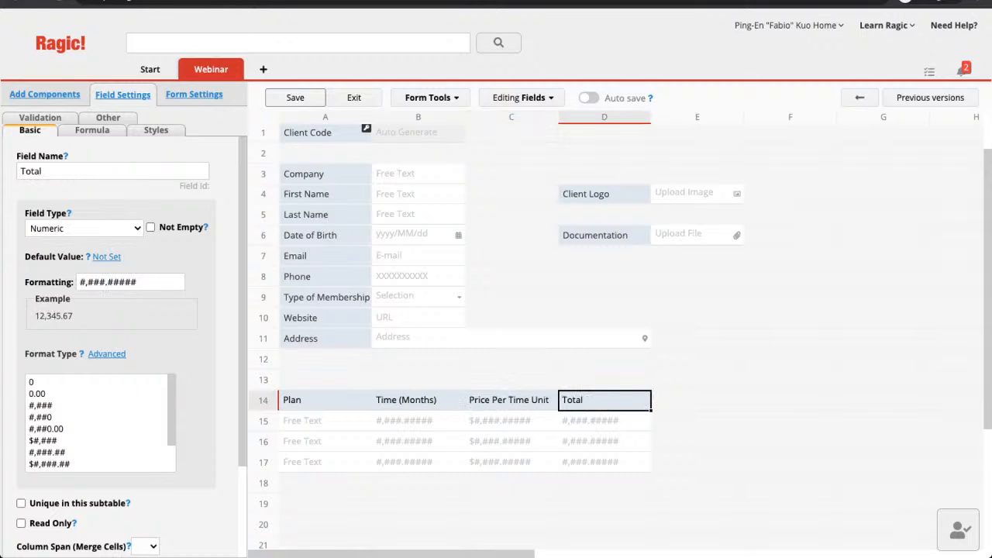
click(77, 171)
text(Price)
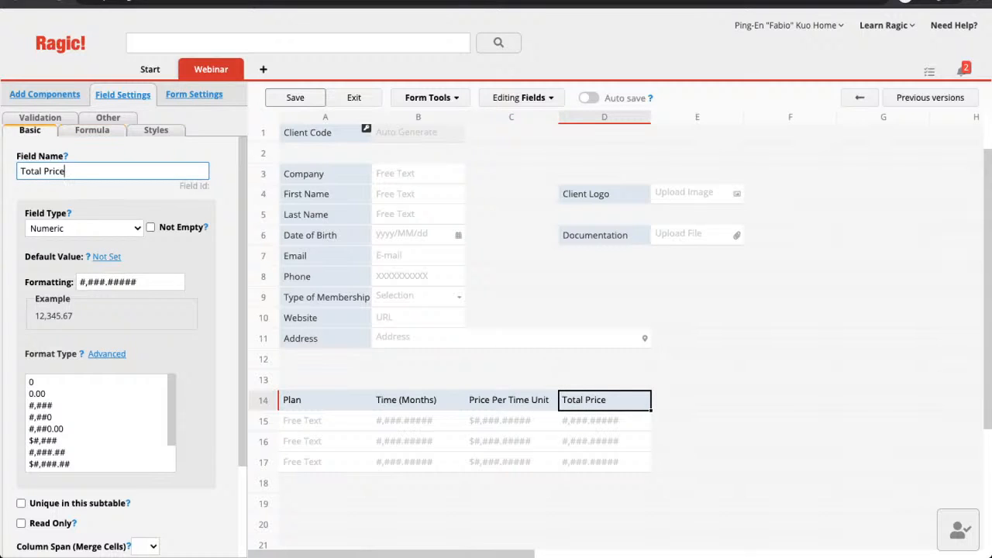
click(83, 229)
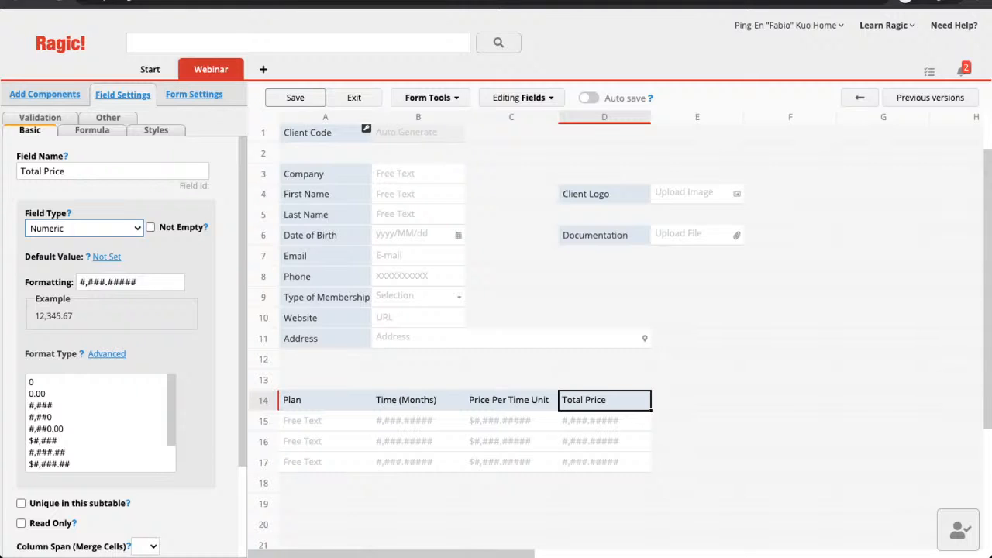
click(77, 242)
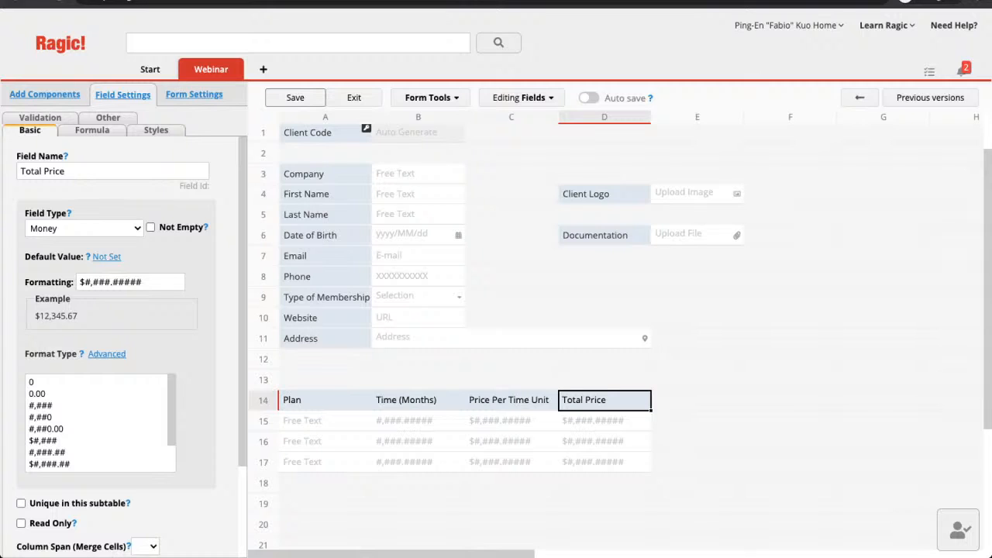
Give Total Price the formula B14*C14, multiplying months by unit price.
click(92, 130)
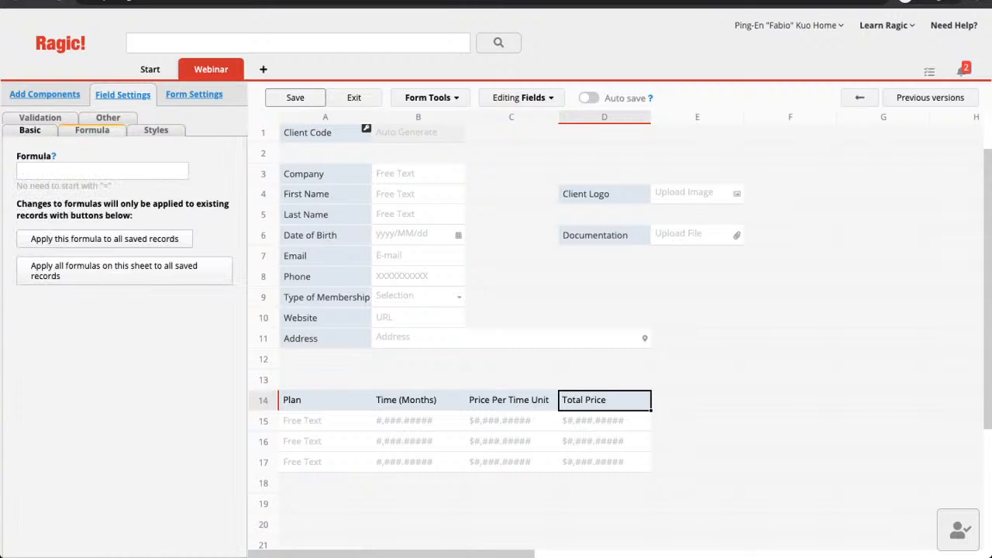
click(102, 171)
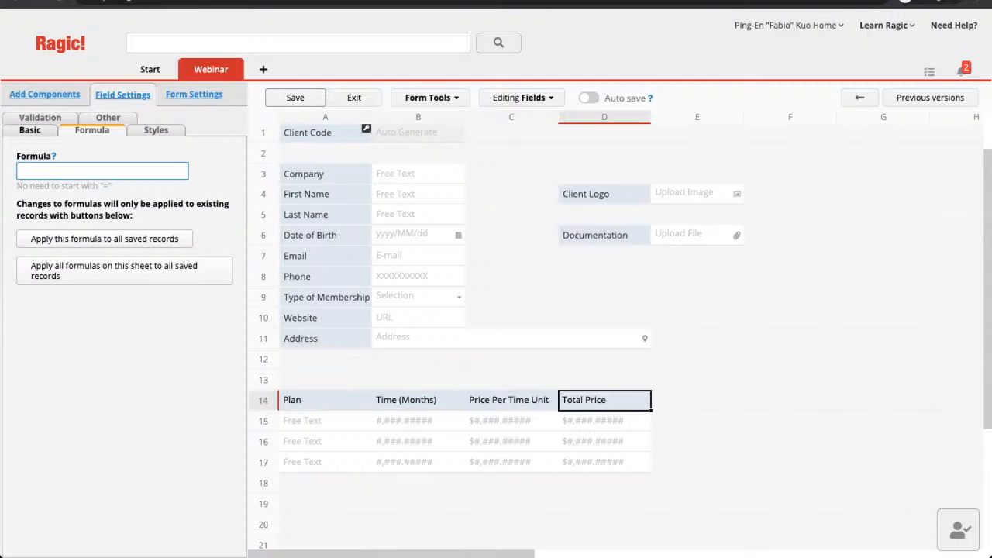
text(B14*)
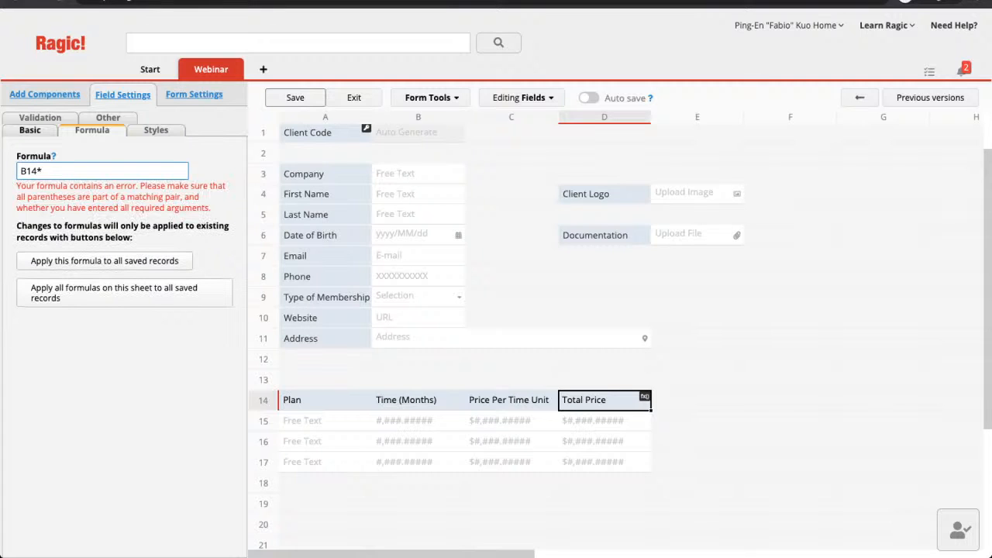
text(C14)
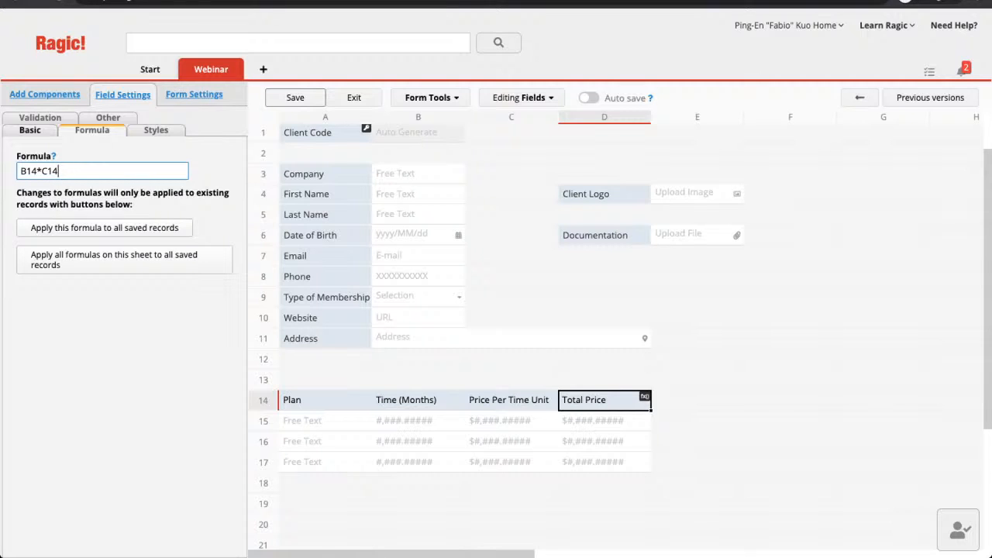
click(511, 504)
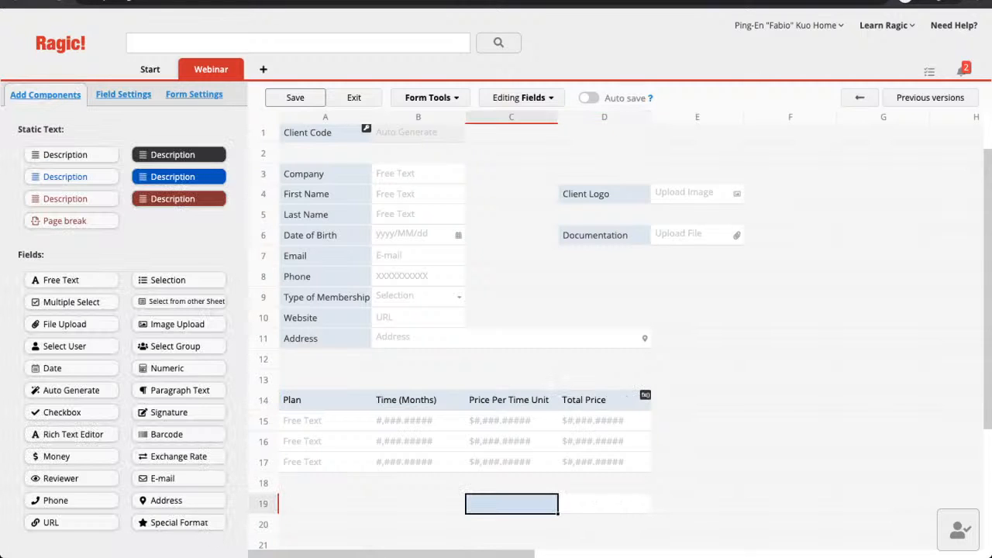
Create a Grand Total field in C19 with formula D14 and save the design.
text(Grand Total)
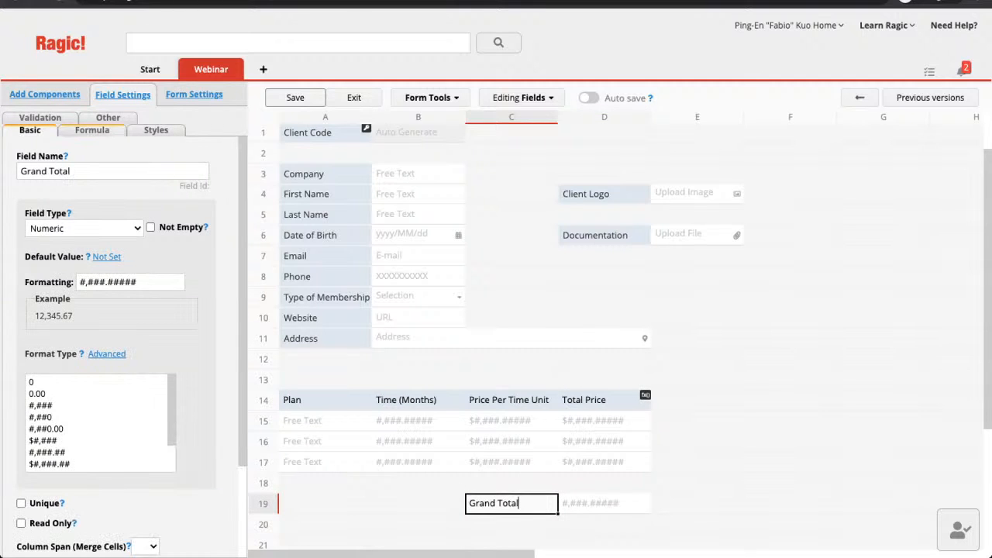
click(92, 130)
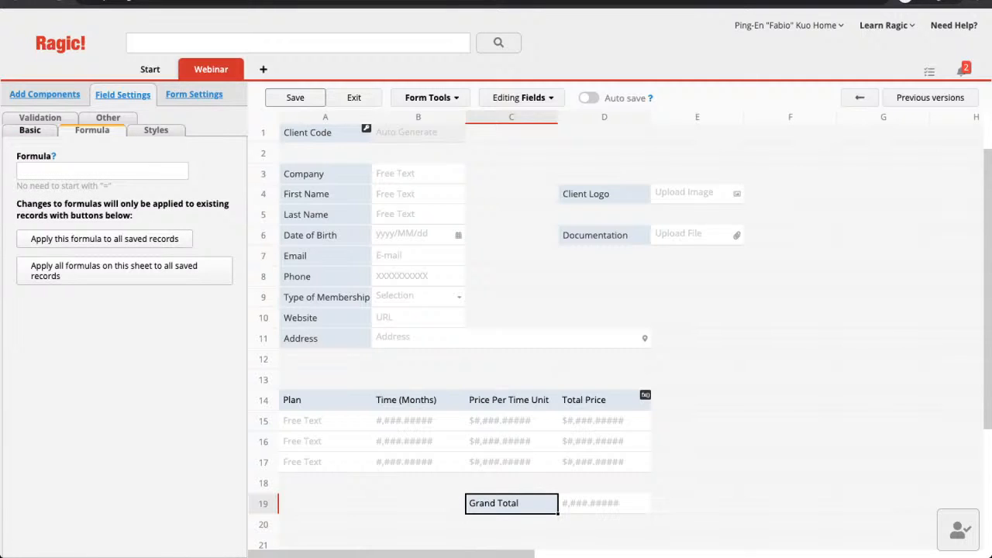
click(102, 171)
text(D)
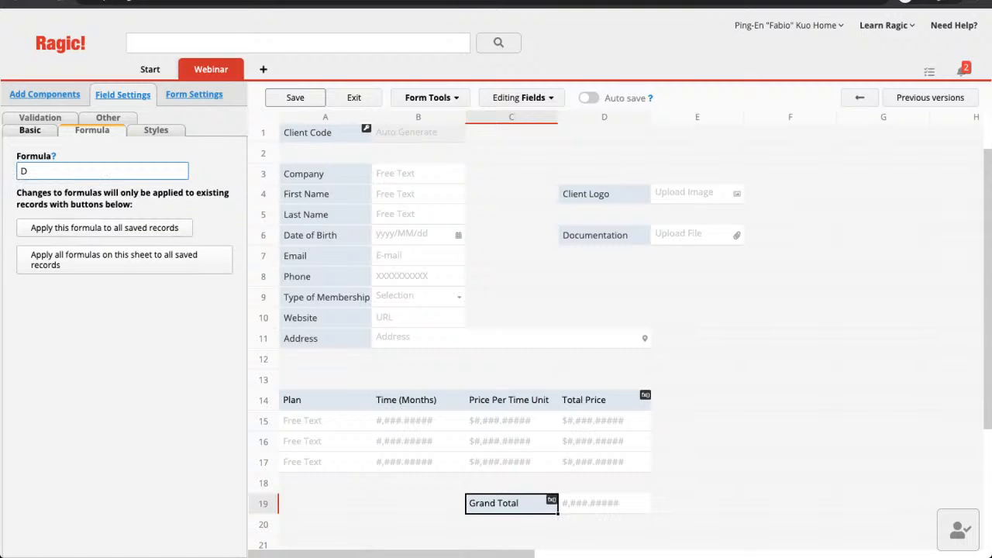
text(14)
click(295, 98)
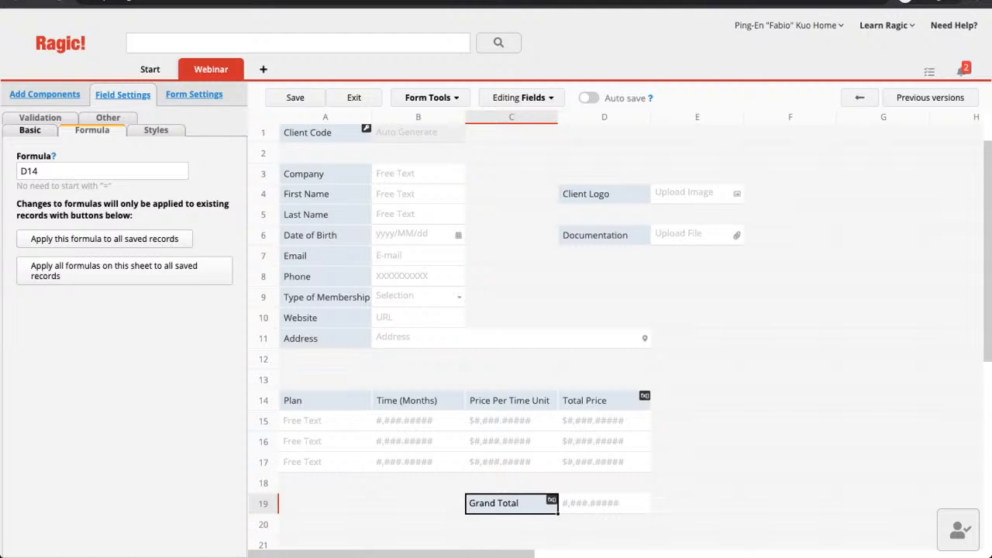
Name the field in cell A12 'Full Name'.
click(325, 359)
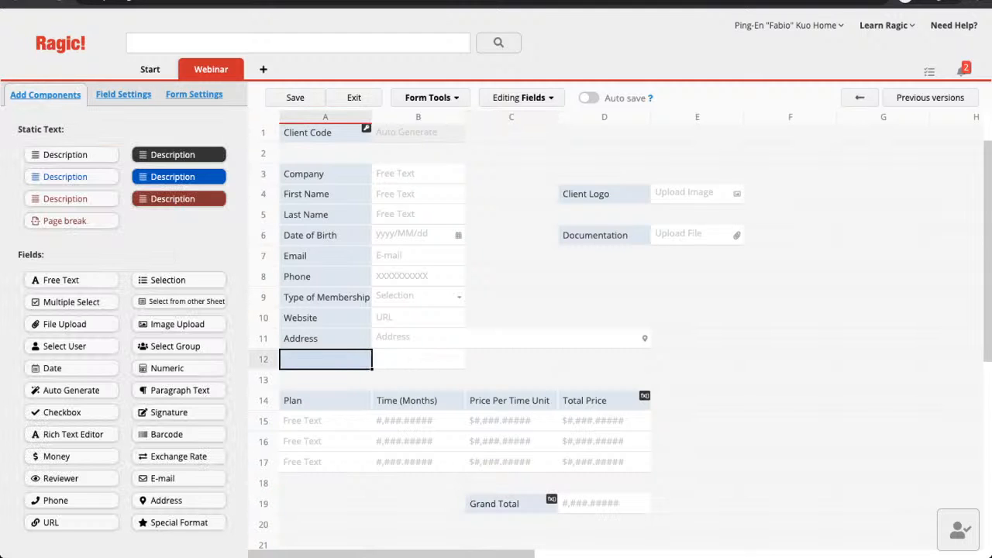
text(Fulla)
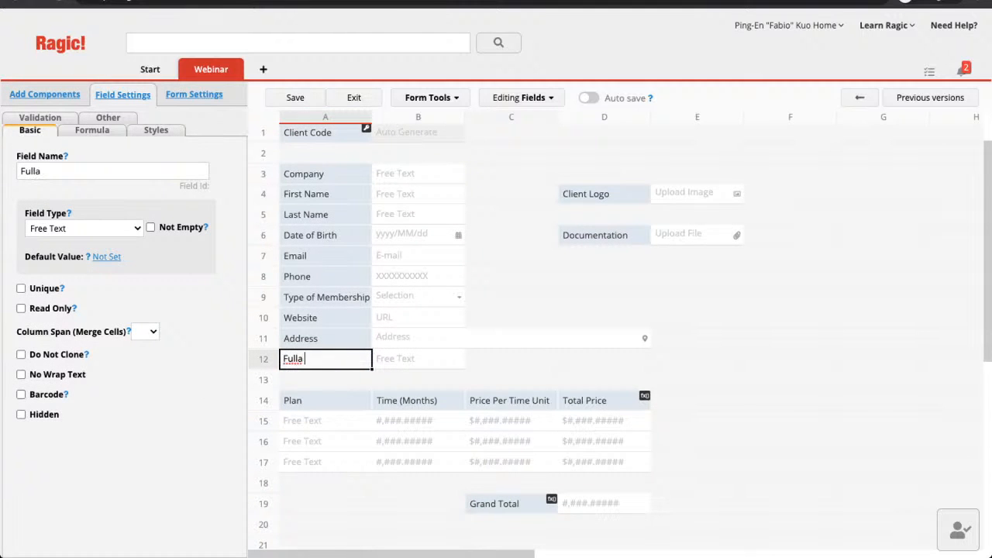
text( Na)
key(BackSpace)
key(BackSpace)
key(BackSpace)
key(BackSpace)
text(Nmae)
key(BackSpace)
key(BackSpace)
key(BackSpace)
text(ame)
Give Full Name the formula A4+' '+A5 and save the design.
click(92, 130)
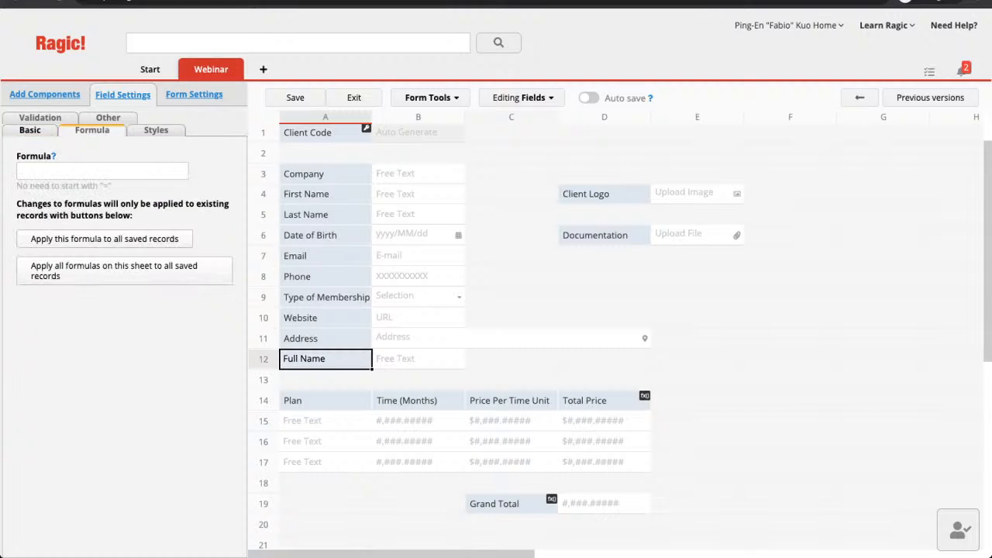
click(102, 171)
text(A4=)
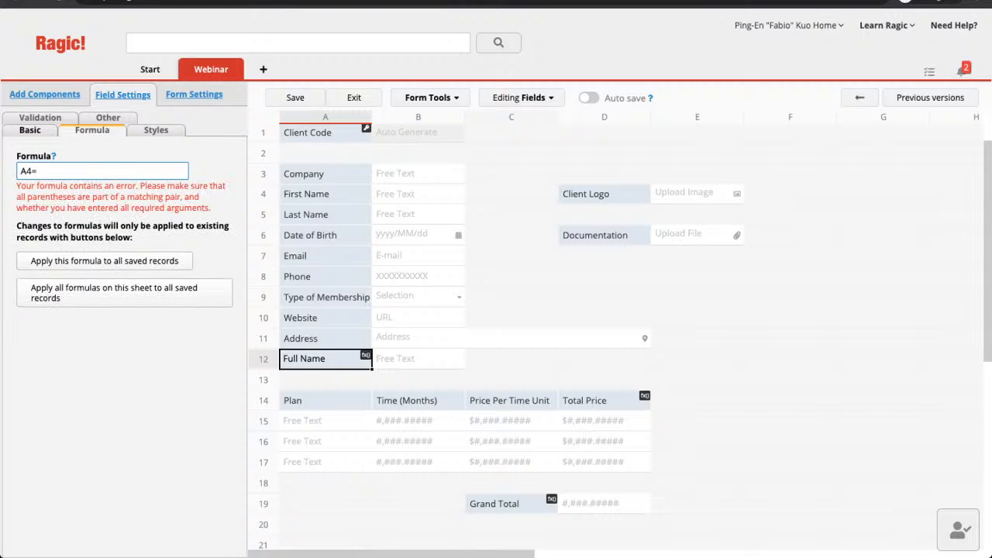
key(BackSpace)
text(+' ')
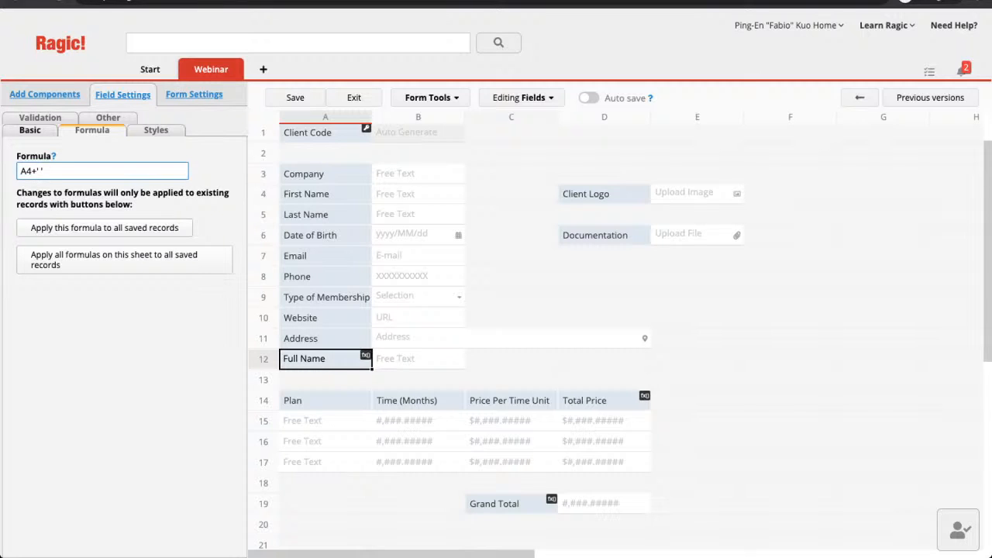
text(+A5)
click(295, 98)
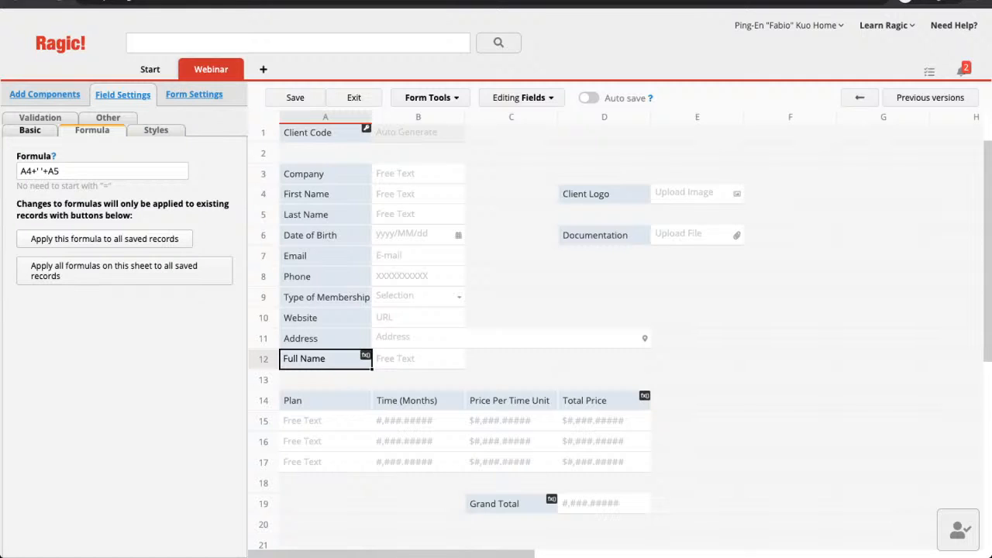
Apply all formulas to saved records, save the design, and exit to the client record.
click(124, 270)
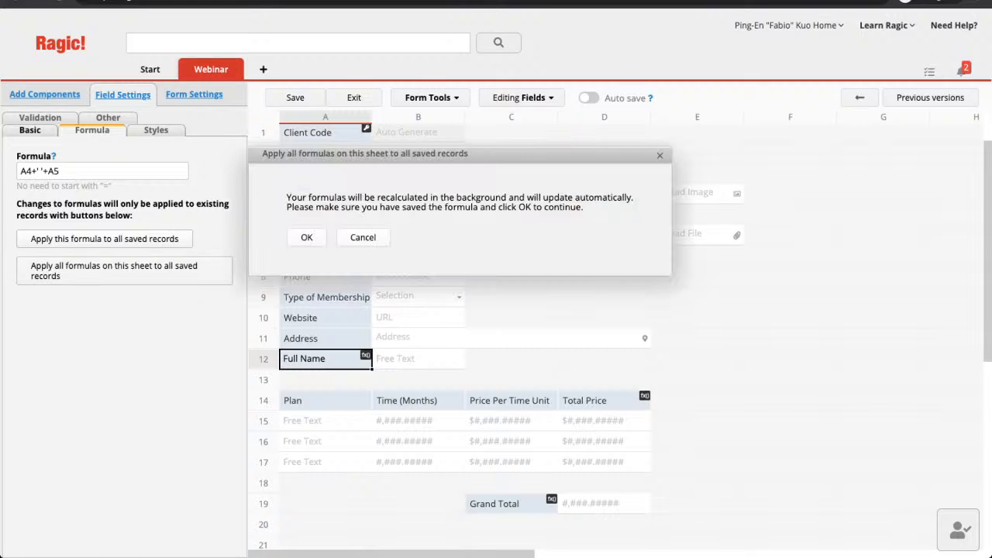
key(Return)
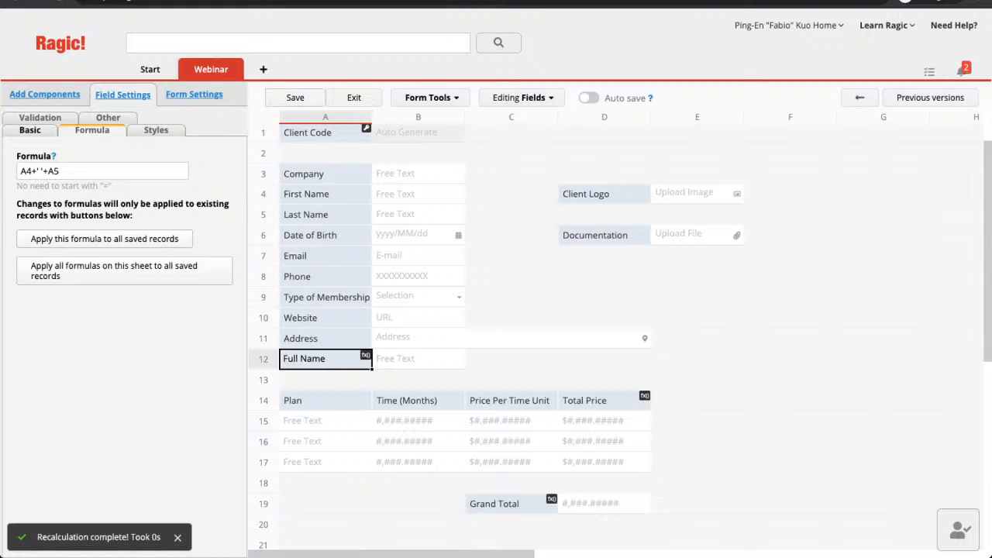
click(295, 98)
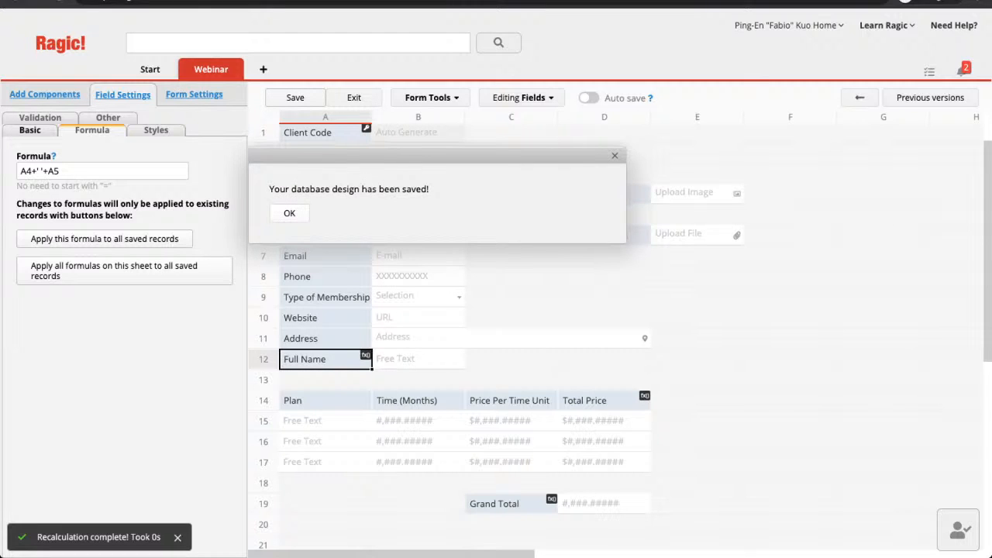
click(356, 98)
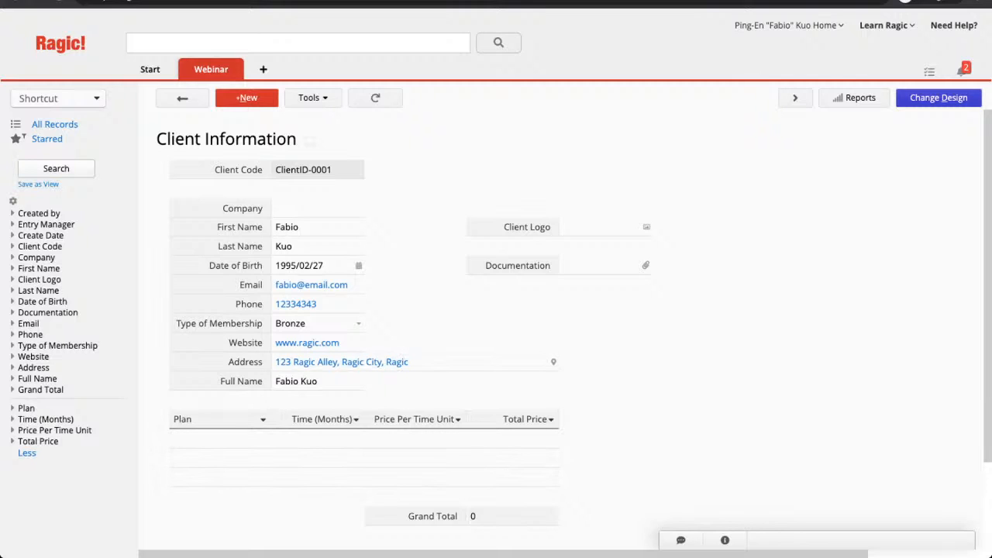
Add a Sedan Rental A plan of 24 months at 4000 per month.
click(221, 439)
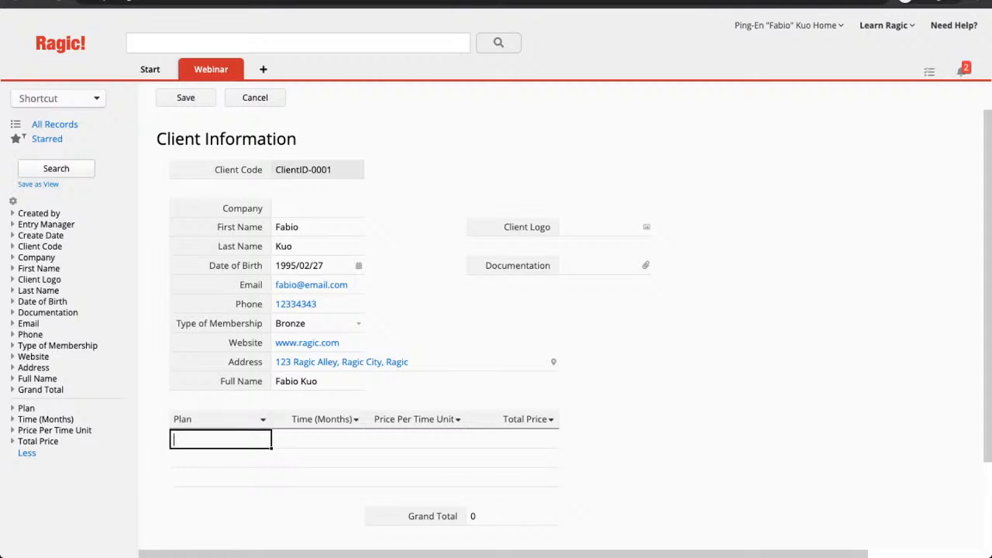
text(C)
key(BackSpace)
text(Sedan Renta)
key(BackSpace)
key(BackSpace)
text(ntal A)
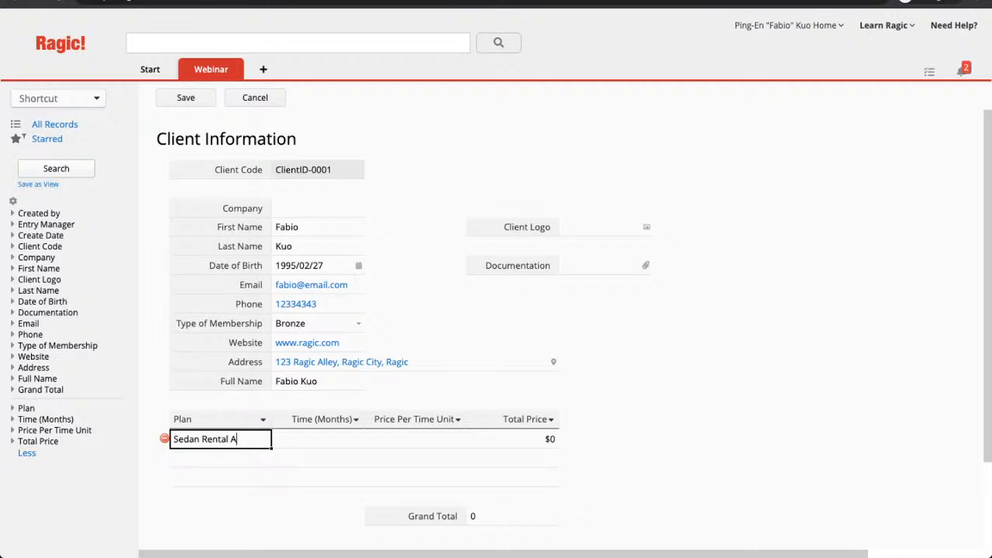
key(Tab)
text(24)
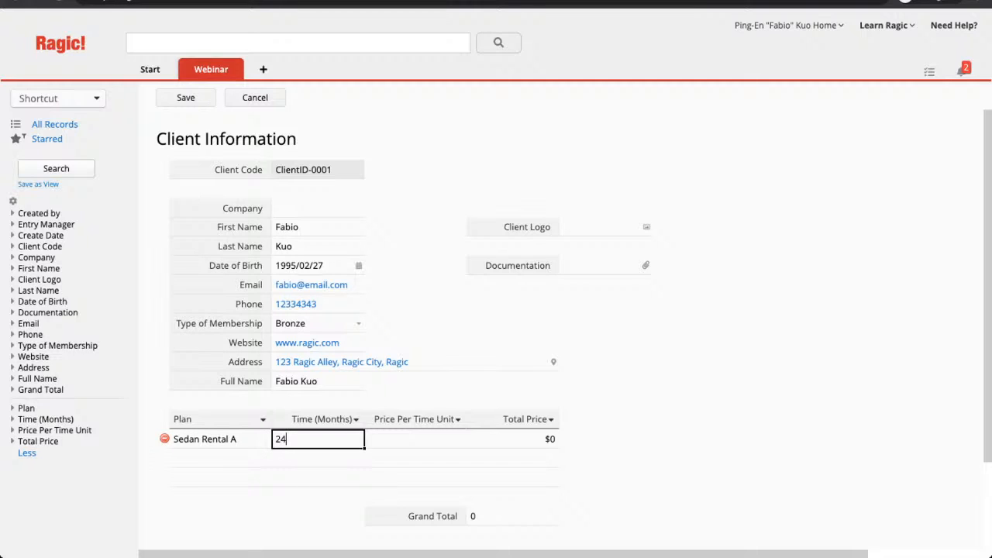
key(Tab)
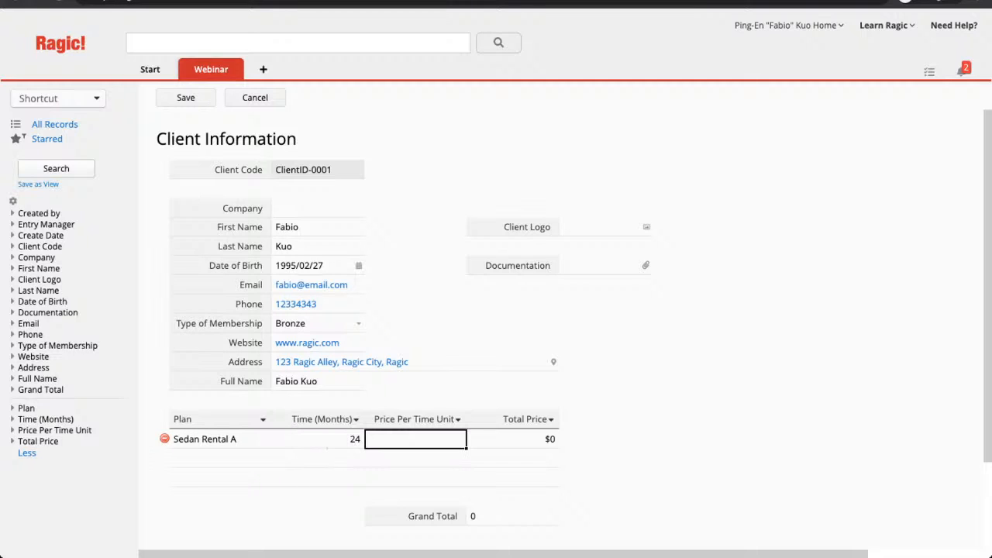
text(4000)
key(Tab)
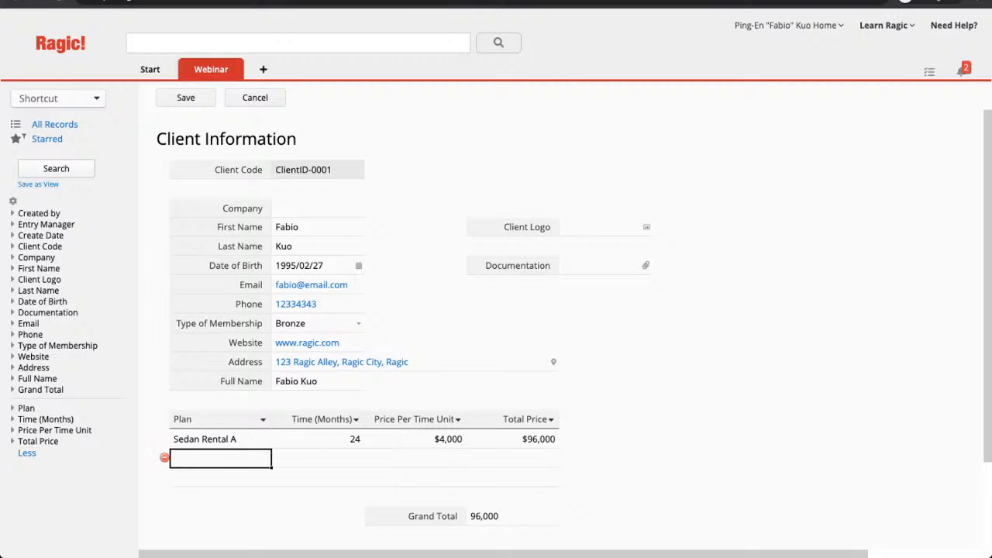
Add a Van Rental plan of 24 months at 6000, save the record, and reopen the design.
text(Van Renn)
key(BackSpace)
text(tal)
key(Tab)
text(24)
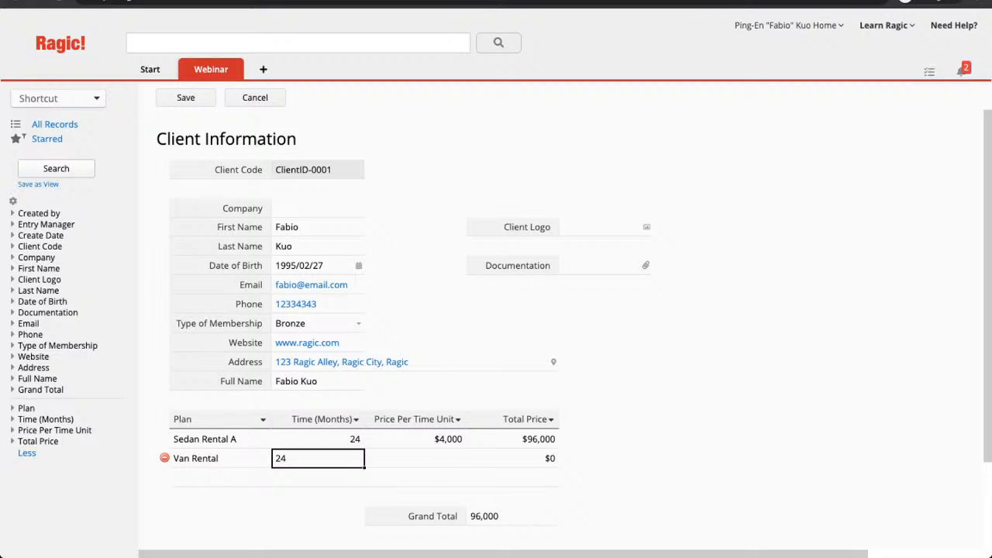
key(Tab)
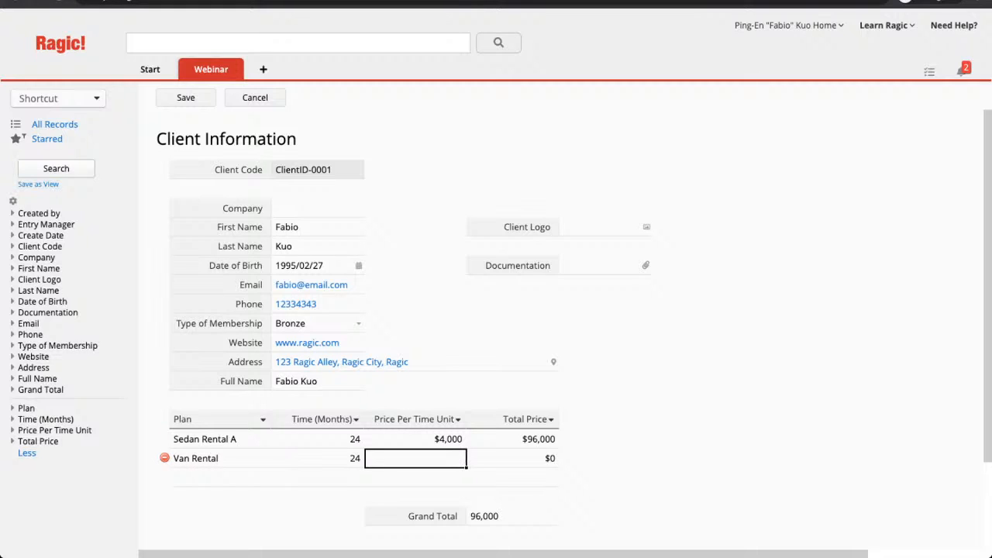
text(6000)
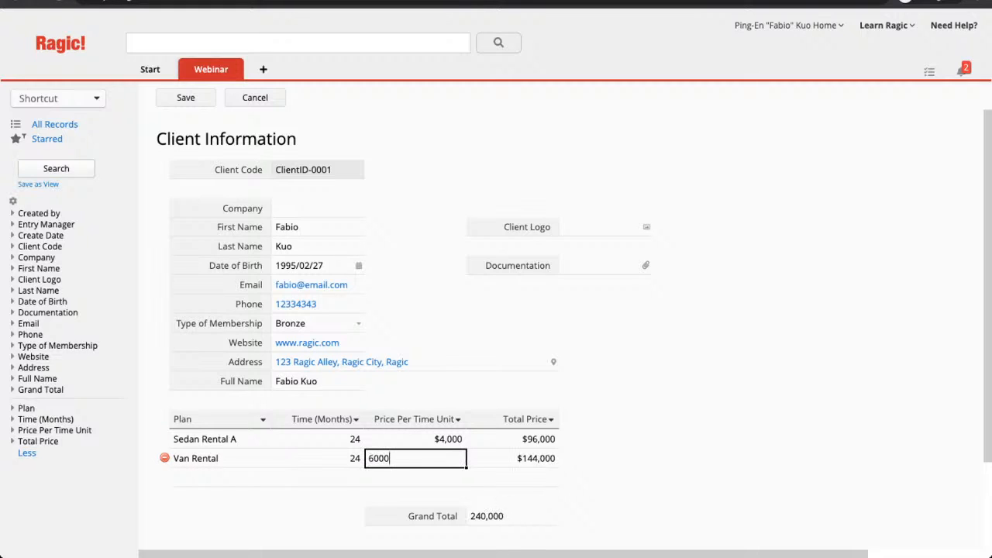
key(Return)
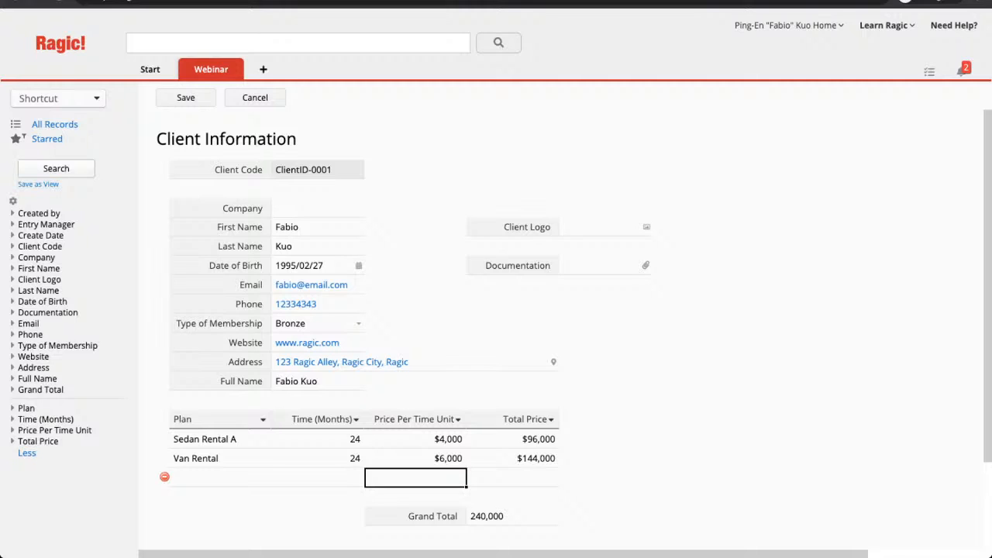
click(185, 97)
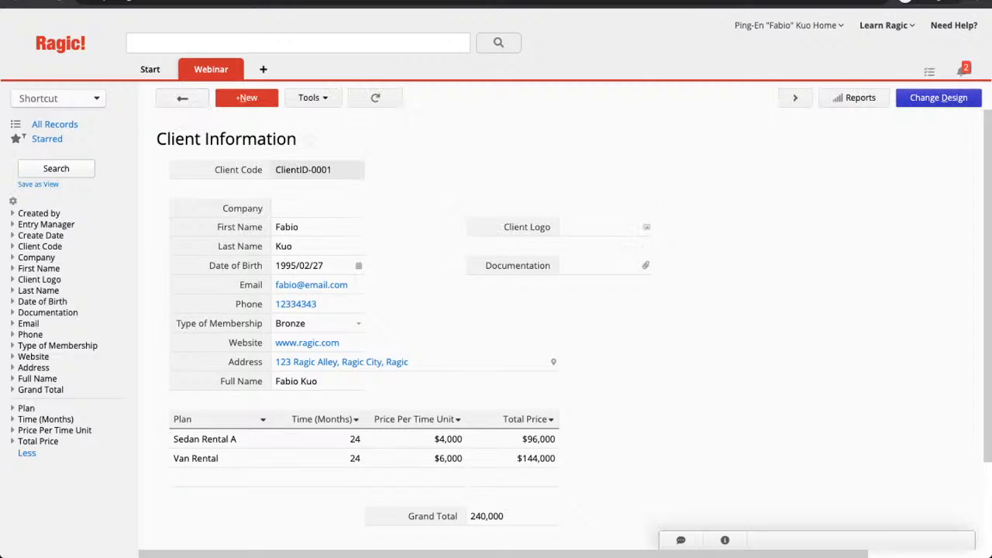
click(938, 98)
Change the Grand Total field's type to Money.
scroll(620, 325, down, 2)
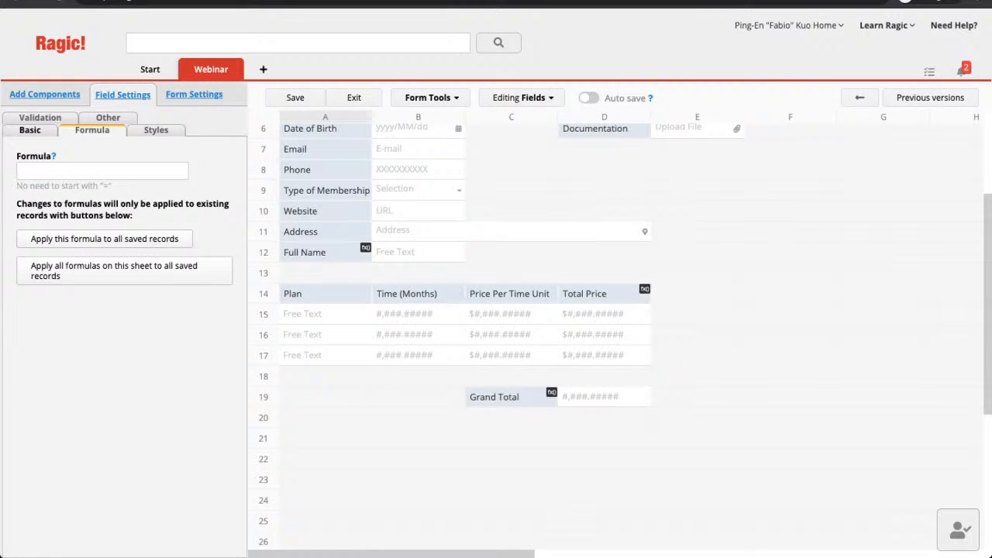
click(504, 397)
click(31, 130)
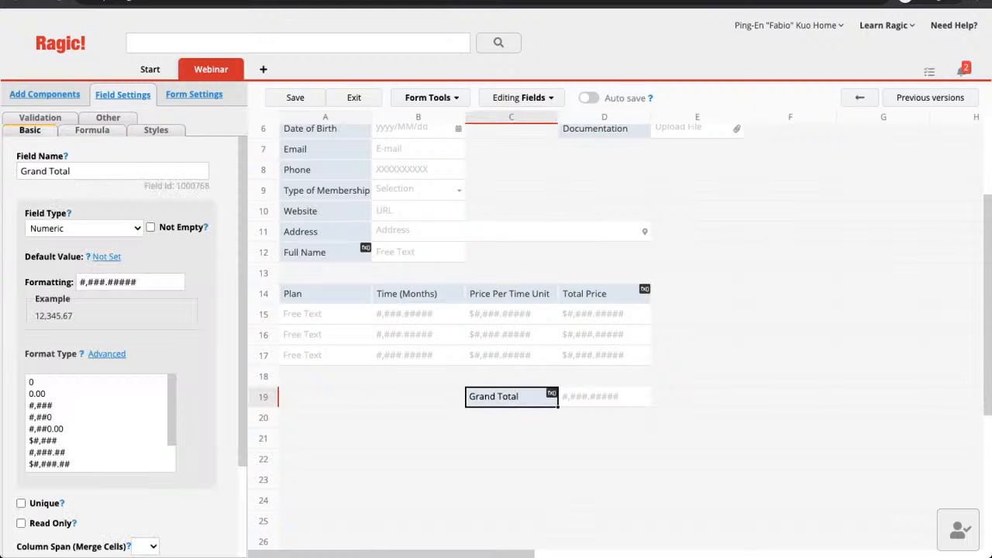
click(84, 229)
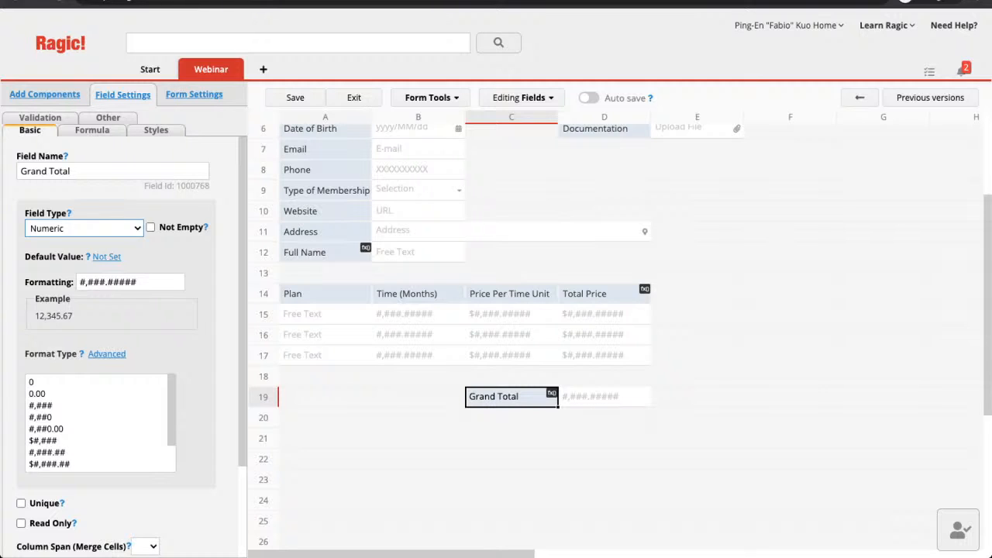
click(77, 241)
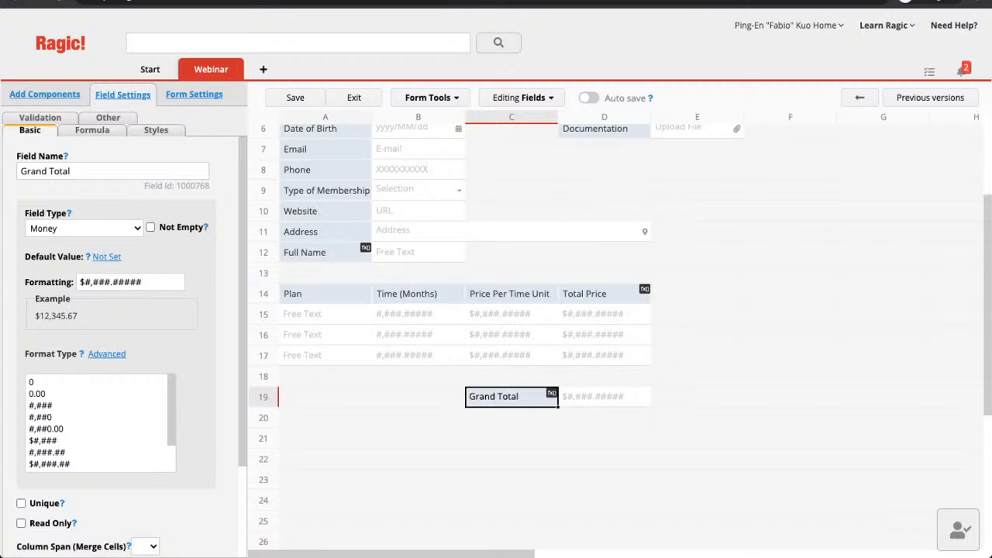
click(511, 417)
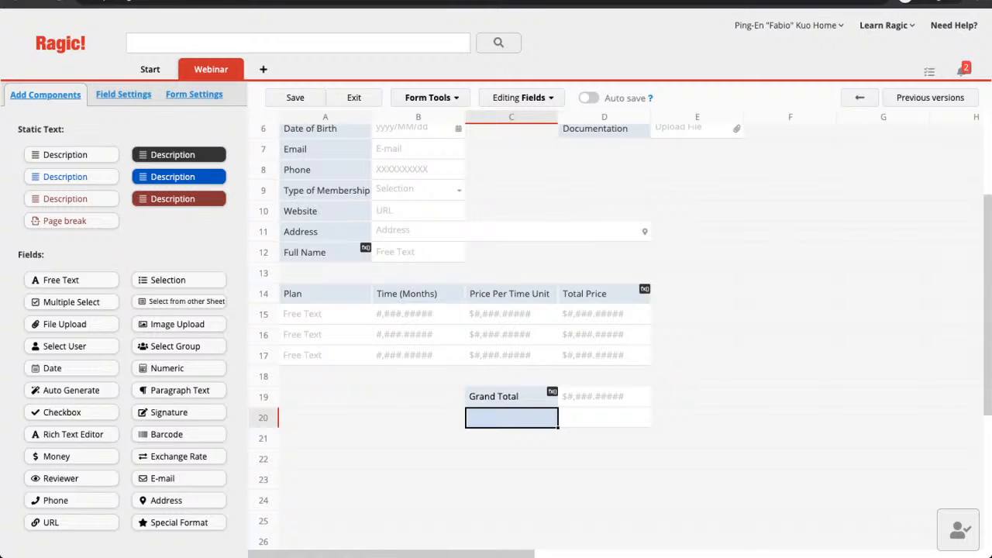
Create a Rate Conversion field in C20 with the Exchange Rate type.
click(511, 459)
click(512, 418)
text(Rate)
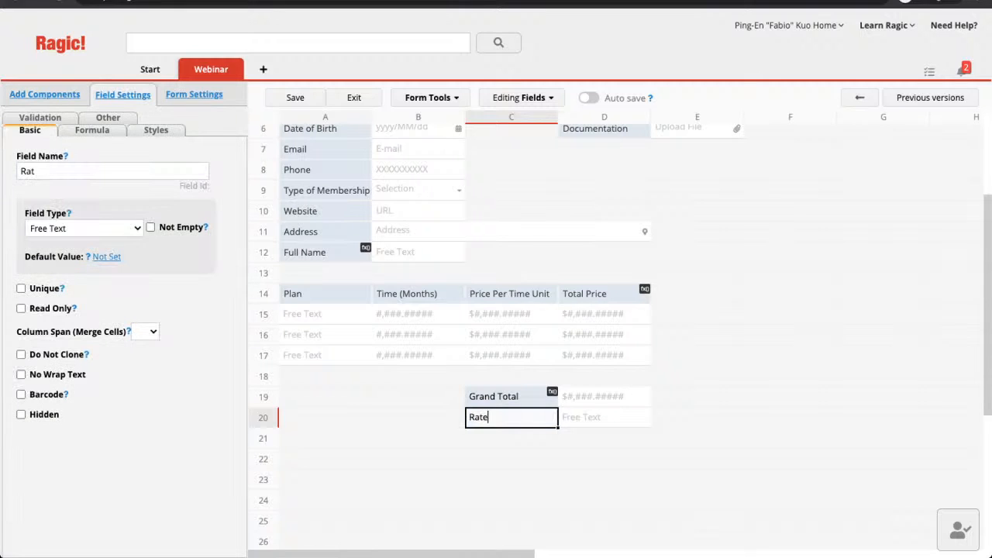
text( Conversion)
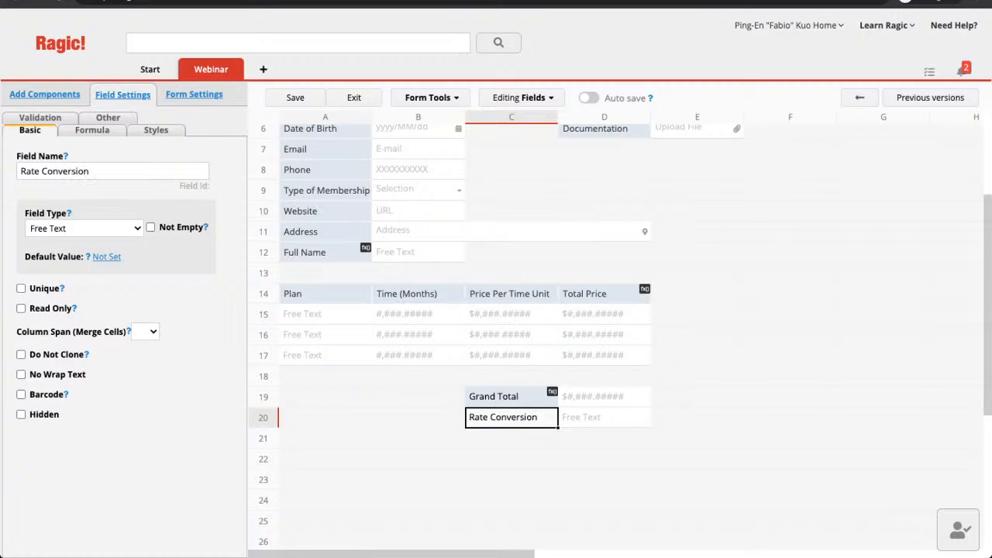
key(Return)
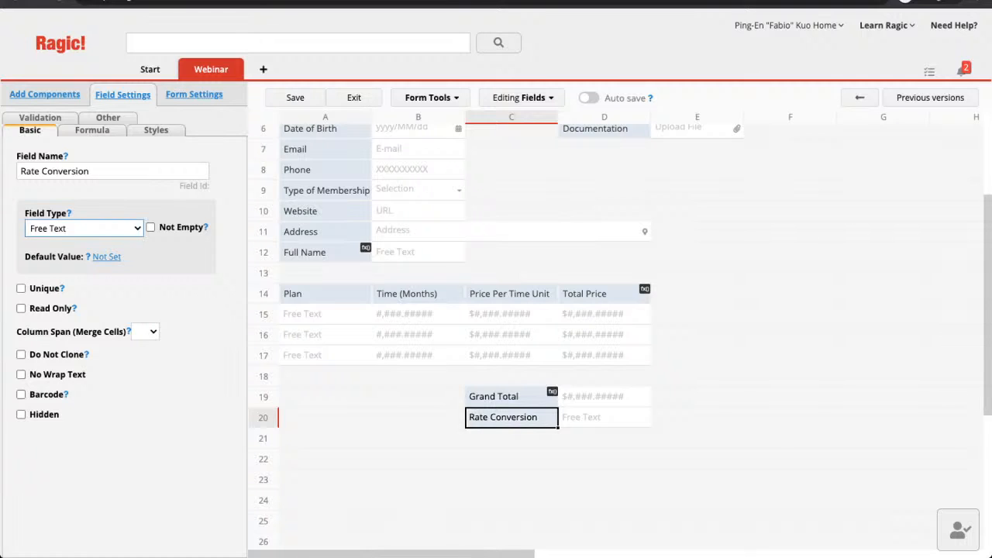
key(Return)
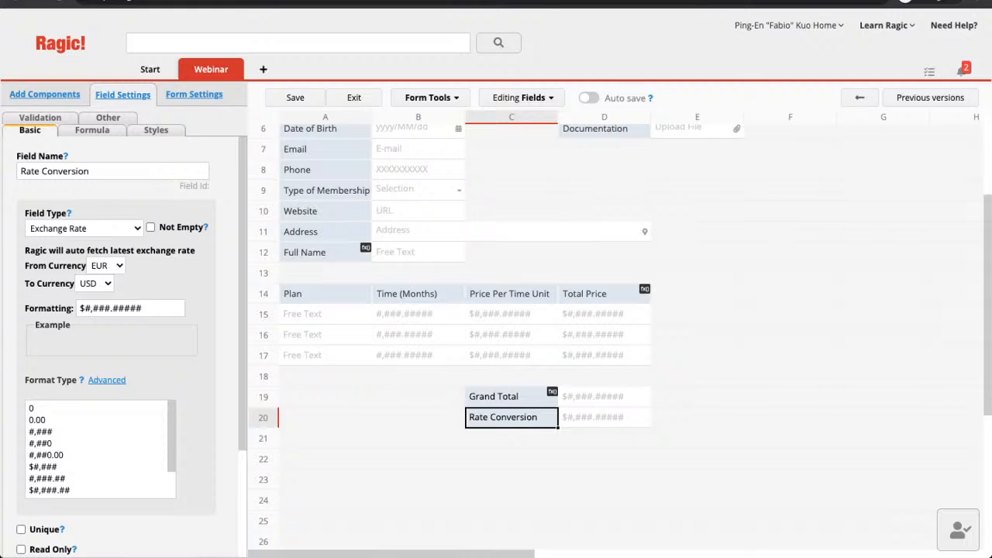
Set Rate Conversion to convert from USD to EUR.
click(106, 266)
click(106, 266)
click(95, 283)
click(95, 283)
Name a new field 'Grand Total (EUR)' in cell C21 below Rate Conversion.
click(511, 438)
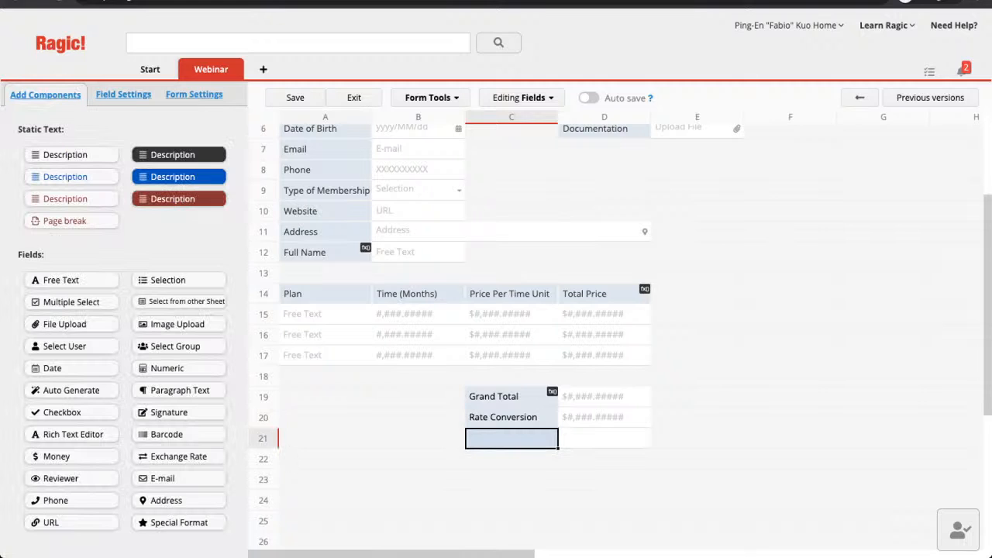
text(Gr)
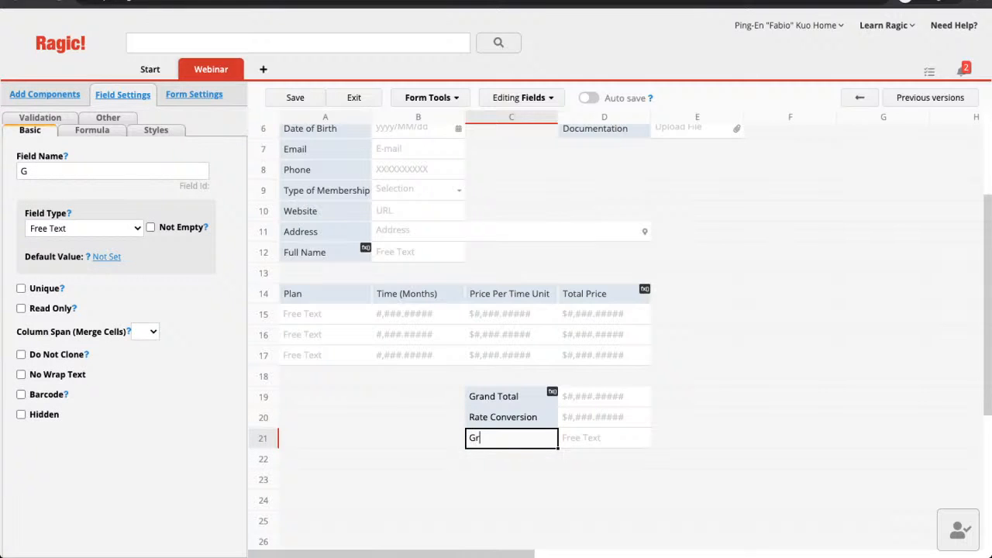
text(and)
text(Total (EUR)
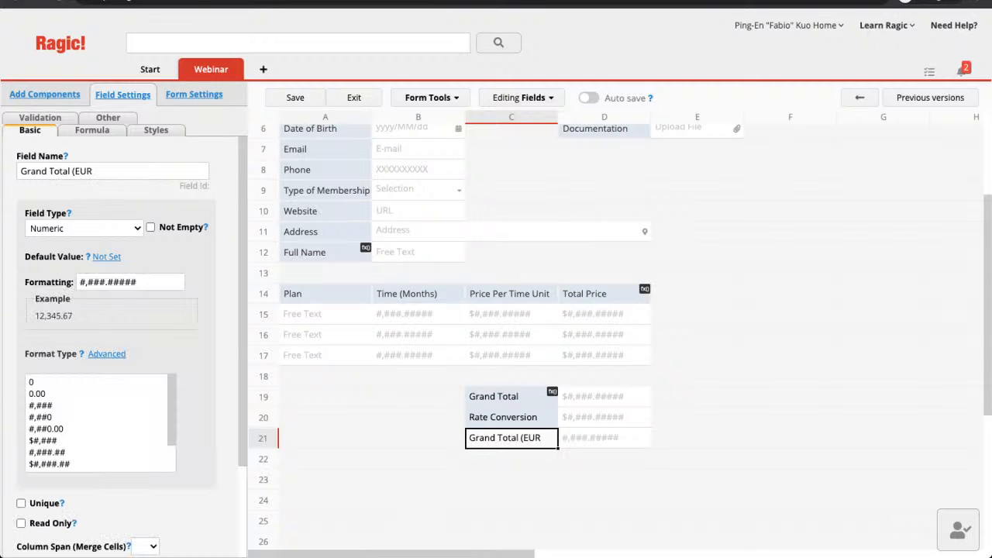
text())
key(Return)
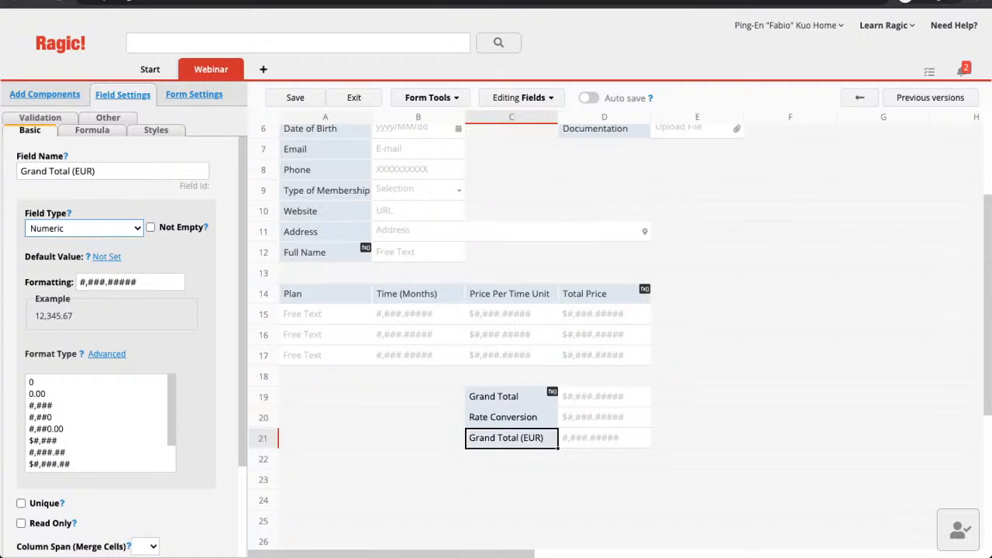
Make Grand Total (EUR) a Money field formatted EUR #,###.##### and save the design.
click(69, 242)
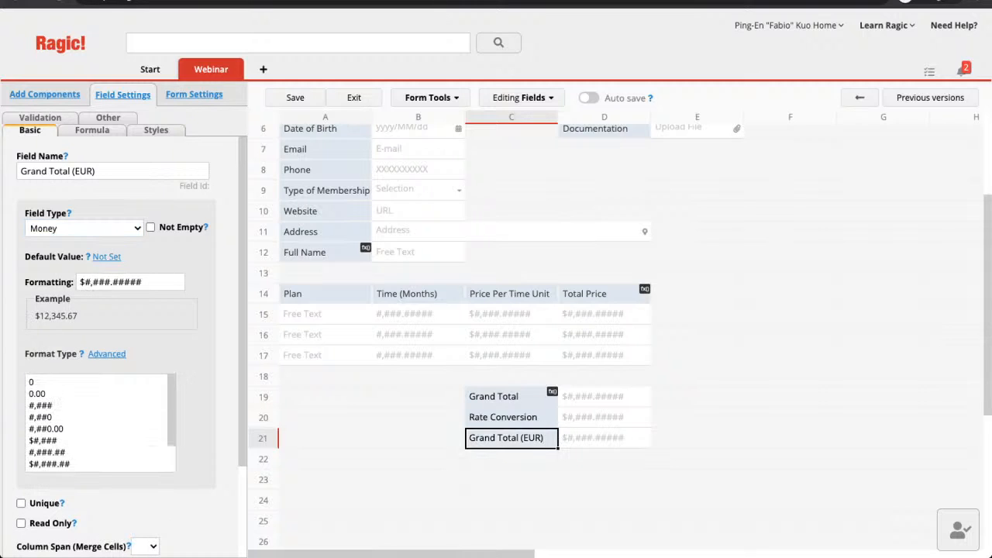
click(85, 282)
key(BackSpace)
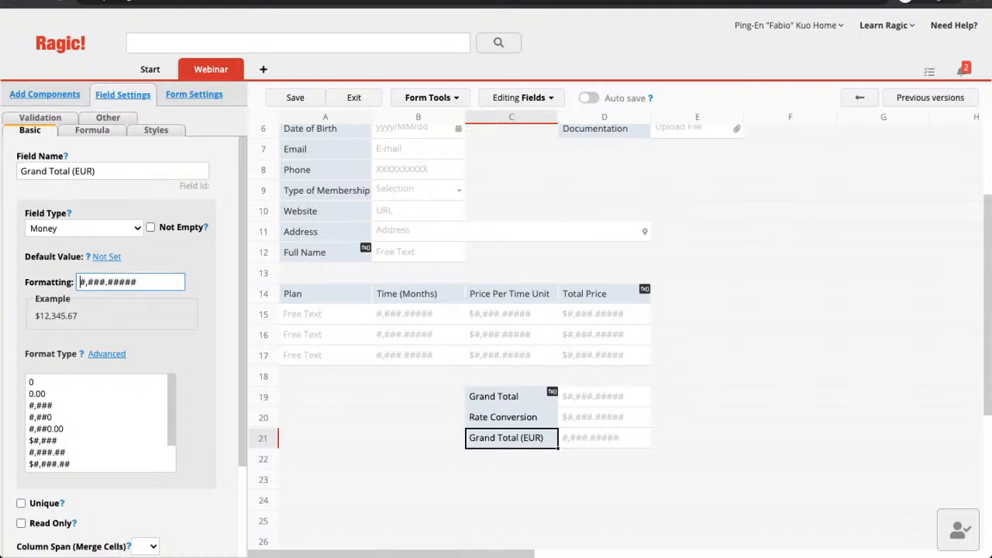
text(EUR)
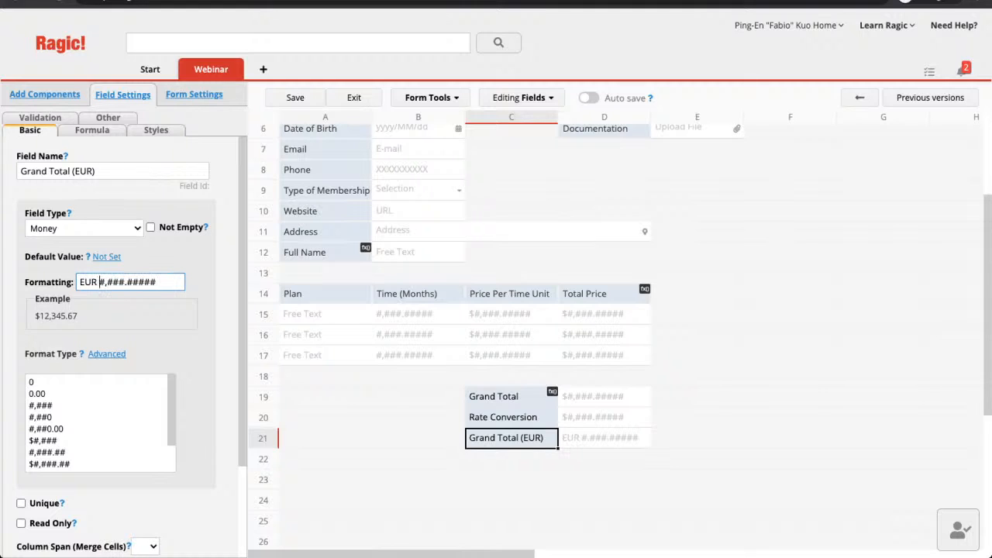
click(298, 98)
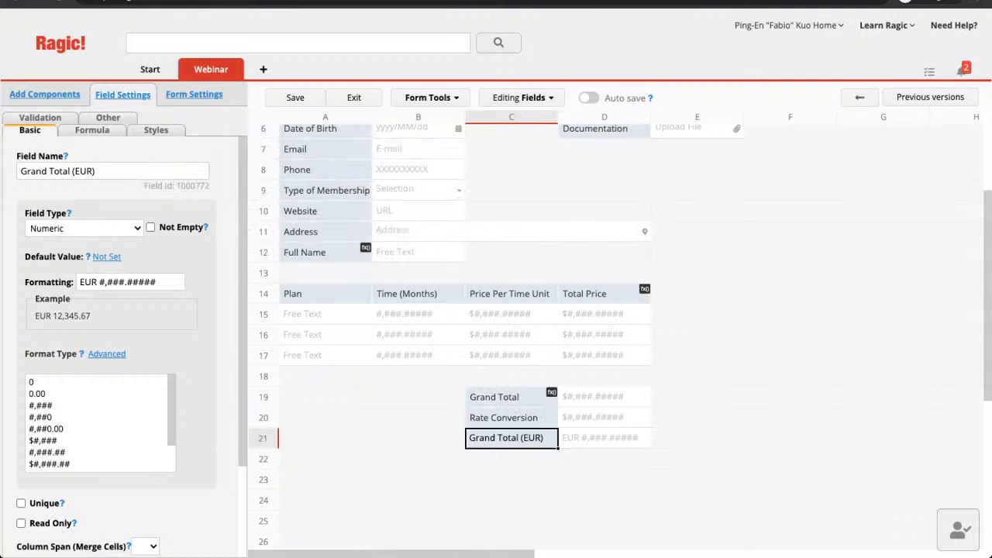
click(91, 129)
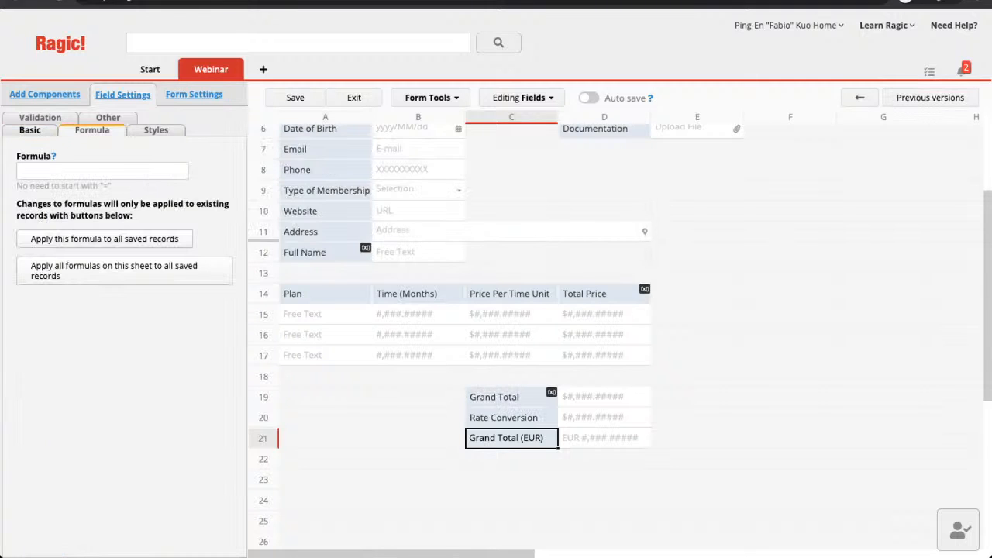
Enter the formula C19*C20 for Grand Total (EUR) and save the design.
click(102, 171)
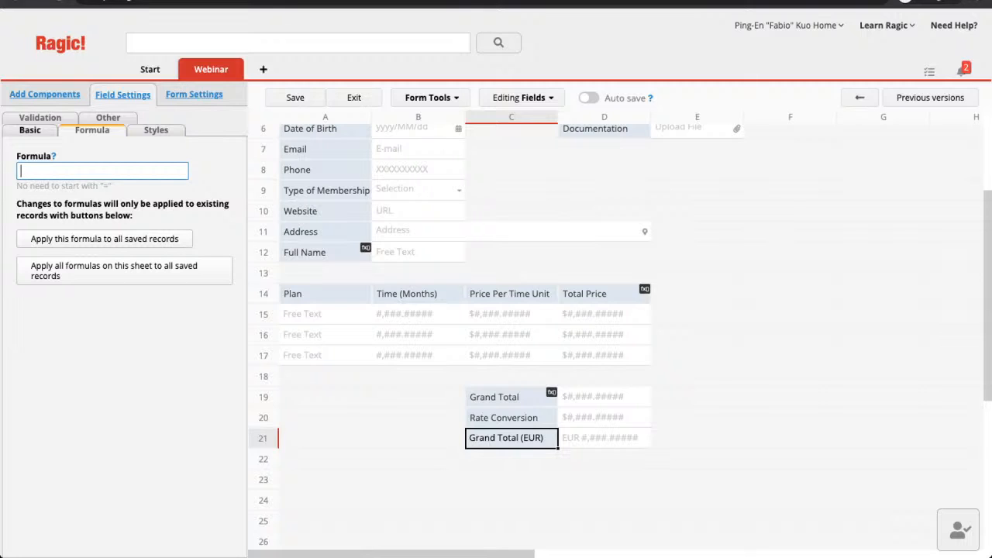
text(C19*C20)
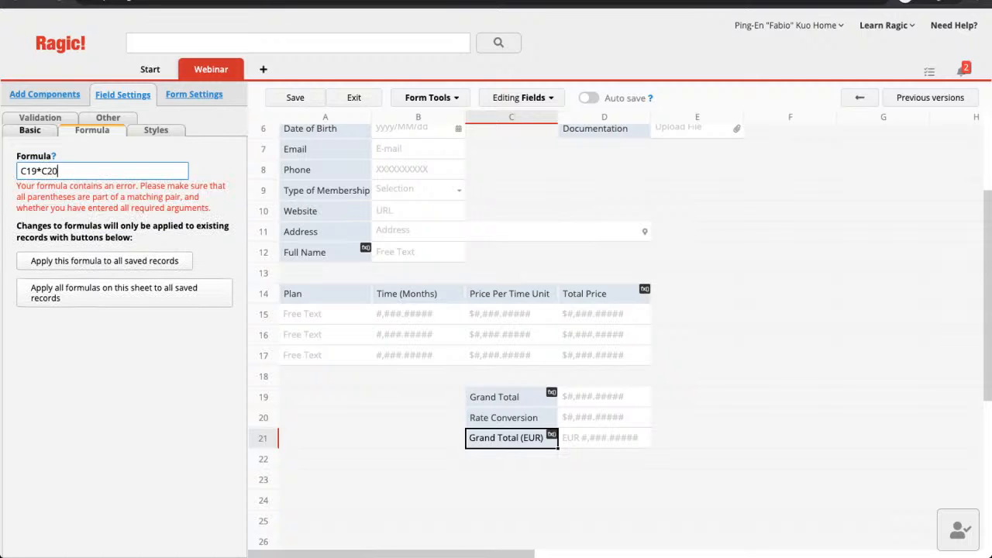
click(296, 97)
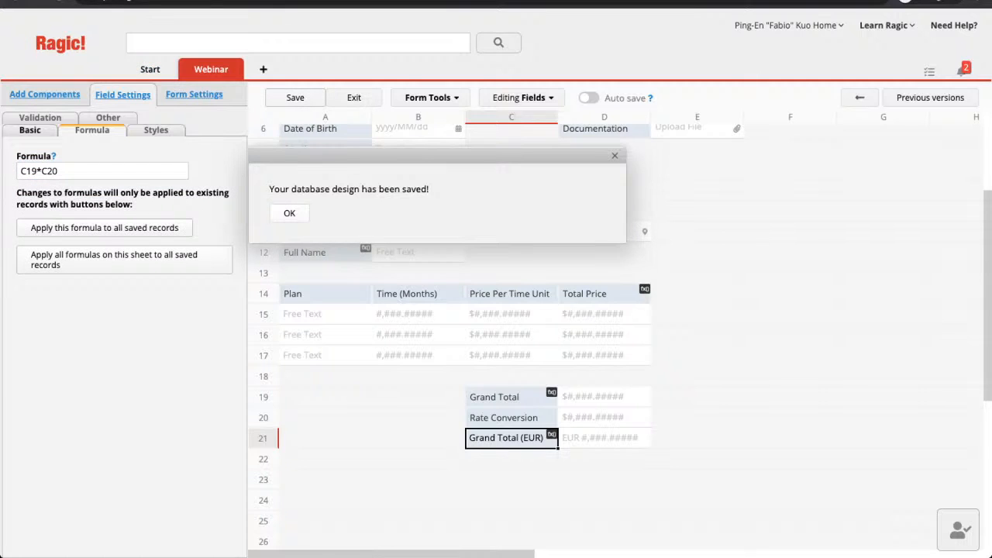
Dismiss the save confirmation and scroll through the form design.
click(289, 213)
scroll(465, 333, up, 2)
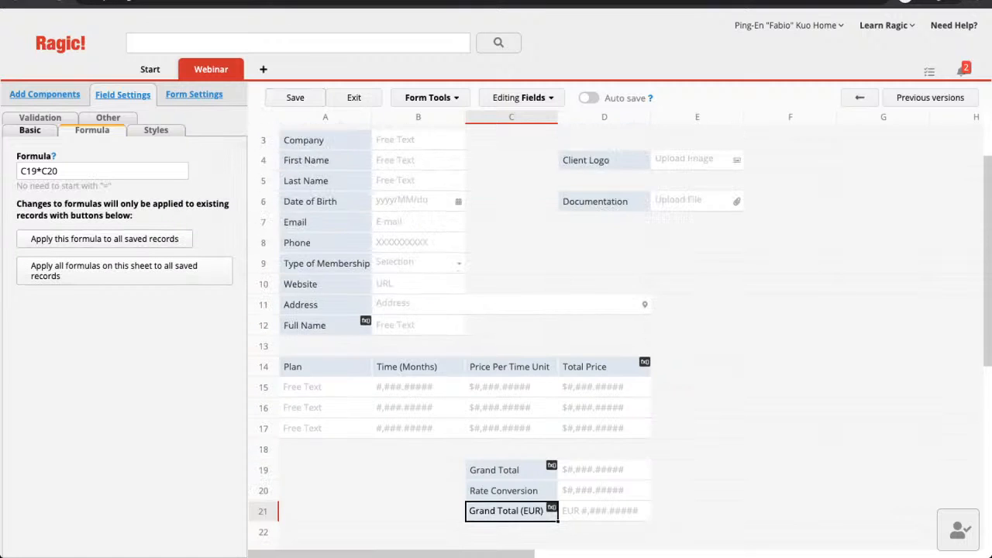
scroll(465, 333, down, 1)
scroll(620, 333, up, 1)
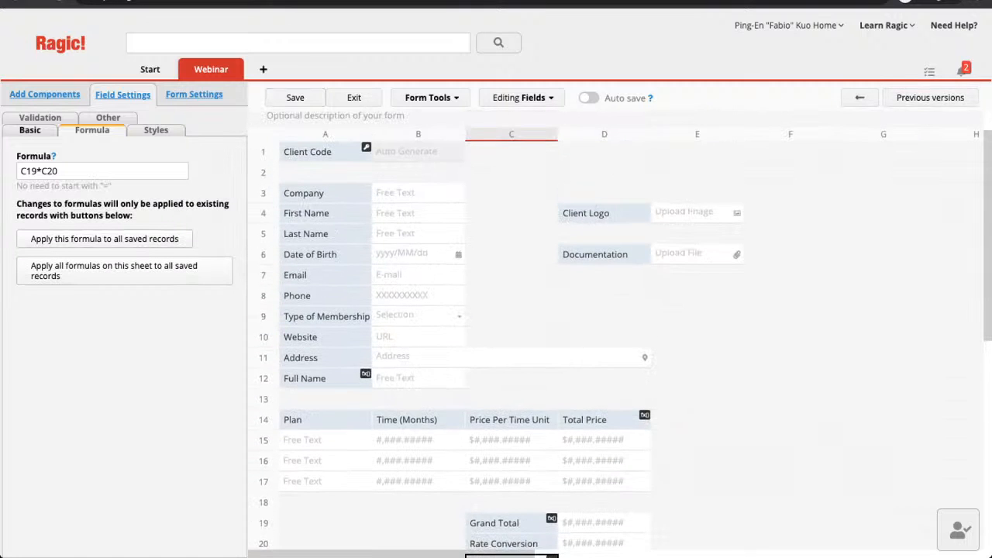
scroll(620, 333, down, 1)
scroll(620, 333, down, 1)
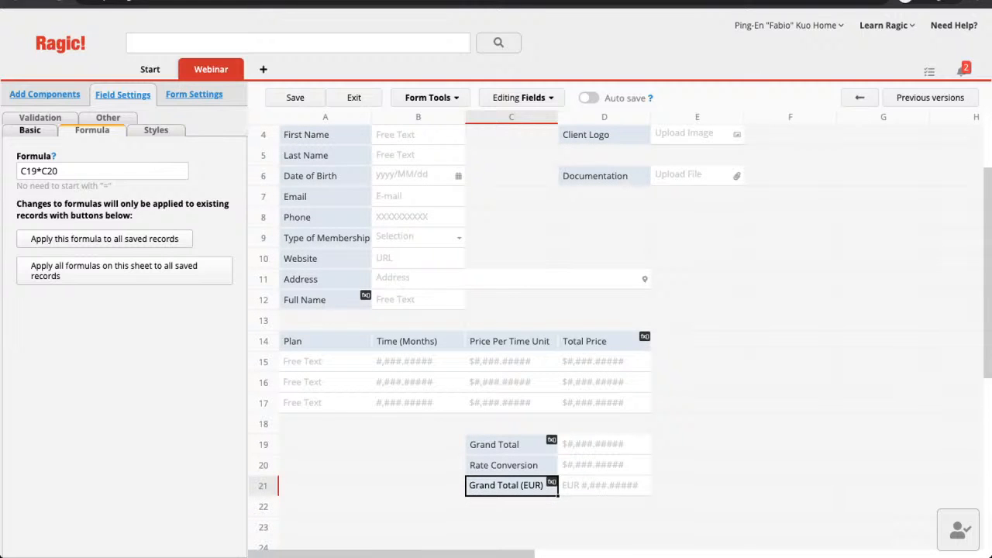
scroll(620, 333, up, 2)
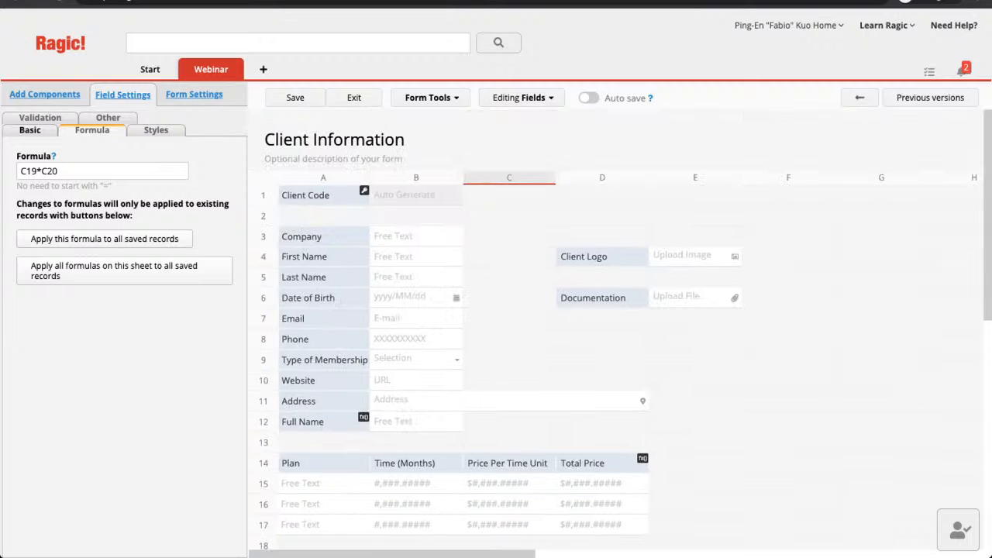
Select empty cell G4 to bring up the Add Components list.
scroll(620, 334, right, 1)
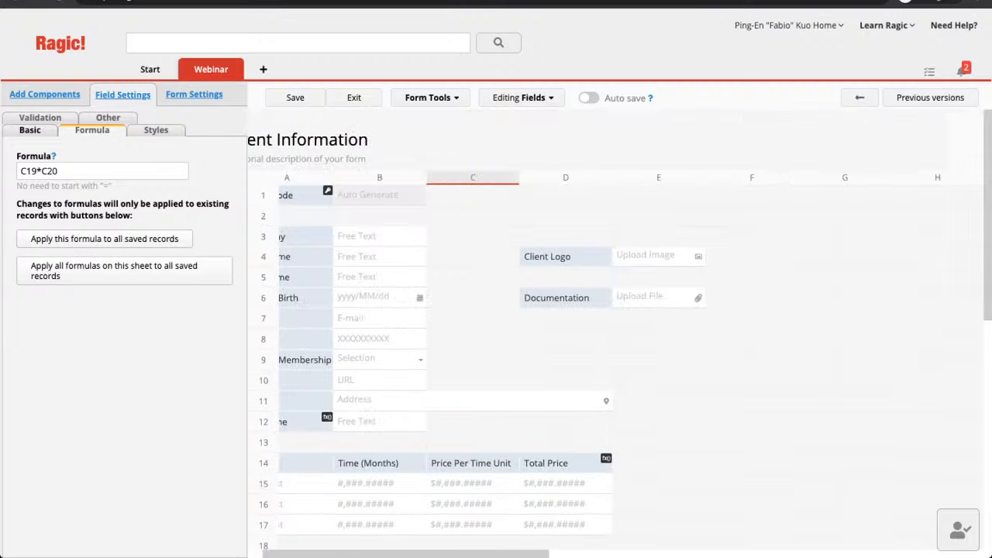
scroll(613, 344, left, 1)
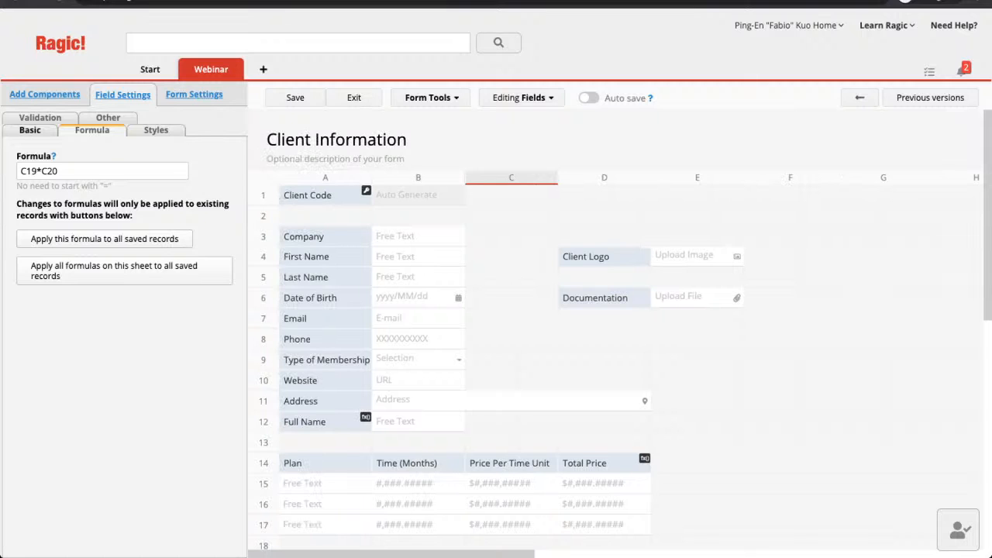
scroll(614, 345, right, 2)
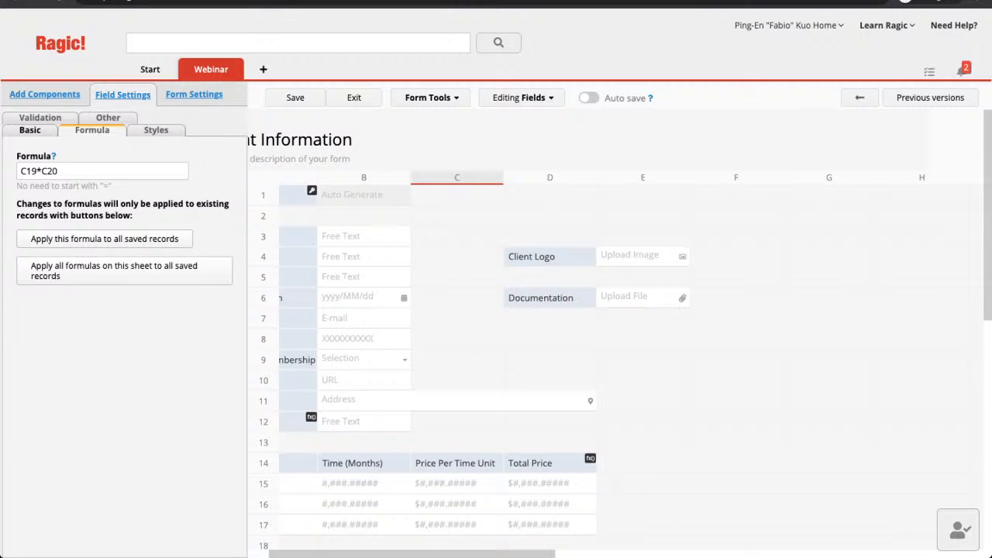
scroll(587, 345, right, 1)
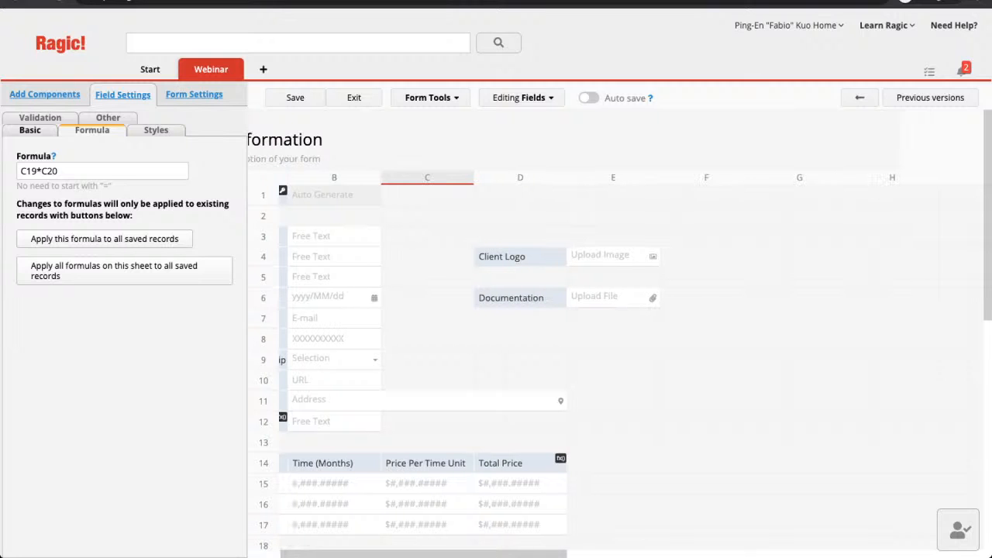
scroll(616, 364, right, 2)
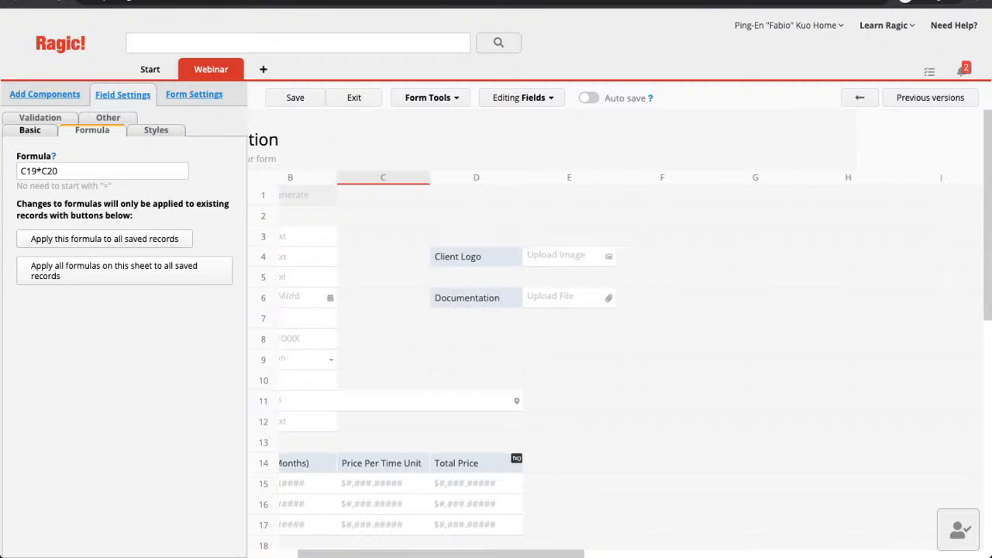
click(754, 257)
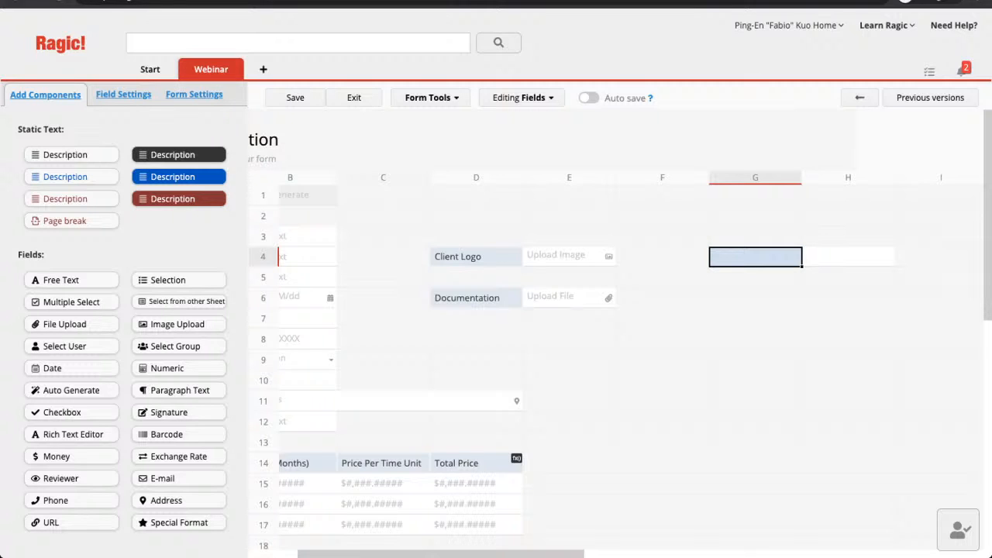
Create an Assigned Sales Select User field in G2 that sets the chosen user as entry manager.
click(754, 215)
text(Assign)
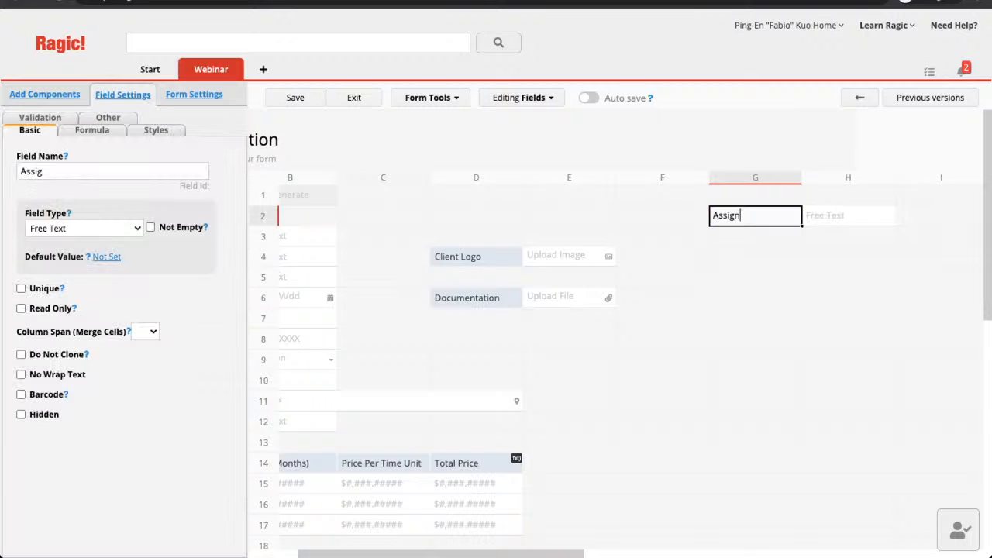
text(ed Sales)
click(84, 229)
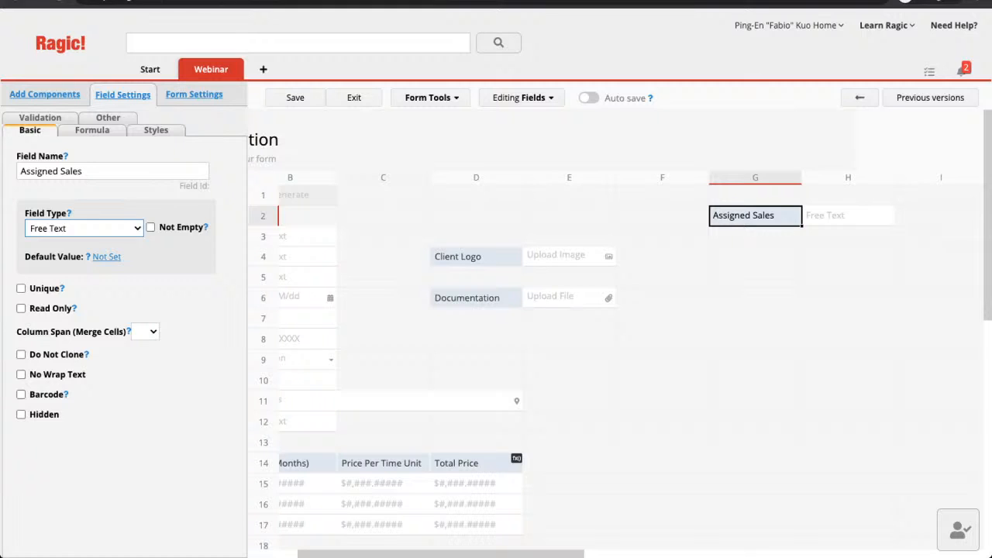
key(Return)
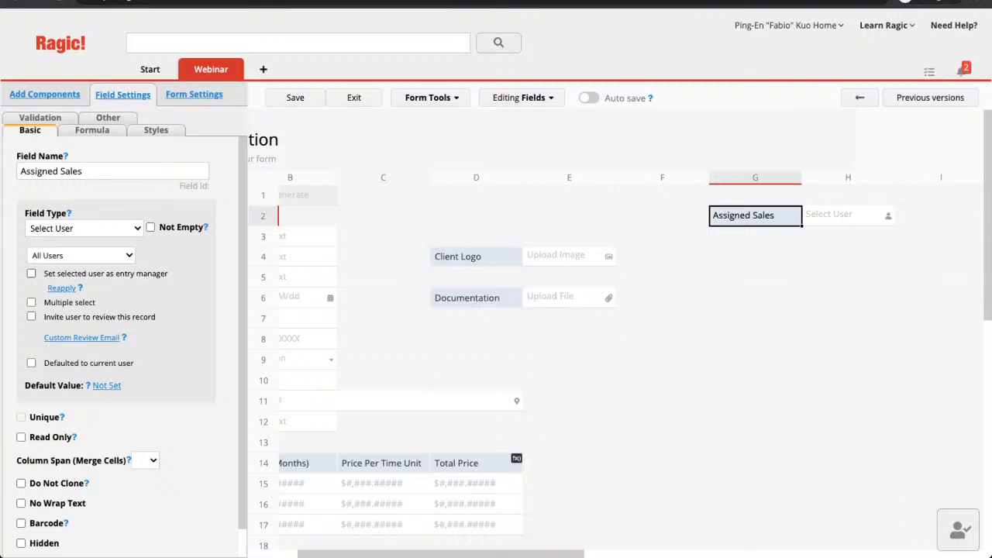
click(31, 273)
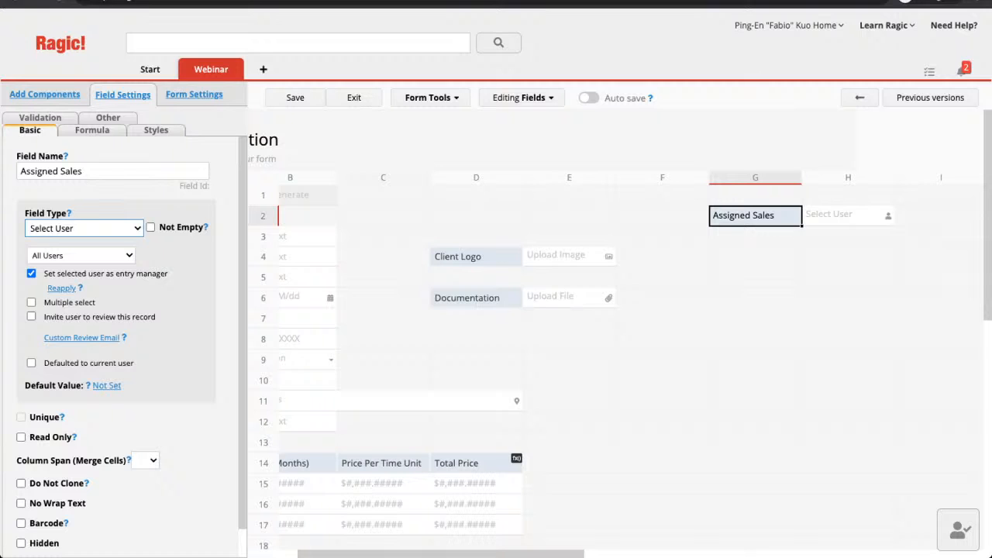
Select empty cell G4, below Assigned Sales, as the spot for a new field.
click(756, 257)
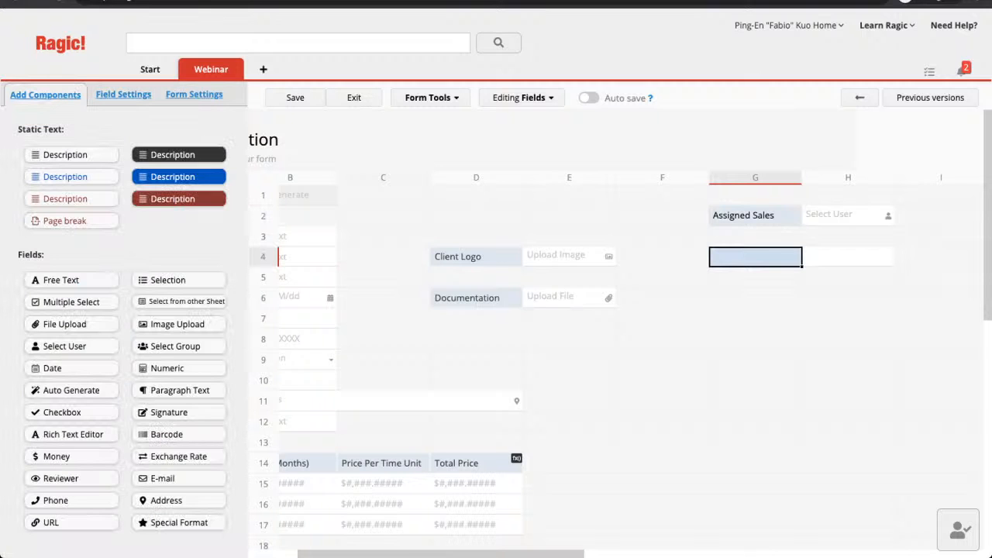
Name the new G4 field 'Field' and set its field type to Checkbox.
text(Field)
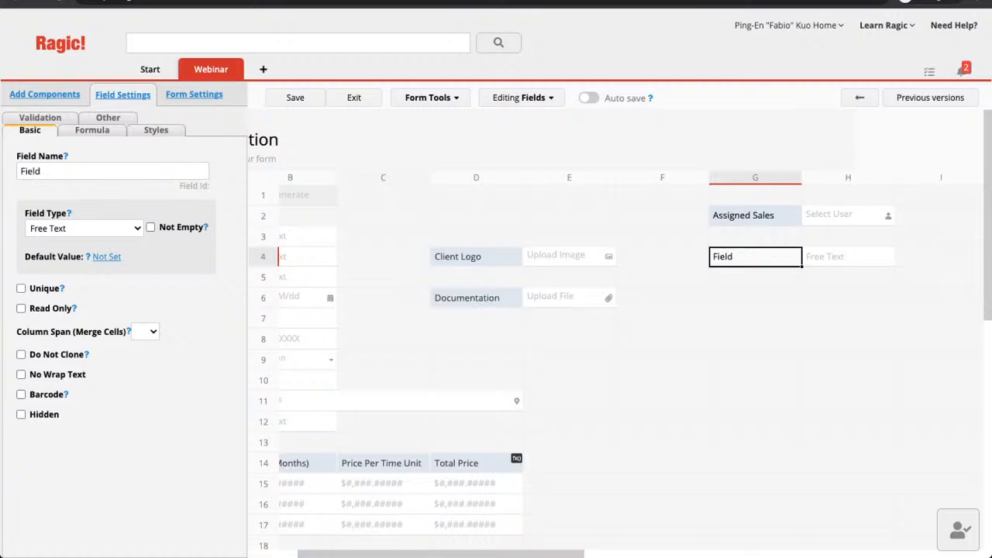
click(85, 229)
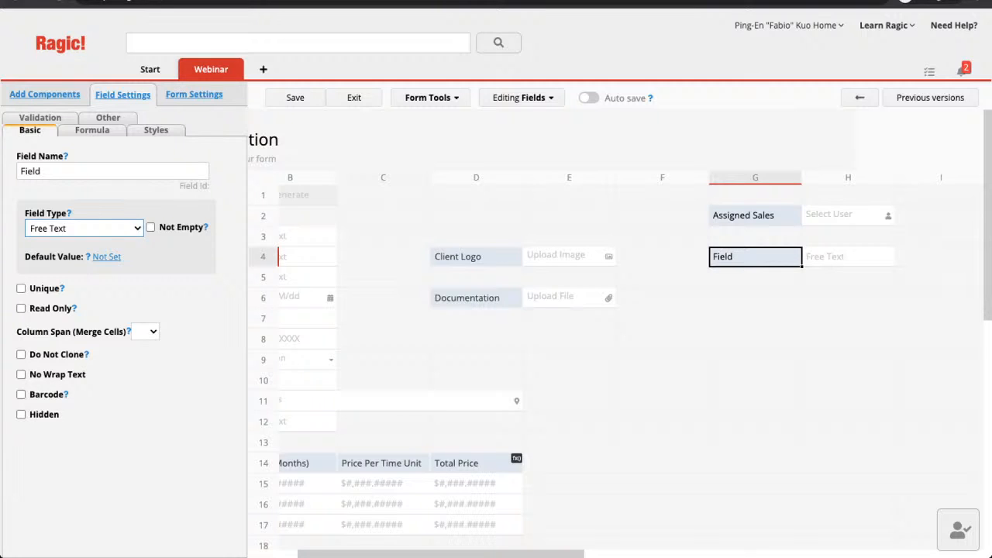
click(73, 310)
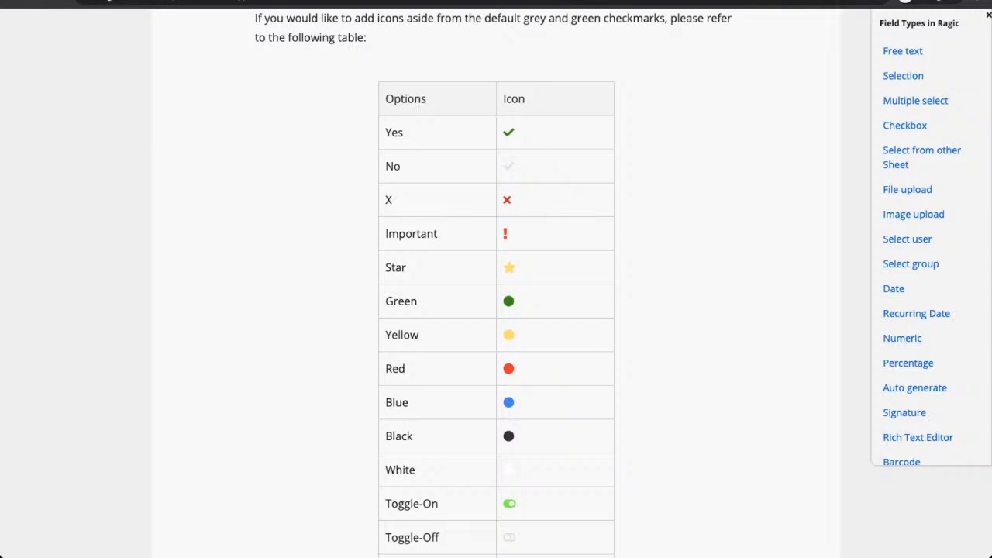
Scroll through the help article's checkbox icon table (Yes, X, Star, Toggle-On, Thumbs-Up).
scroll(496, 310, down, 1)
scroll(496, 310, down, 1)
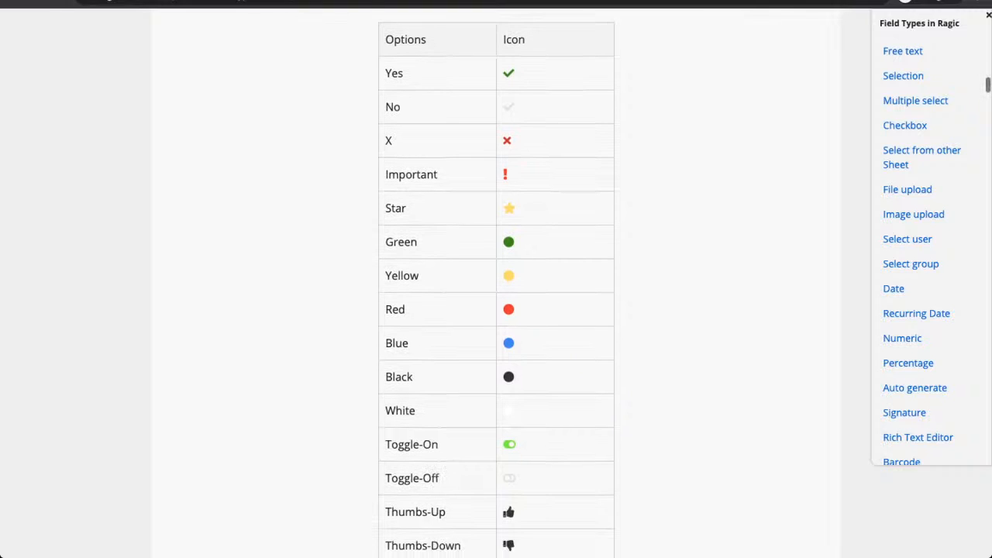
scroll(496, 310, down, 1)
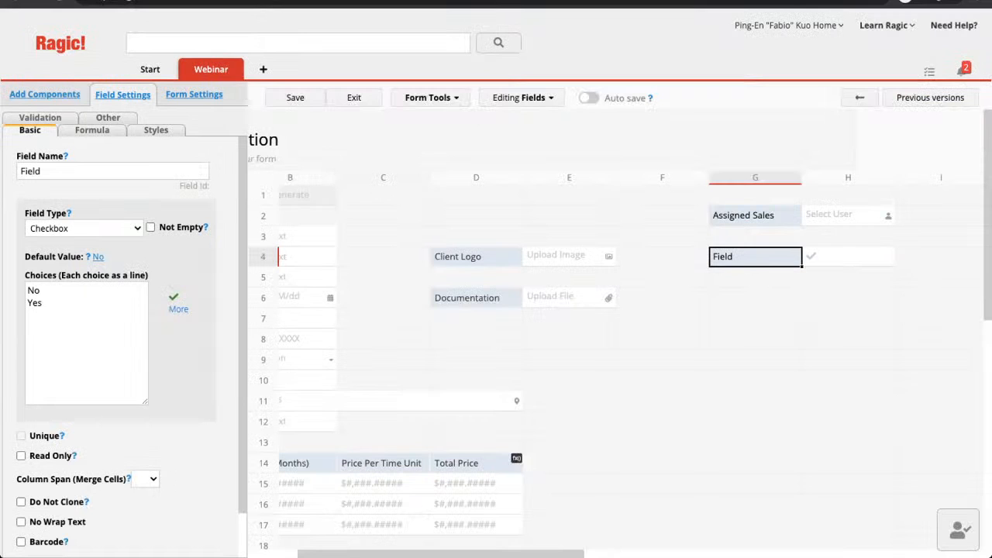
Change the 'Field' field's type to Recurring date, then to Signature.
click(84, 228)
click(84, 242)
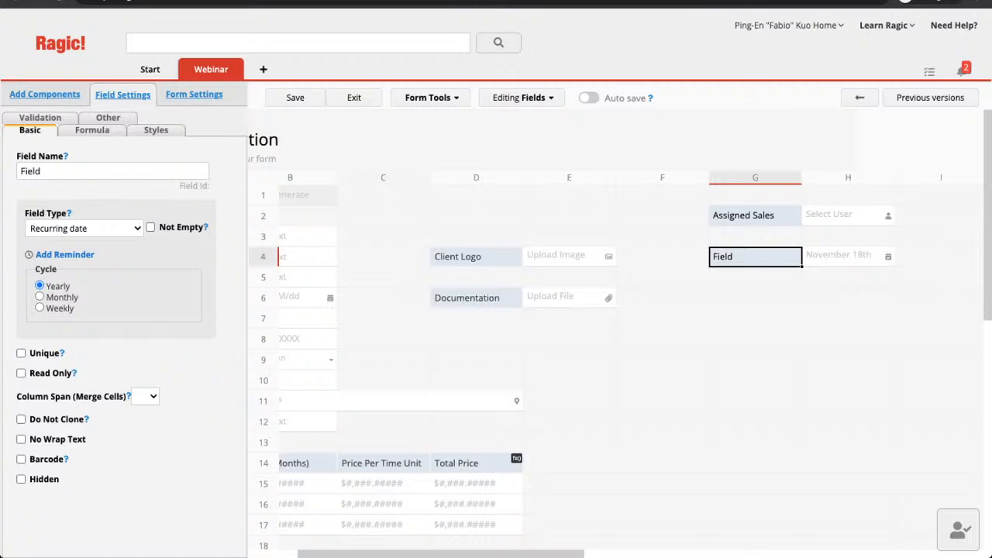
click(85, 229)
key(Return)
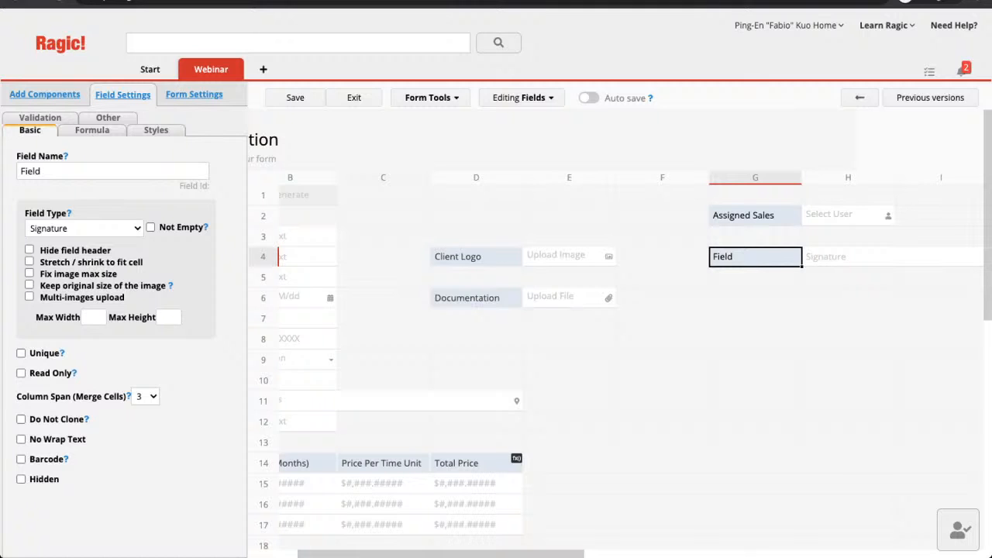
scroll(616, 333, down, 2)
scroll(616, 333, left, 2)
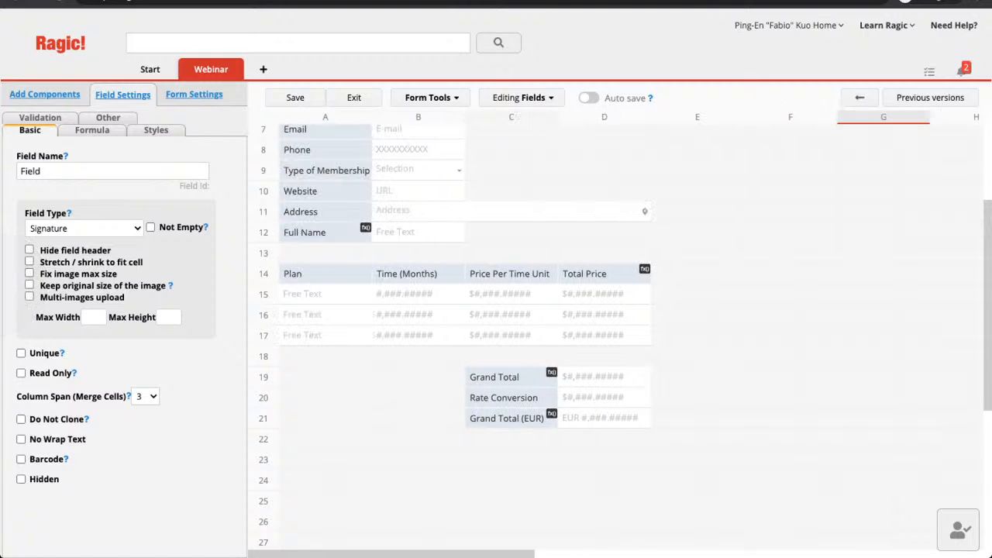
Add a field named 'Signature' in cell A23 below the Grand Total section.
click(325, 460)
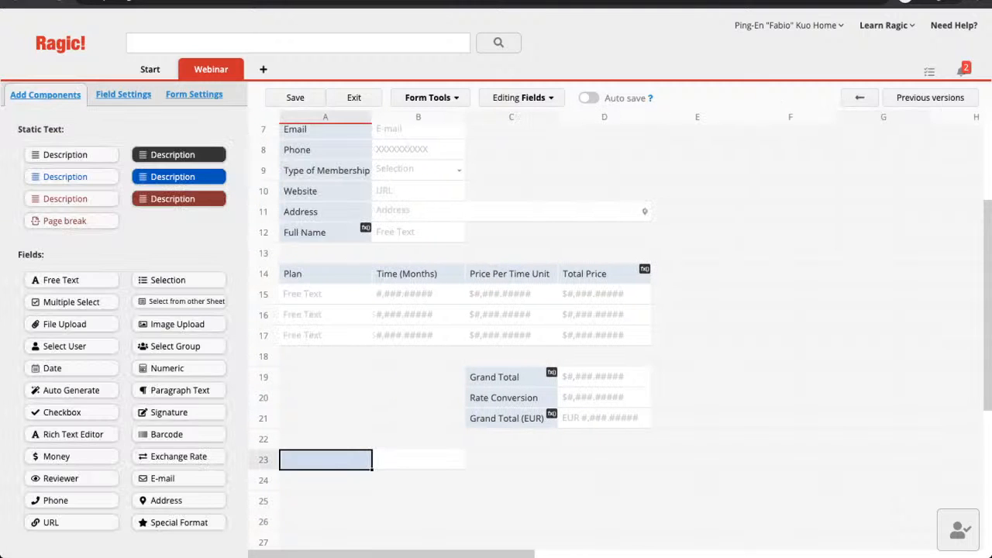
text(Signa)
key(BackSpace)
key(BackSpace)
key(BackSpace)
key(BackSpace)
text(i)
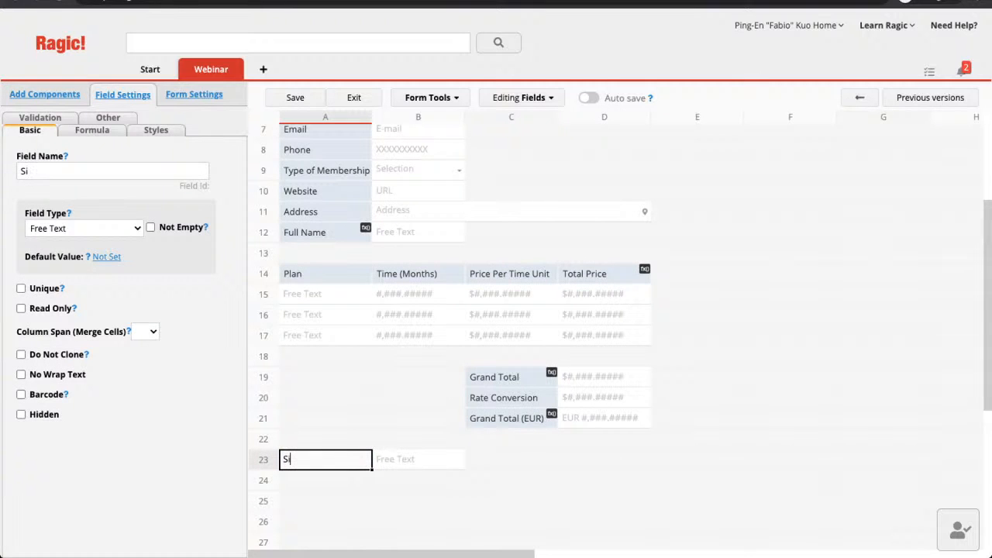
text(gnature)
key(Return)
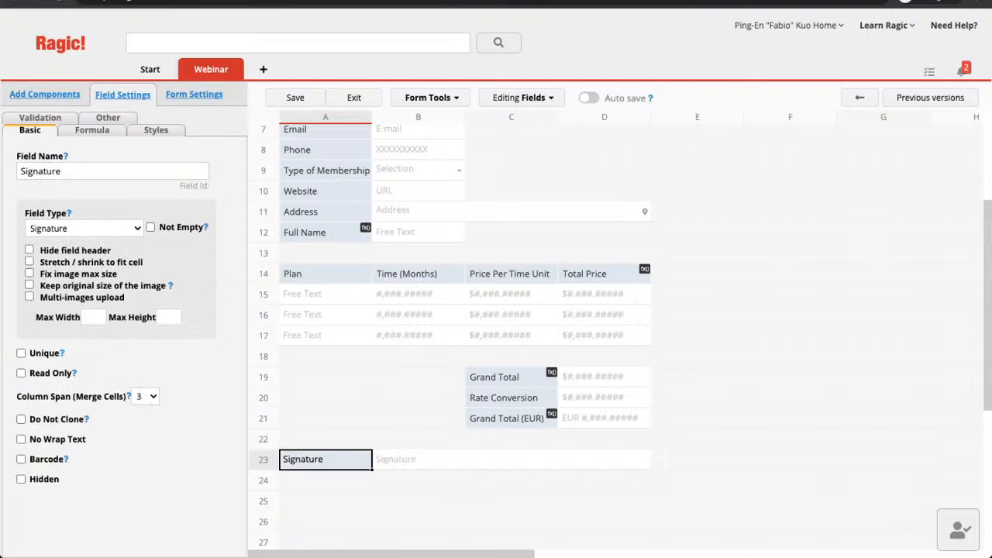
scroll(496, 333, up, 3)
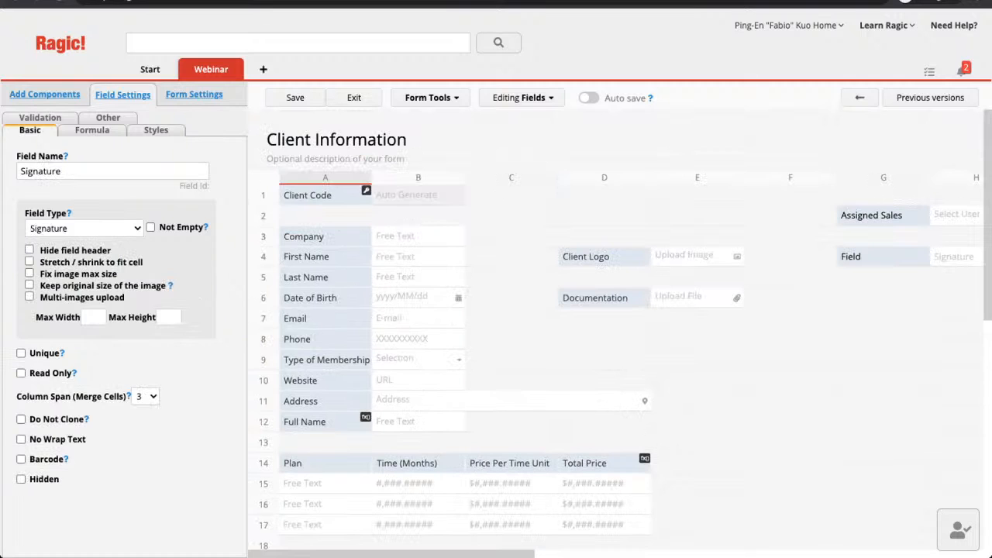
click(883, 256)
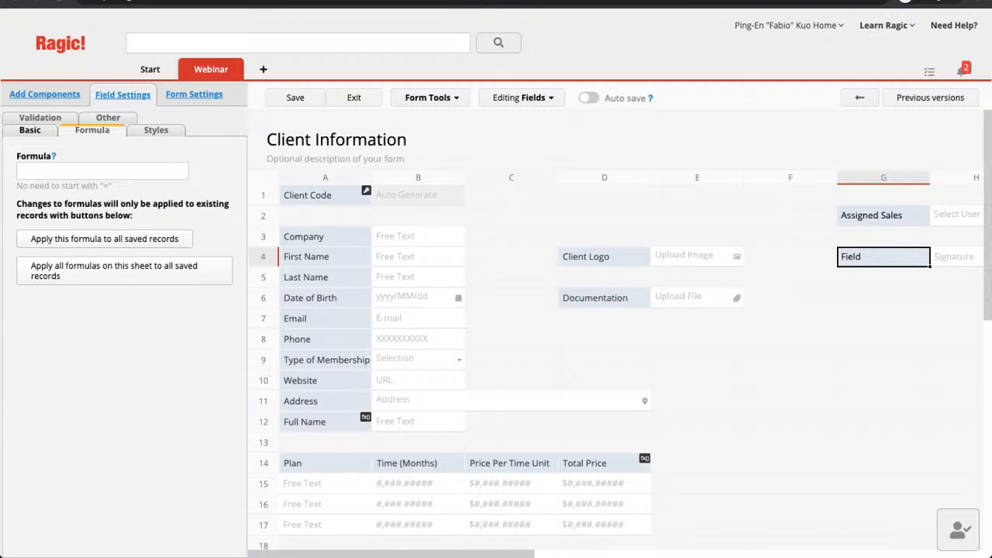
Set the G4 field's type to Special Format with the XXX-XX-XXXX pattern.
click(30, 130)
click(84, 228)
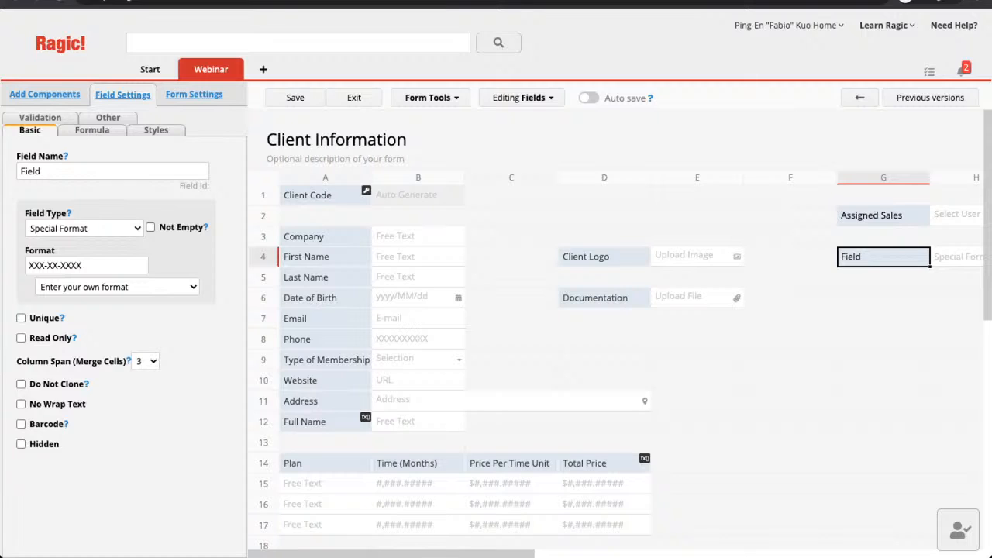
click(117, 287)
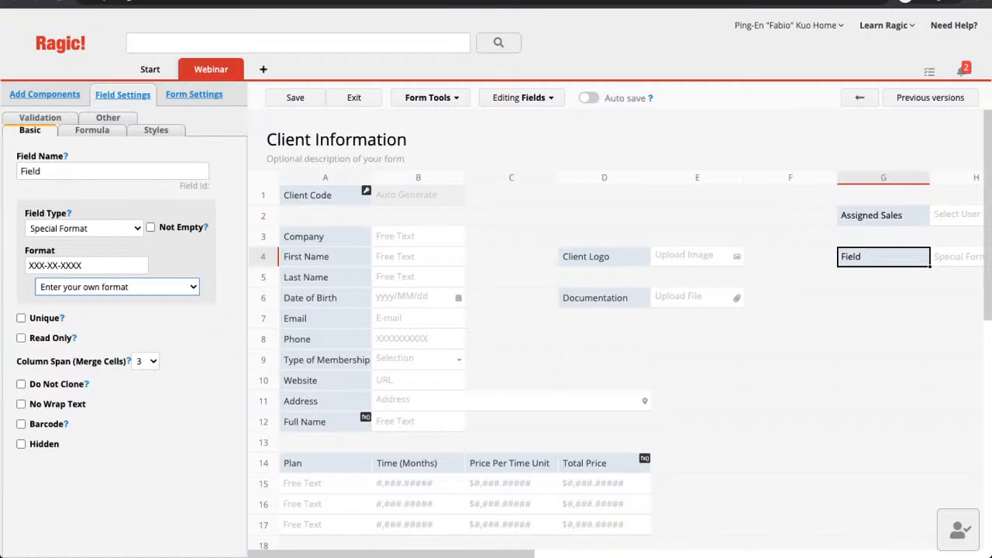
Remove the test field, move Documentation up to D5 and Assigned Sales to D8.
click(87, 266)
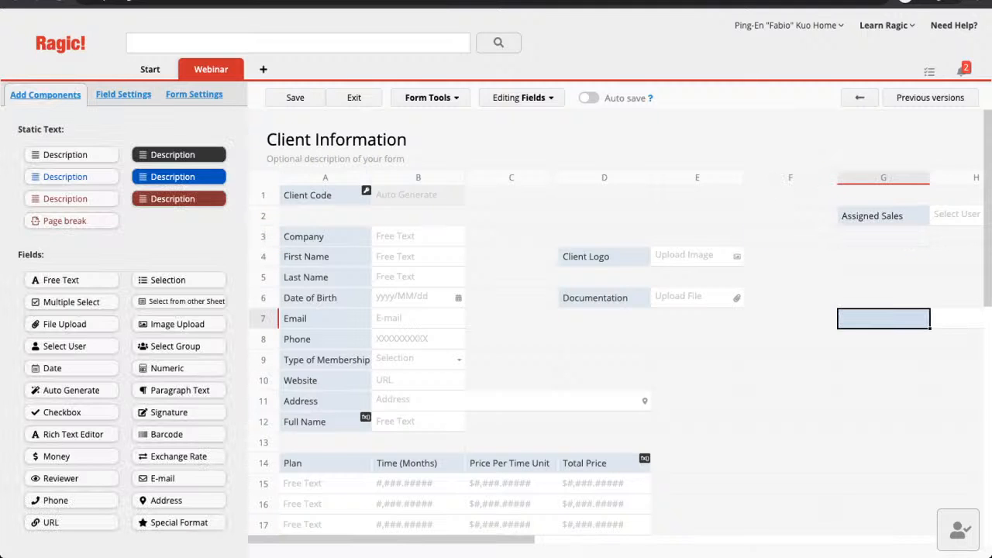
click(791, 236)
drag(872, 215, 605, 215)
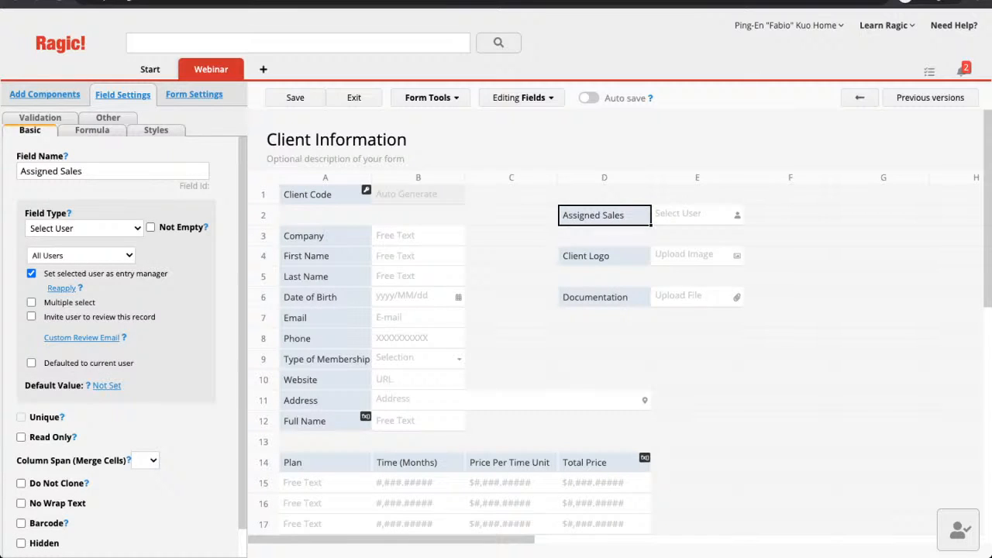
drag(595, 297, 595, 277)
drag(593, 215, 608, 340)
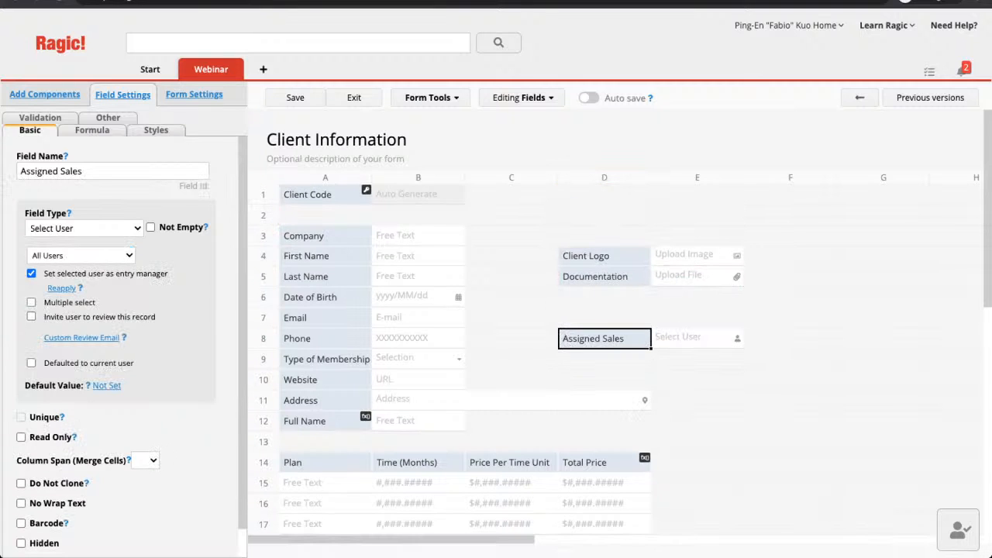
scroll(609, 341, down, 1)
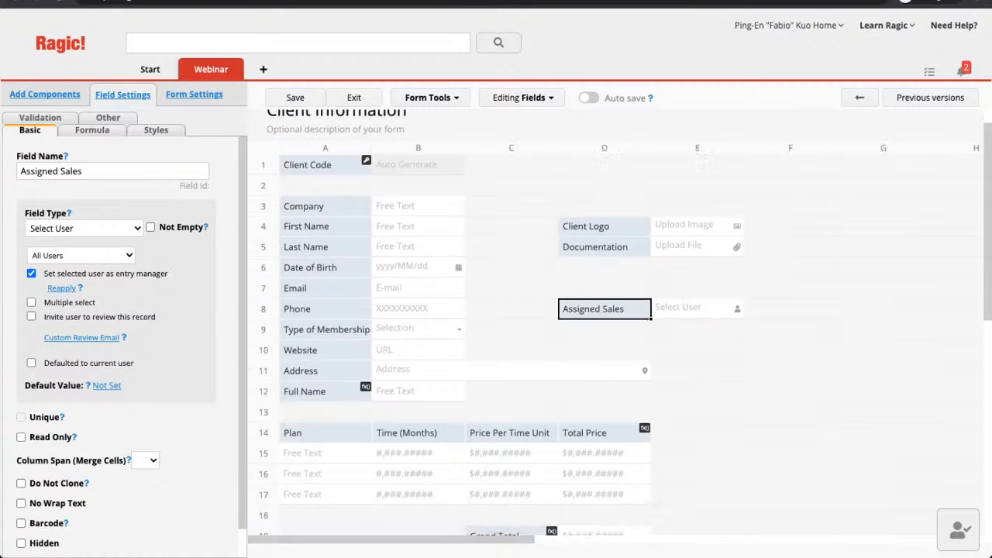
scroll(608, 340, up, 1)
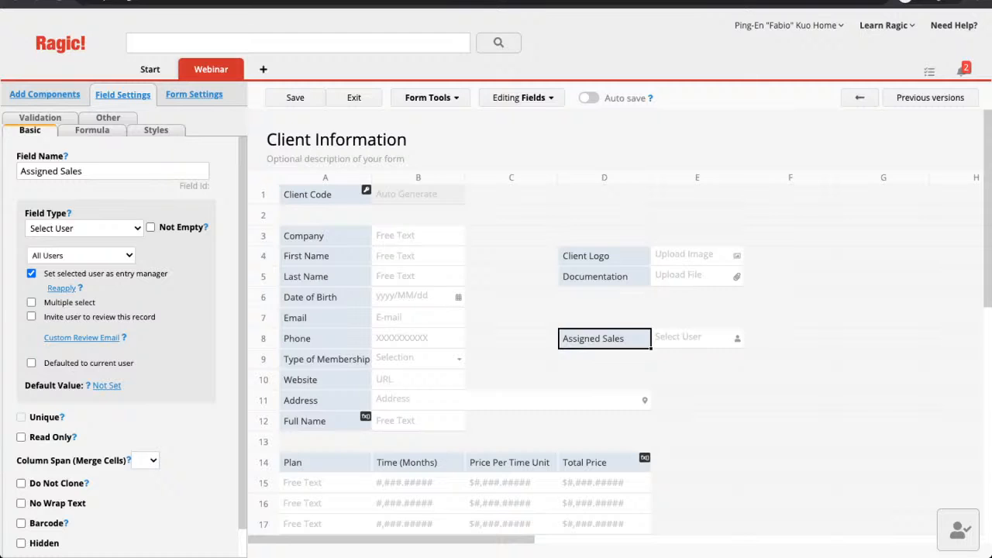
click(156, 130)
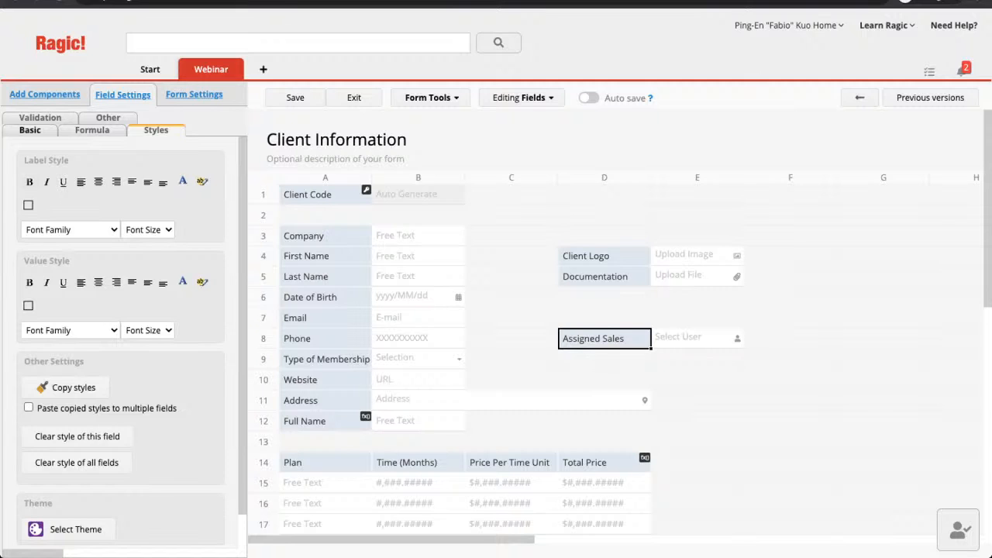
Make the Company field's label bold and browse the Font Family choices.
click(325, 235)
click(29, 181)
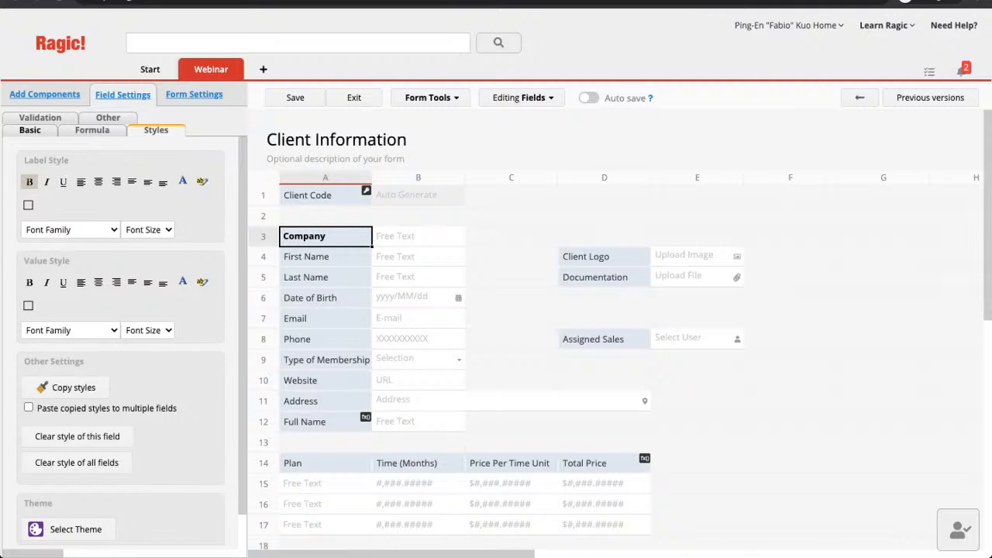
click(71, 230)
scroll(120, 341, down, 1)
scroll(120, 341, up, 1)
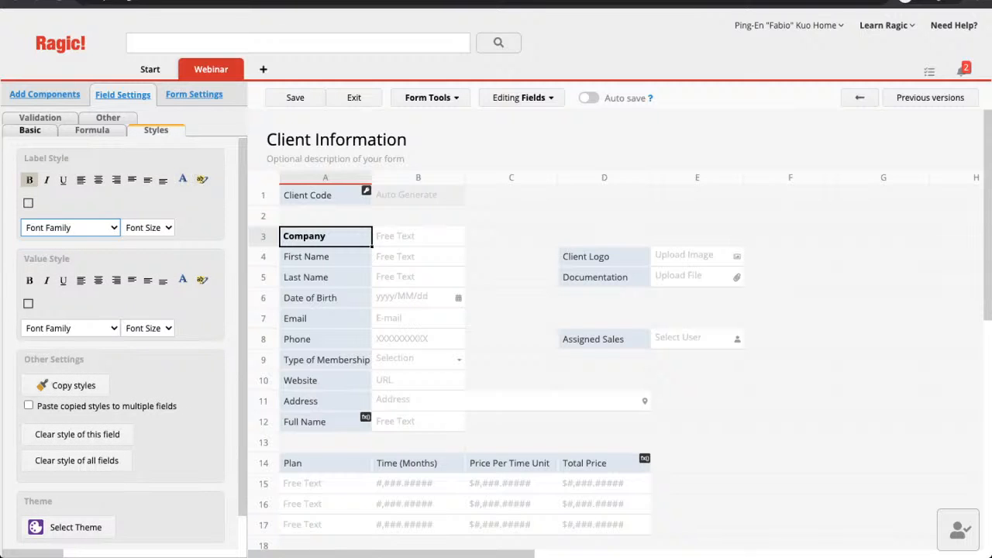
scroll(120, 340, down, 3)
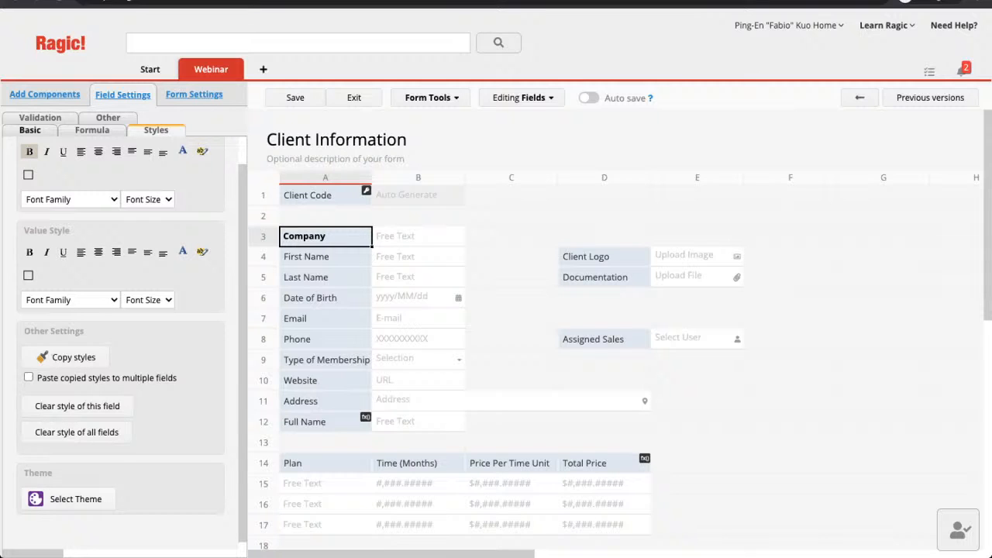
Browse the form theme gallery and apply the Super Bowl theme.
click(75, 499)
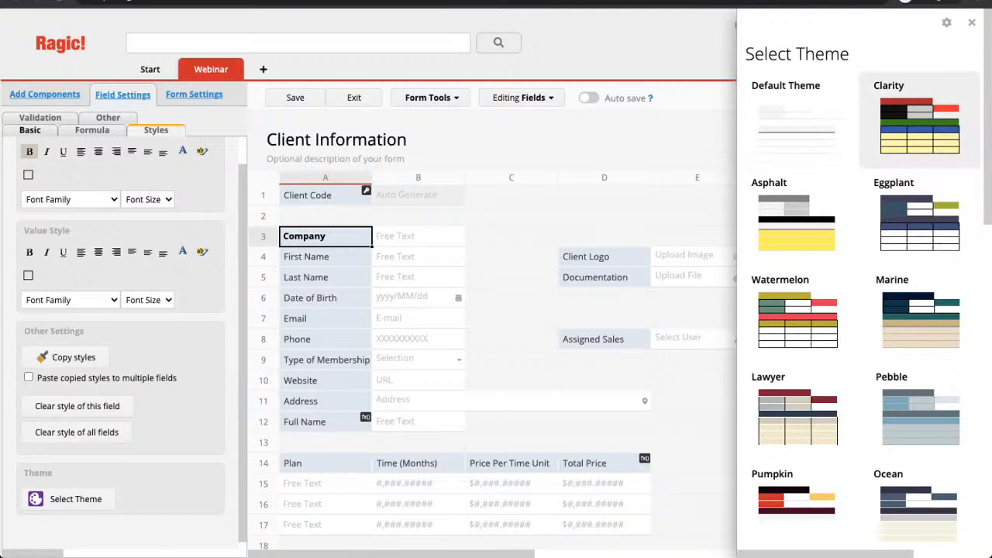
scroll(920, 140, down, 8)
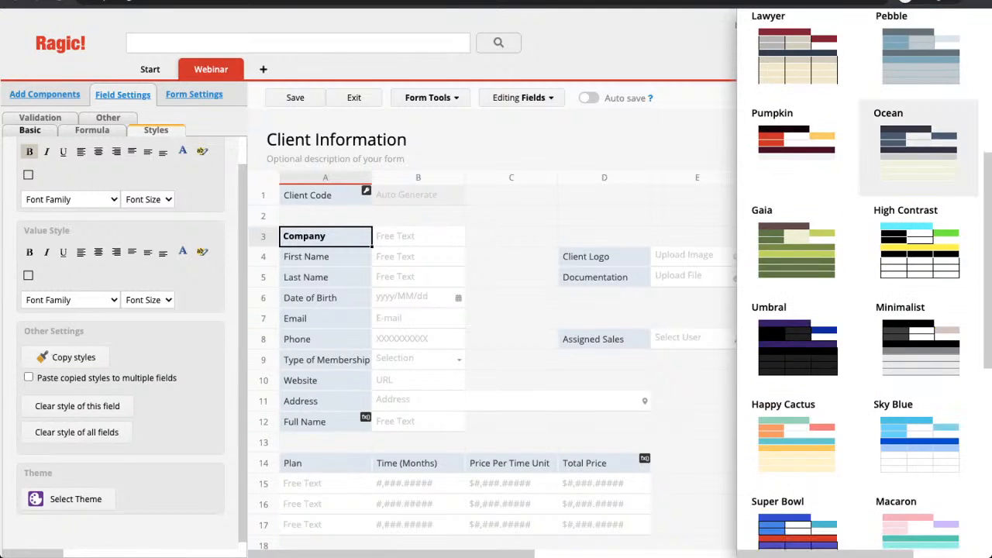
scroll(919, 151, down, 4)
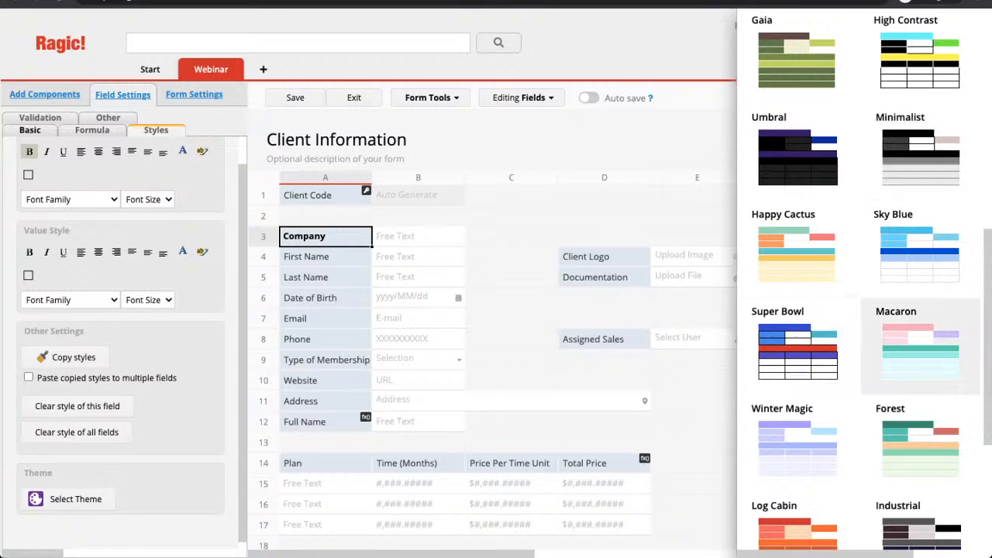
scroll(919, 341, down, 3)
click(798, 217)
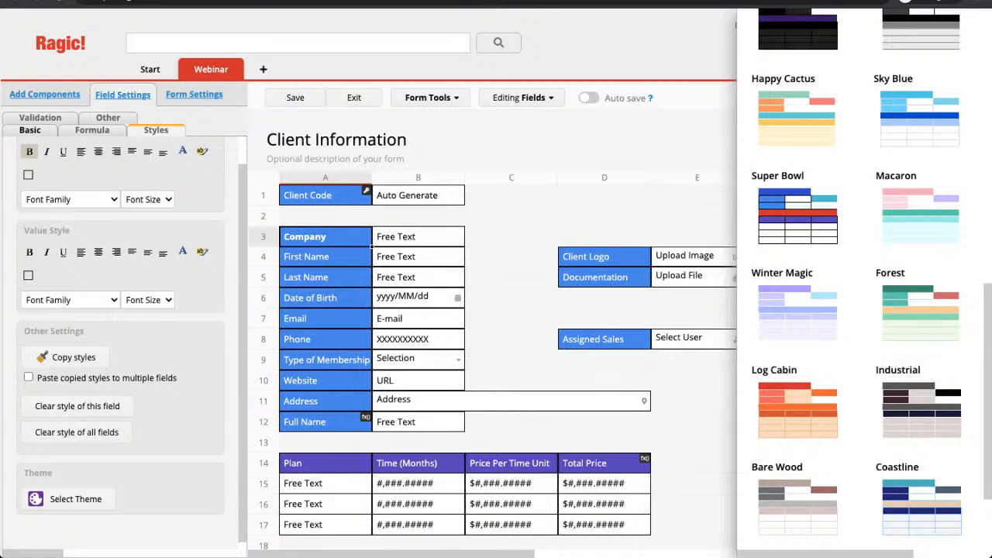
Close the theme choices, select Date of Birth, and review the styled form.
click(325, 318)
click(326, 298)
scroll(325, 298, down, 2)
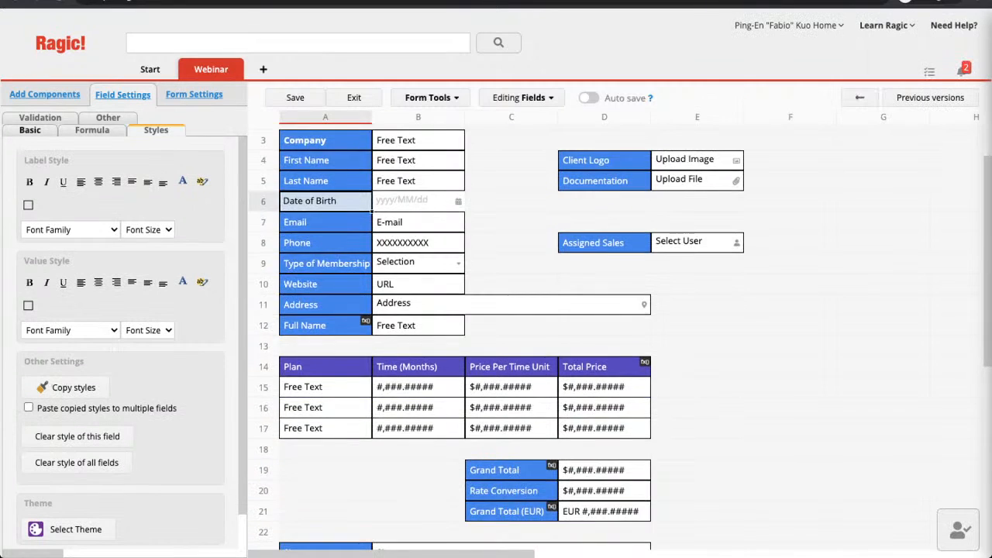
scroll(465, 310, down, 4)
scroll(465, 310, up, 6)
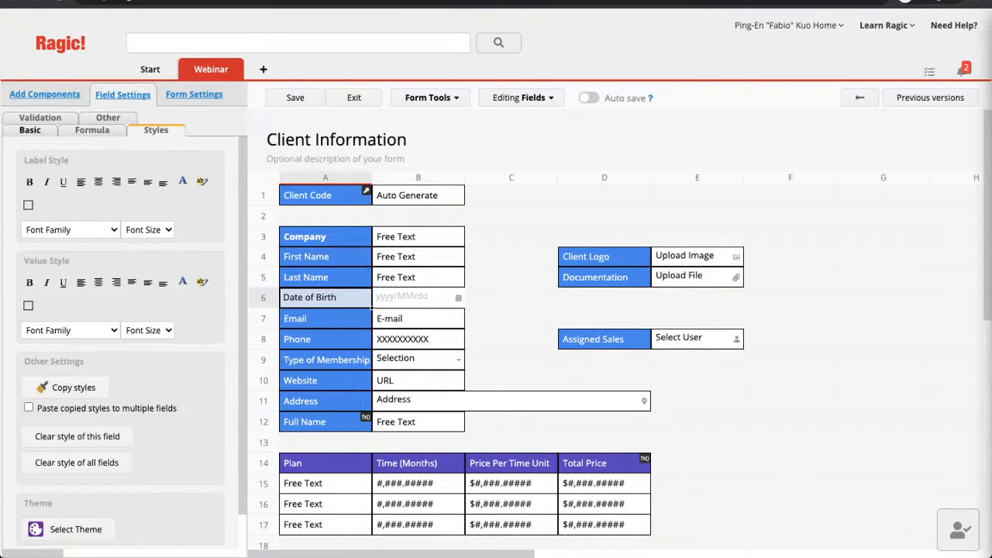
scroll(620, 330, down, 1)
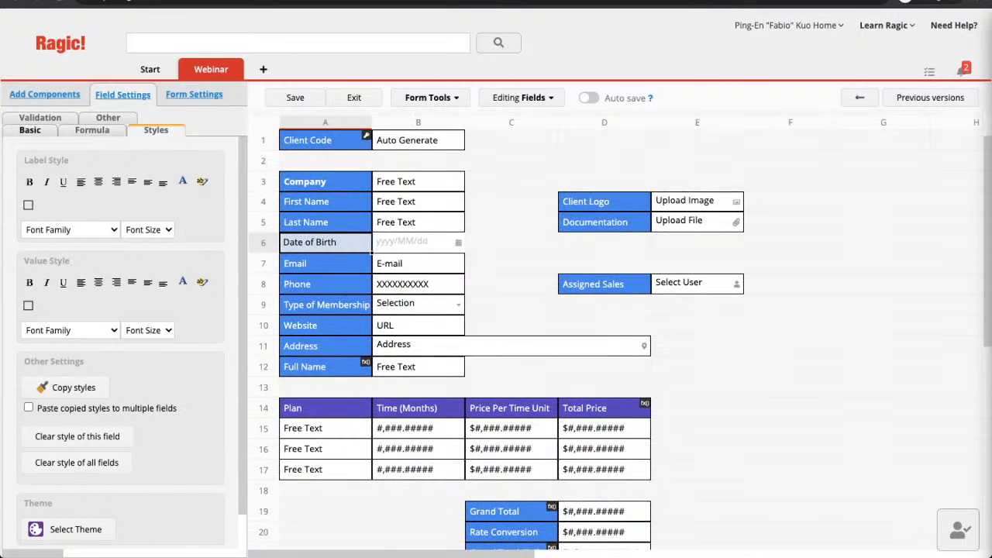
scroll(620, 330, down, 1)
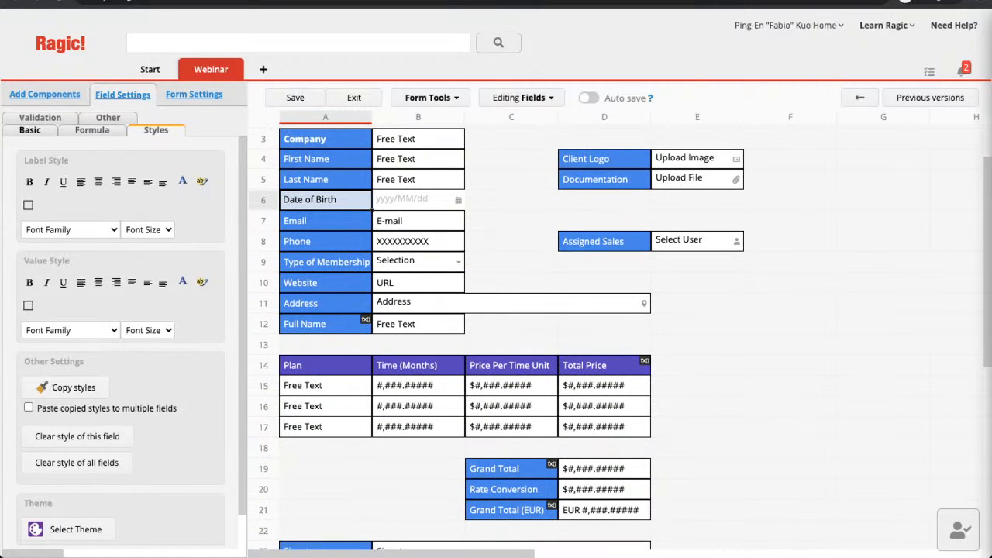
Clear the style of all fields, removing the theme as well.
click(77, 462)
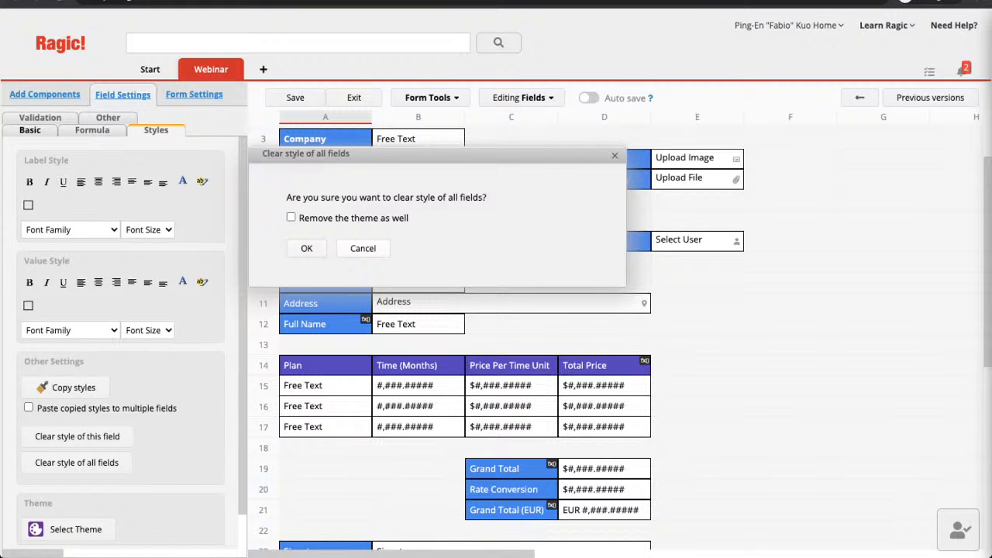
click(291, 217)
click(306, 248)
scroll(604, 325, up, 2)
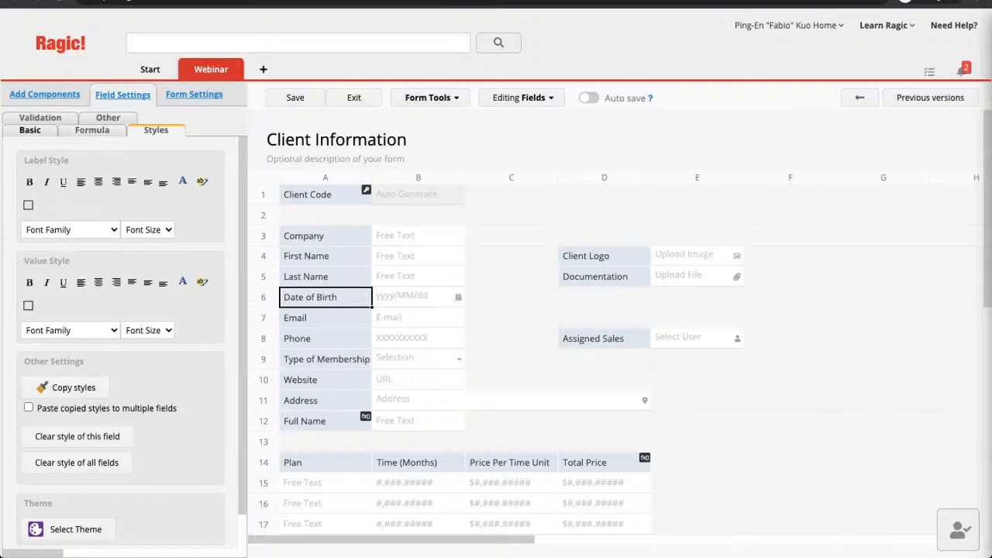
scroll(620, 325, down, 2)
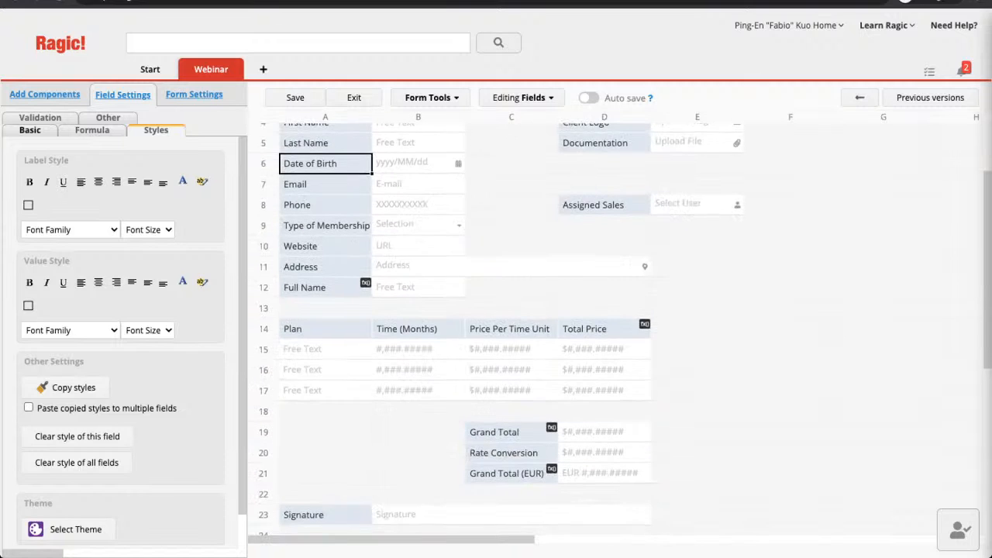
scroll(620, 326, up, 2)
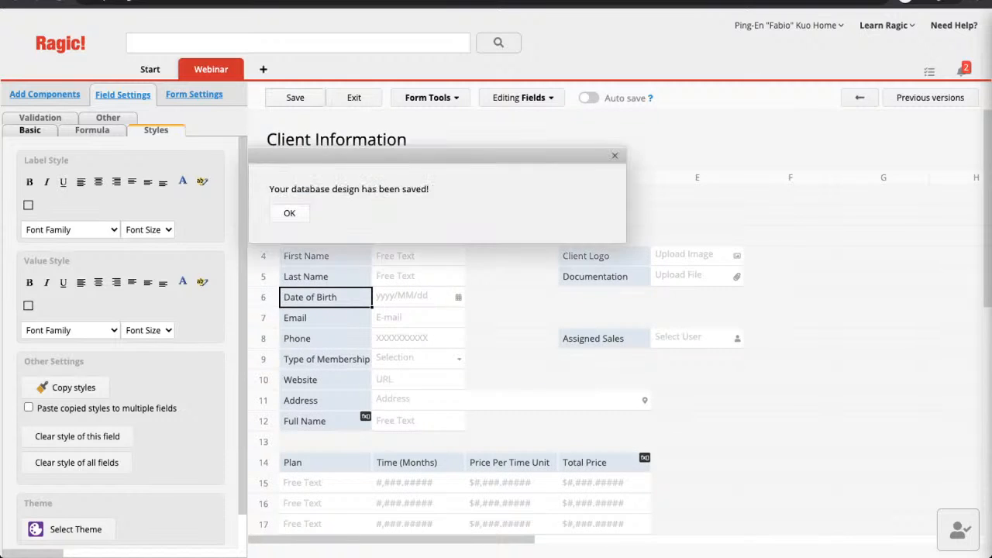
Confirm the saved design and return to the client record with its new Assigned Sales and Signature fields.
key(Return)
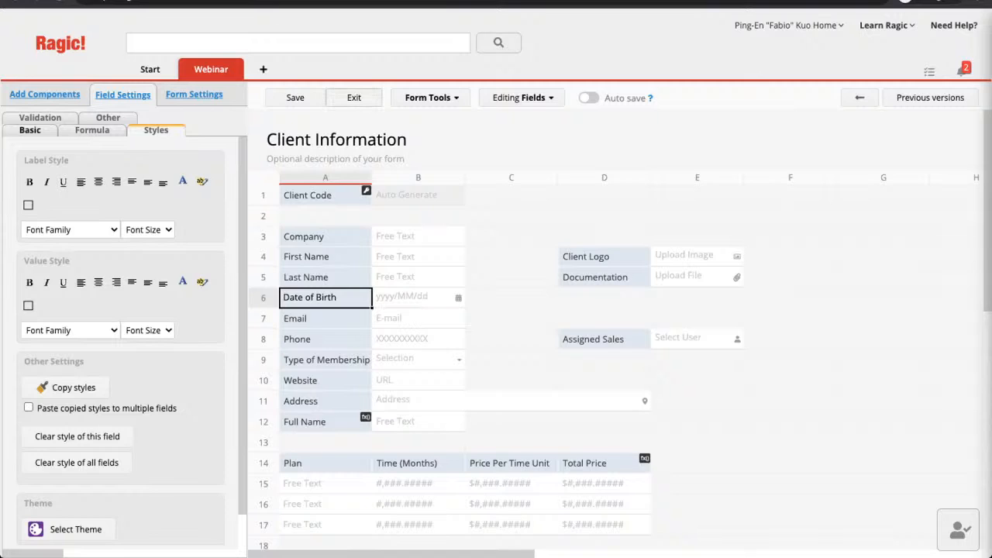
click(353, 98)
scroll(496, 326, down, 3)
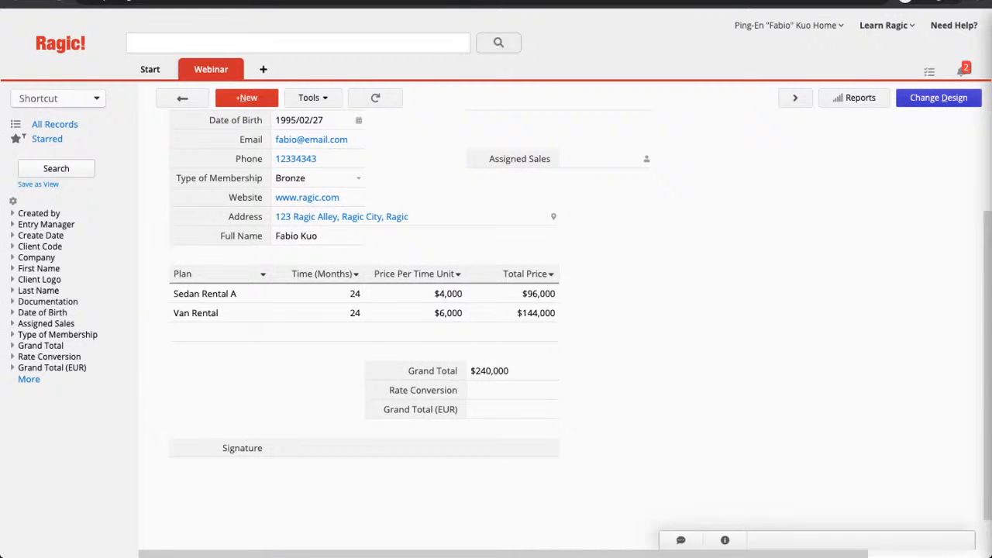
Draw a handwritten signature in the Signature pad, clearing once to redo it, and save it to the field.
click(415, 447)
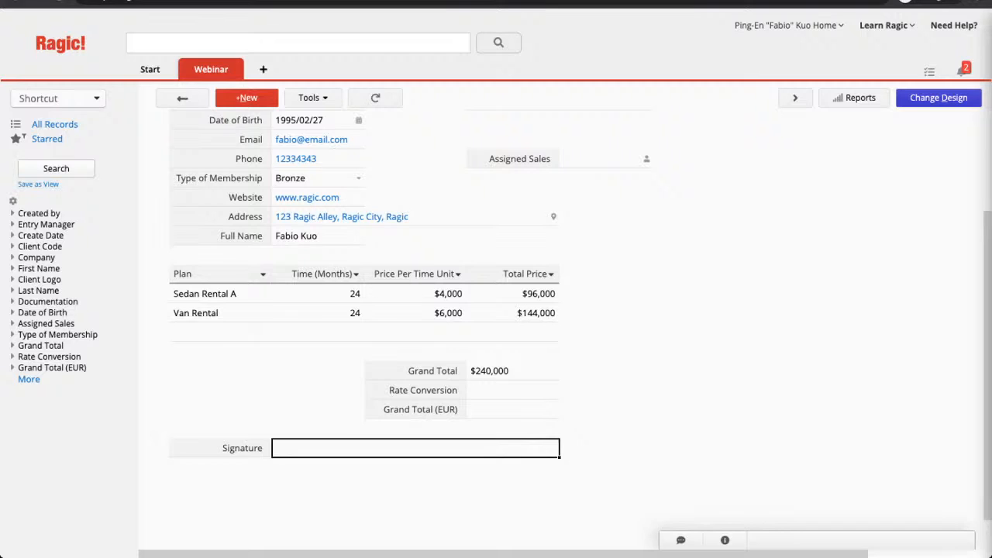
click(415, 448)
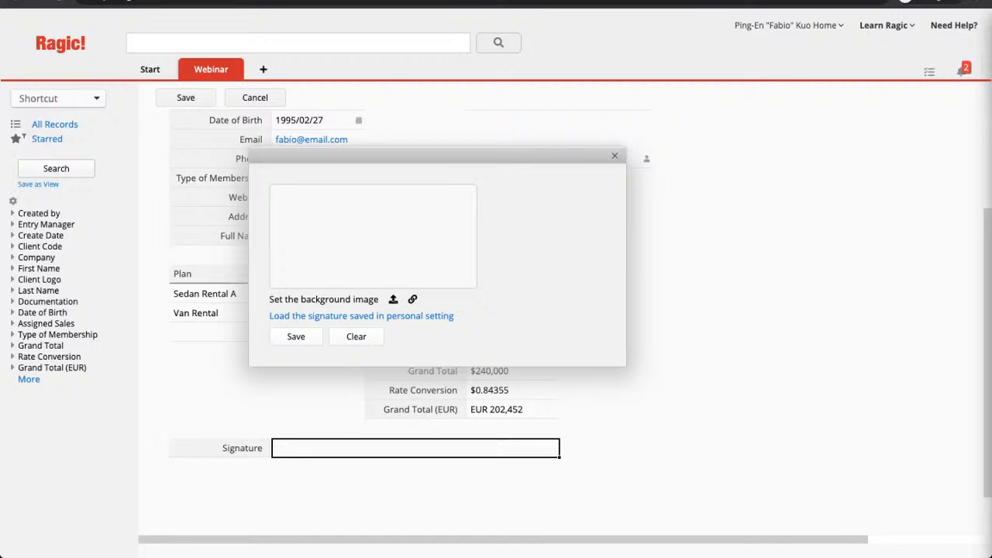
mouse_move(277, 194)
mouse_down()
mouse_move(312, 207)
mouse_move(288, 231)
mouse_move(298, 212)
mouse_move(308, 224)
mouse_up()
click(355, 337)
mouse_move(286, 202)
mouse_down()
mouse_move(311, 202)
mouse_move(314, 211)
mouse_move(283, 219)
mouse_move(285, 237)
mouse_move(335, 224)
mouse_up()
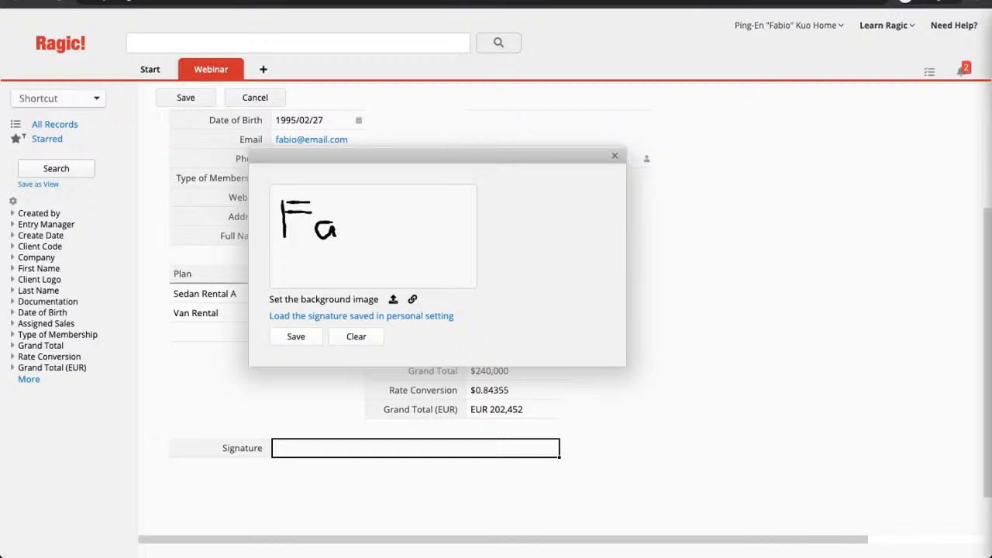
mouse_move(347, 189)
mouse_down()
mouse_move(346, 228)
mouse_move(365, 214)
mouse_move(356, 231)
mouse_move(382, 222)
mouse_move(422, 237)
mouse_move(419, 223)
mouse_up()
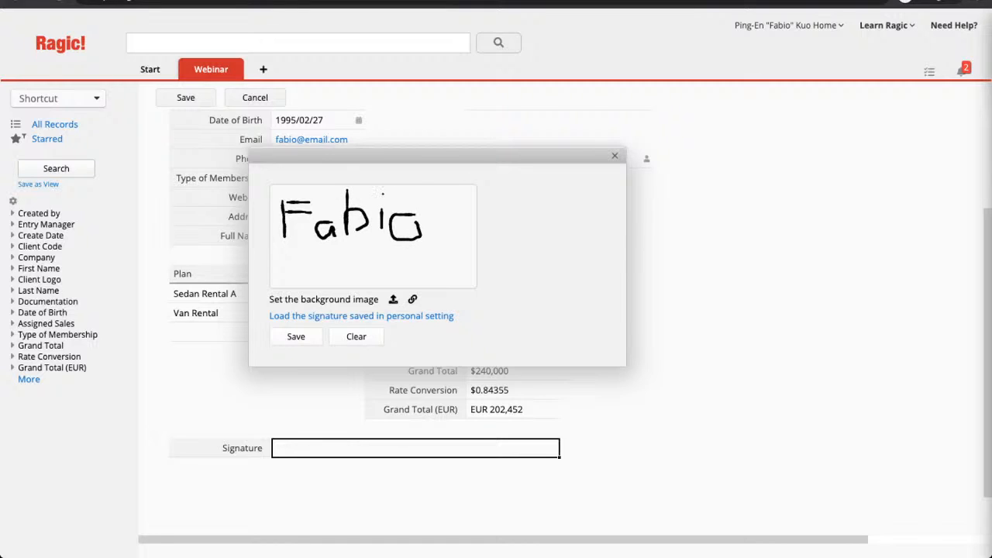
click(296, 336)
scroll(418, 333, down, 1)
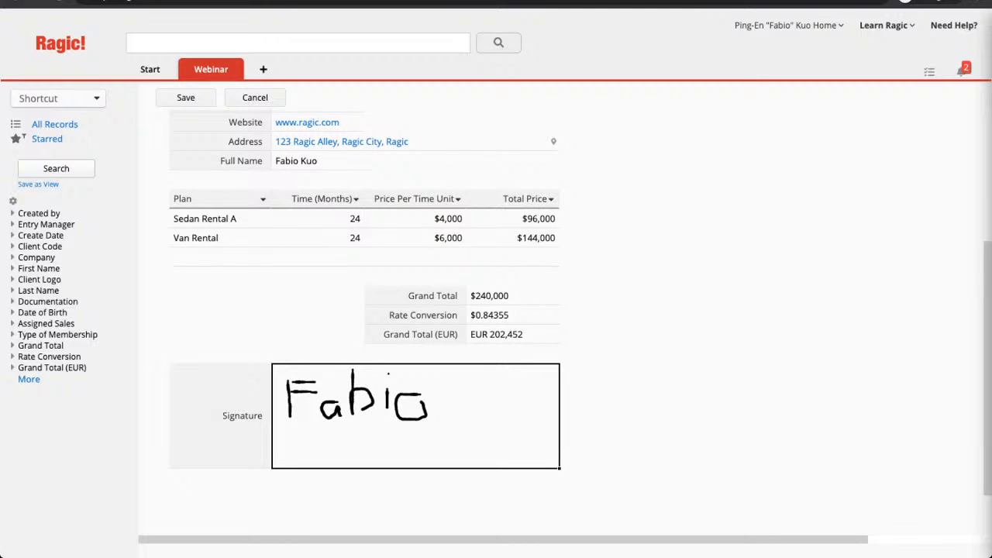
Save the signed record, then enter 'Ragic' as its Company and save again.
click(185, 97)
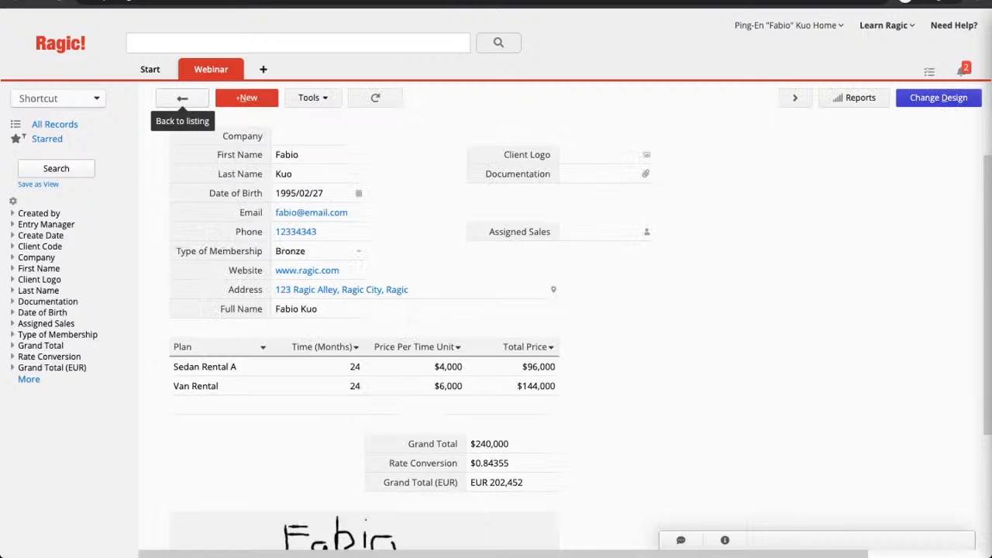
scroll(496, 325, down, 3)
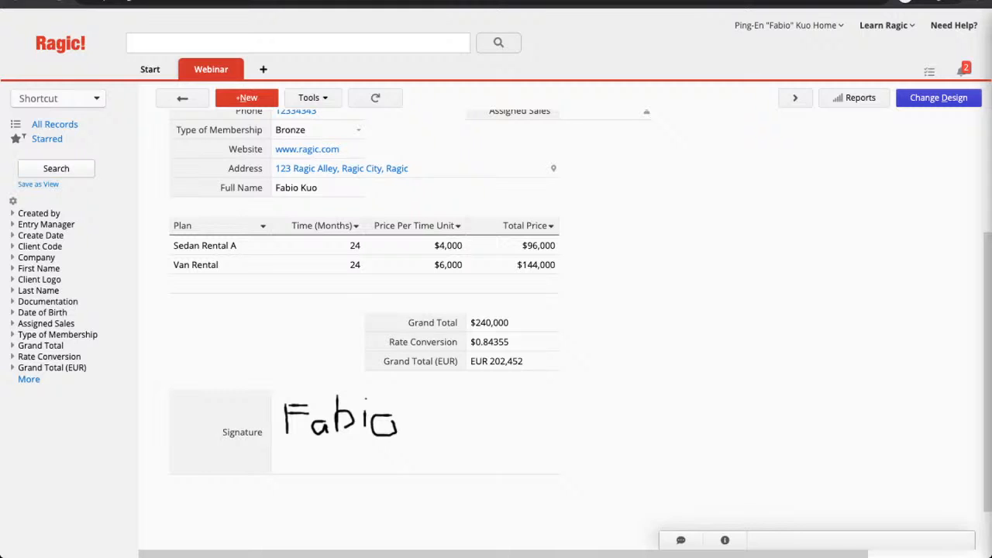
scroll(558, 310, up, 5)
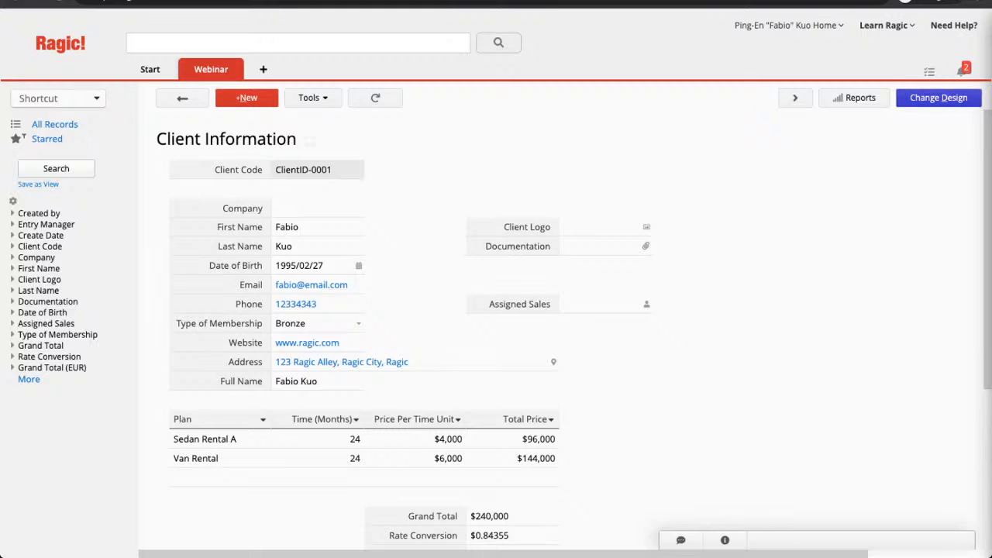
click(317, 209)
text(Ragic)
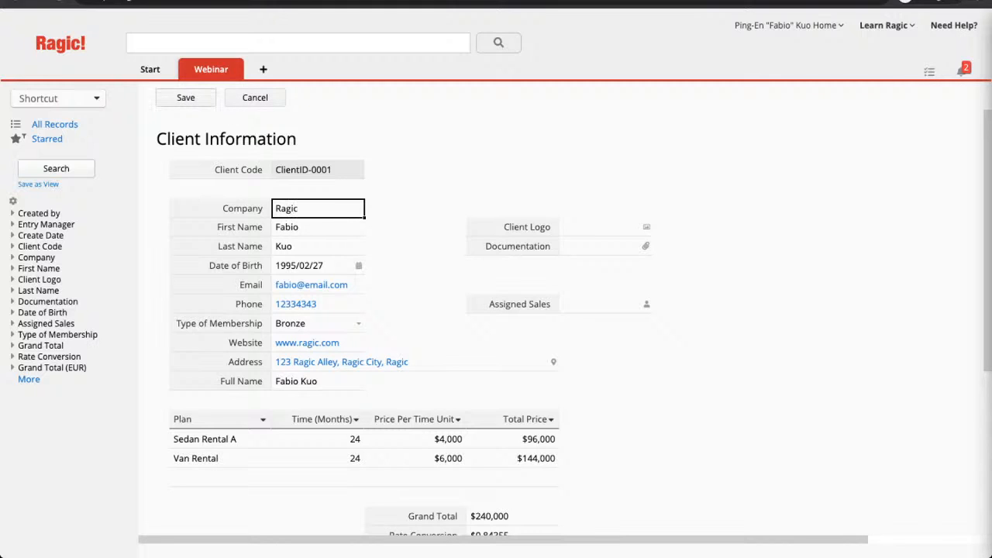
click(186, 98)
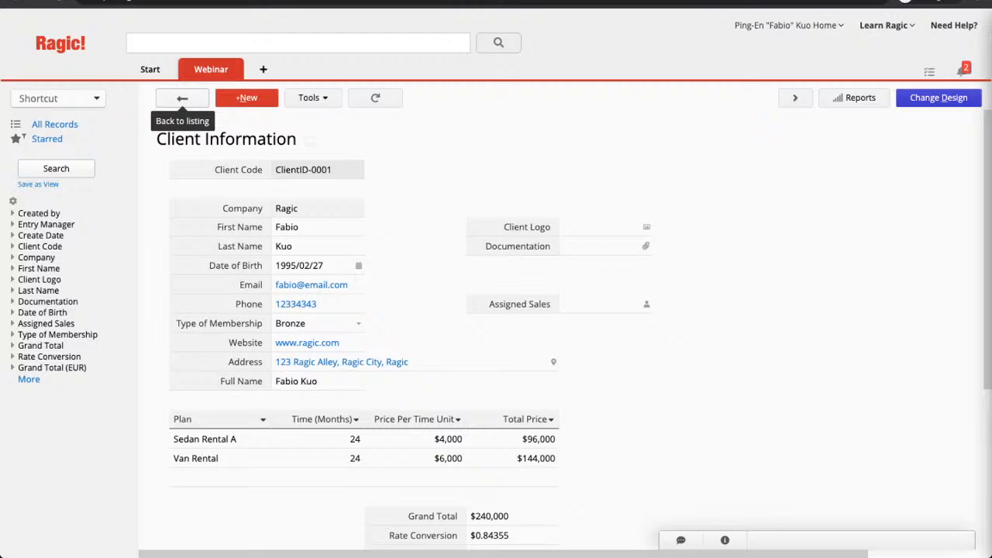
Duplicate the Client Information sheet as 'Client Information copy' using the same data source.
click(938, 97)
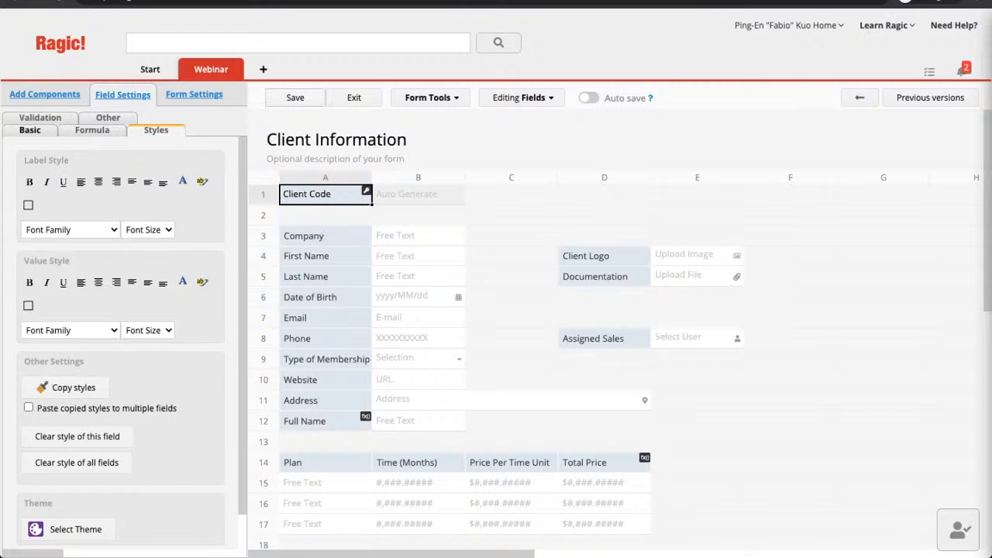
click(432, 98)
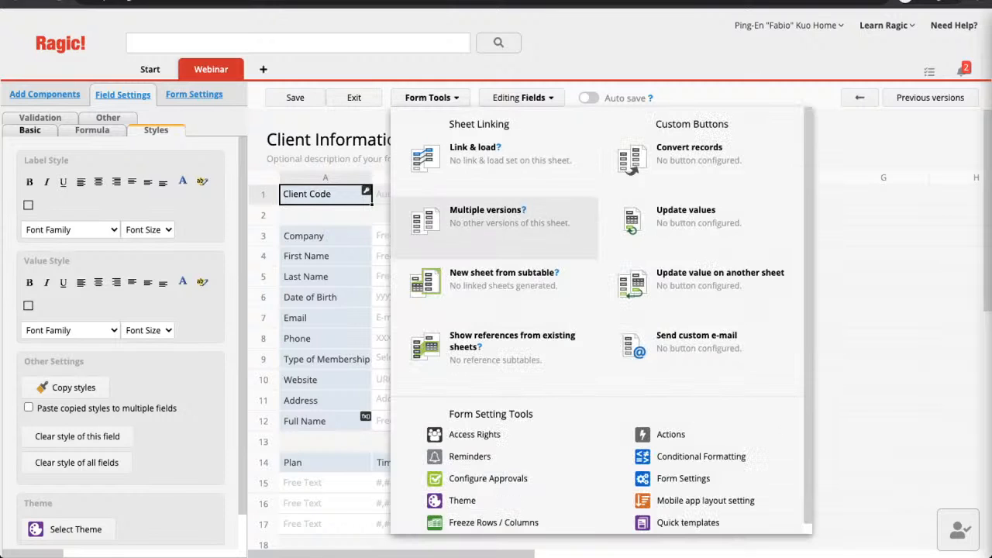
click(485, 210)
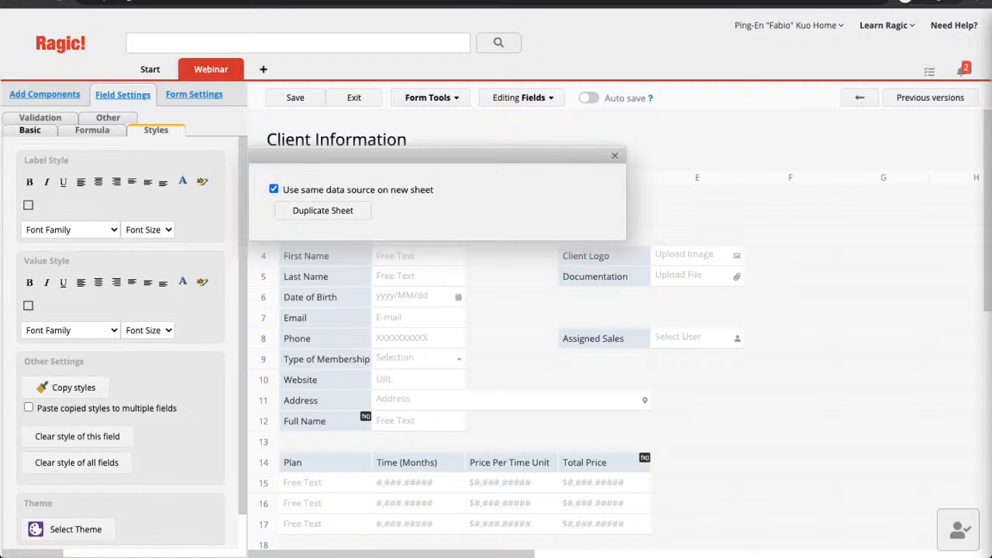
click(322, 211)
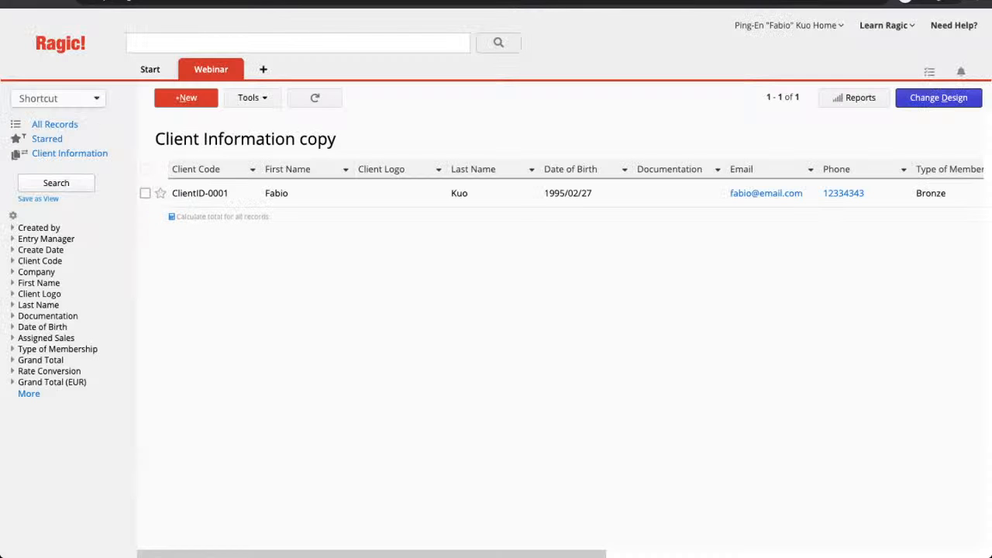
Open record ClientID-0001 in the copy sheet and switch it into form design.
mouse_move(225, 70)
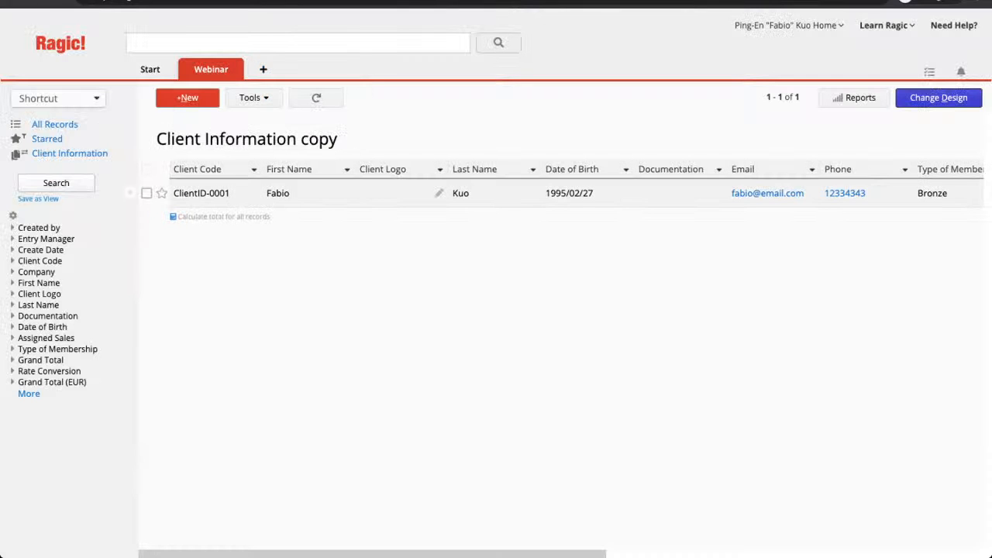
click(439, 193)
click(937, 98)
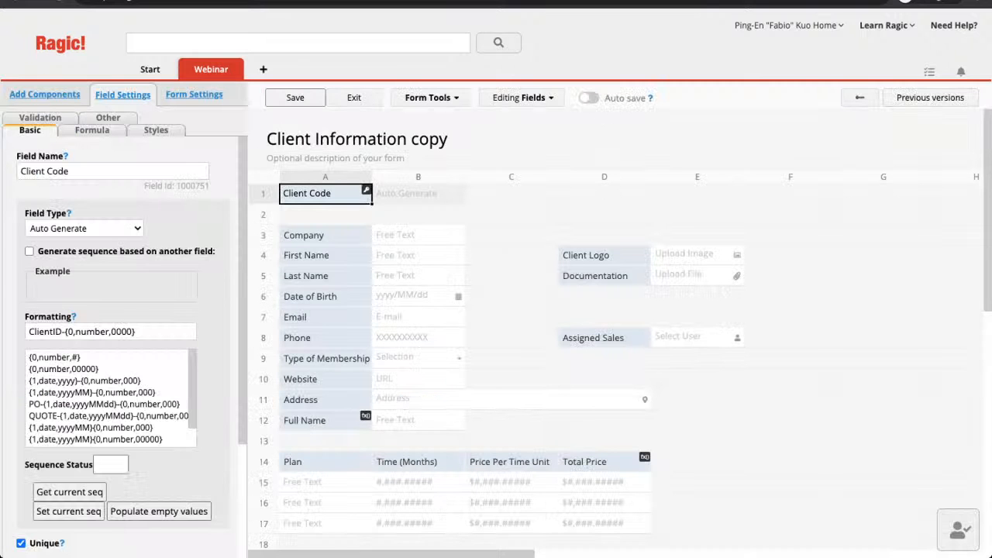
click(325, 235)
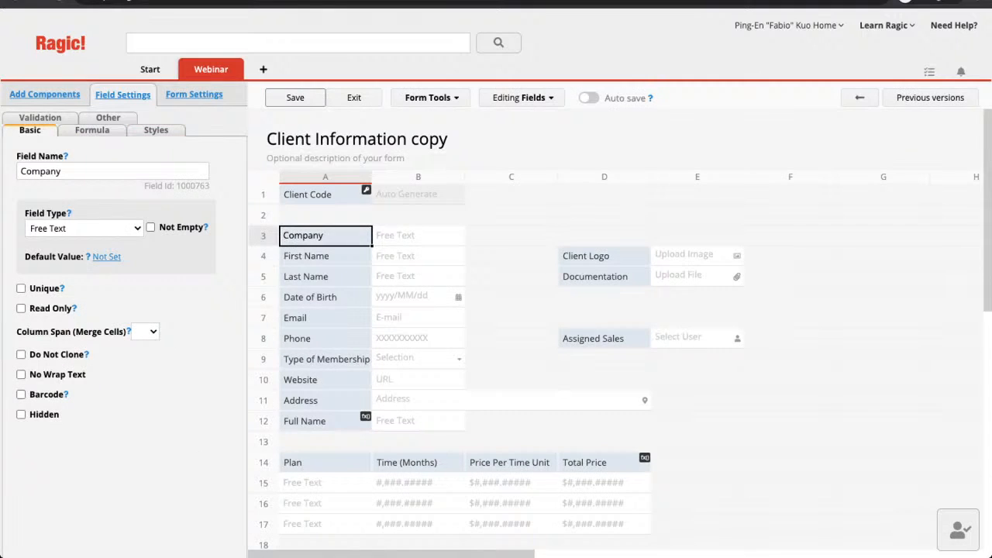
scroll(325, 323, down, 2)
Mark the subtable's Plan and Time (Months) fields as Hidden.
click(326, 323)
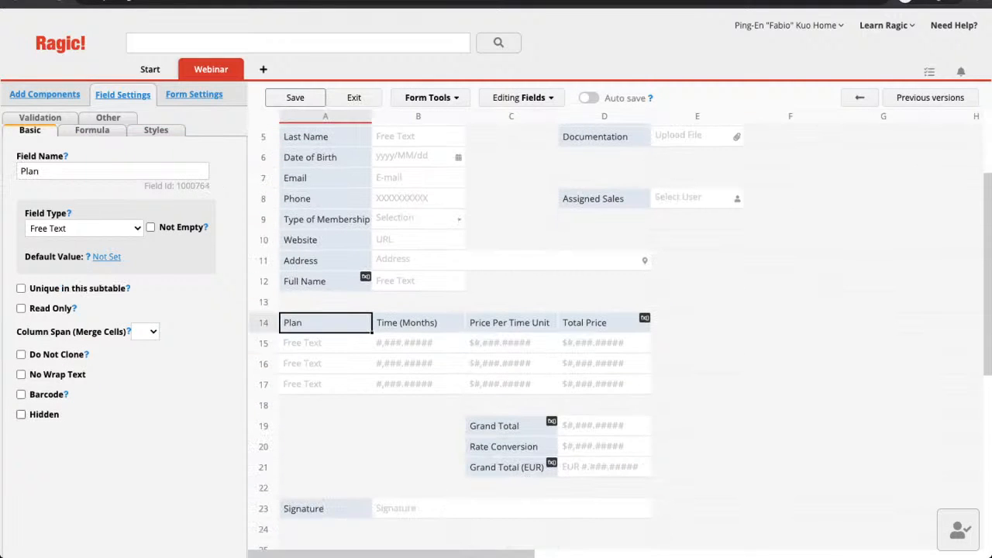
click(21, 414)
click(418, 322)
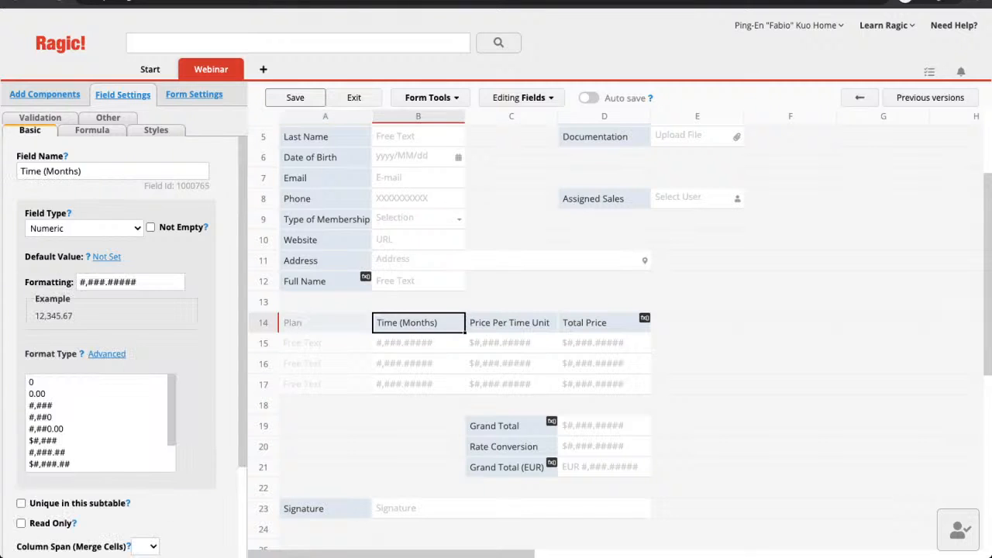
scroll(116, 348, down, 2)
click(21, 515)
Mark the Price Per Time Unit and Total Price subtable fields as Hidden.
click(511, 323)
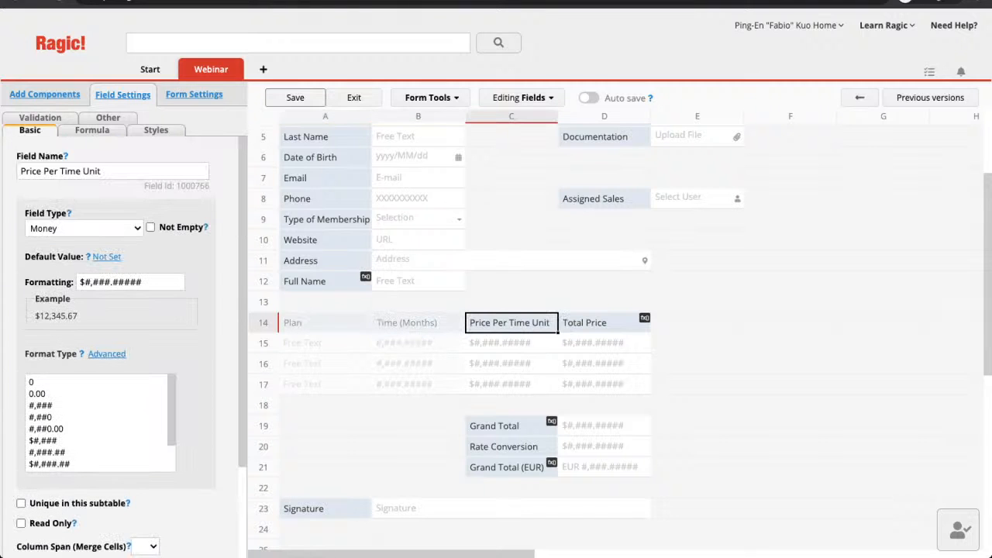
scroll(116, 349, down, 2)
click(21, 513)
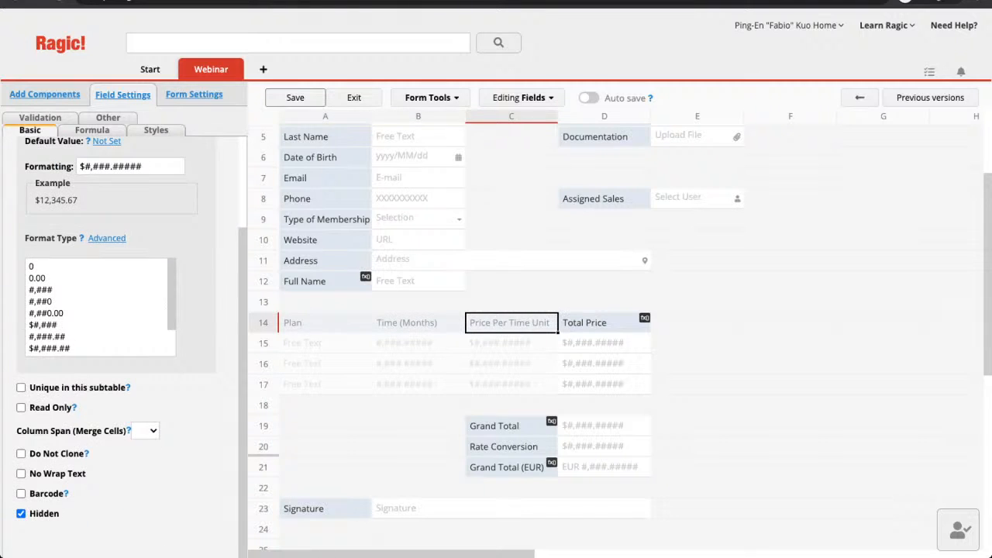
click(604, 323)
scroll(134, 440, down, 2)
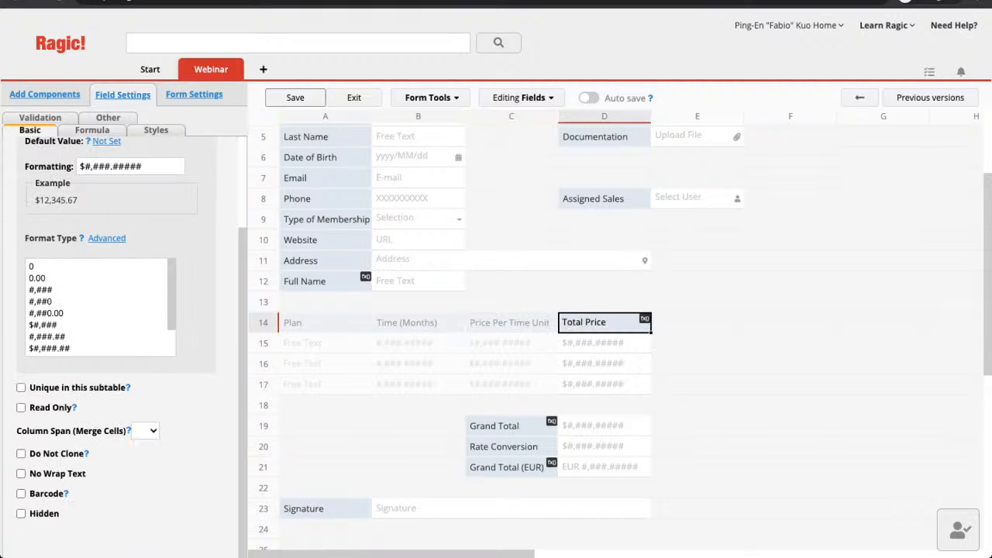
click(20, 513)
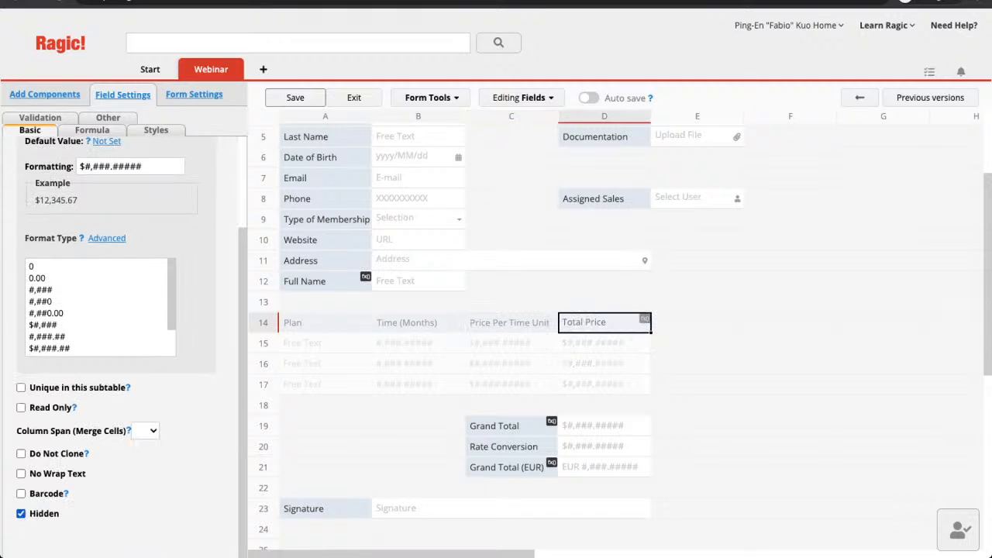
scroll(512, 333, up, 1)
scroll(511, 333, down, 2)
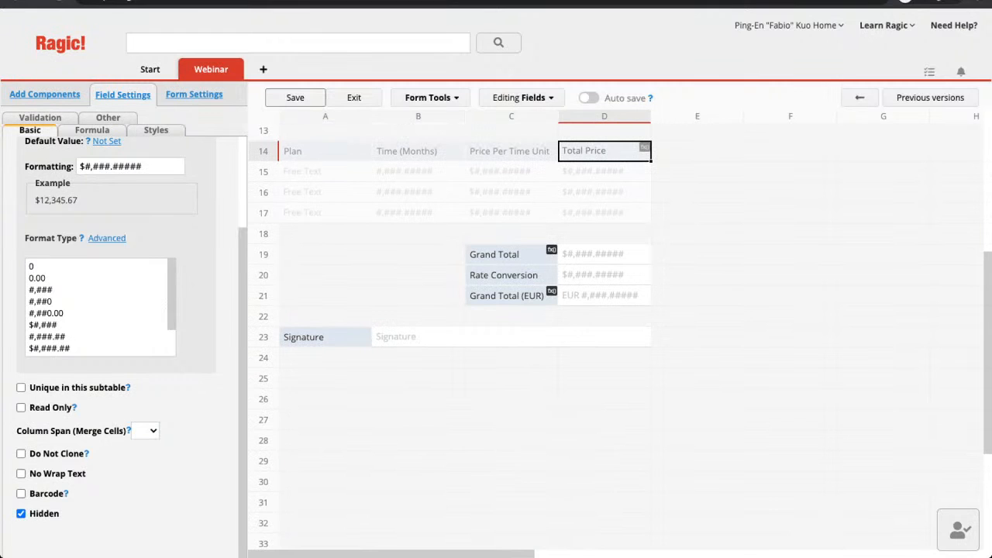
Delete the Signature field from the copy form's design.
click(326, 337)
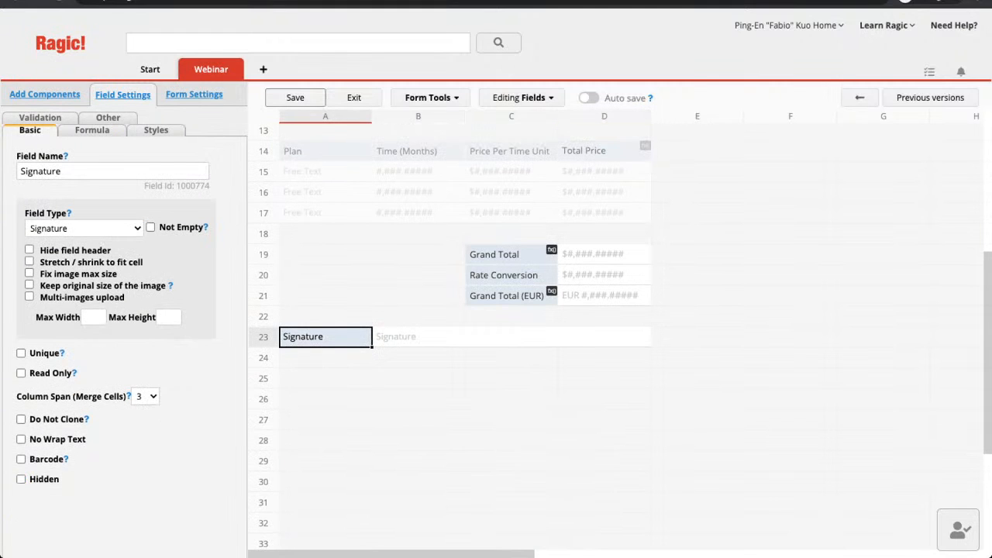
key(BackSpace)
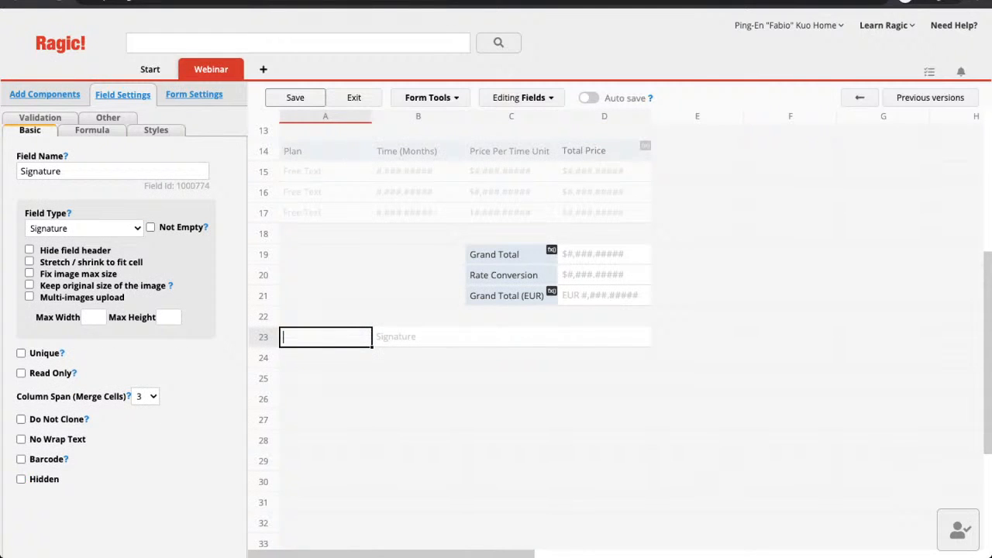
click(325, 295)
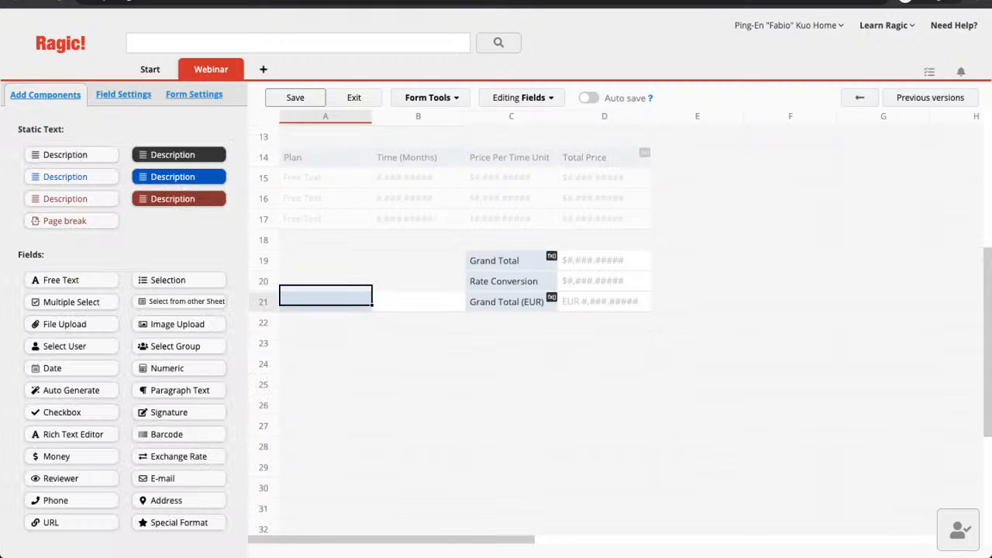
scroll(465, 326, up, 3)
scroll(465, 326, up, 1)
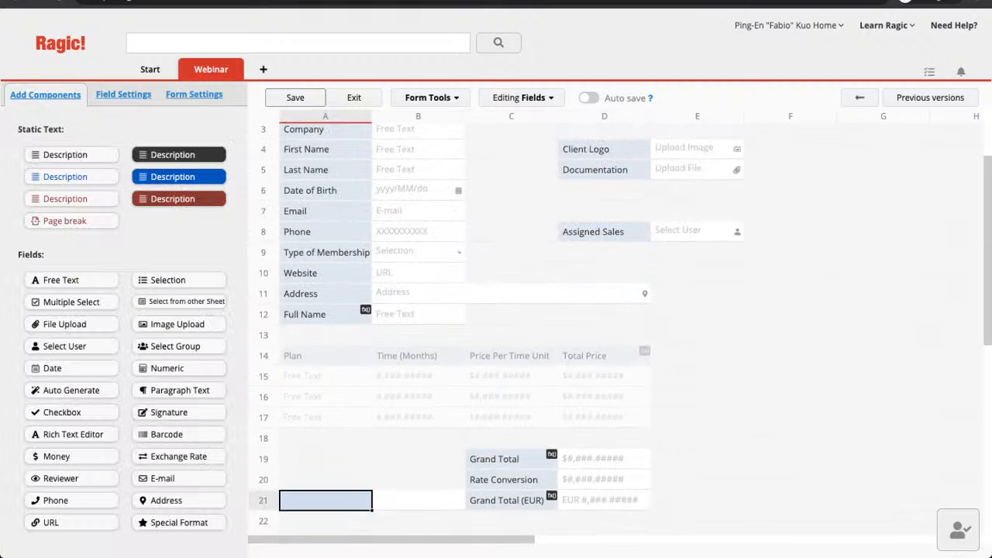
scroll(465, 325, up, 2)
Move the Company field to D3 and Assigned Sales to D1.
drag(310, 236, 612, 234)
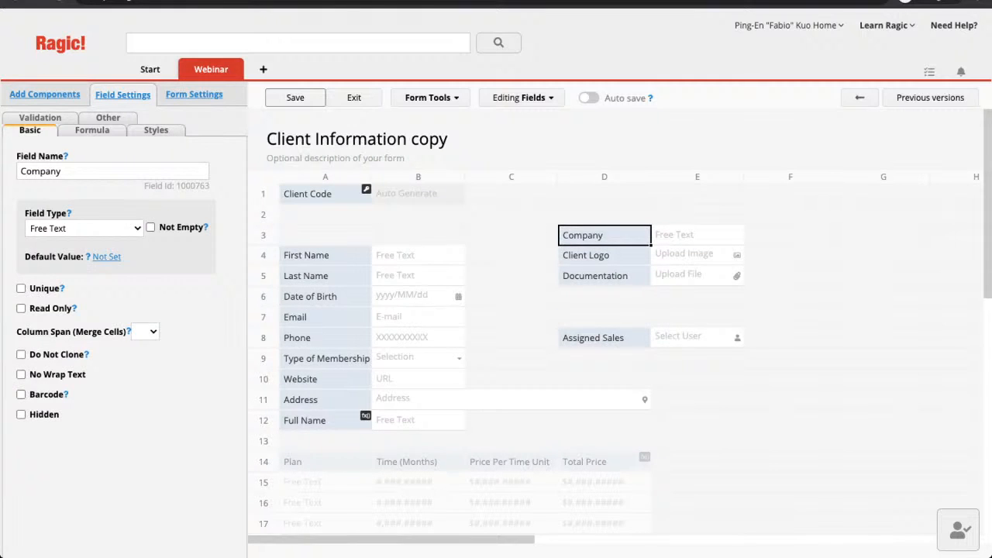
drag(605, 337, 605, 193)
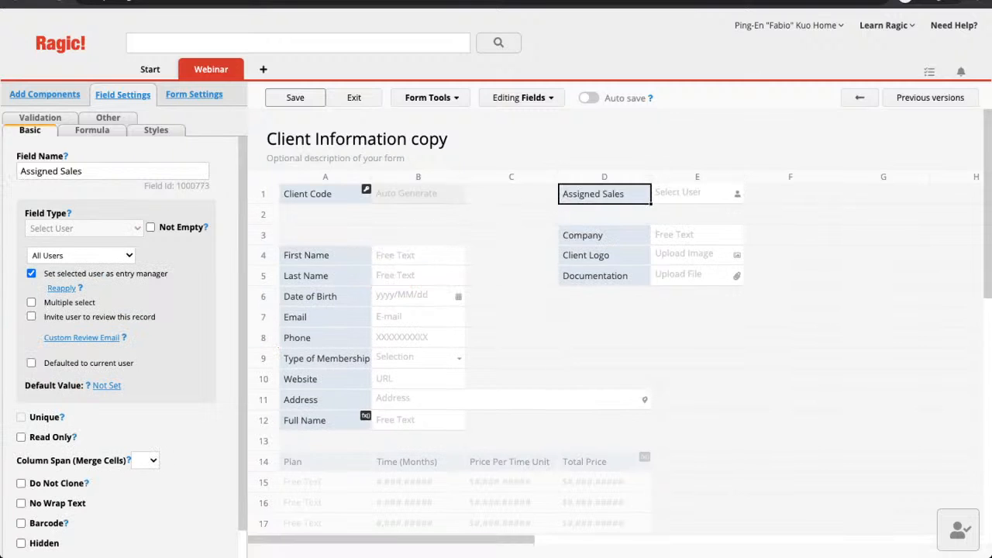
scroll(605, 310, down, 2)
scroll(604, 310, up, 1)
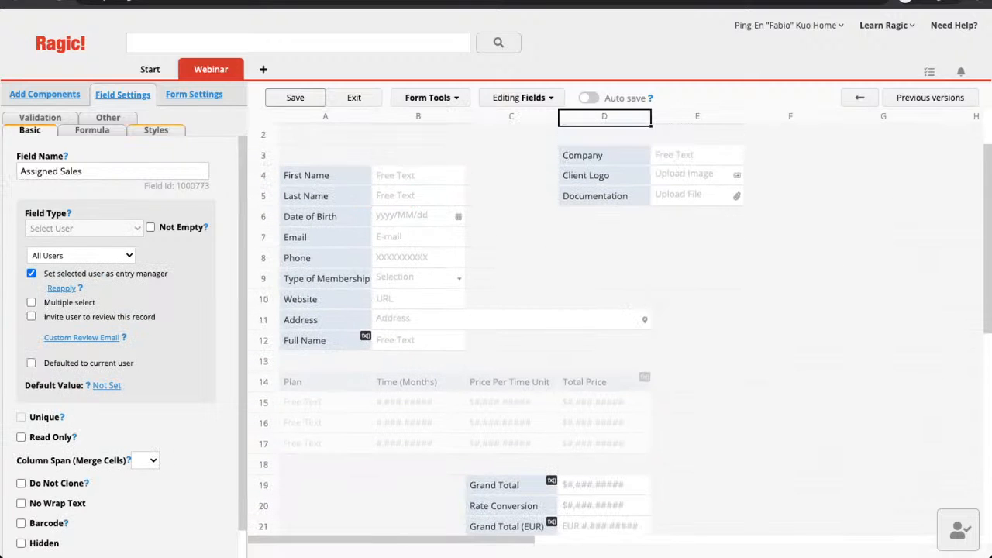
click(156, 130)
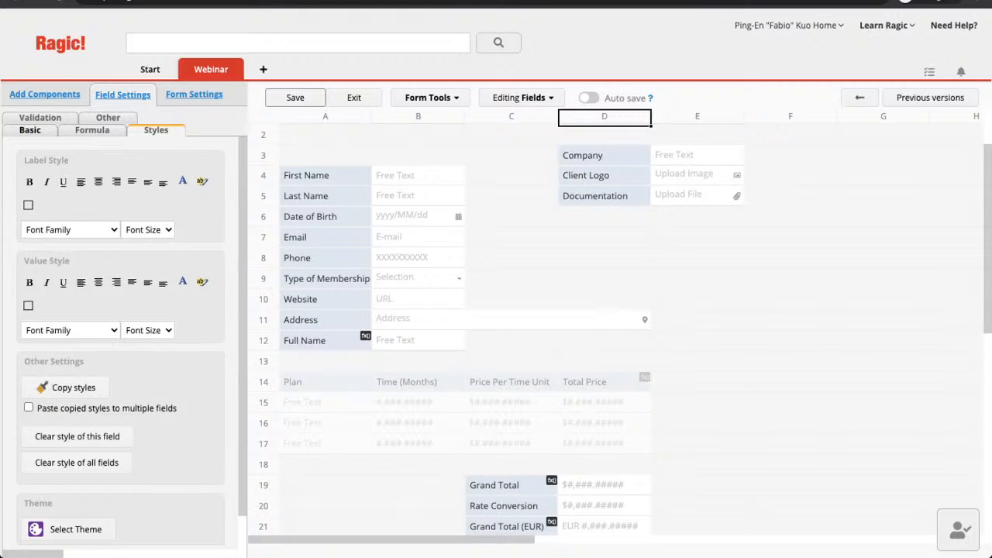
Apply the Industrial theme to the copy form and confirm the saved design.
click(75, 530)
scroll(918, 403, down, 5)
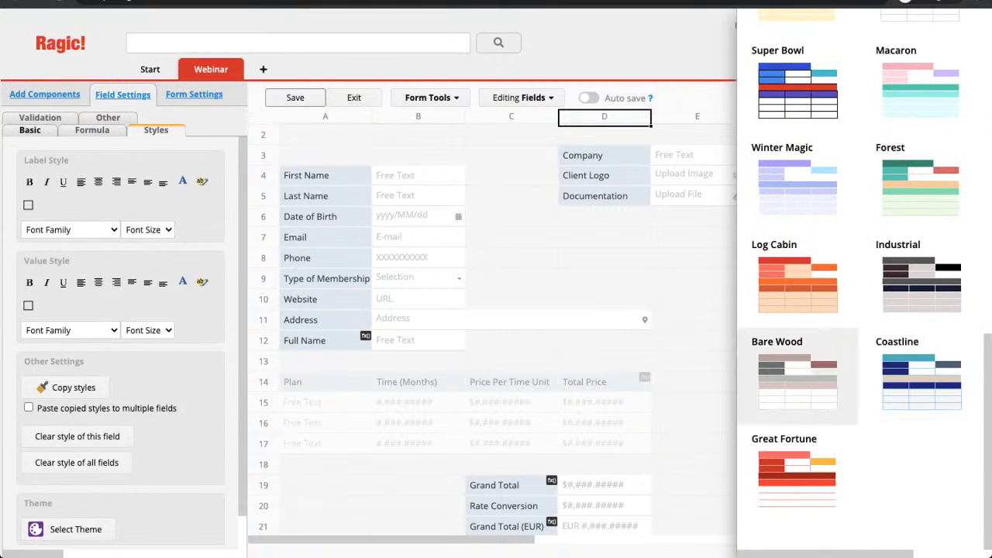
click(921, 283)
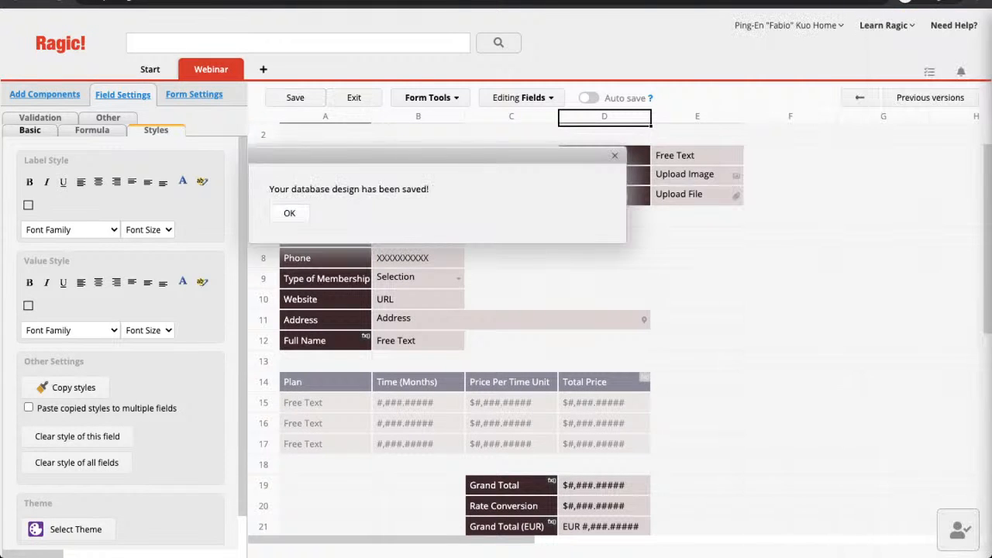
click(289, 213)
scroll(496, 349, up, 2)
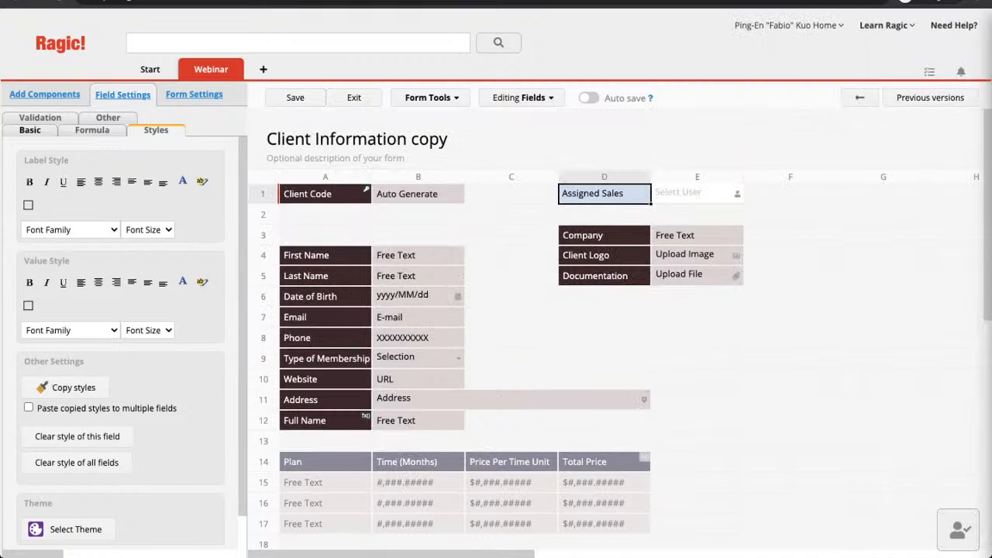
Select the Documentation and Last Name fields to check the themed layout.
click(605, 276)
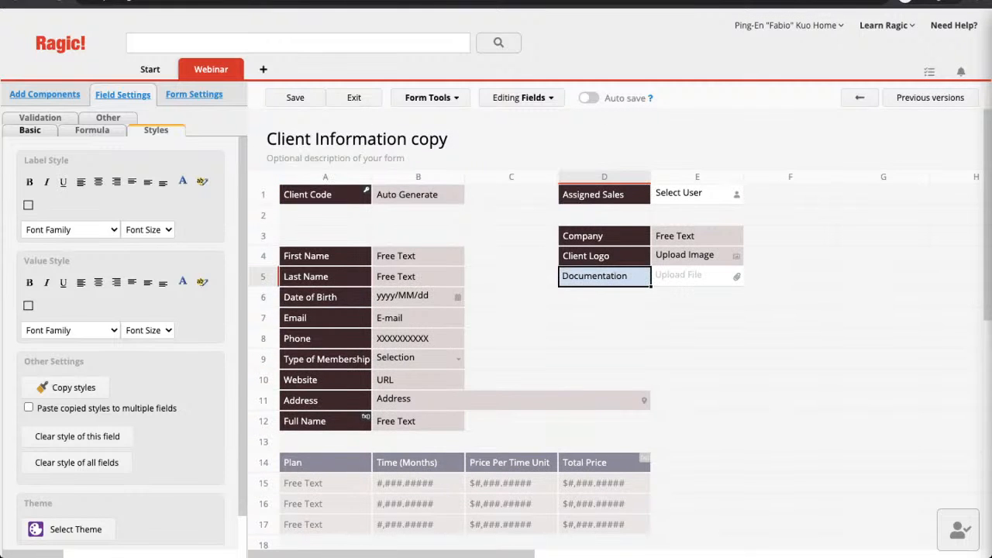
click(326, 276)
scroll(619, 330, down, 1)
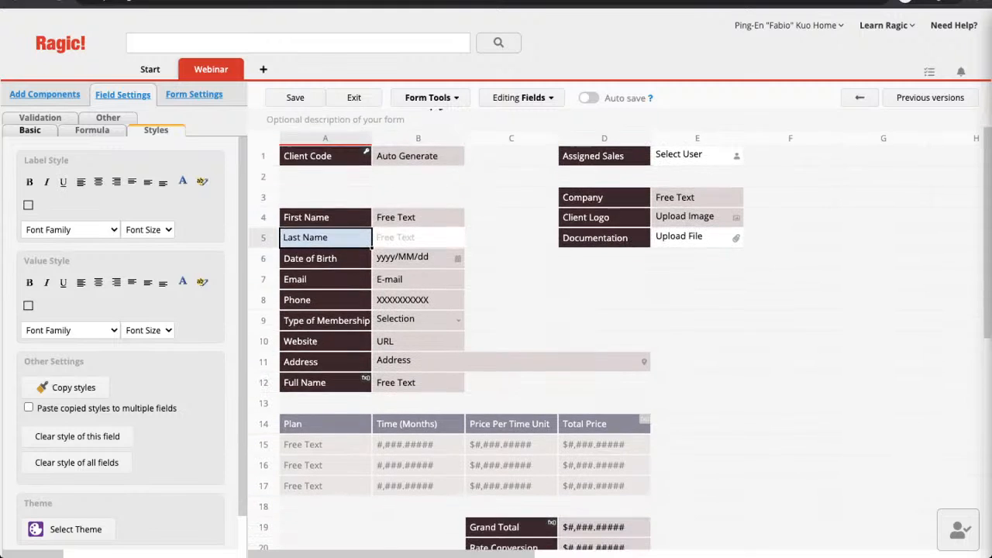
scroll(620, 330, down, 3)
scroll(620, 330, up, 4)
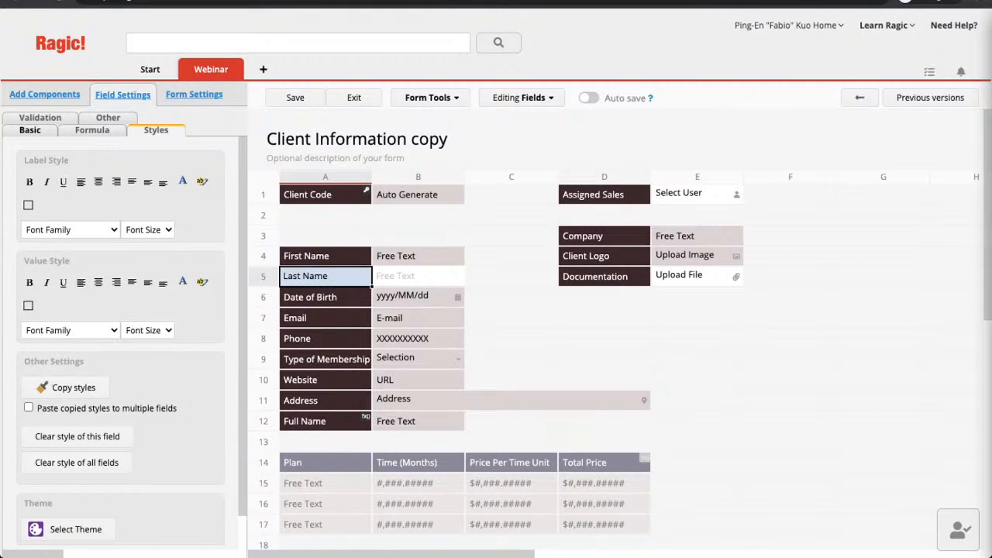
mouse_move(211, 70)
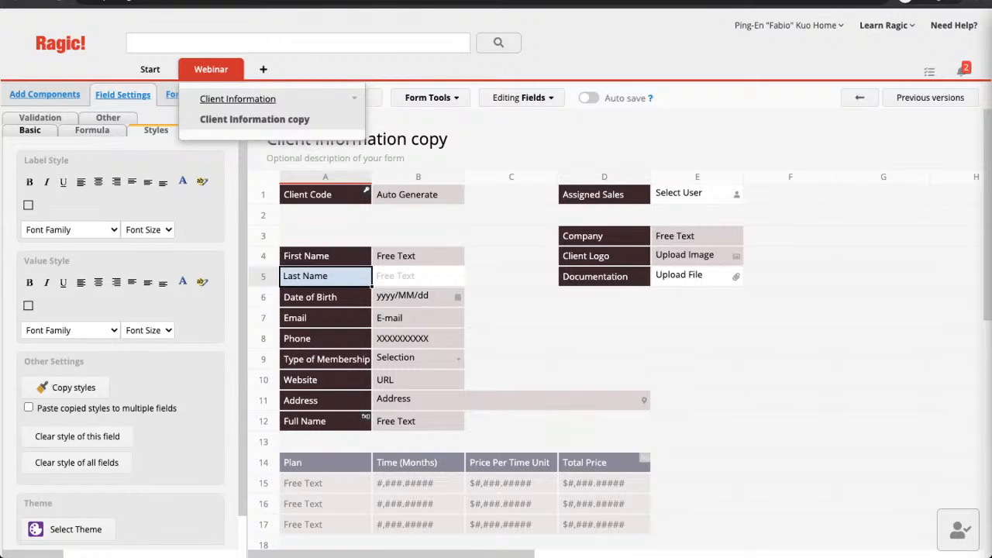
Save the themed copy design and review Last Name's Formula and Basic settings.
click(326, 296)
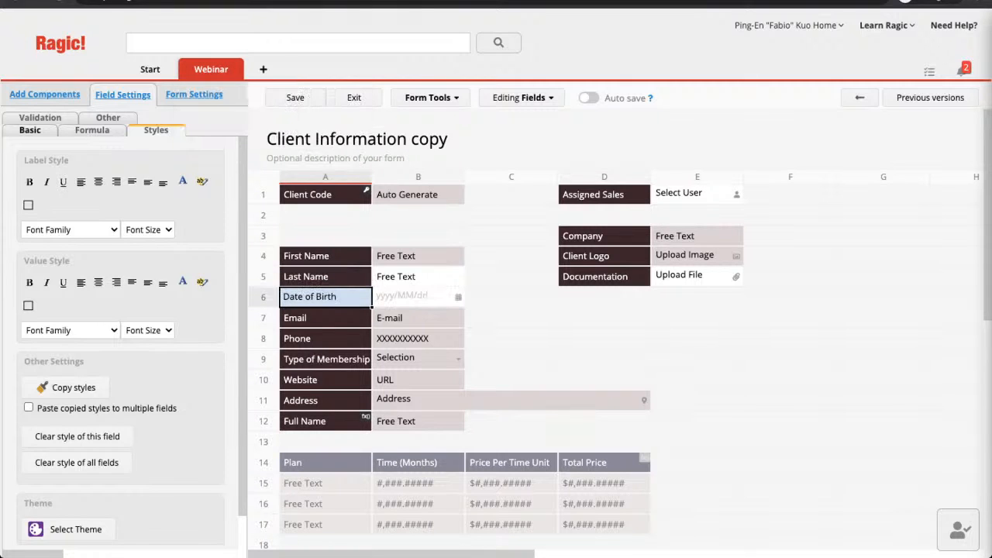
click(295, 98)
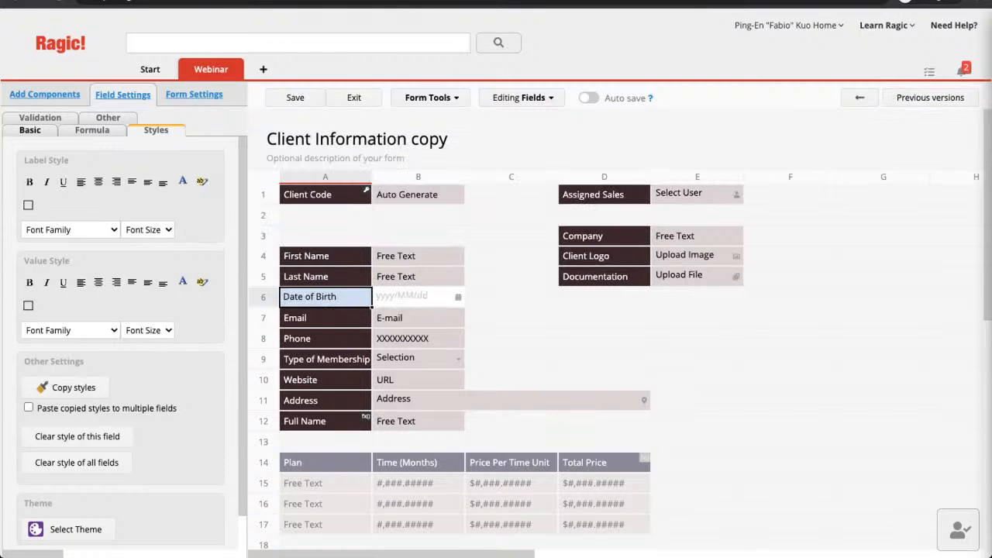
click(325, 276)
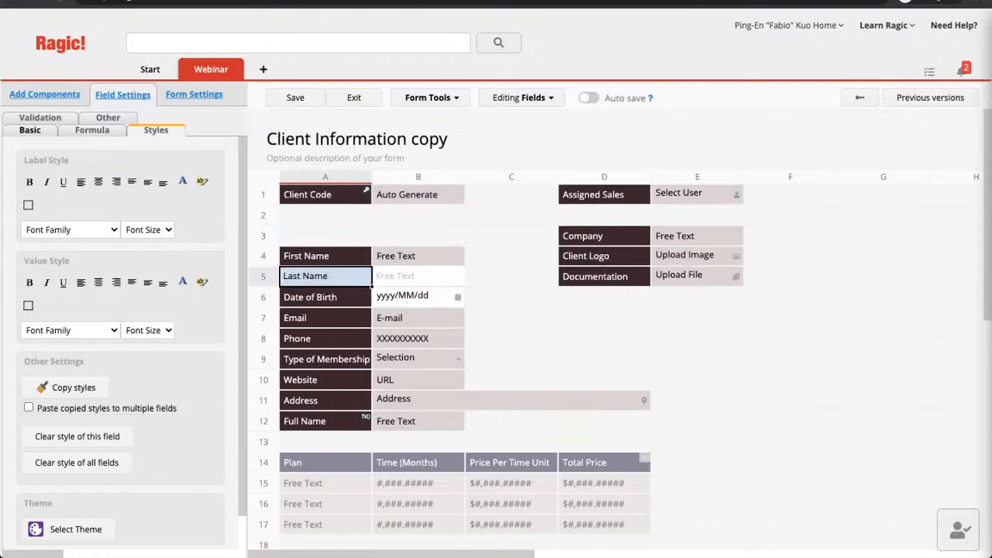
click(91, 129)
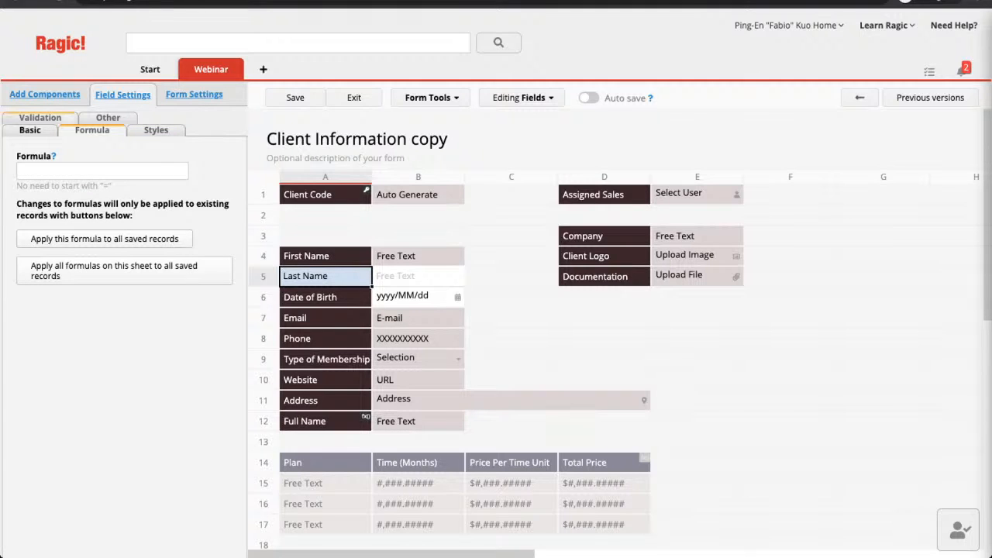
click(30, 130)
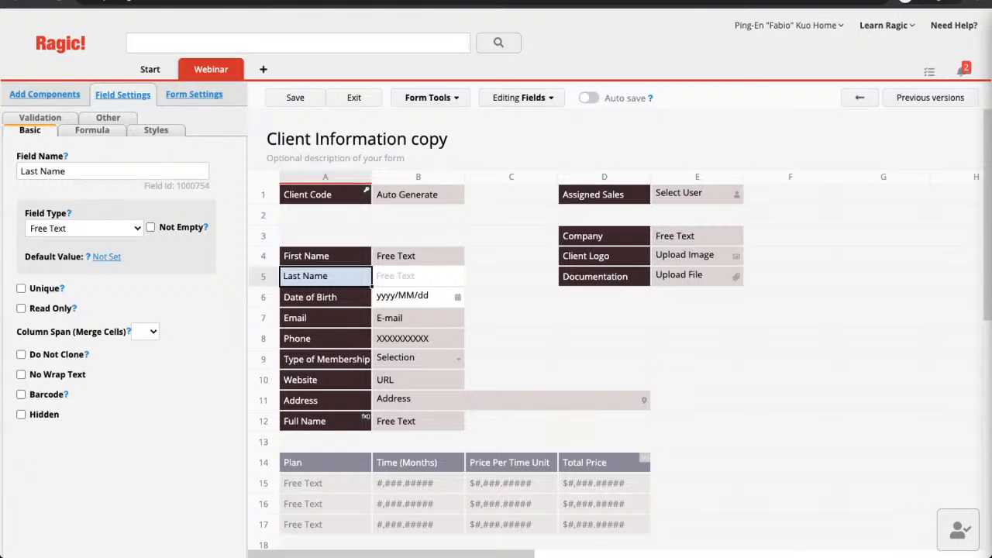
Select the Client Code field and highlight its field id number.
click(326, 297)
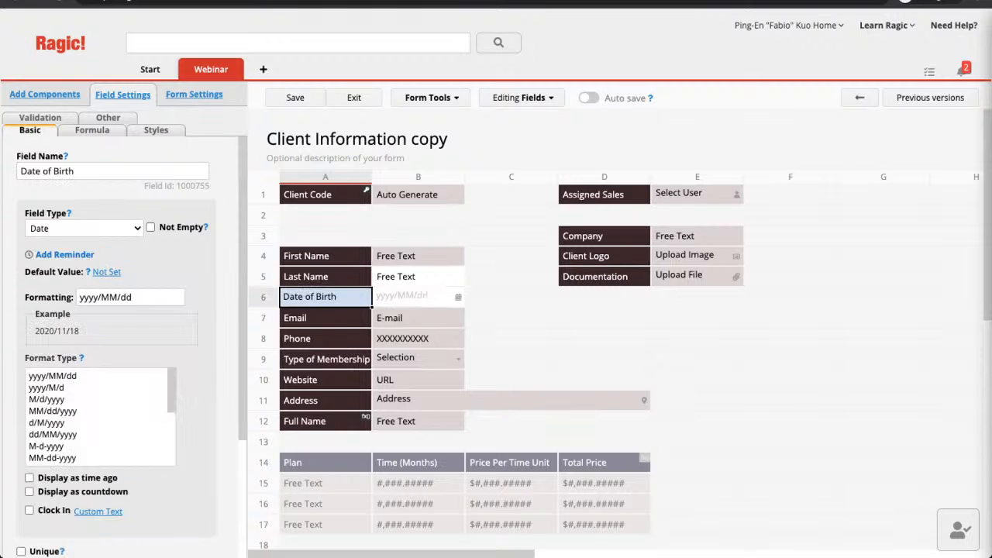
click(325, 194)
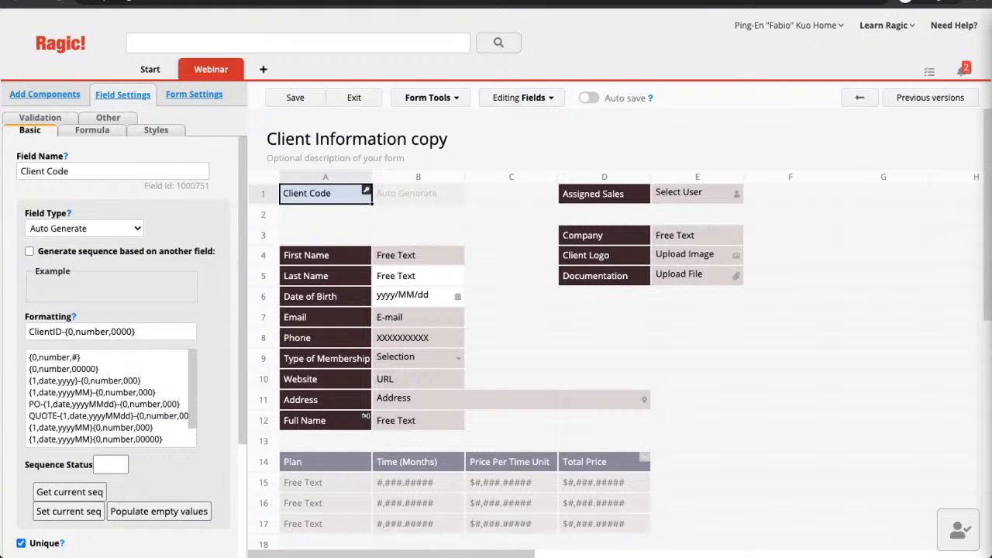
drag(143, 186, 207, 186)
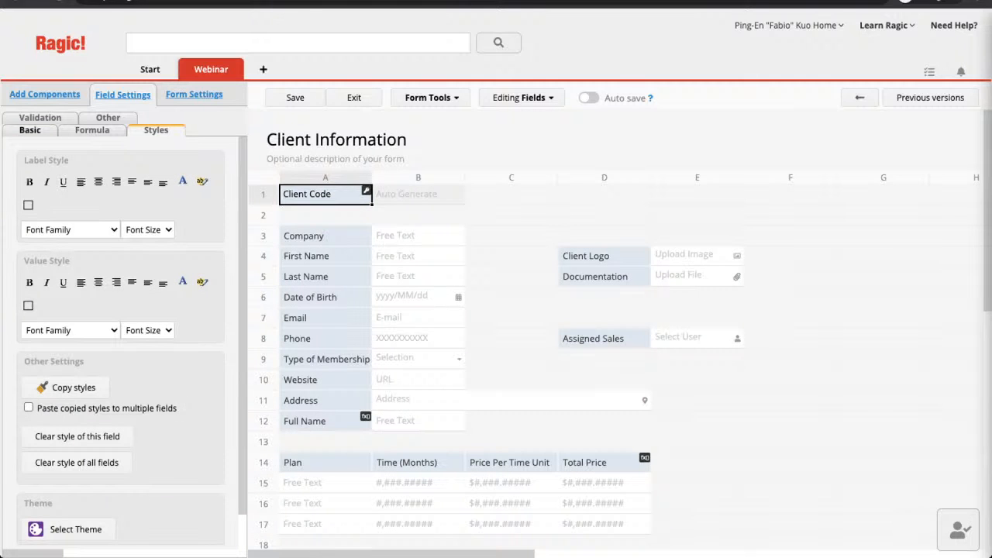
Check Client Code's Formula and Basic settings and highlight its field id number.
click(92, 131)
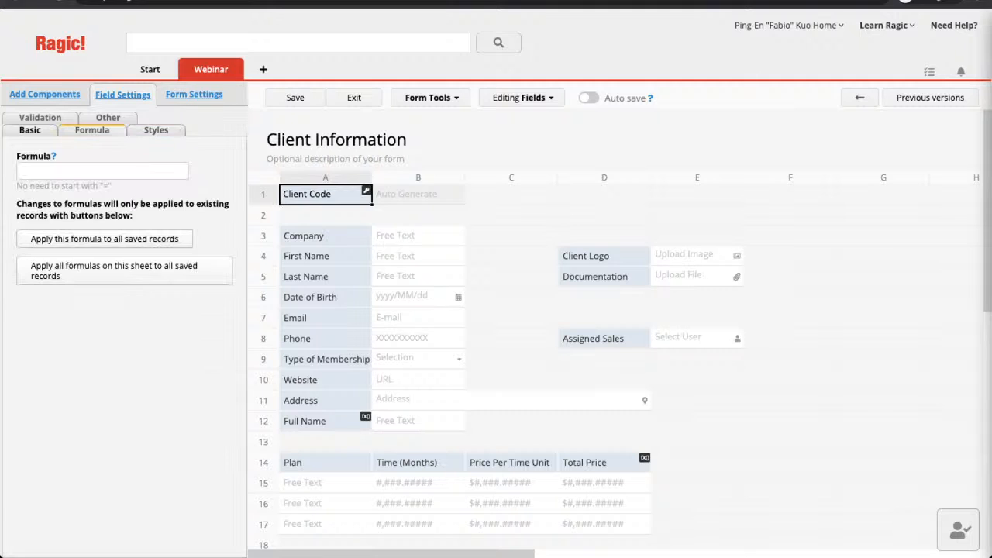
click(30, 130)
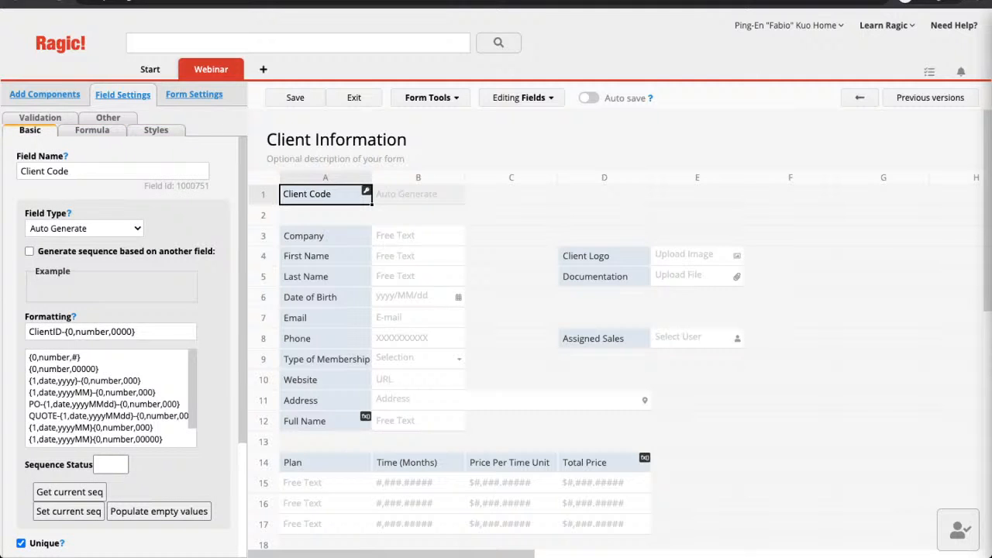
drag(176, 186, 144, 186)
click(172, 187)
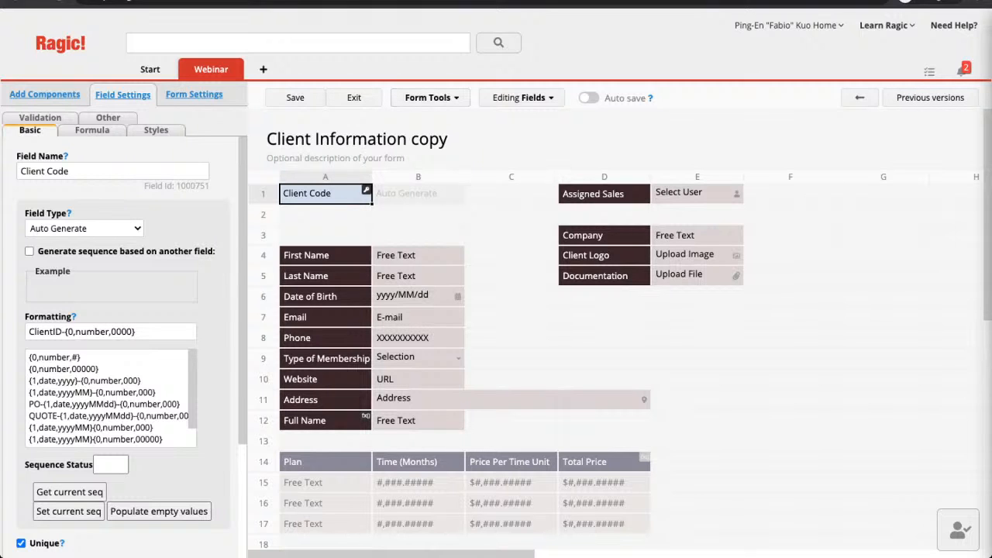
scroll(620, 333, down, 5)
scroll(620, 334, up, 1)
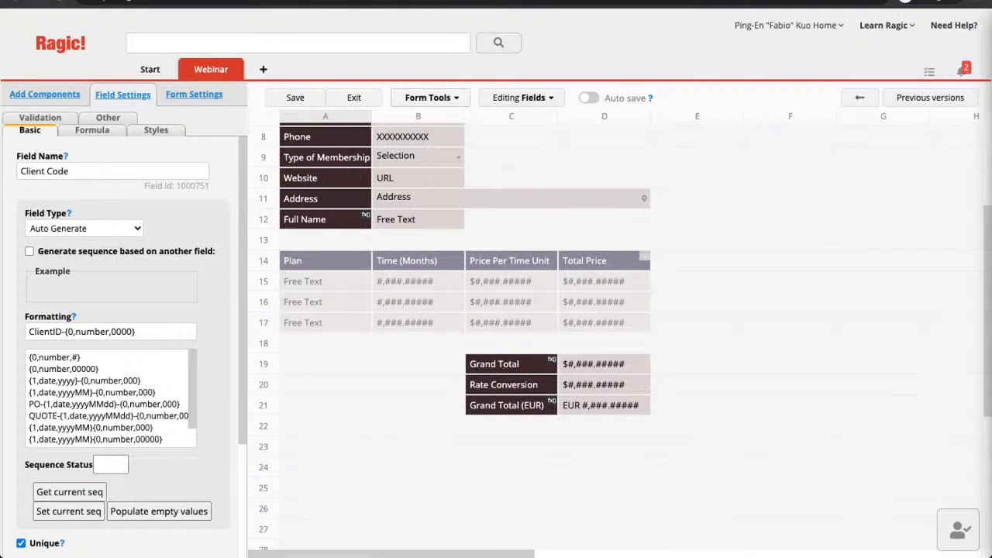
Place the linked Signature field in row 23, save, and add it to Client Information too.
click(428, 98)
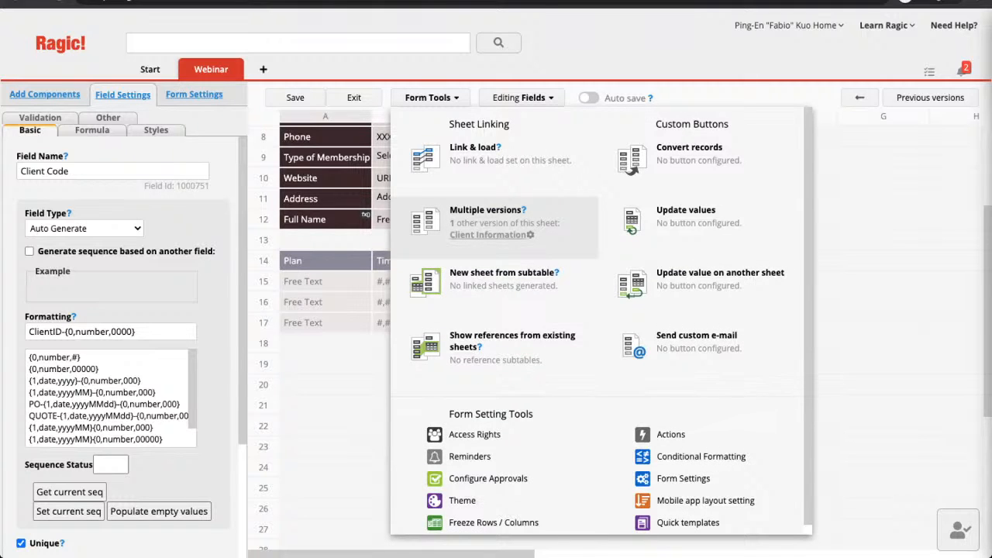
click(530, 235)
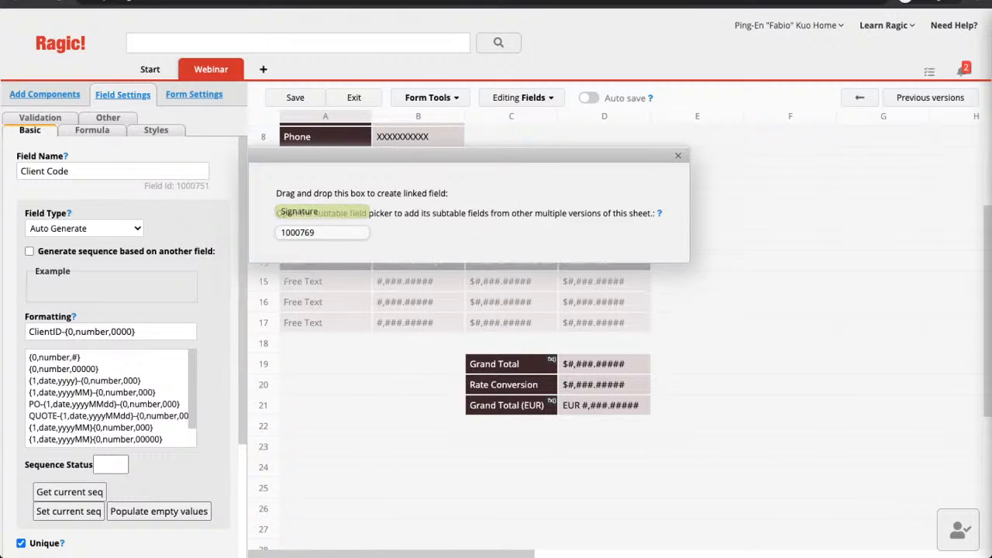
mouse_move(321, 212)
mouse_down()
mouse_move(296, 203)
mouse_move(318, 448)
mouse_up()
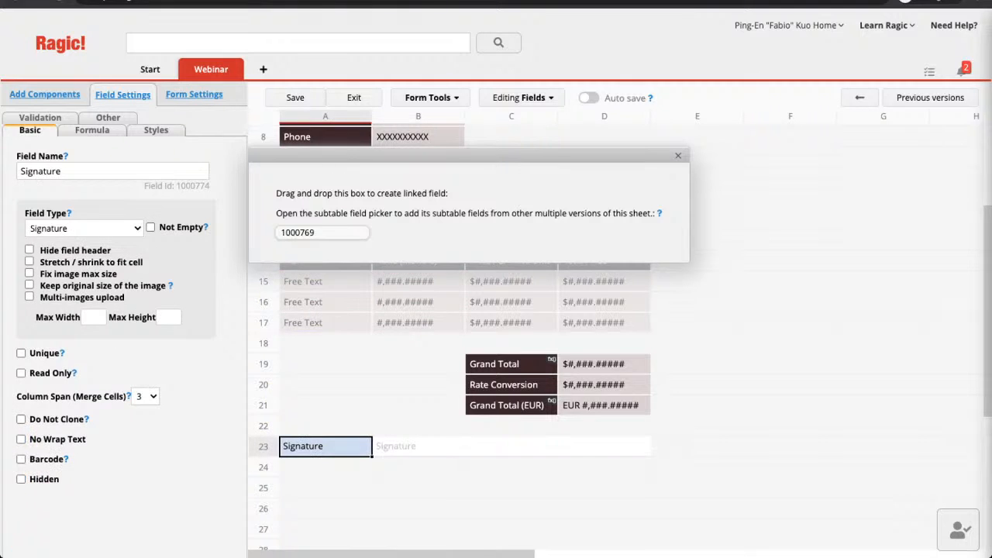
click(323, 233)
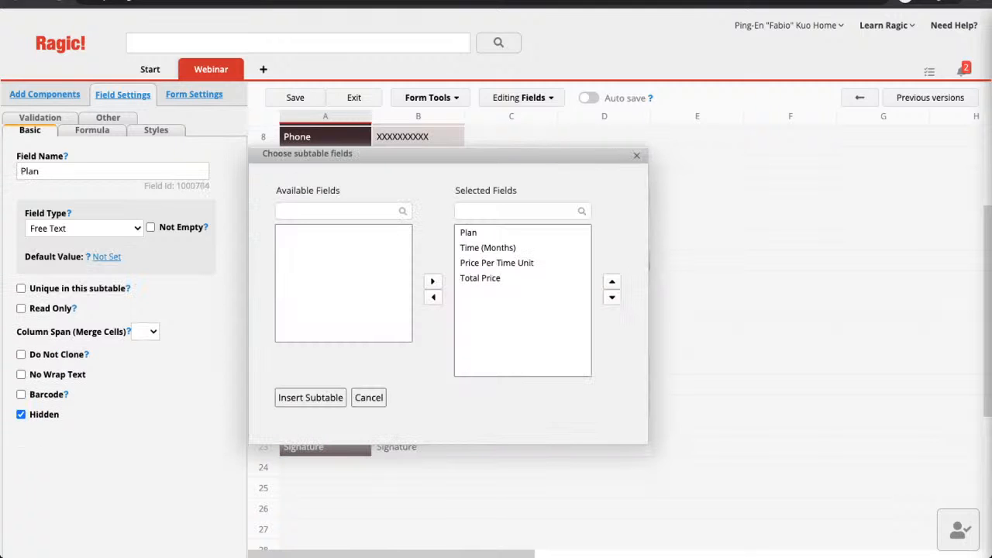
click(369, 398)
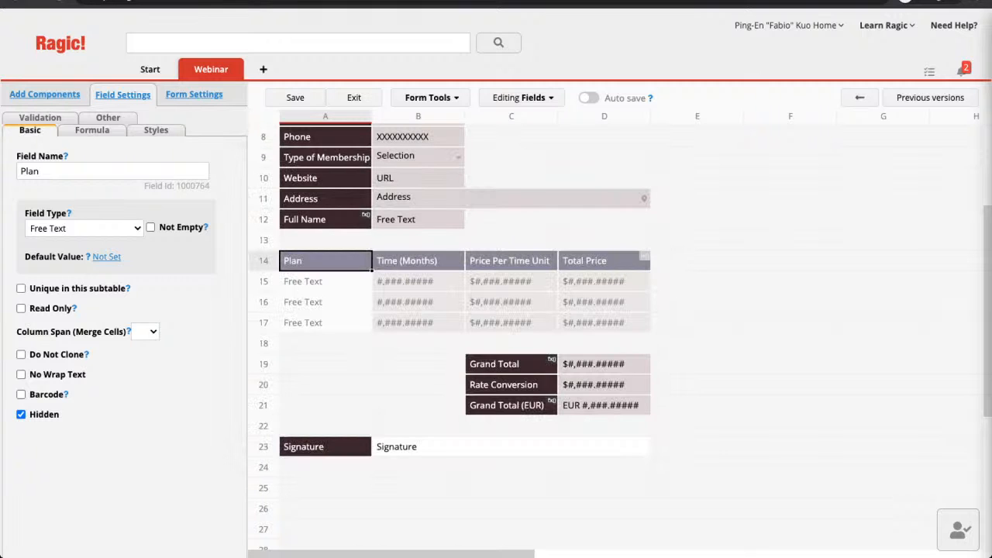
click(295, 97)
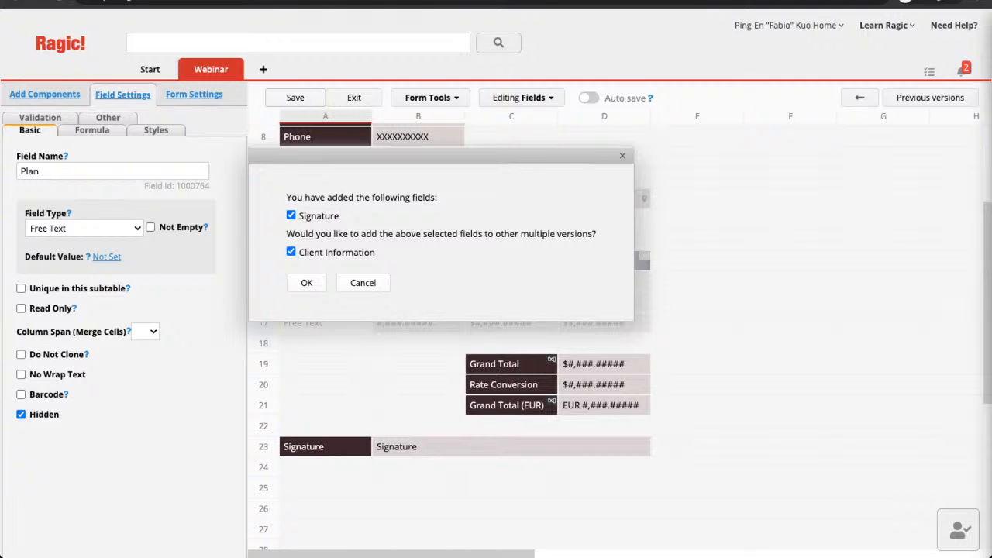
click(306, 283)
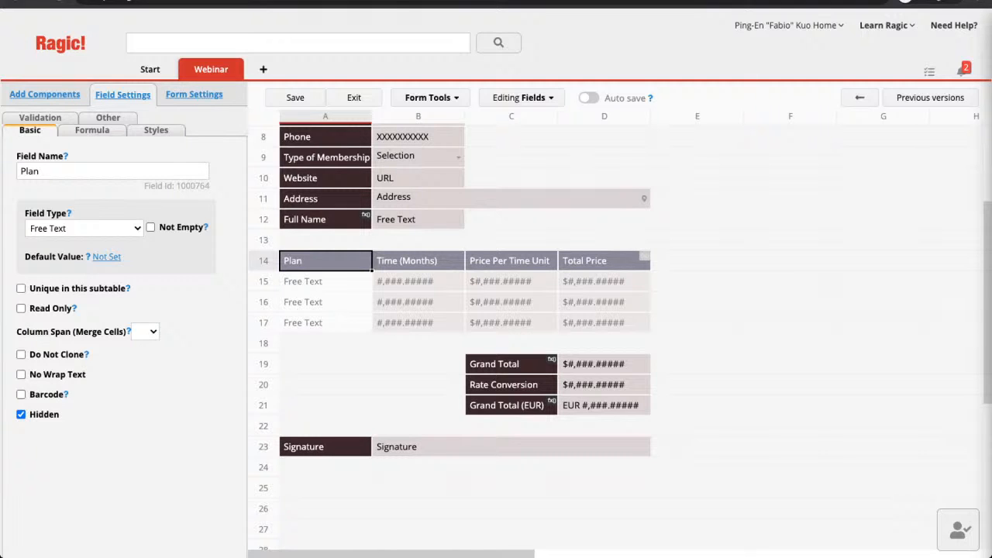
Select Date of Birth on the copy form and open Form Settings' Reminder tab.
scroll(496, 333, up, 5)
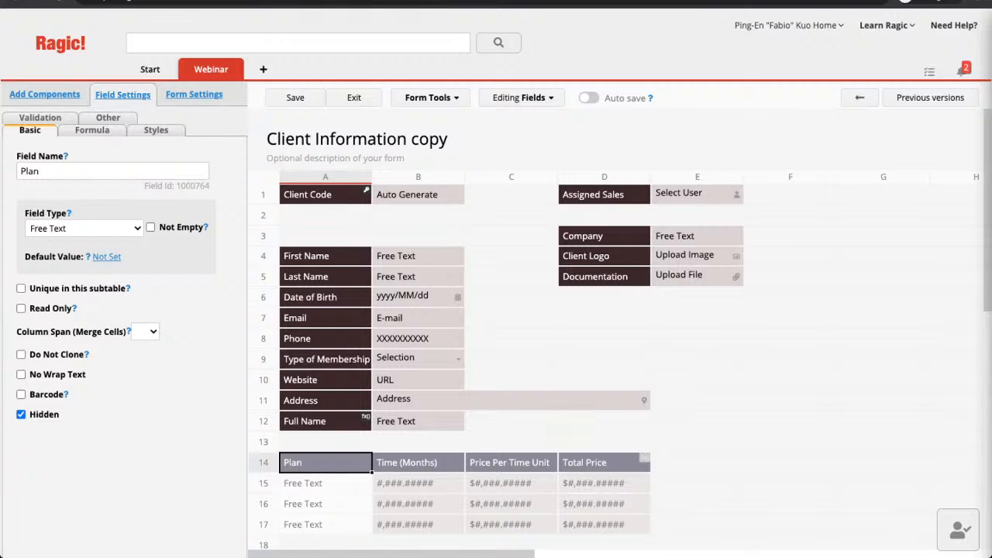
click(325, 296)
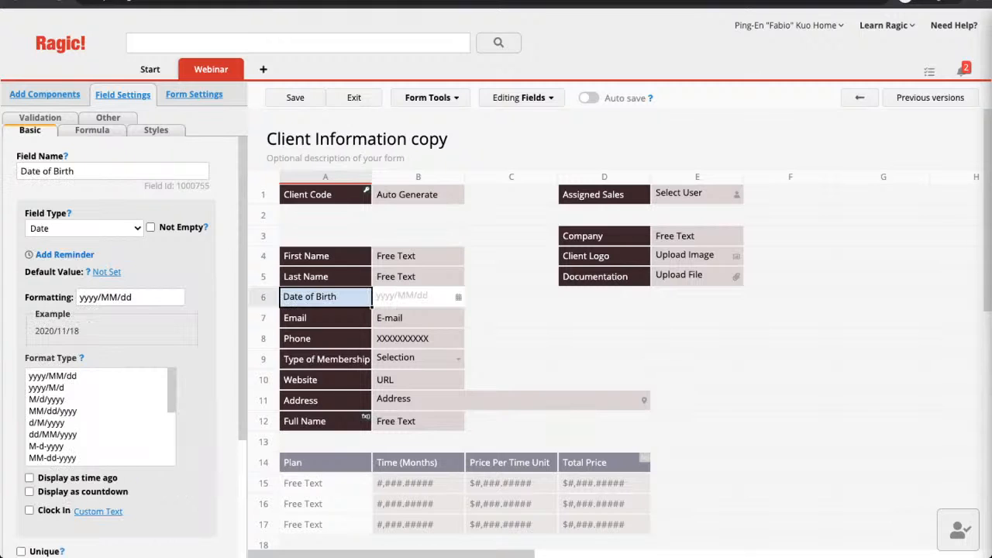
click(193, 95)
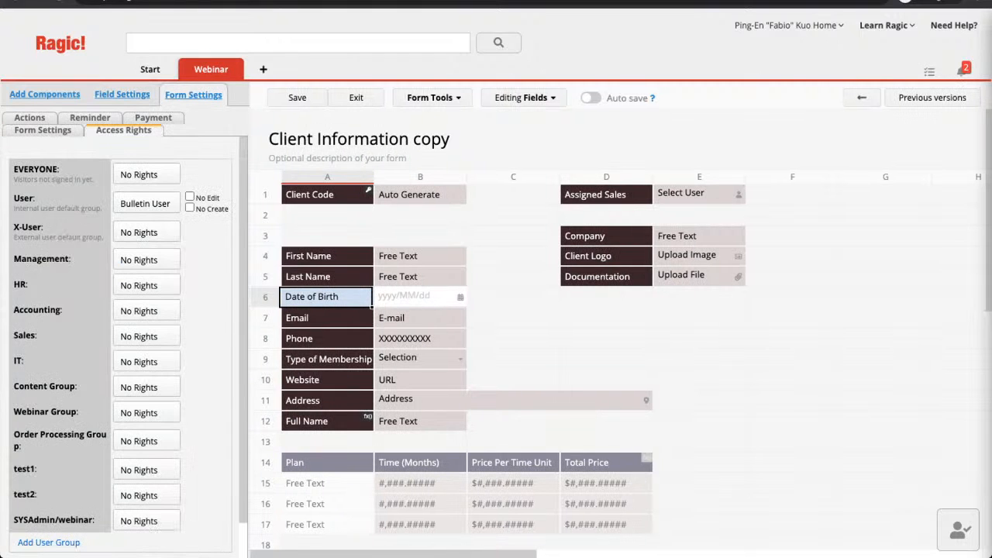
click(90, 117)
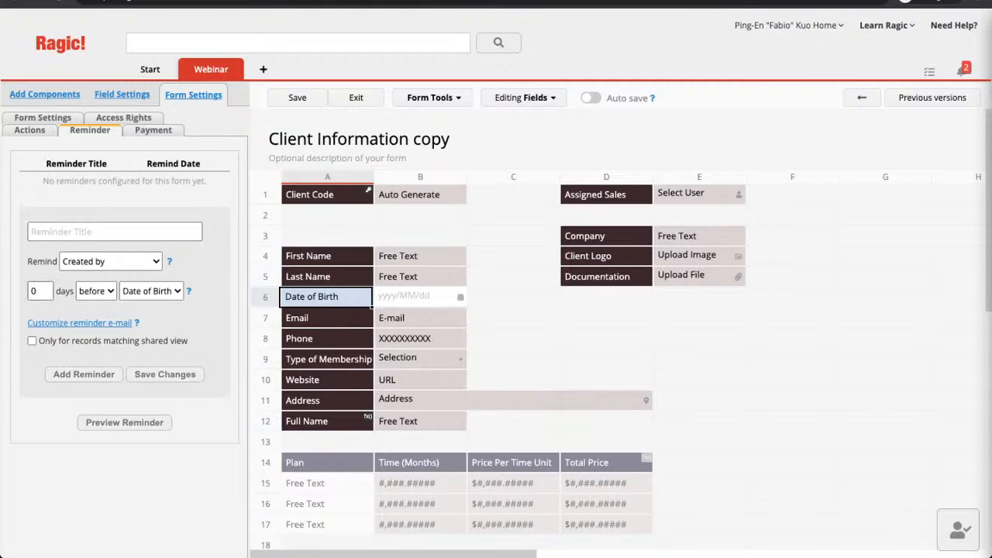
Fill in a new reminder: 30 days ahead, titled 'Use Your Birthday Gift Card', sent by Email.
click(41, 291)
text(3)
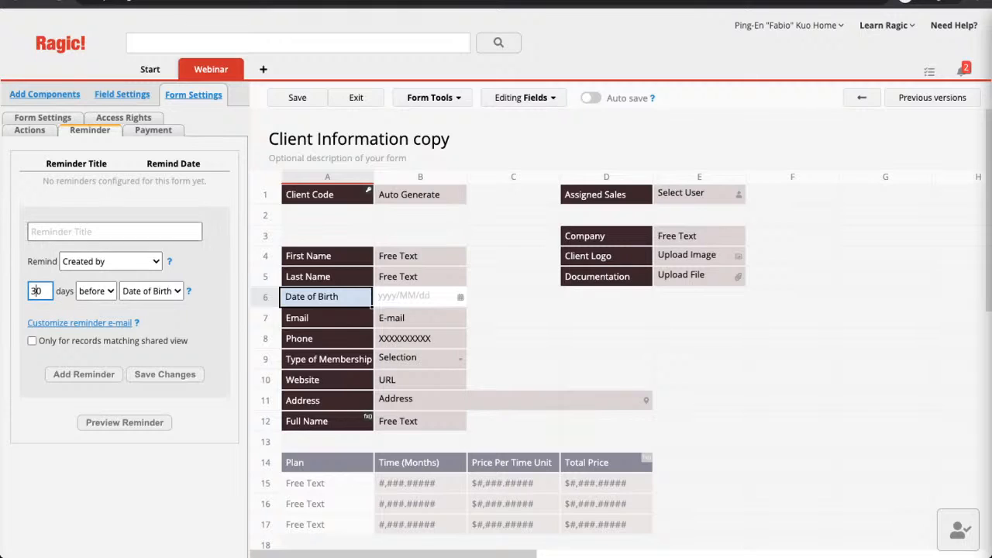
click(115, 232)
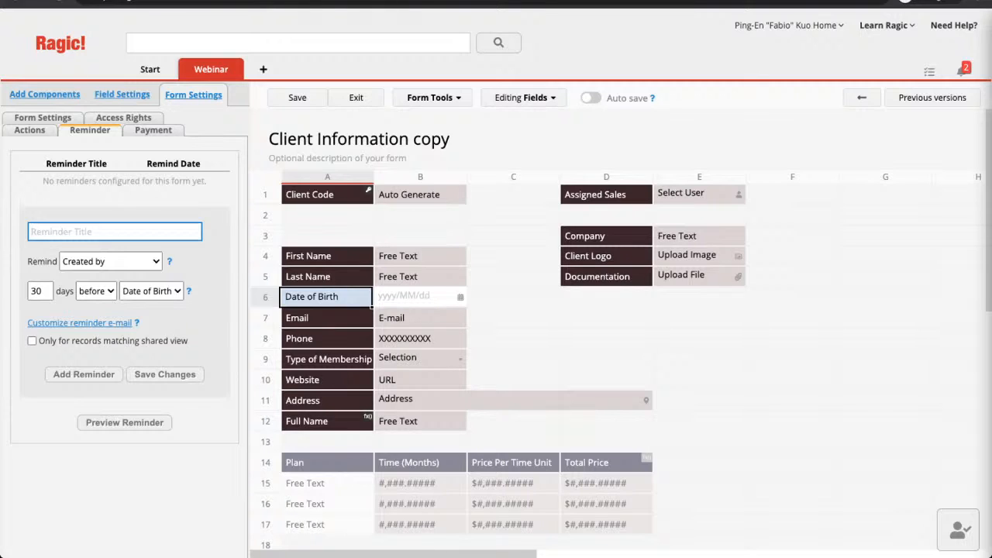
text(Use Your Birthday Gif)
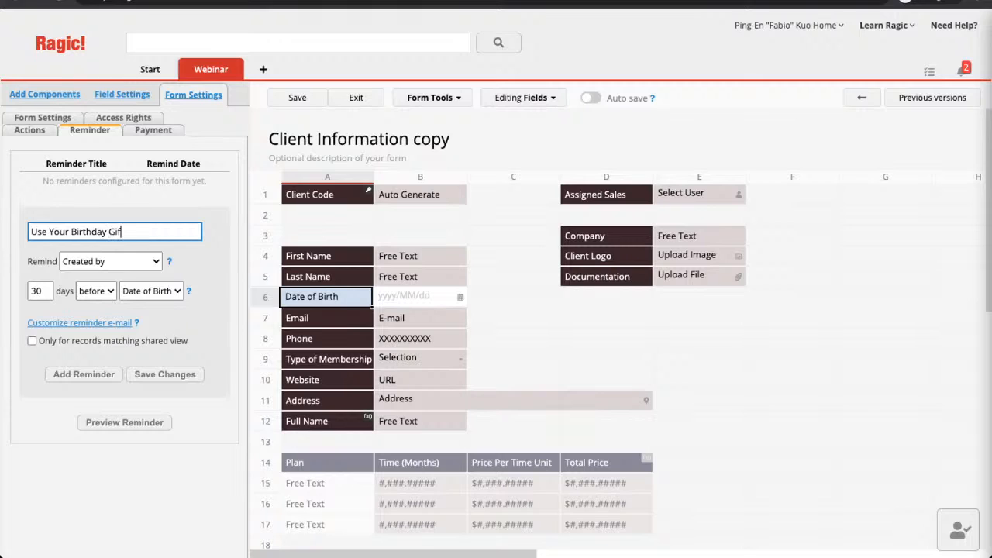
text(t Card)
key(Tab)
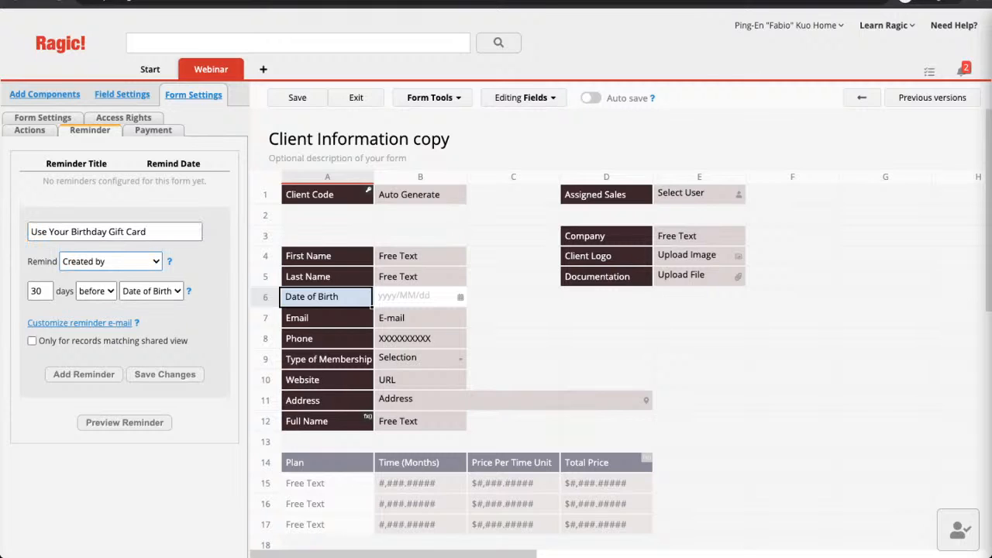
key(Down)
Add the birthday gift card reminder to the list and open its reminder e-mail customization.
click(165, 374)
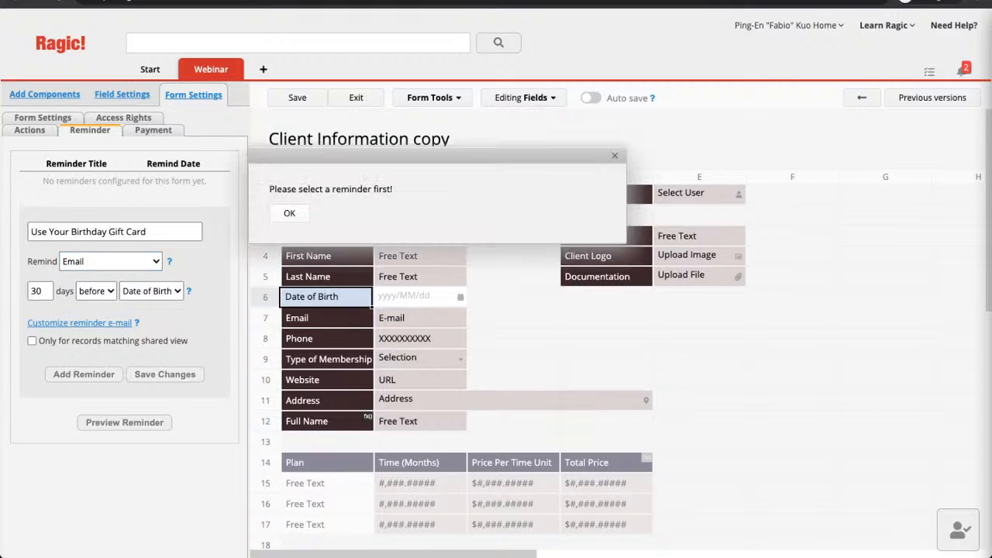
key(Return)
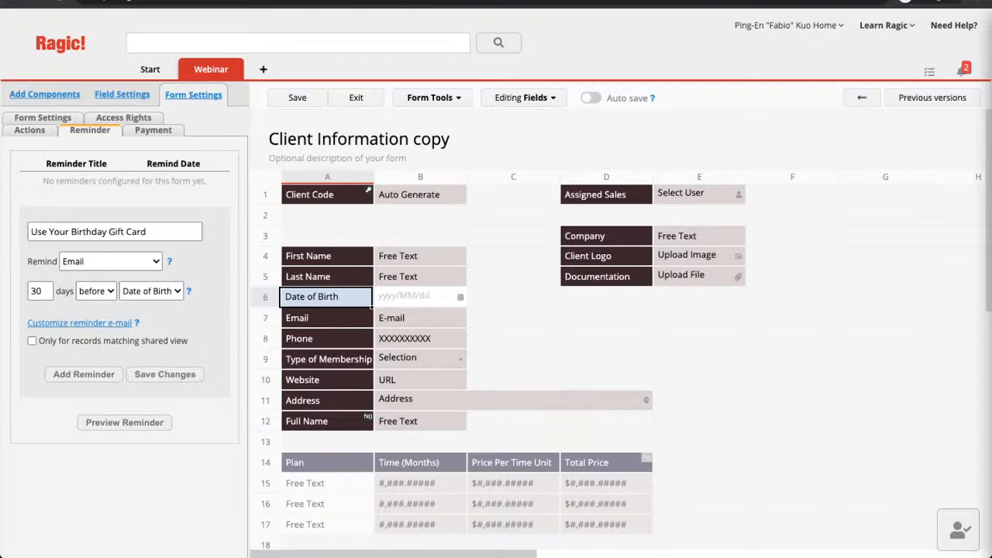
click(83, 374)
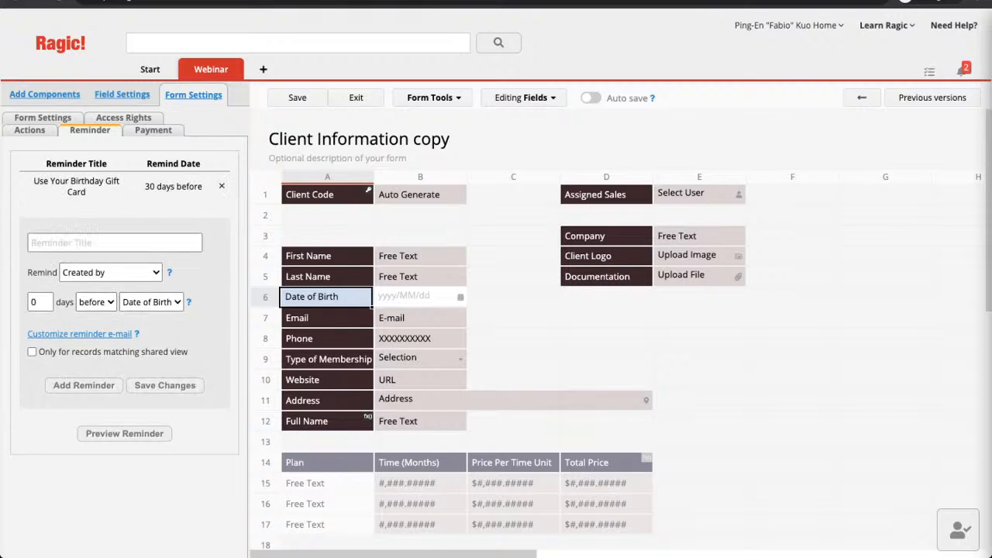
click(76, 186)
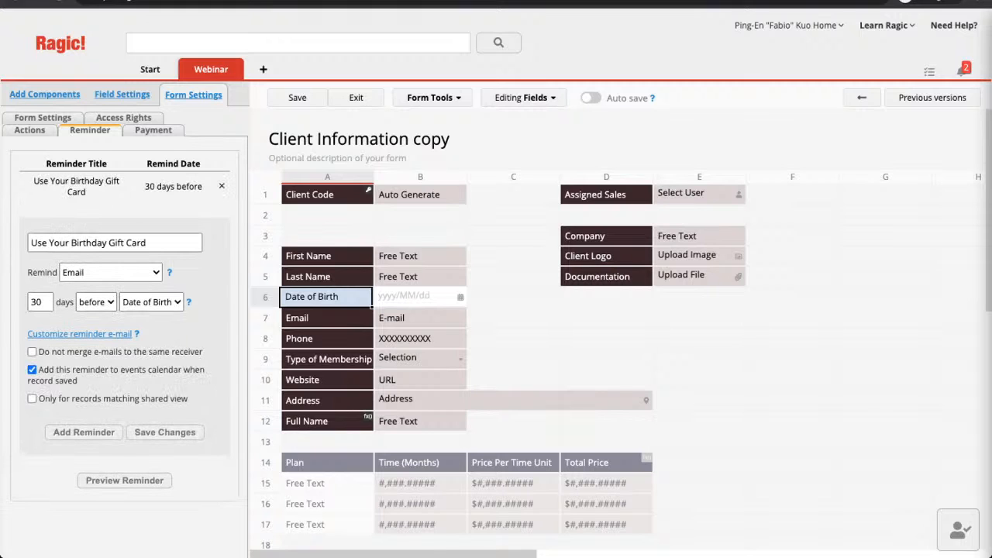
click(80, 334)
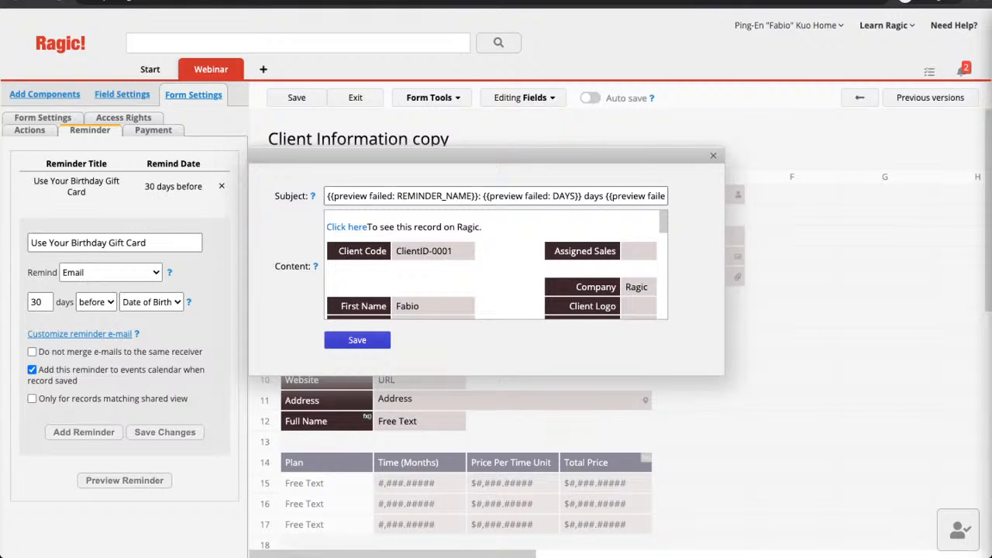
Trim the reminder e-mail subject to the reminder name, review the HTML content, and save the design.
click(496, 197)
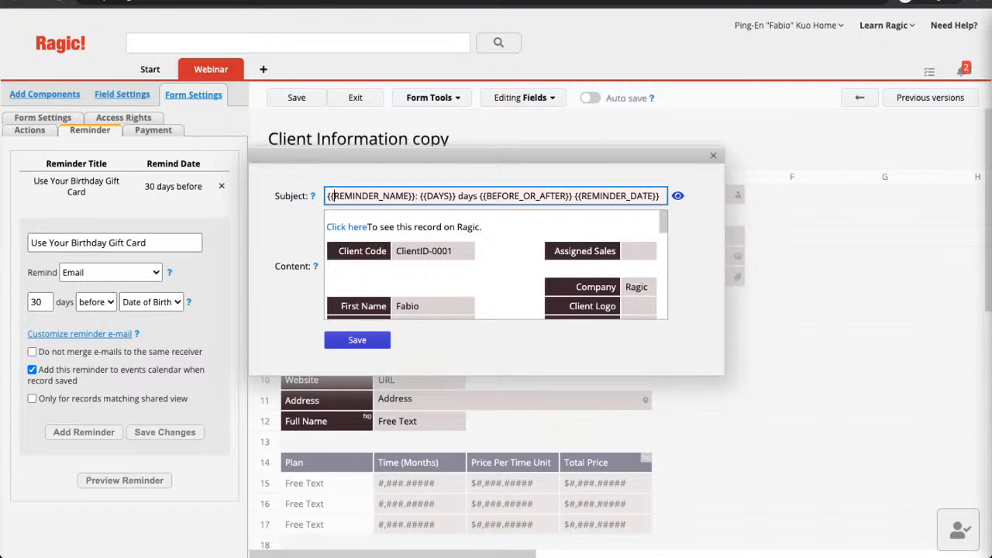
key(ctrl+a)
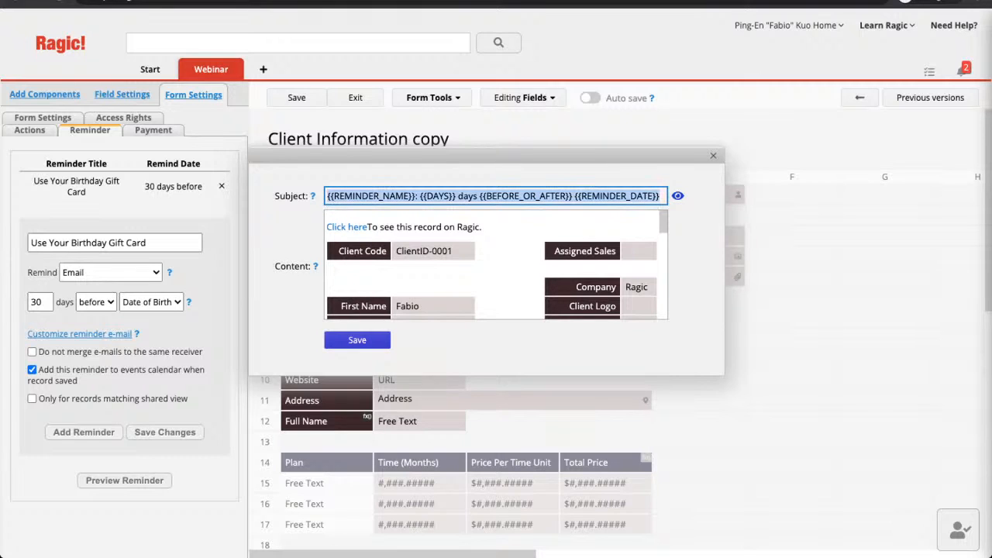
click(660, 196)
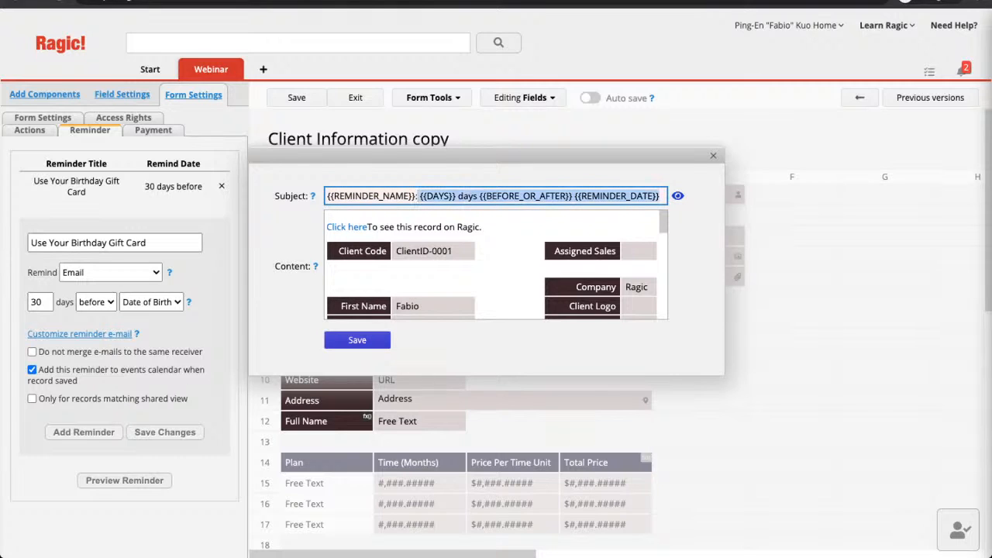
key(BackSpace)
key(BackSpace)
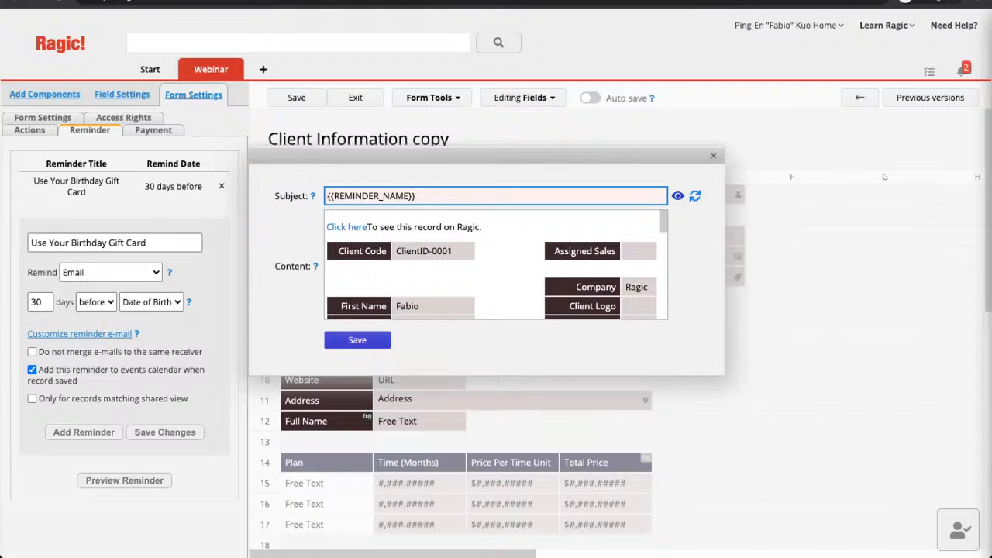
click(333, 220)
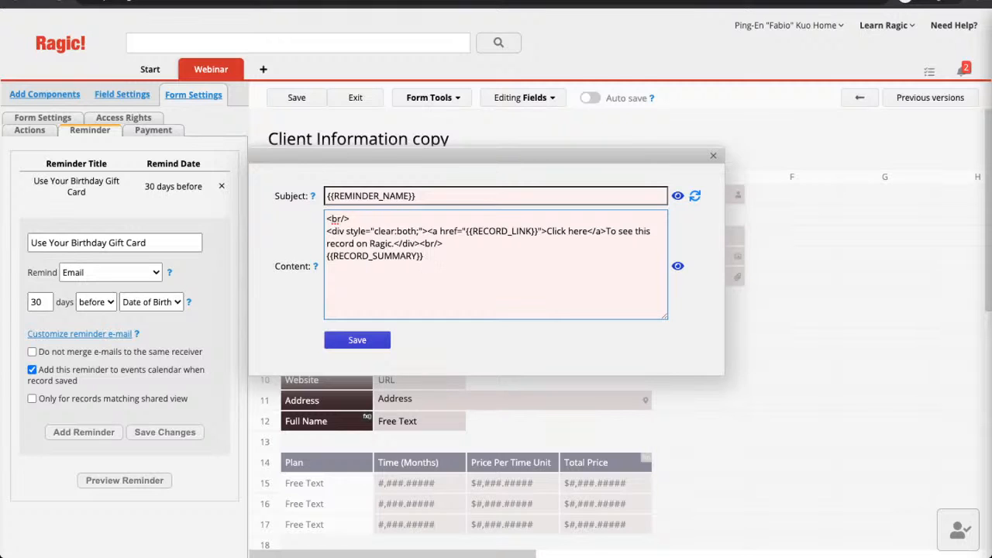
click(713, 155)
click(296, 98)
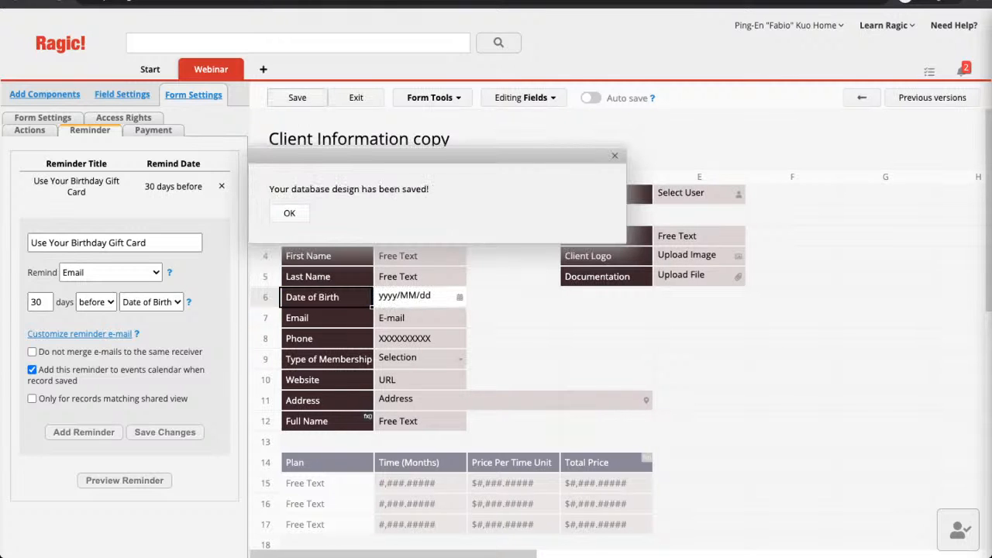
Exit design mode and open the client record in the original Client Information sheet.
click(289, 213)
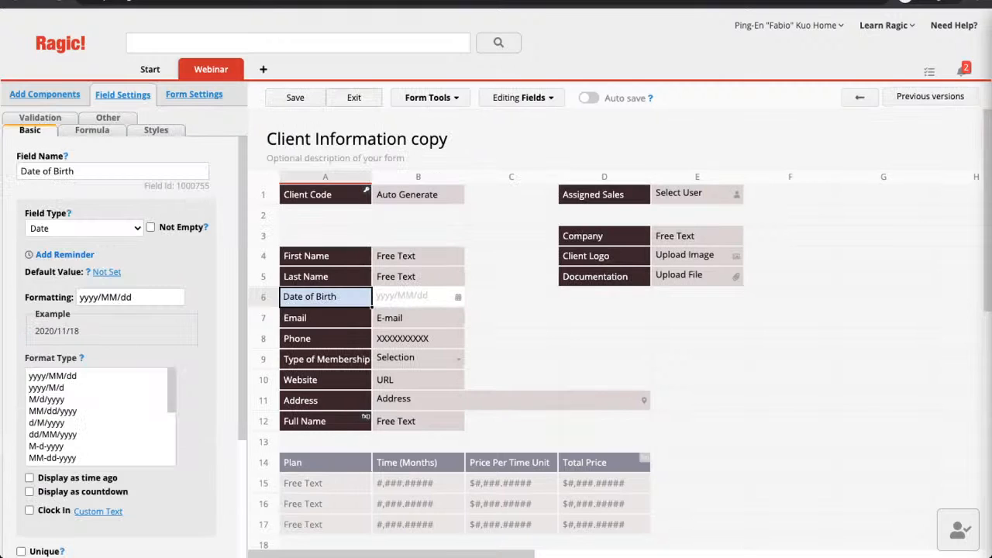
click(356, 98)
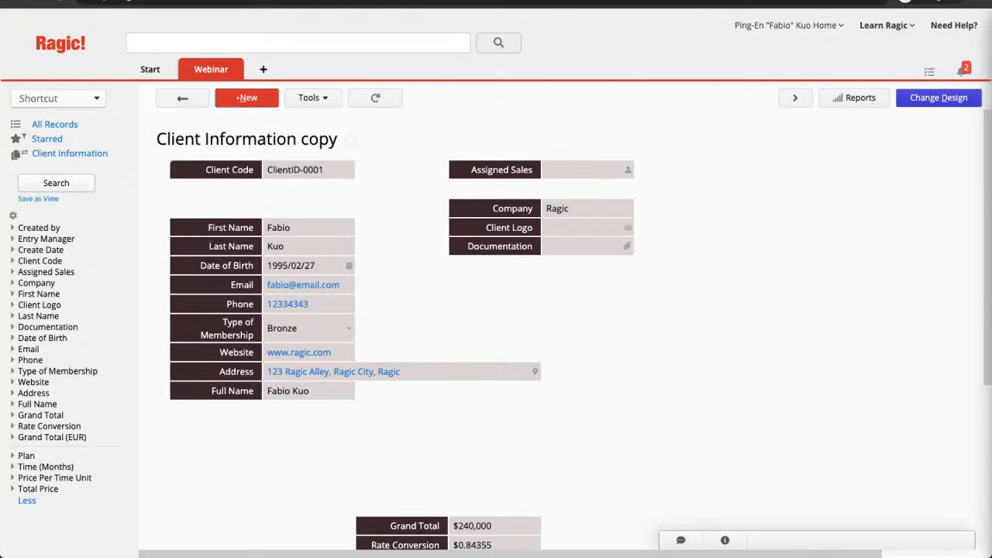
scroll(388, 325, down, 4)
scroll(387, 325, up, 3)
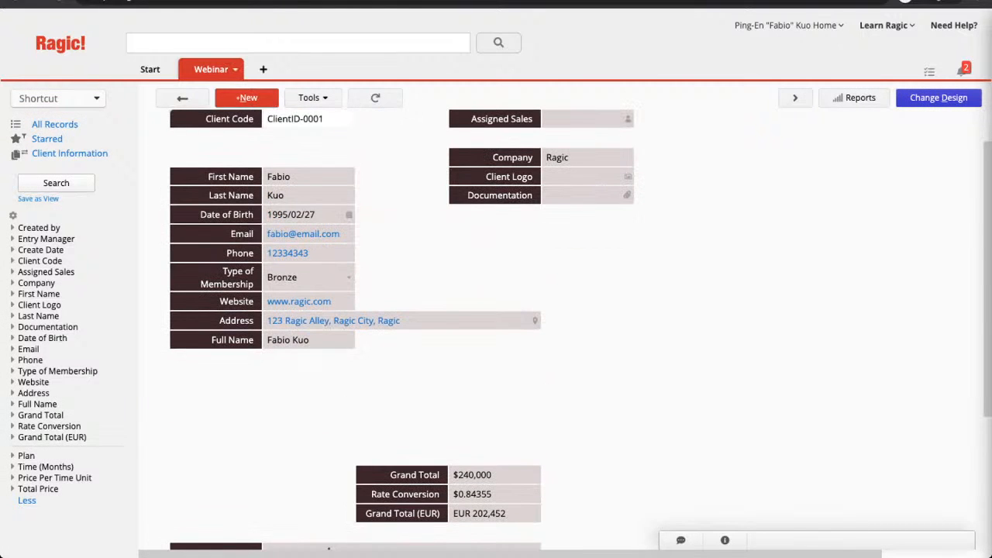
mouse_move(211, 69)
click(255, 118)
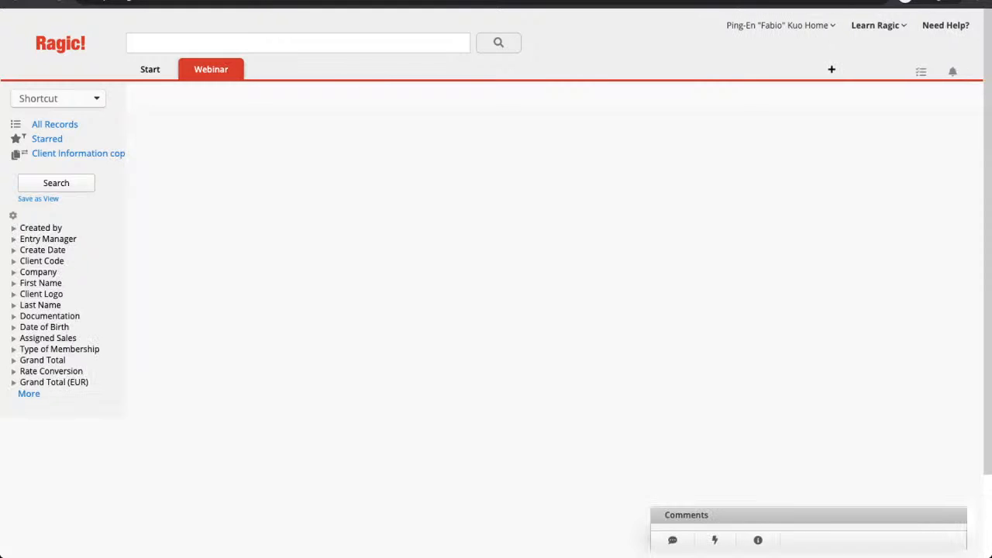
click(215, 194)
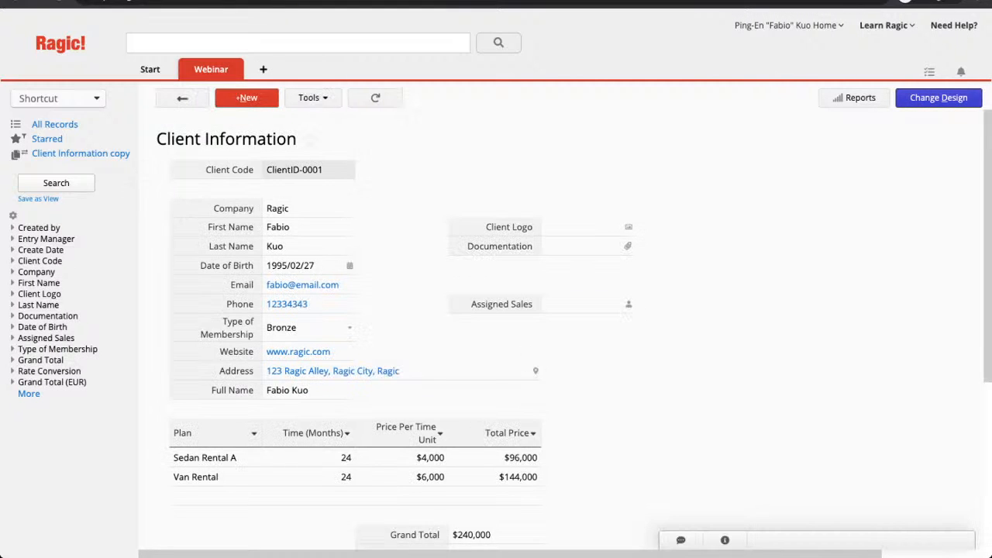
Sort the Plan subtable by Plan A to Z, then by Time (Months).
scroll(217, 367, down, 1)
click(253, 367)
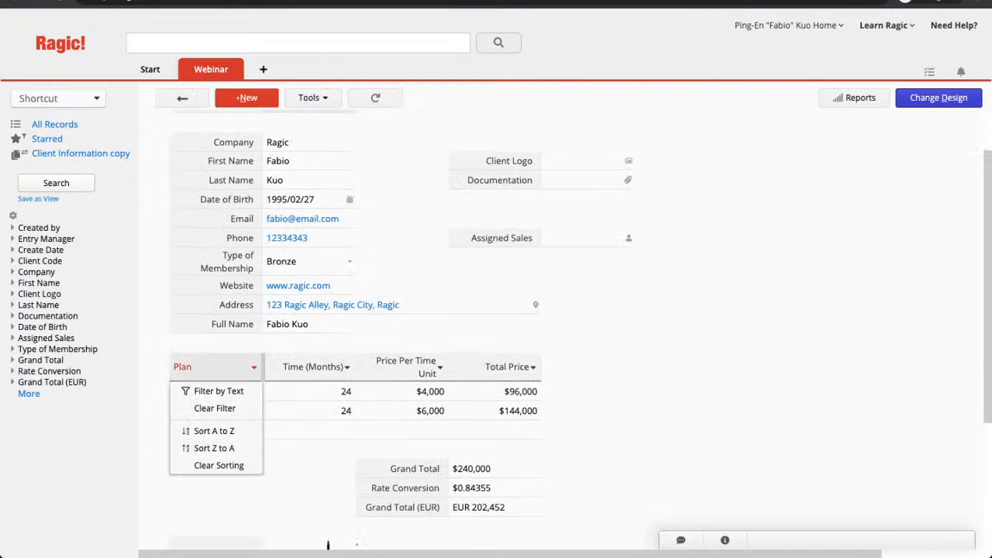
click(214, 431)
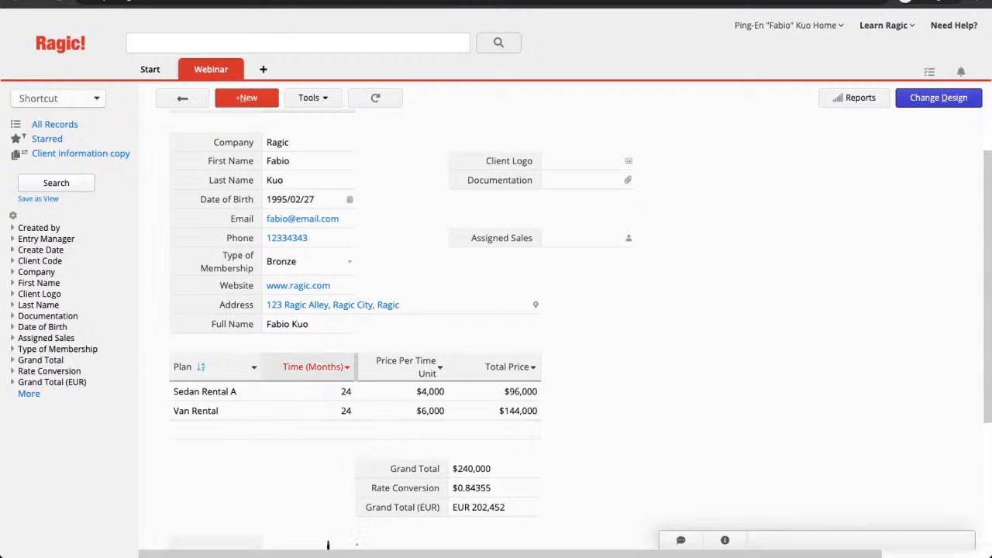
click(347, 367)
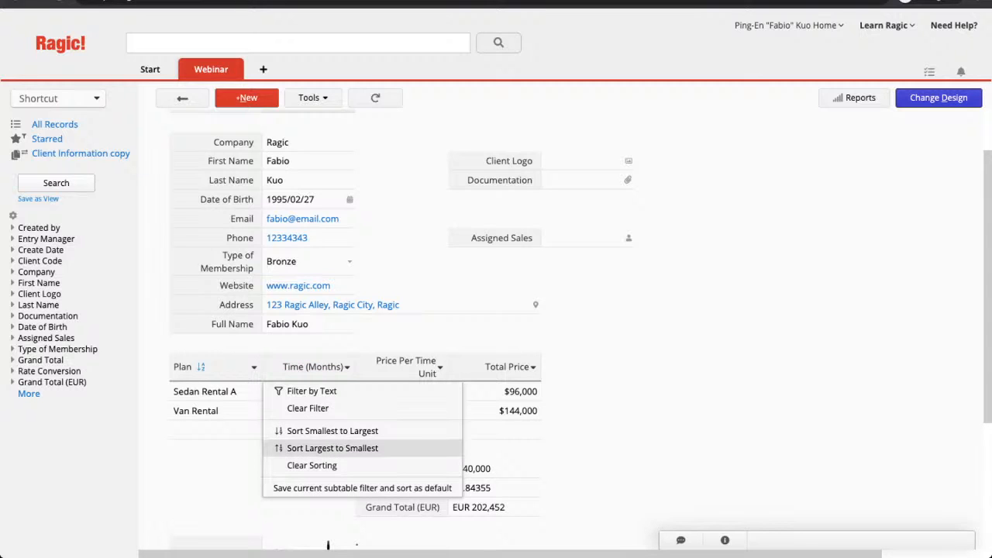
click(332, 430)
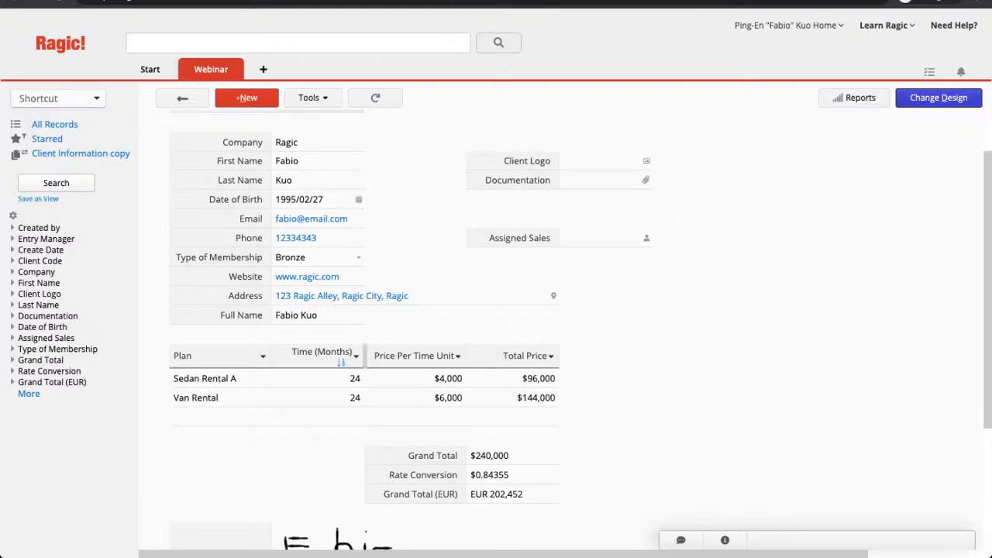
click(355, 356)
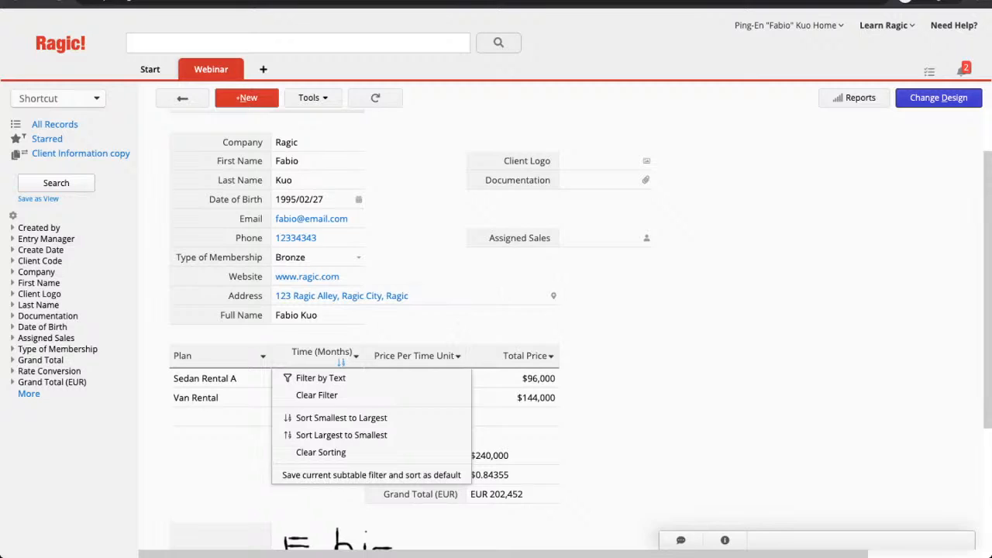
key(Escape)
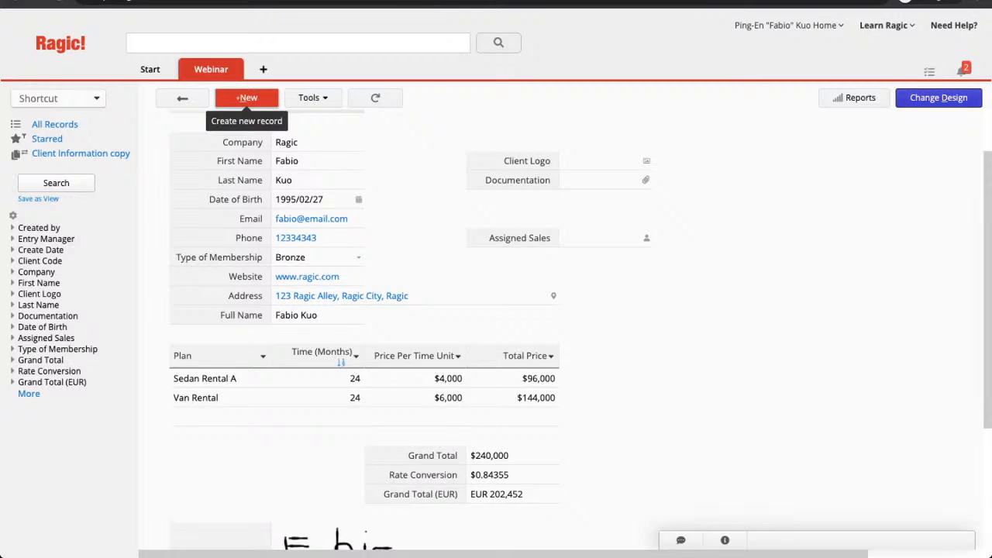
click(246, 98)
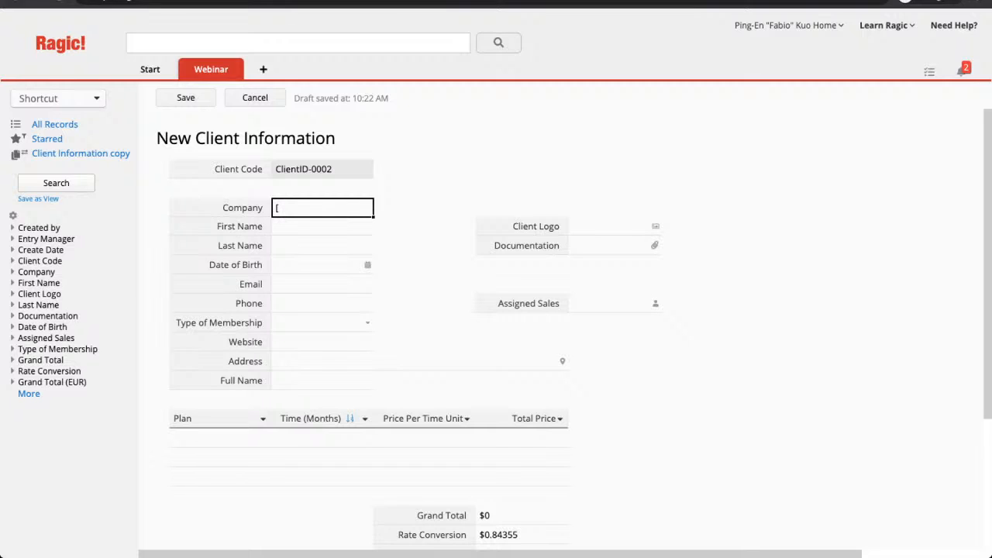
text(url=www.ragic.com]Ragic[/url)
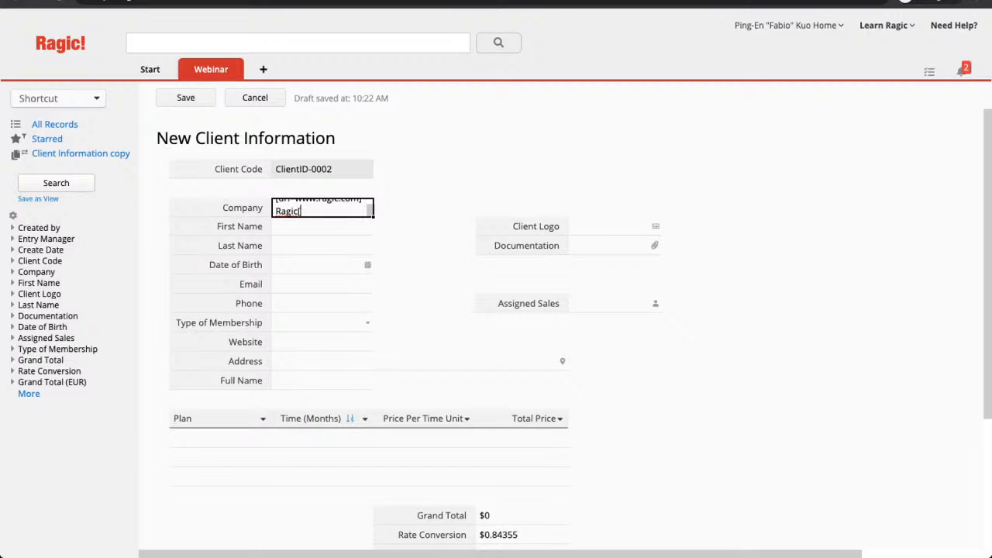
text(])
click(320, 265)
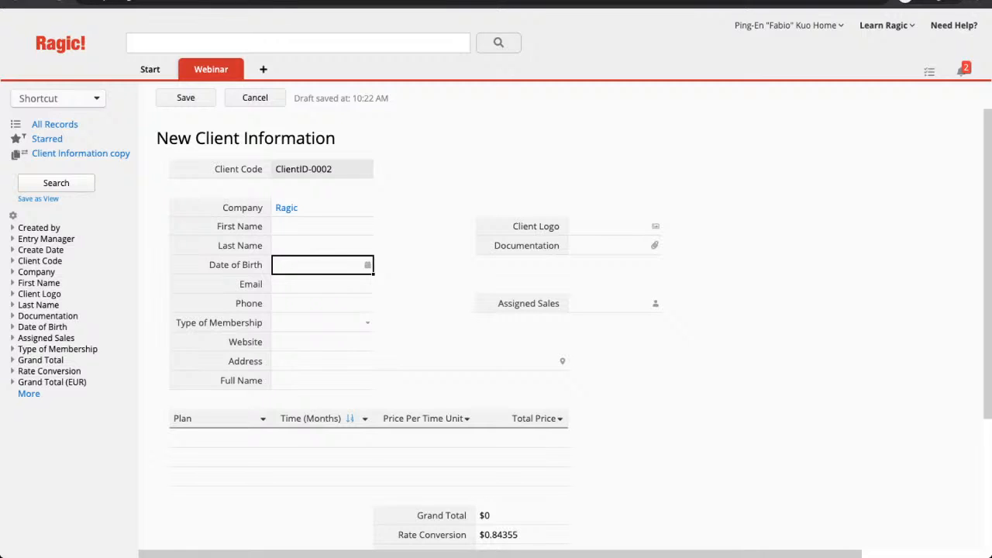
click(185, 98)
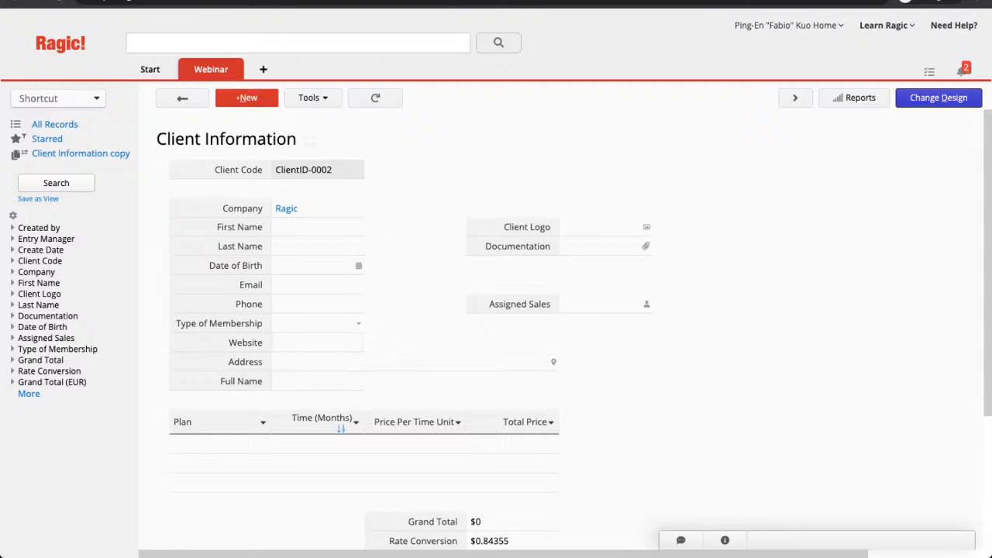
Apply a Filter by Text of 'A' on the Plan column, then switch to Change Design.
scroll(573, 331, down, 1)
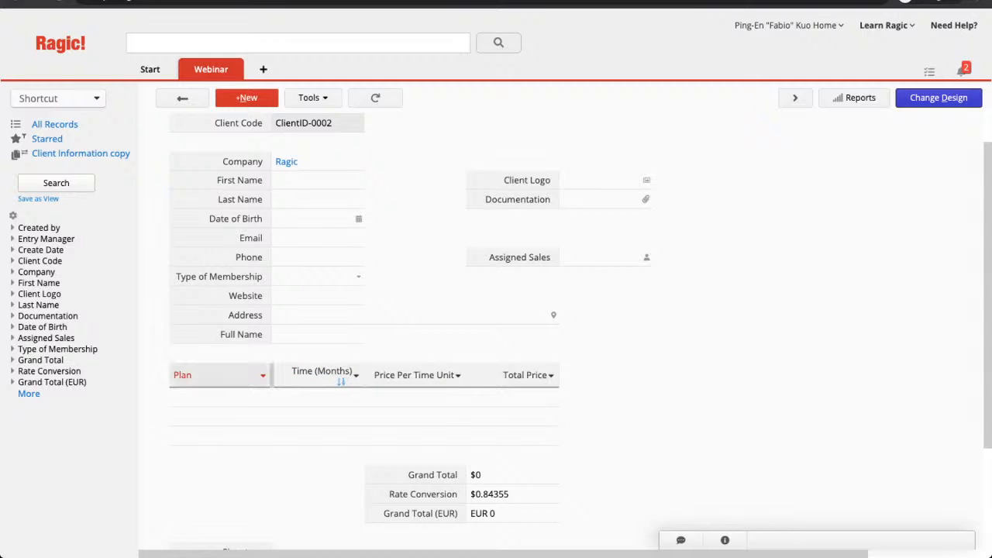
click(262, 375)
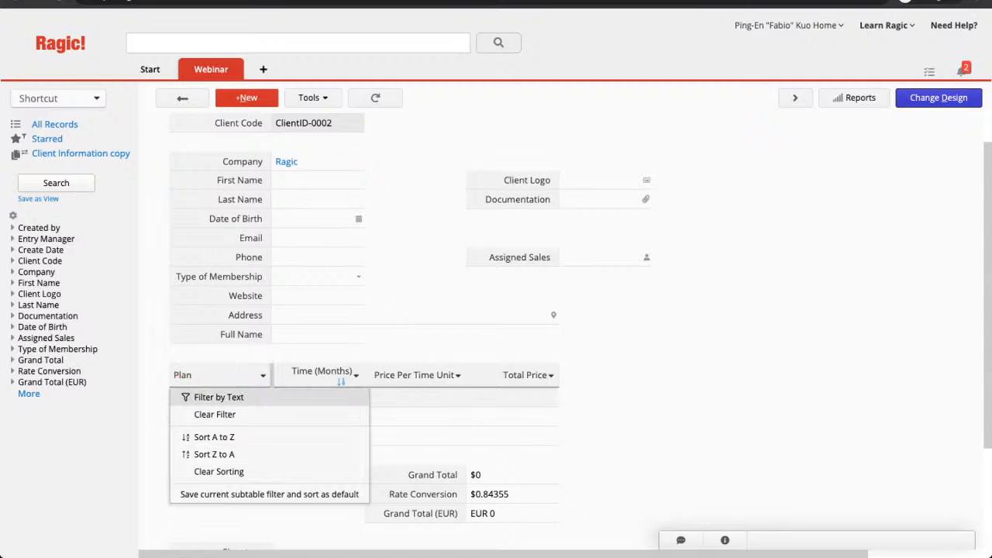
click(219, 397)
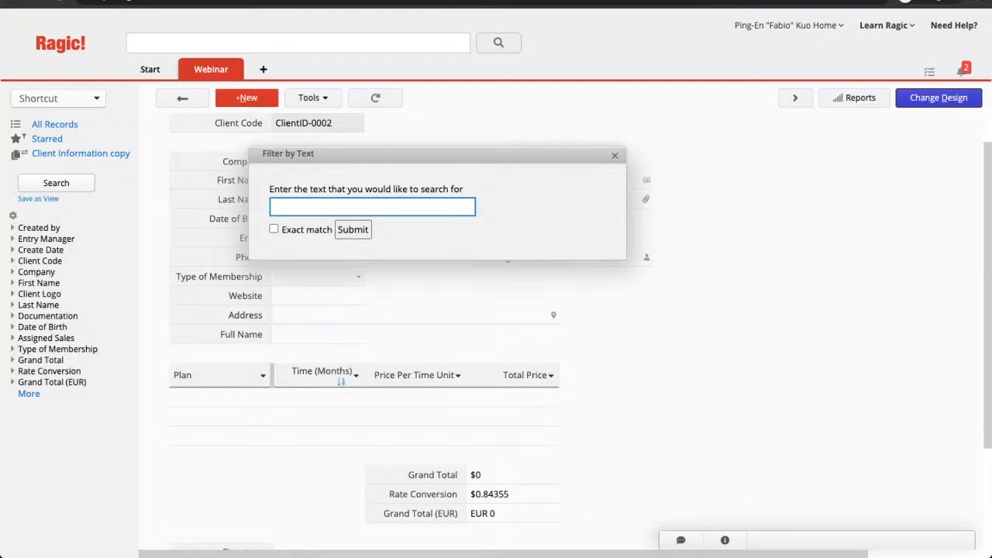
text(A)
click(352, 229)
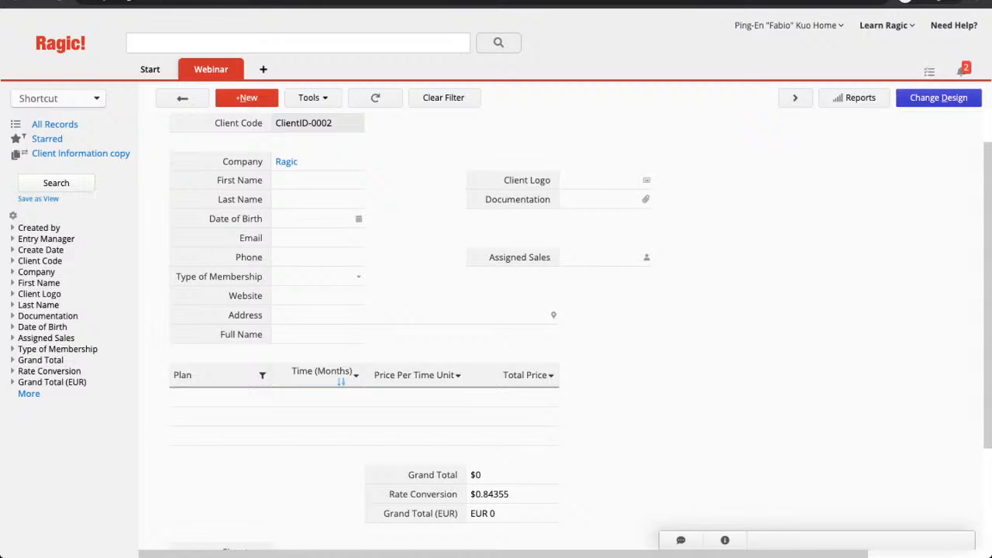
click(938, 98)
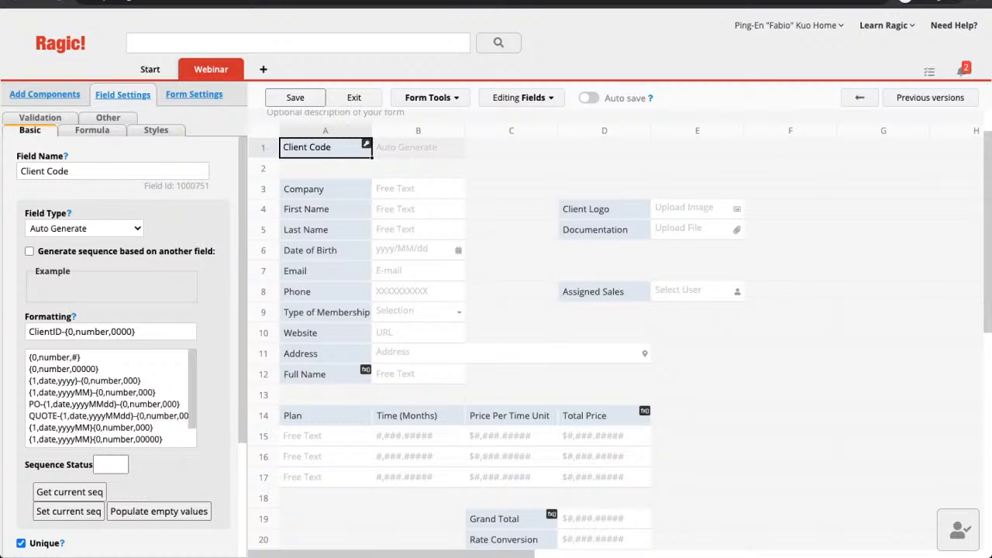
Check the Selection Title Field setting, keeping Client Code as title, then select the Company cell.
click(194, 94)
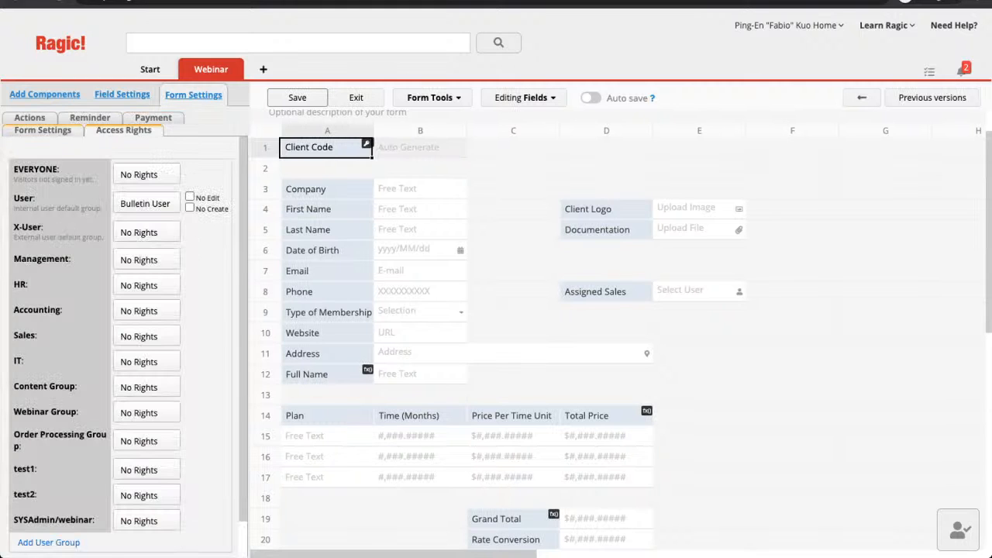
click(43, 130)
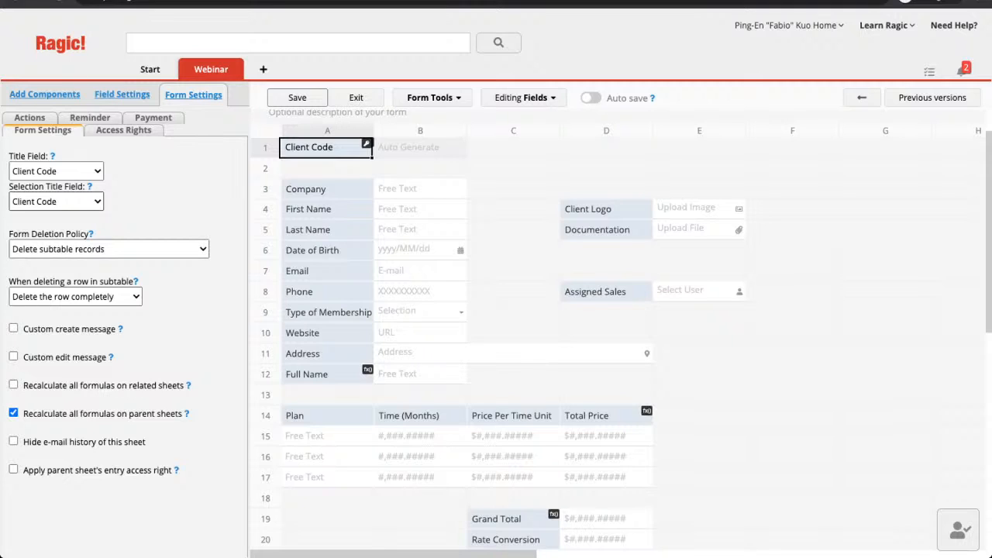
click(56, 201)
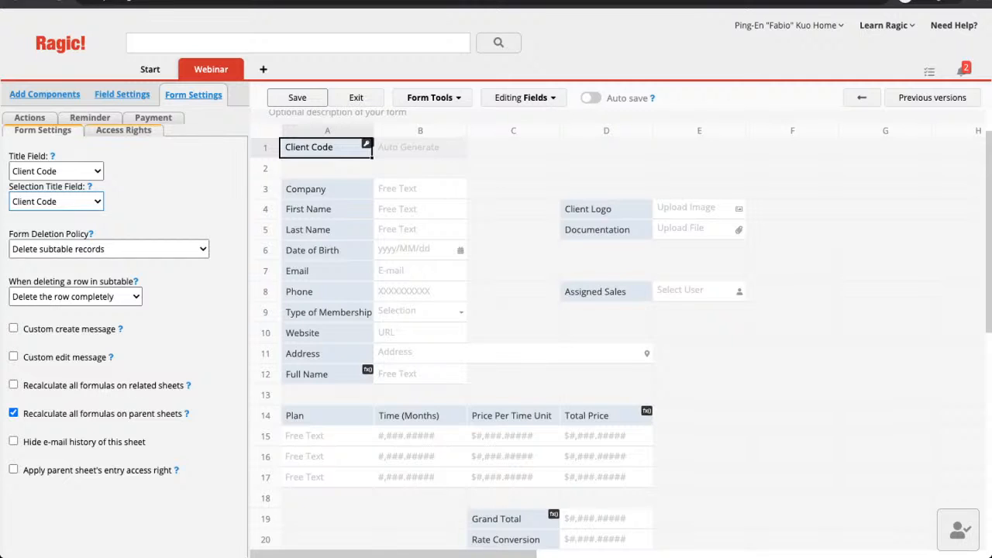
click(326, 189)
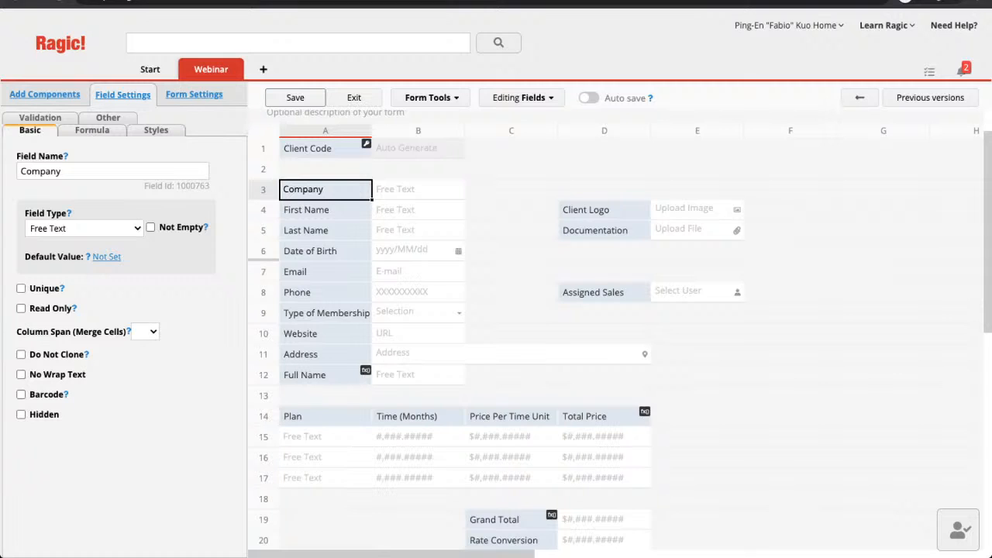
Mark Company as Not Empty with default value 'Ragic', save the design and exit.
click(150, 227)
click(107, 256)
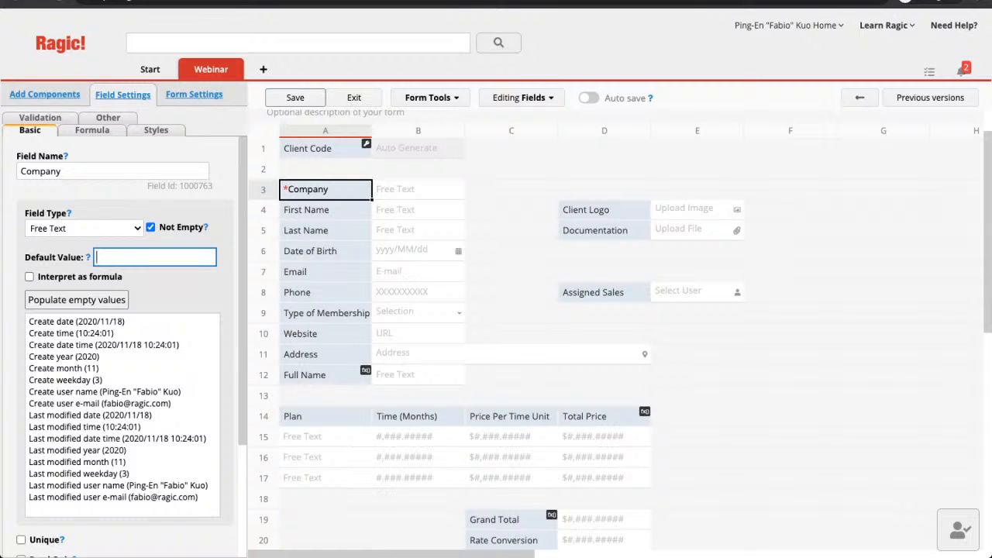
text(Ragic)
click(294, 97)
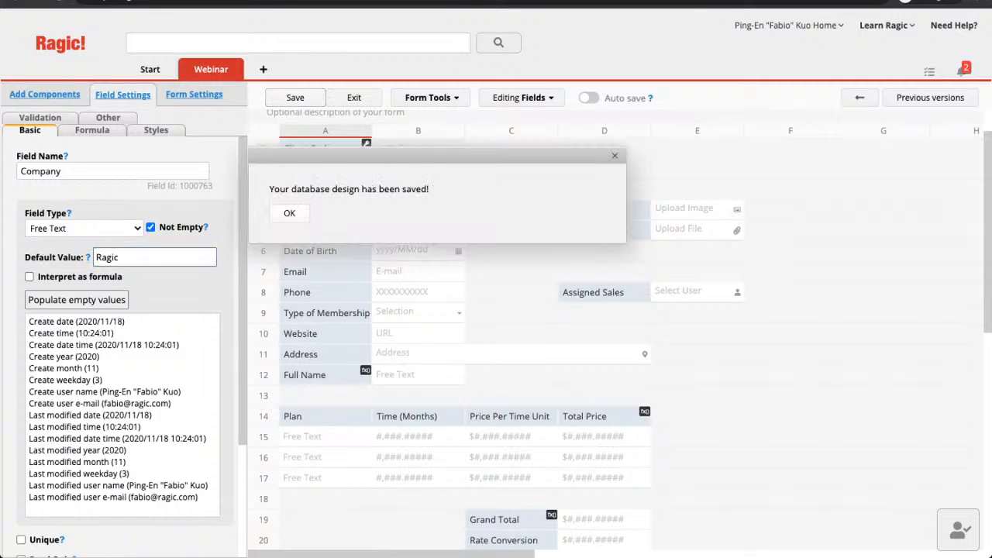
click(354, 98)
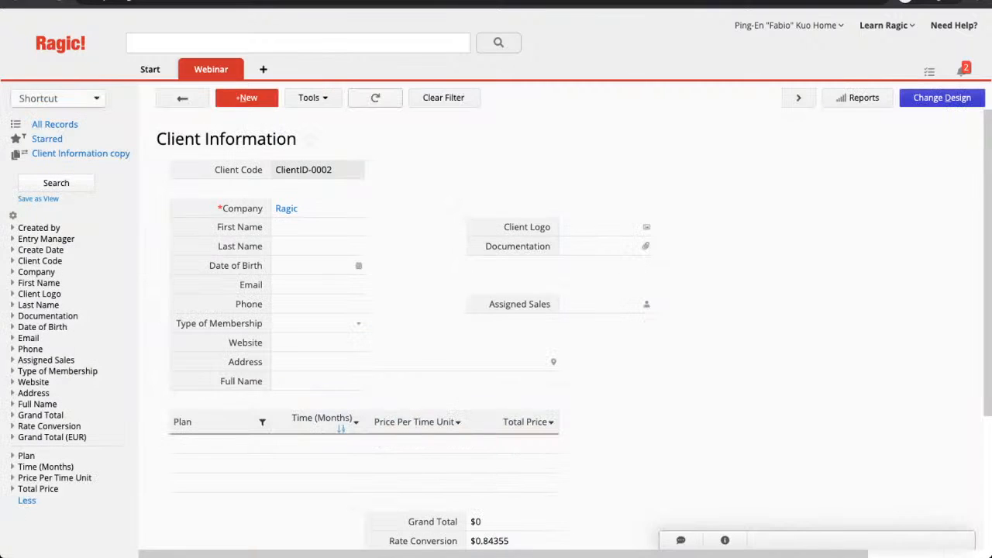
Start a new record with Company cleared and see the save rejected for an empty Company.
click(246, 98)
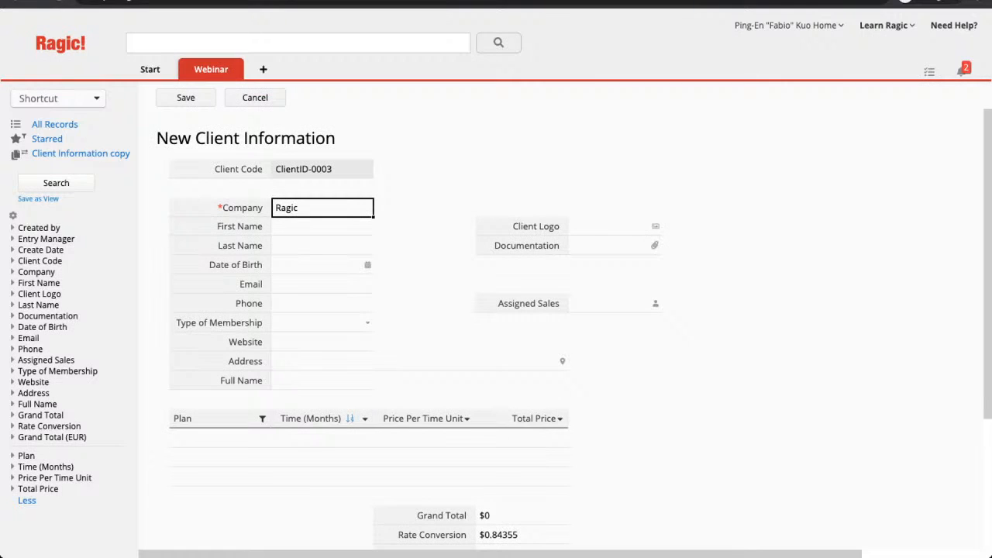
key(ctrl+a)
key(BackSpace)
click(319, 265)
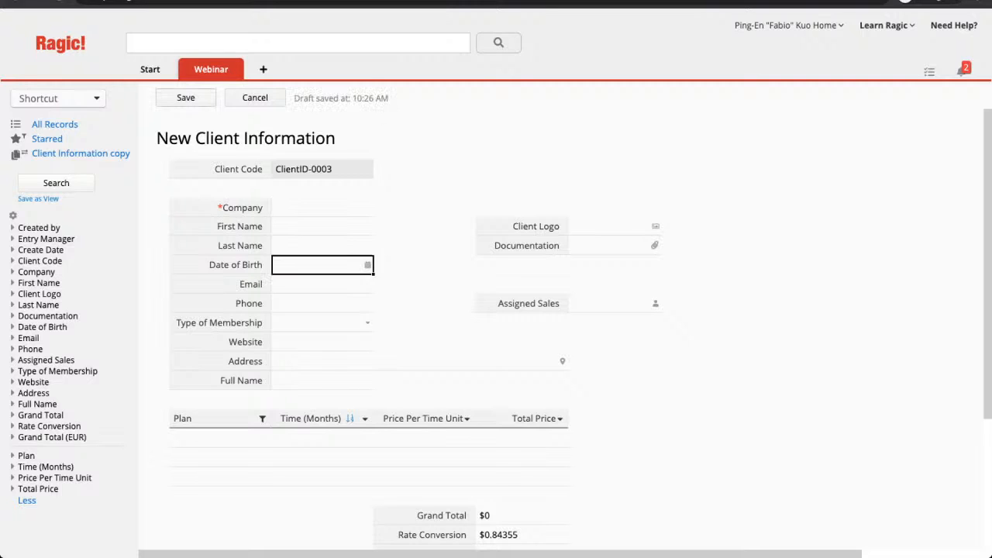
click(186, 98)
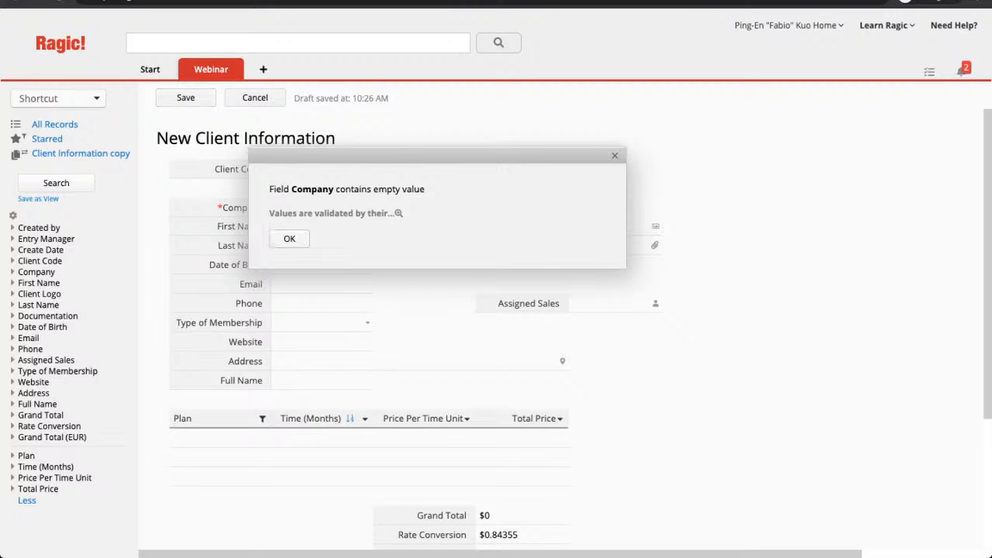
click(289, 239)
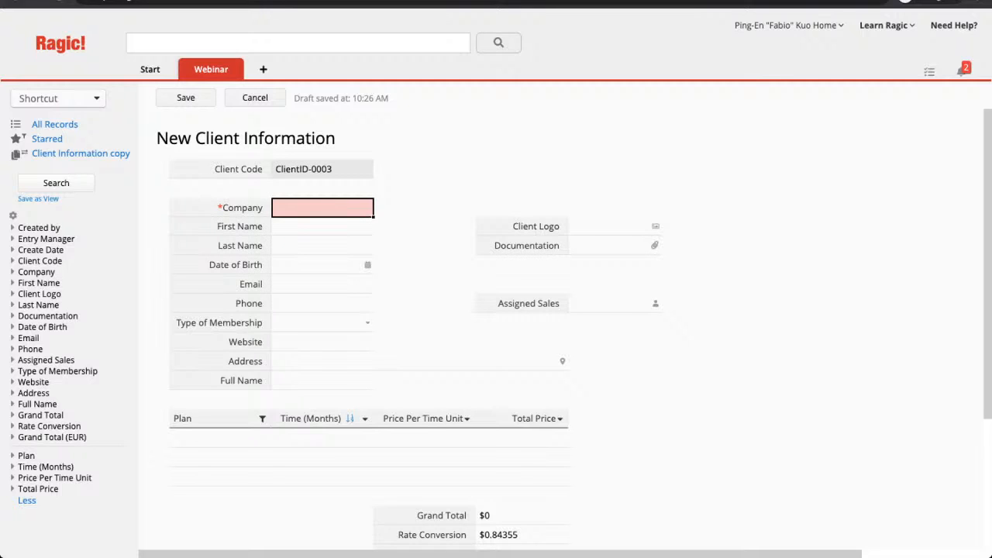
Enter invalid e-mail 'ababacade', see the save rejected, then cancel and leave the unsaved record.
click(322, 284)
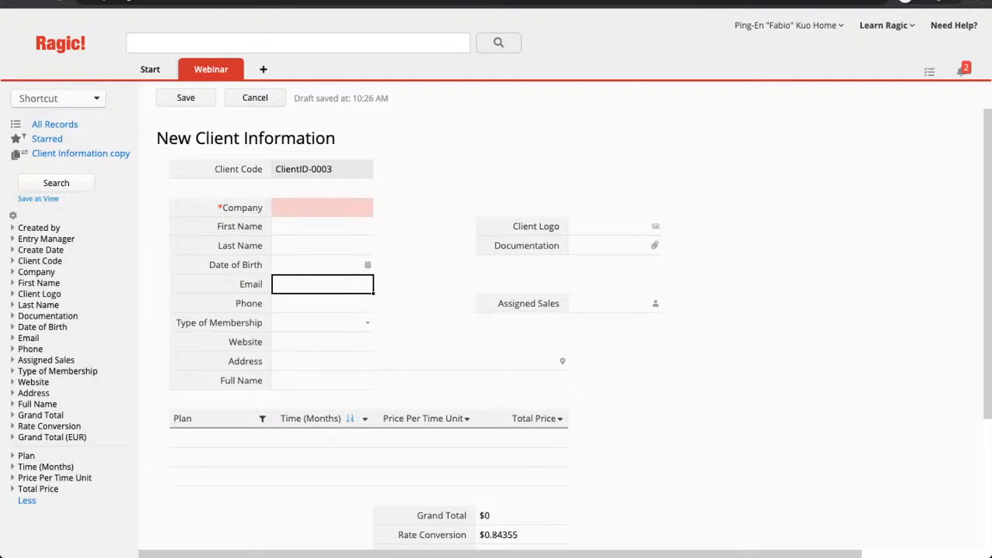
text(ababacade)
click(185, 97)
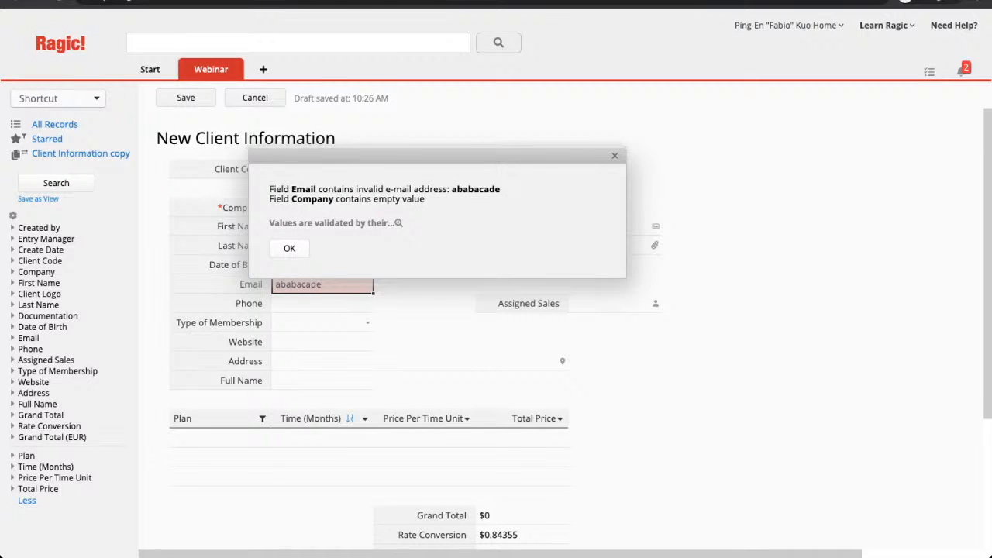
click(298, 252)
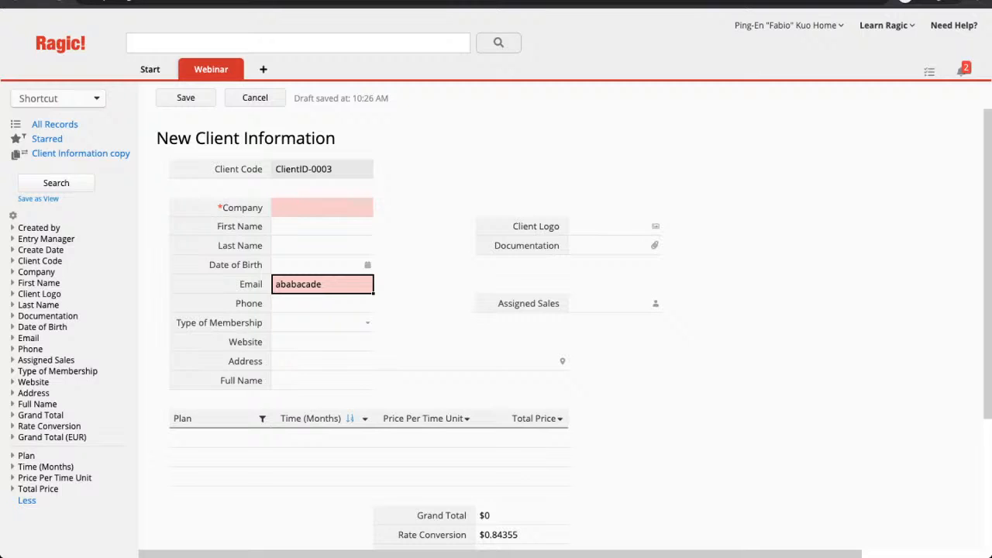
click(185, 98)
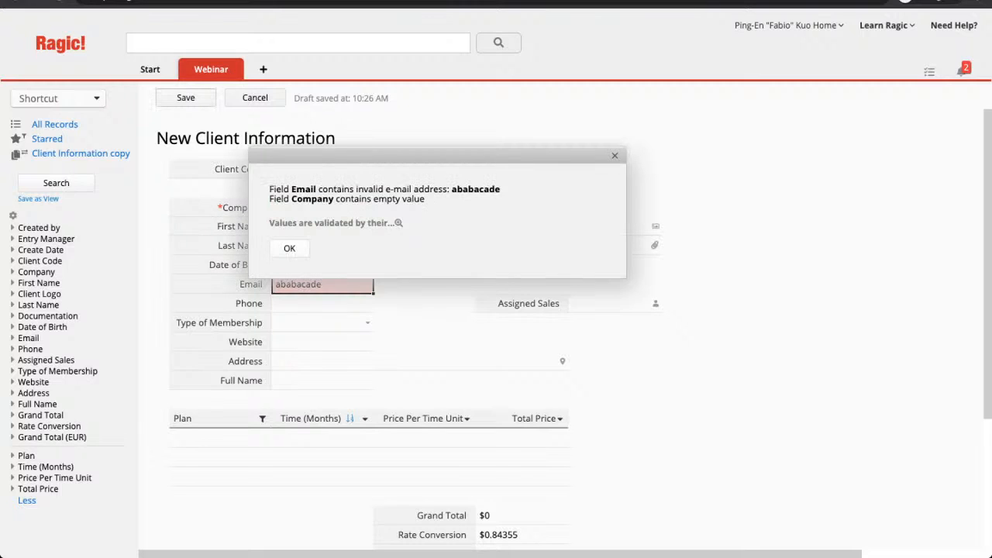
click(255, 98)
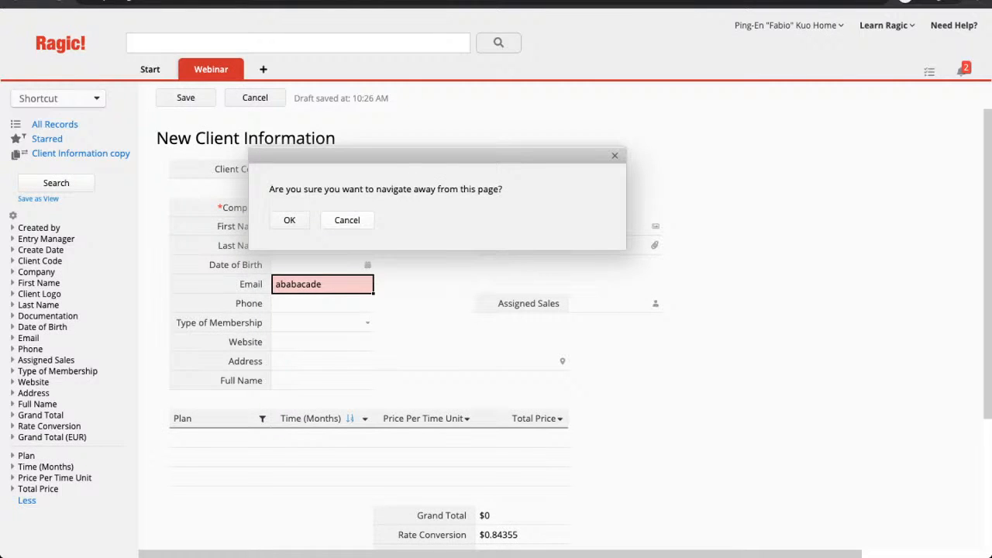
click(289, 220)
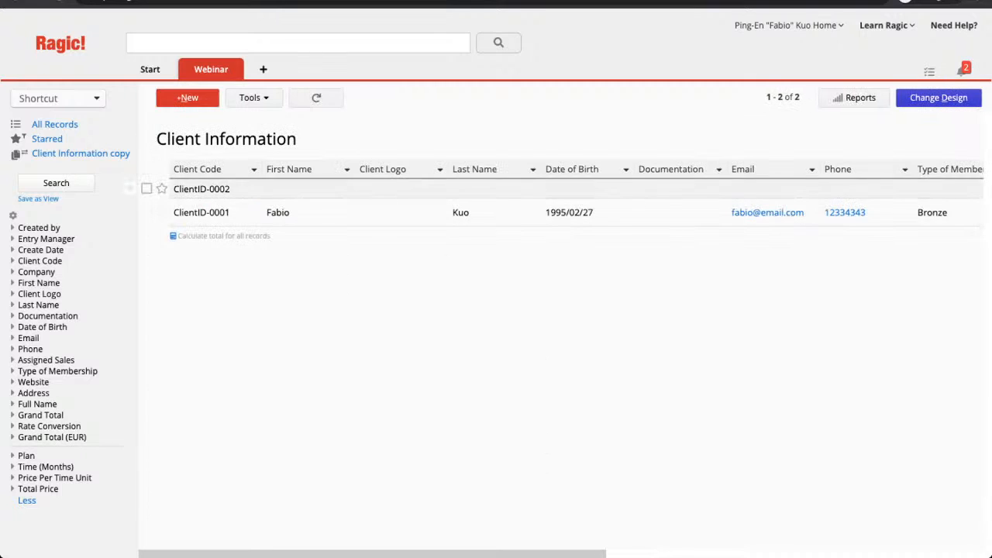
scroll(403, 212, right, 1)
scroll(403, 212, left, 1)
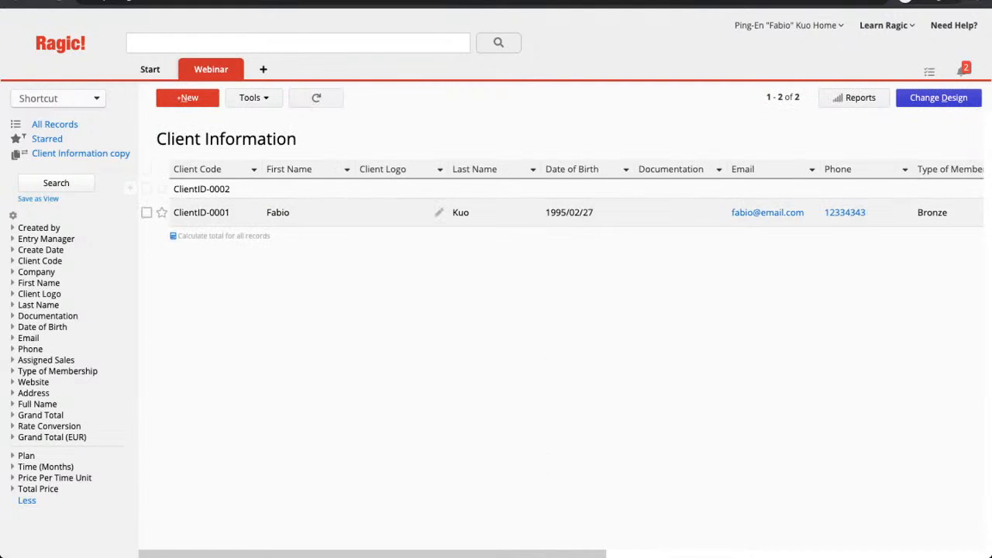
scroll(403, 212, right, 1)
scroll(403, 212, right, 5)
scroll(403, 213, left, 6)
scroll(403, 212, right, 5)
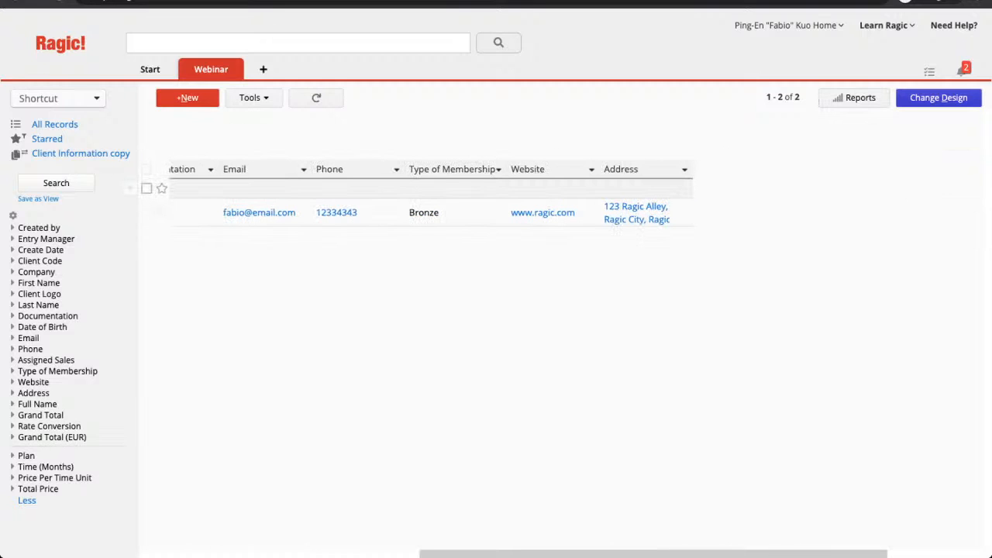
scroll(403, 212, left, 5)
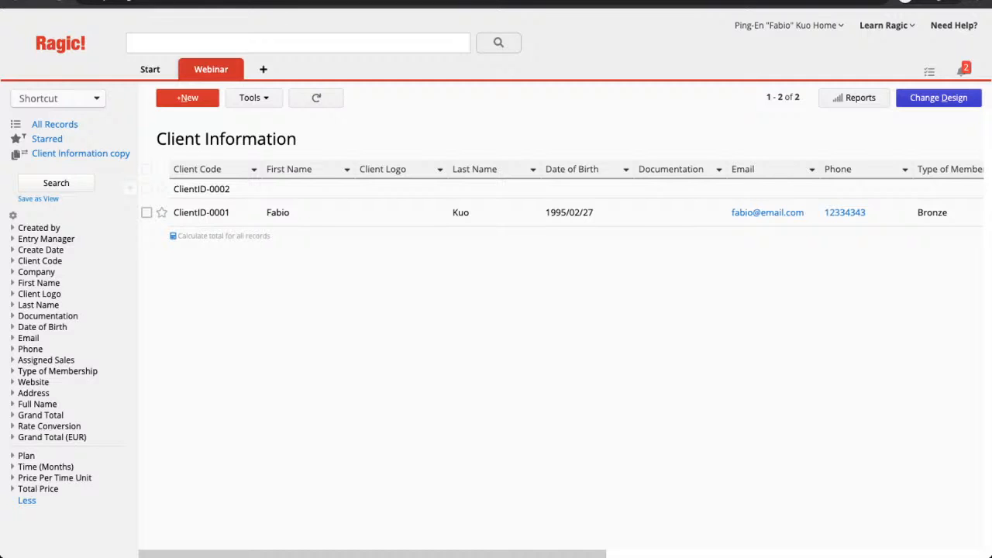
Replace First Name and Last Name with Full Name in the listing page fields.
click(939, 98)
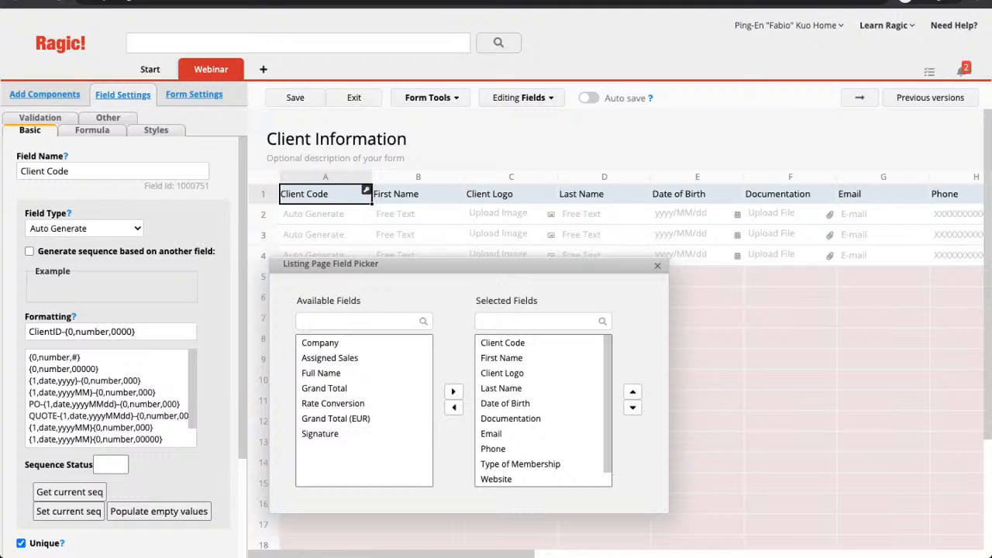
scroll(542, 410, down, 1)
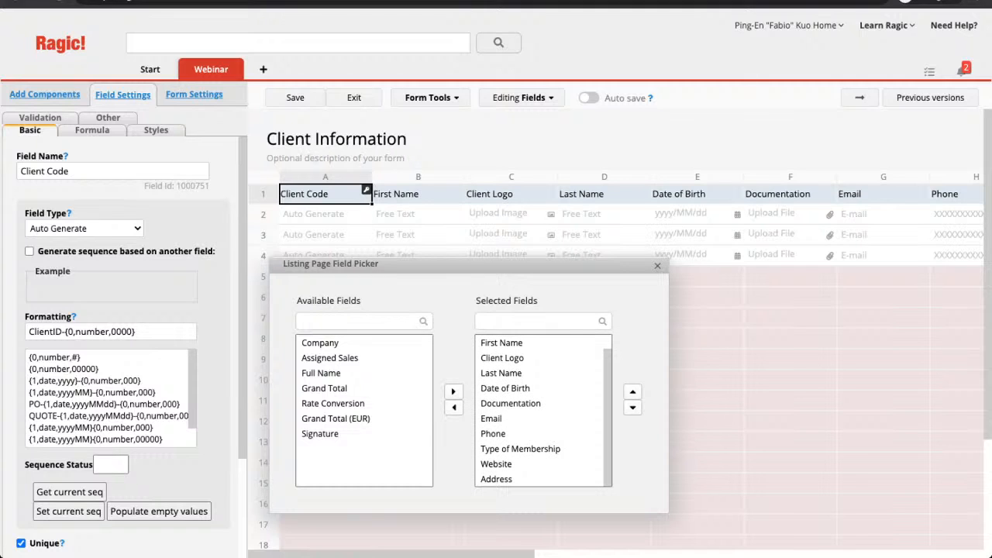
scroll(543, 411, up, 1)
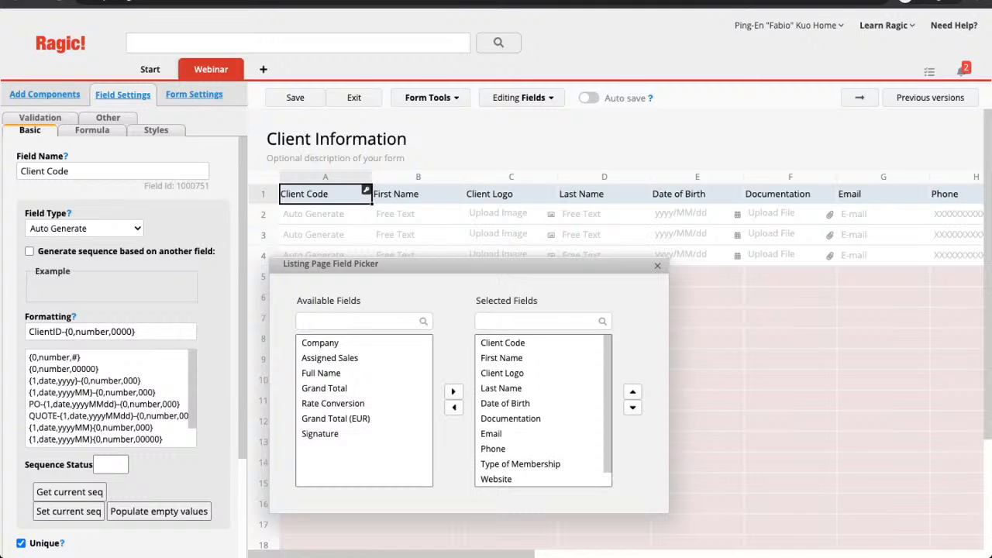
click(501, 358)
click(454, 407)
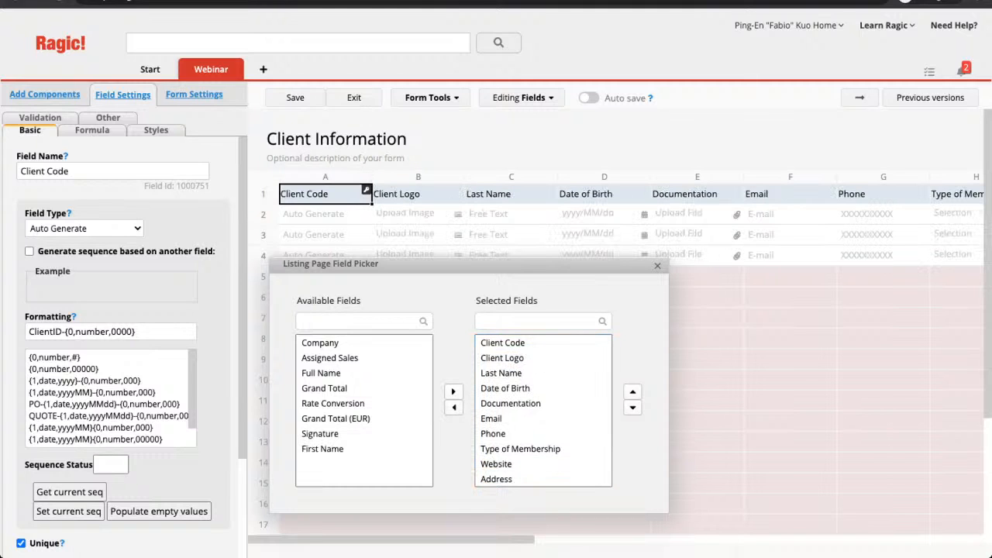
click(501, 373)
click(454, 407)
click(322, 374)
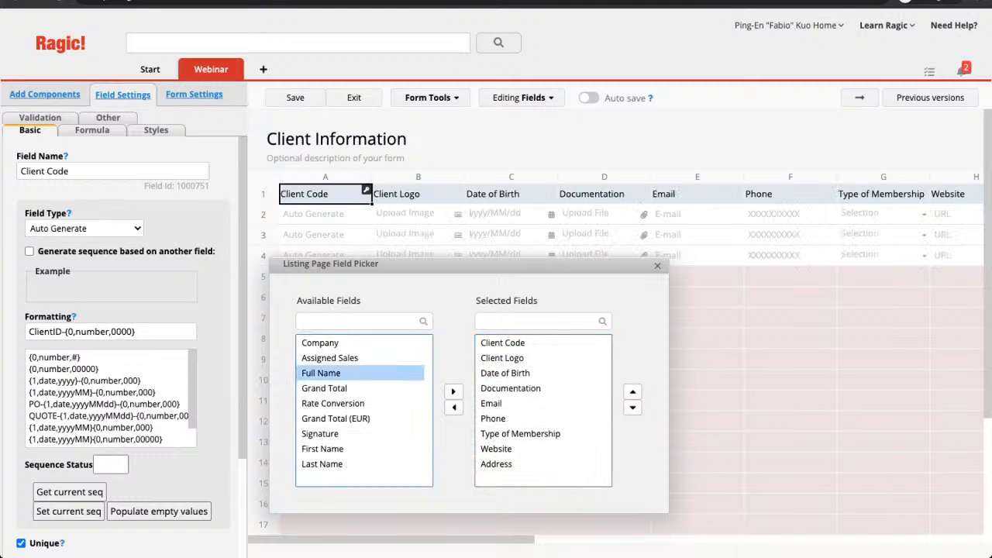
click(454, 391)
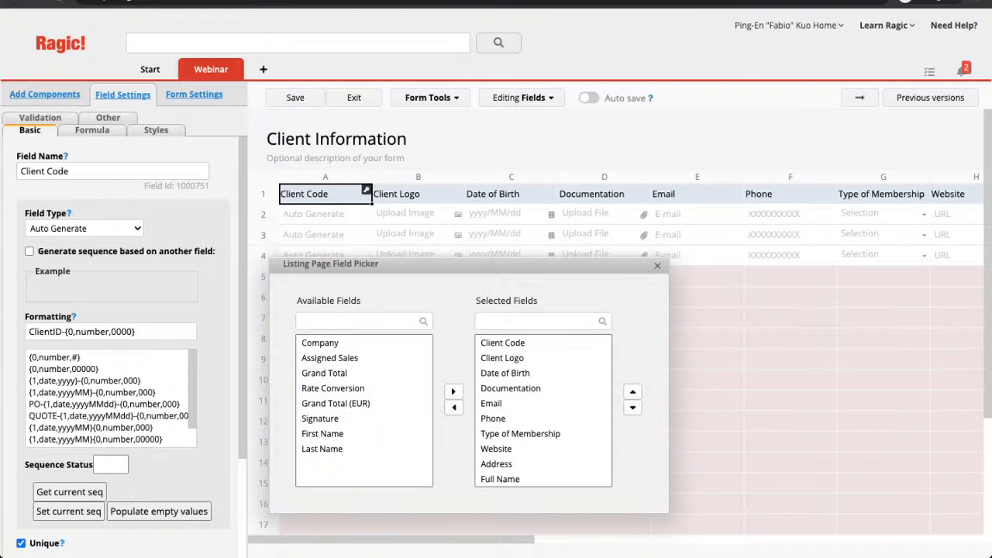
Drop Documentation, Email, Phone, Client Logo, Address and Website from the listing fields.
click(496, 404)
click(511, 388)
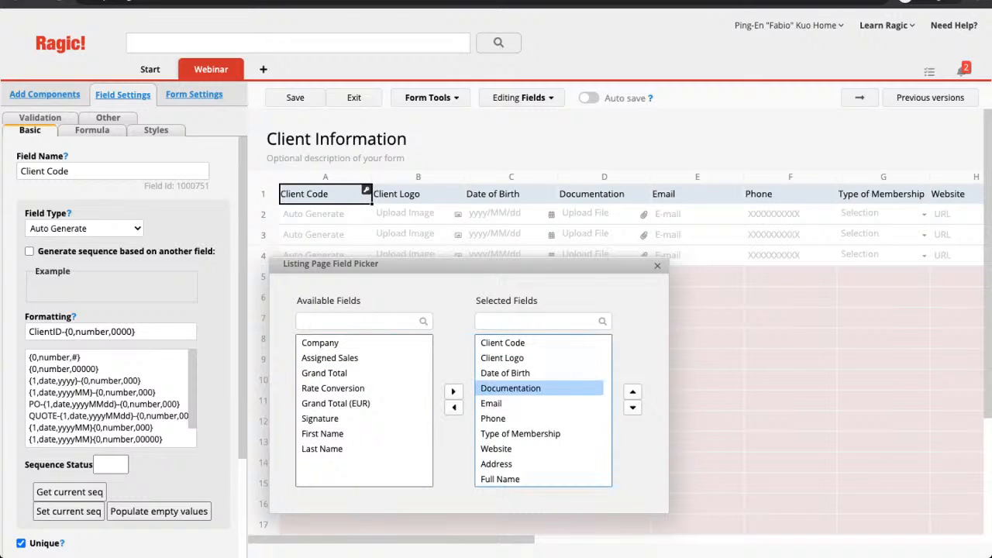
shift+click(496, 403)
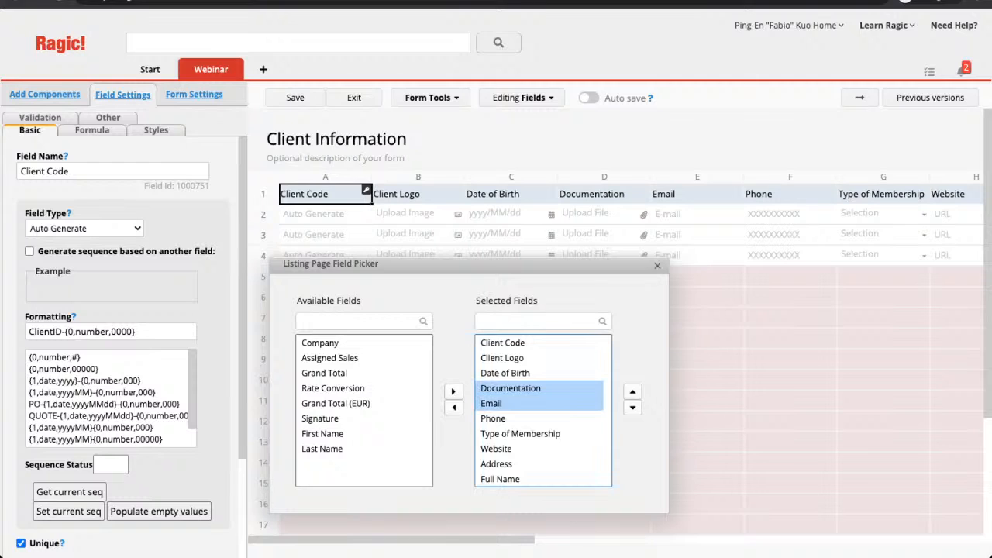
shift+click(493, 419)
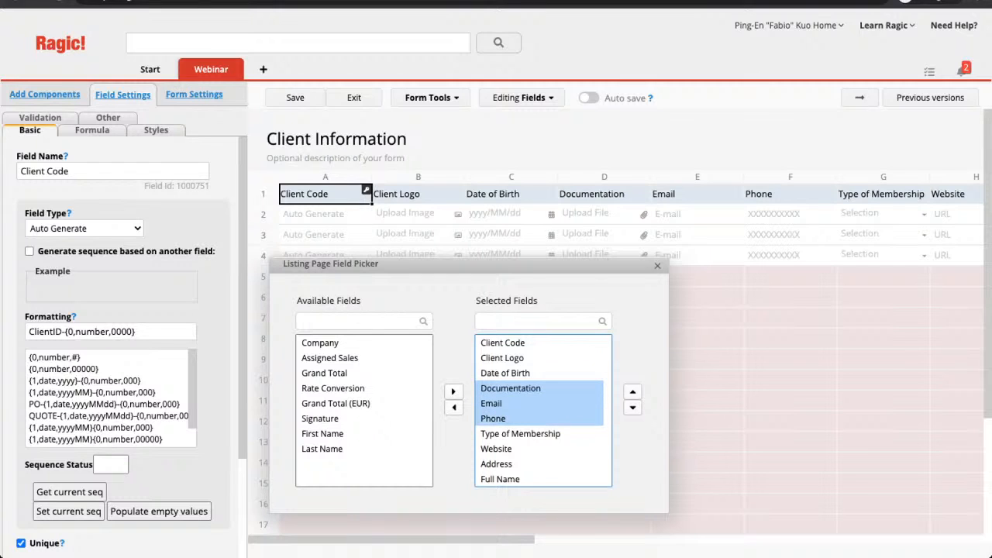
super+click(502, 358)
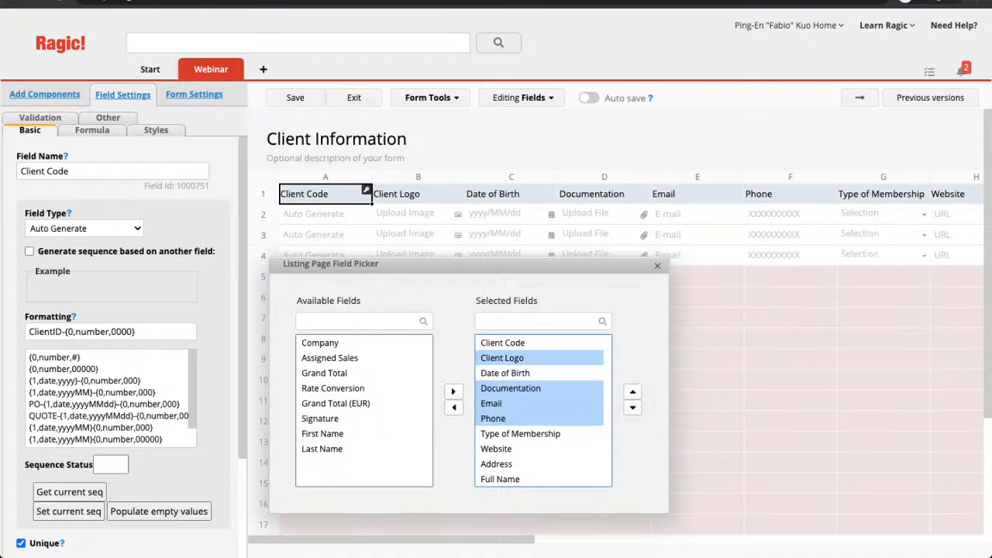
super+click(496, 464)
super+click(496, 448)
click(453, 407)
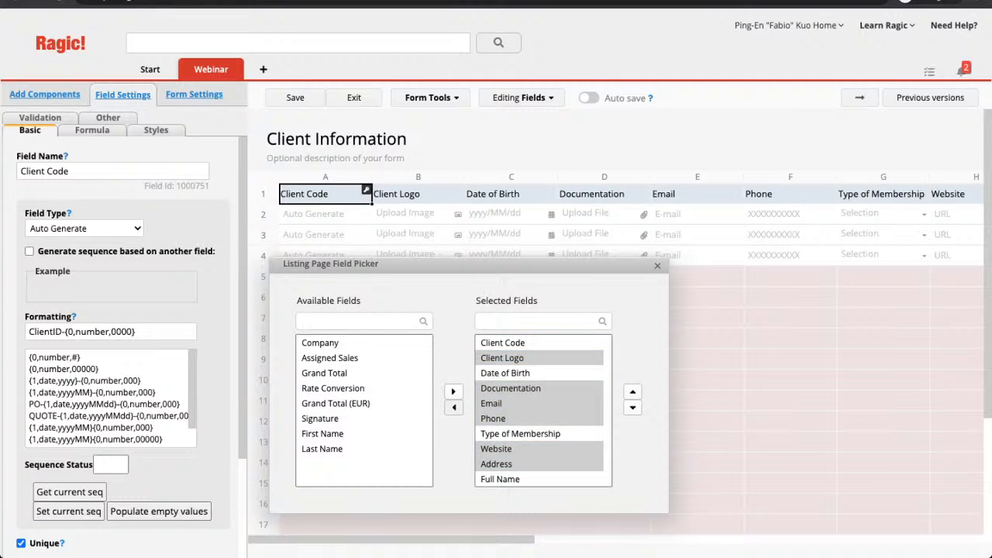
Reorder the listing so Full Name follows Date of Birth, and save the listing design.
click(500, 388)
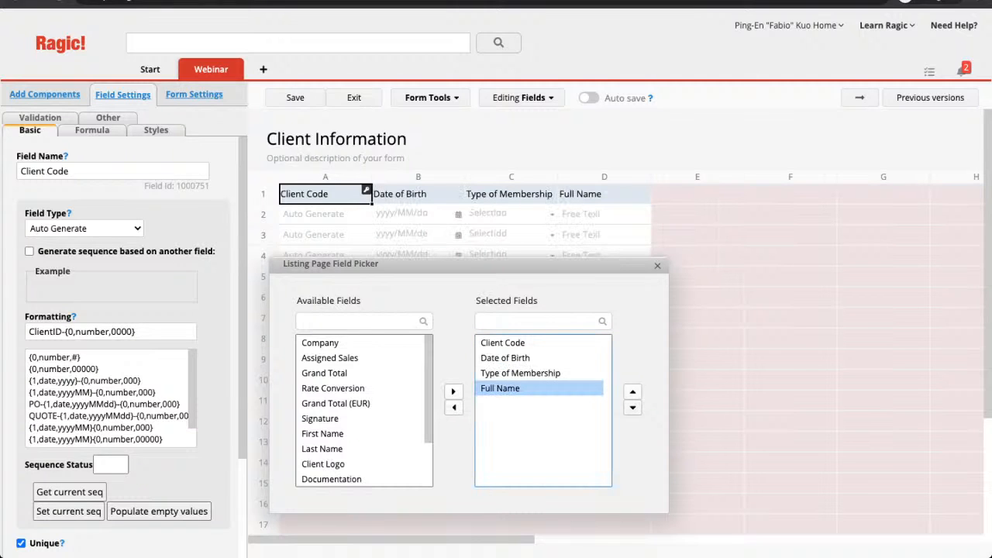
click(632, 391)
click(633, 391)
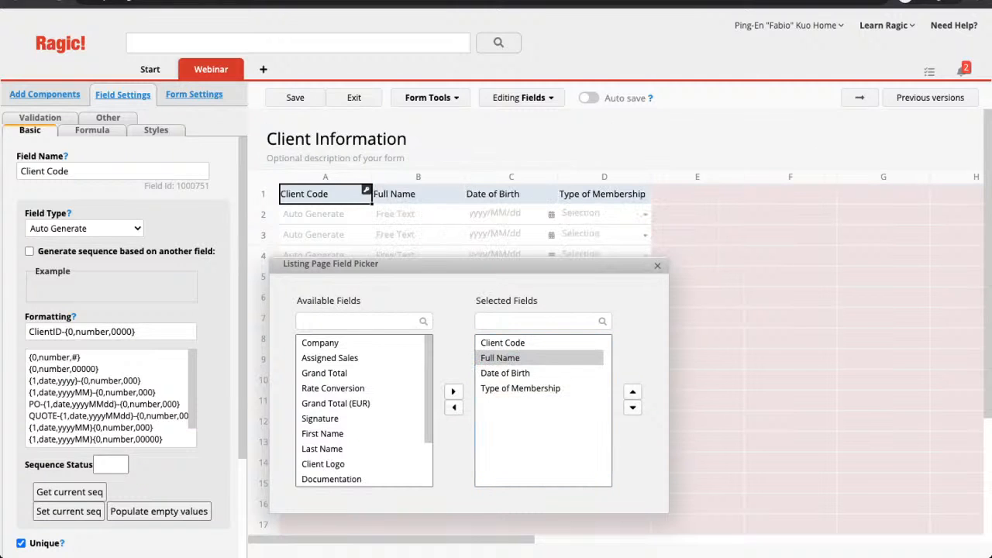
click(294, 97)
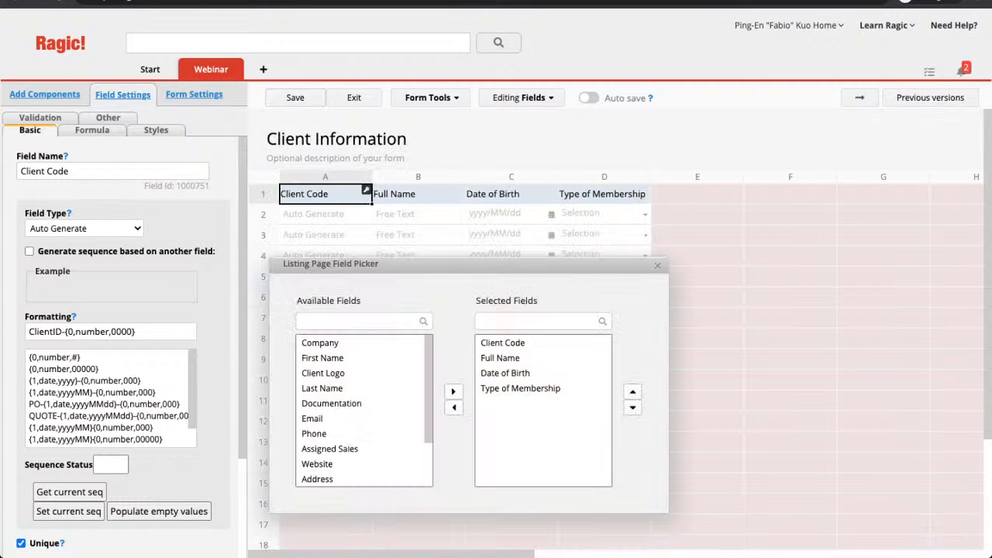
click(657, 266)
click(450, 194)
drag(449, 194, 508, 193)
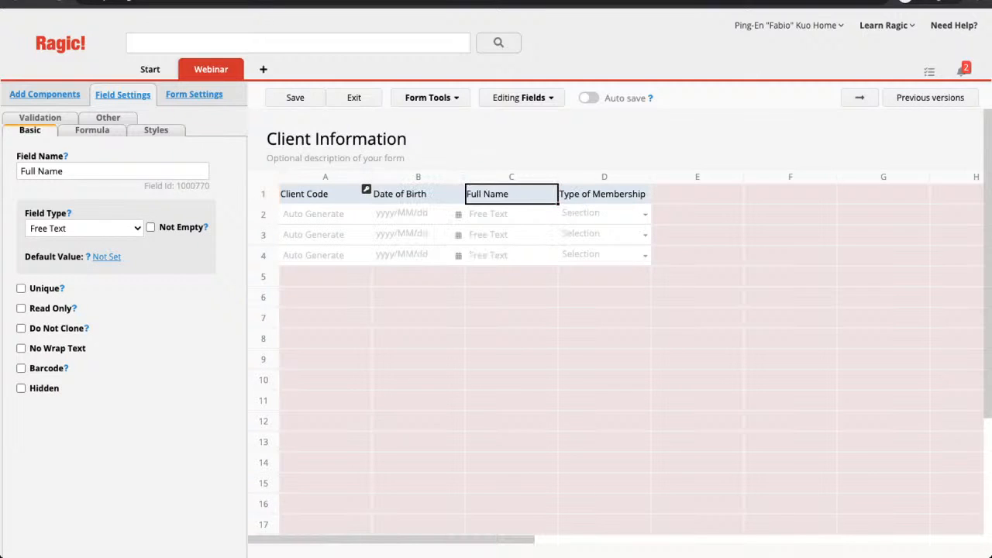
drag(586, 194, 542, 197)
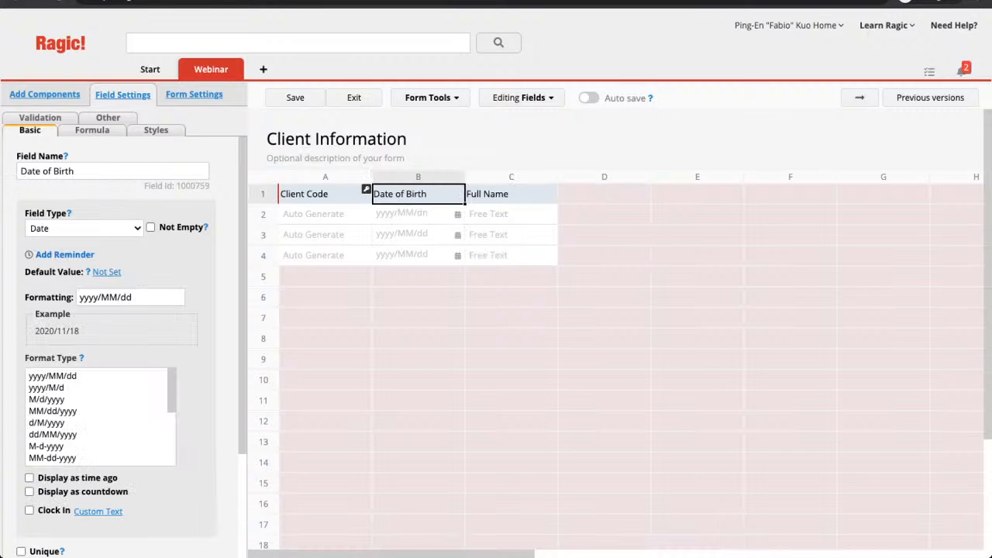
click(295, 98)
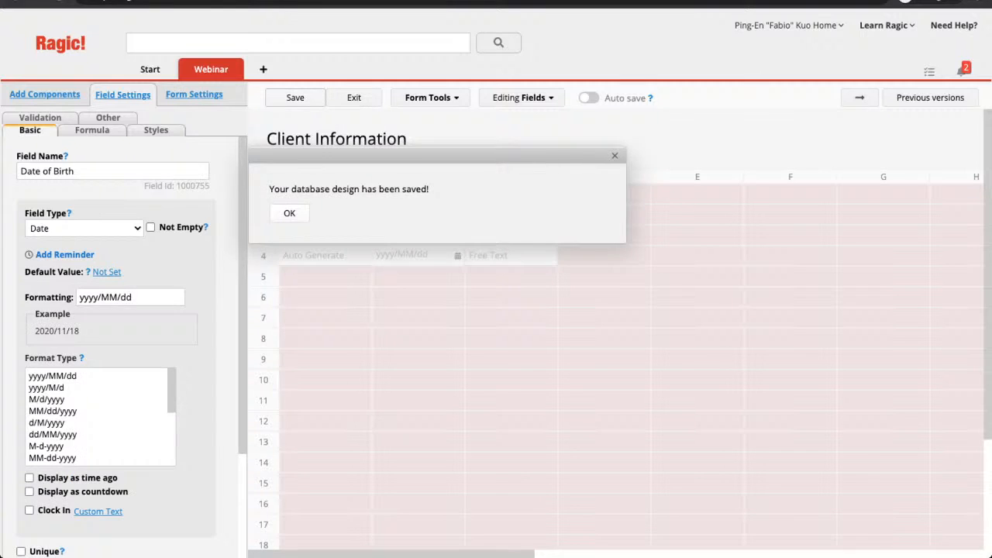
click(289, 213)
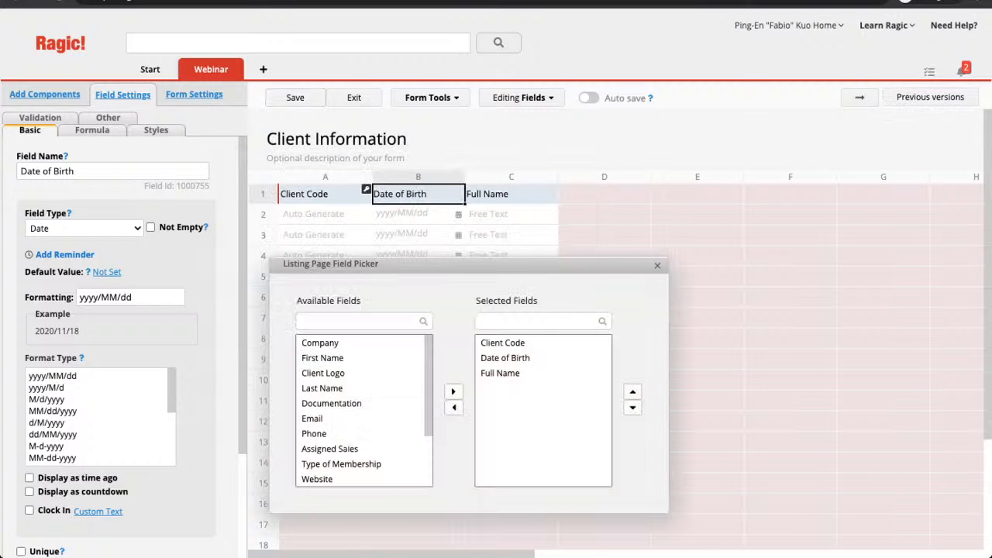
Close the field picker and insert an empty row above the Client Code, Date of Birth and Full Name headers.
click(657, 266)
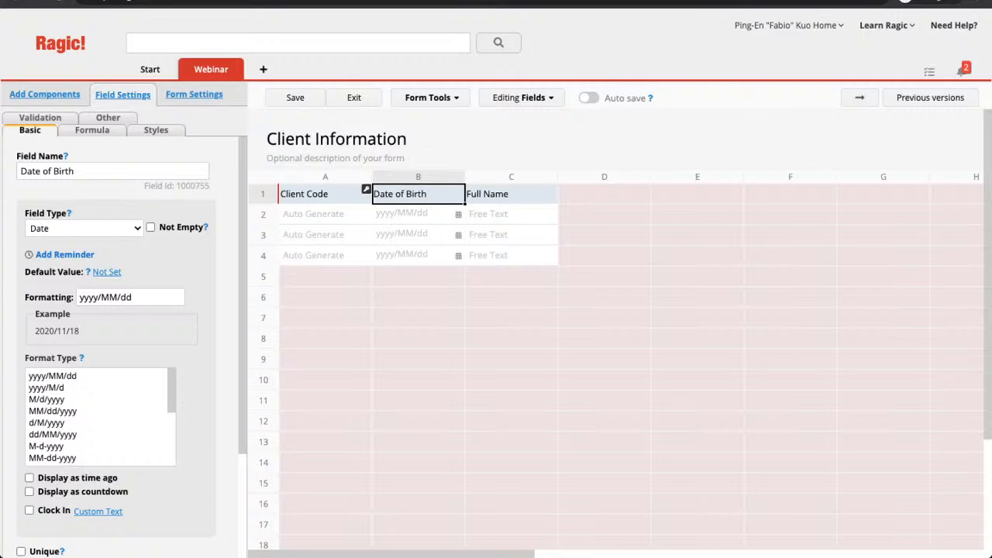
click(325, 276)
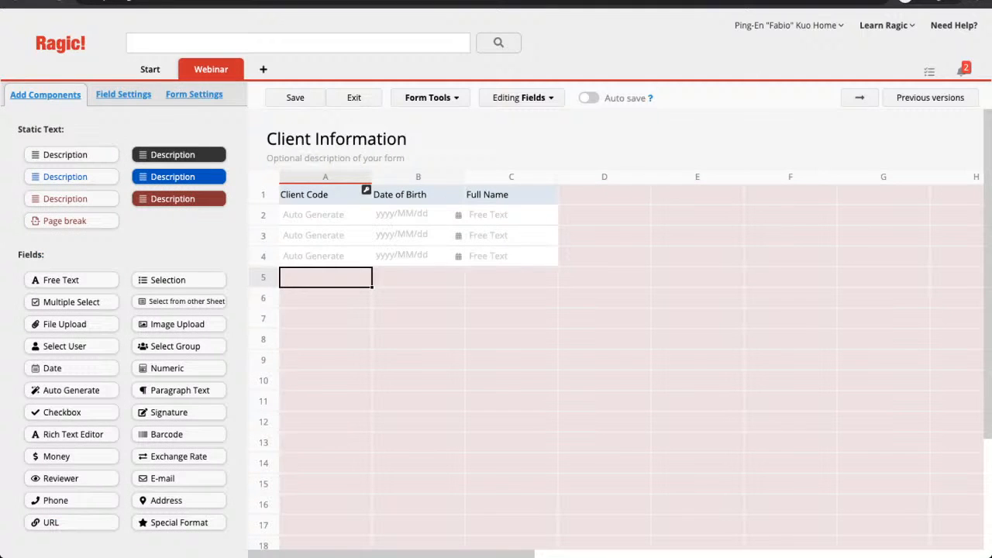
click(326, 215)
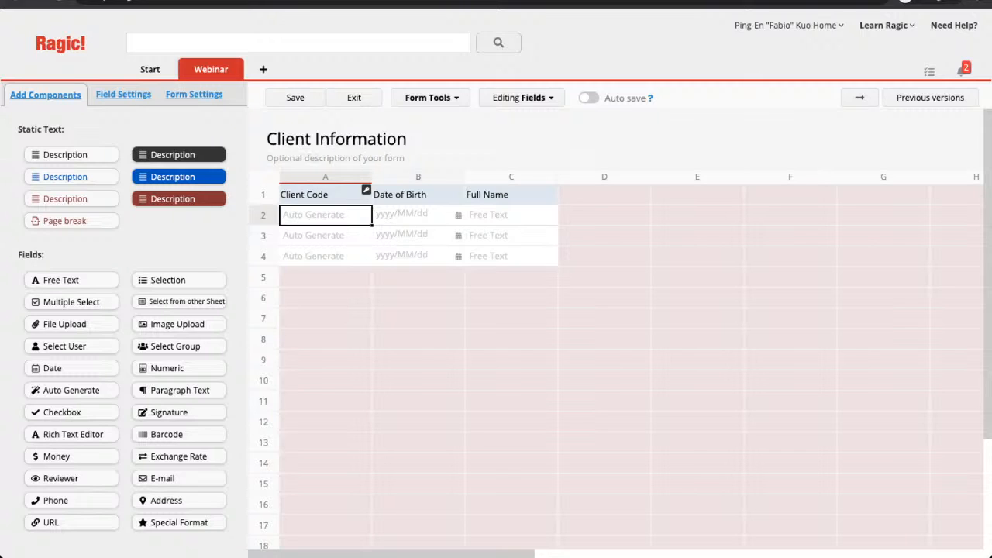
click(366, 190)
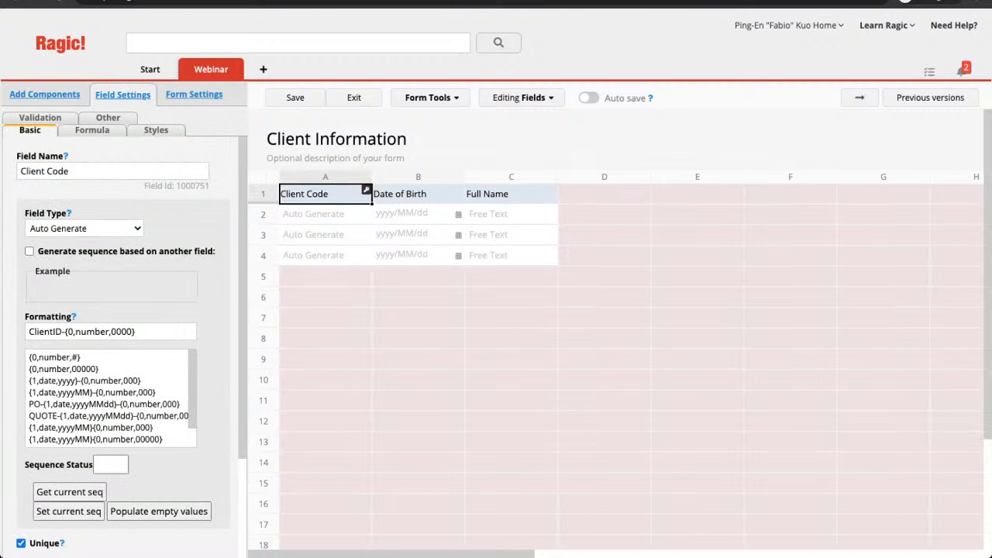
click(366, 190)
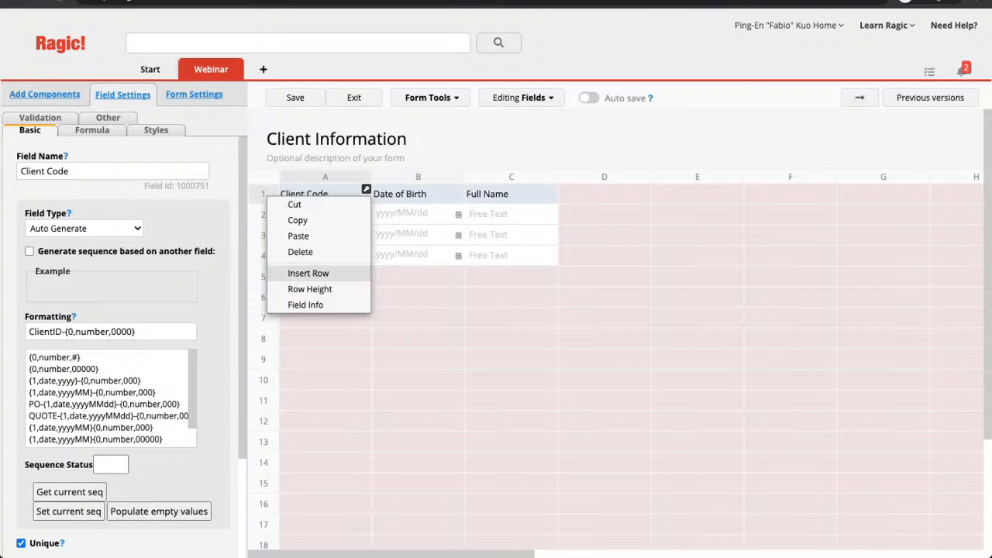
click(302, 273)
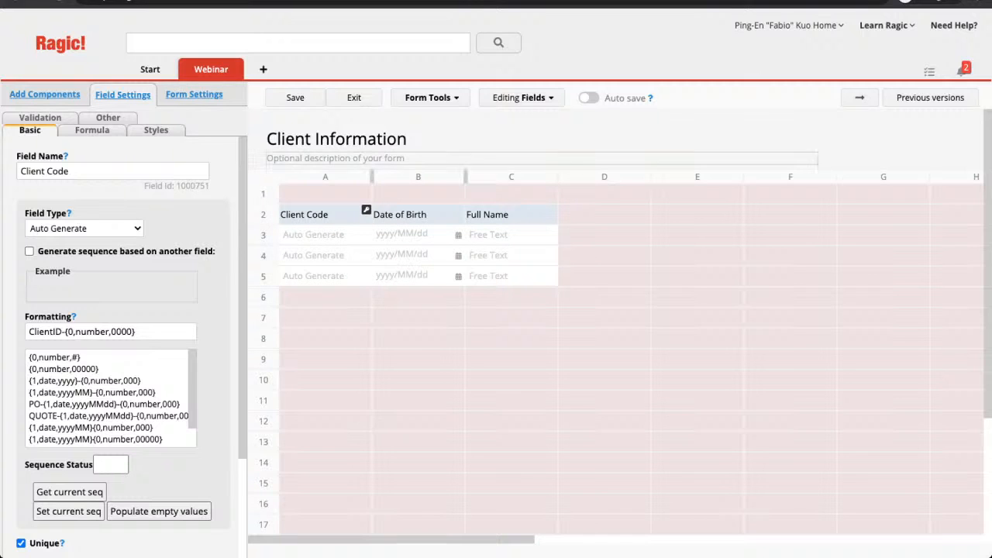
click(326, 194)
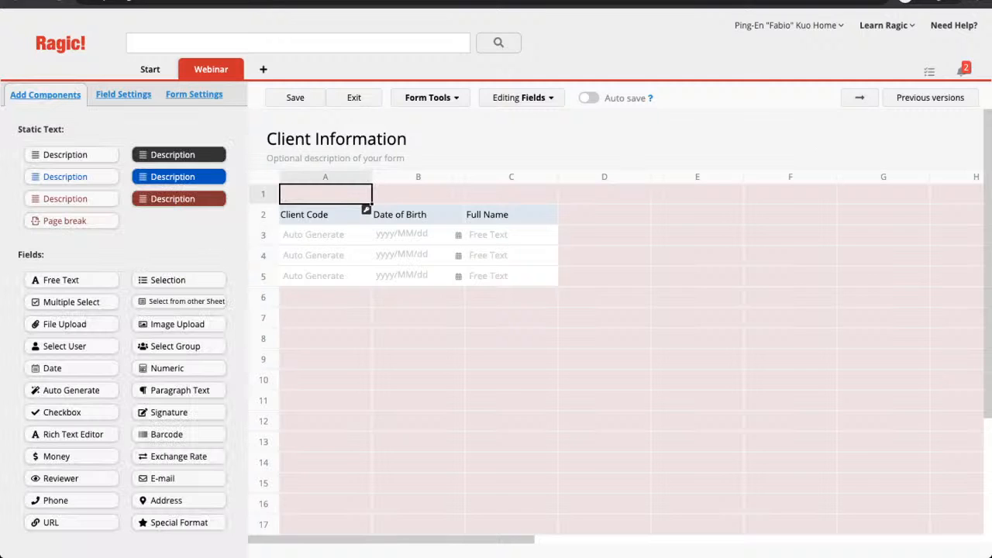
Place a 'CLIENT INFORMATION SHEET' description in A1 spanning three columns.
drag(65, 154, 326, 192)
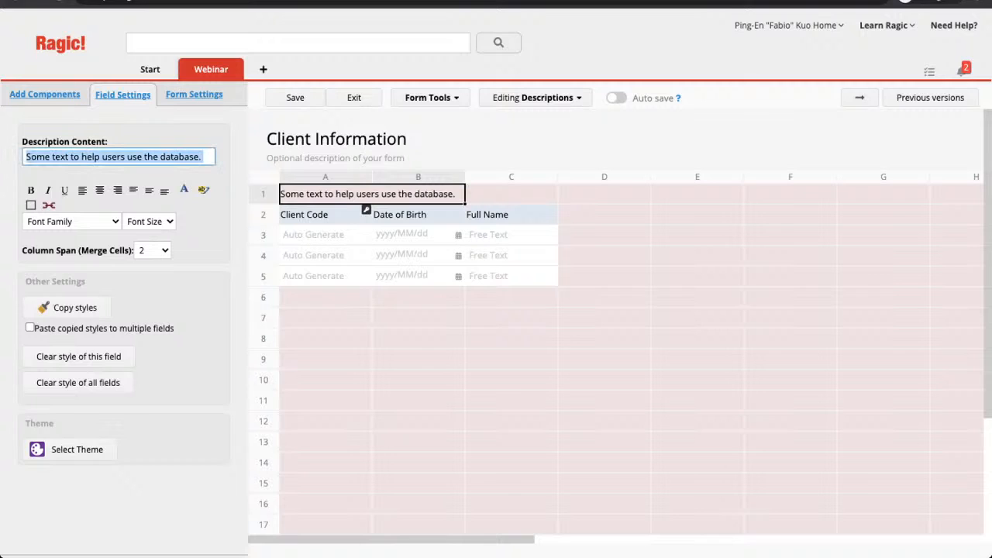
text(CLI)
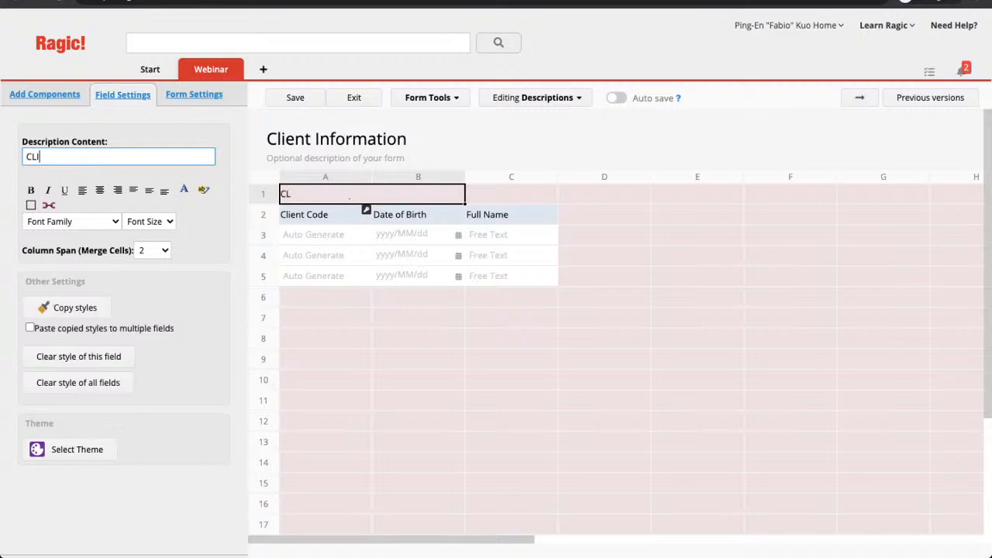
text(ENT INFORMATION SHEET)
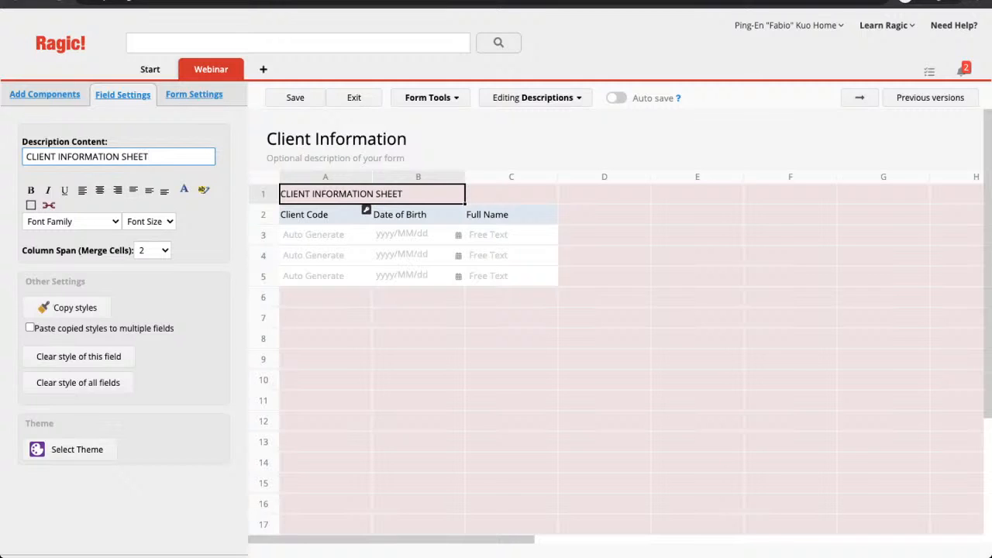
click(153, 250)
key(Down)
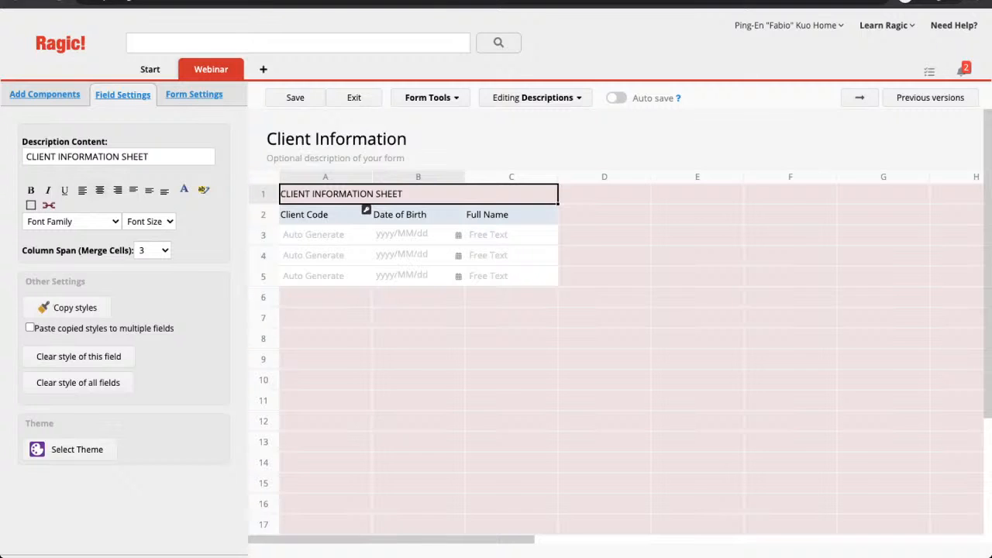
Centre the title in 24-size Serif type and save the design.
click(99, 190)
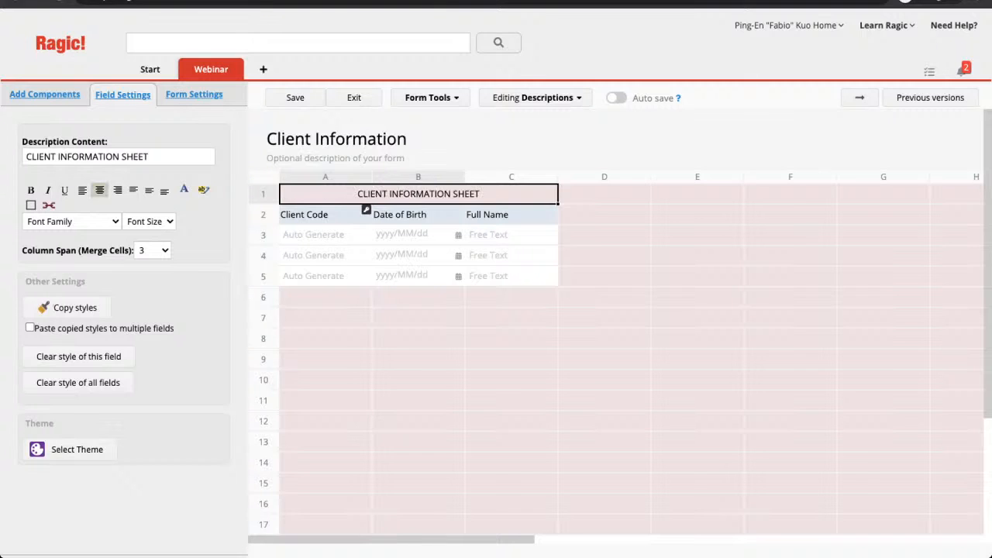
click(73, 221)
click(46, 237)
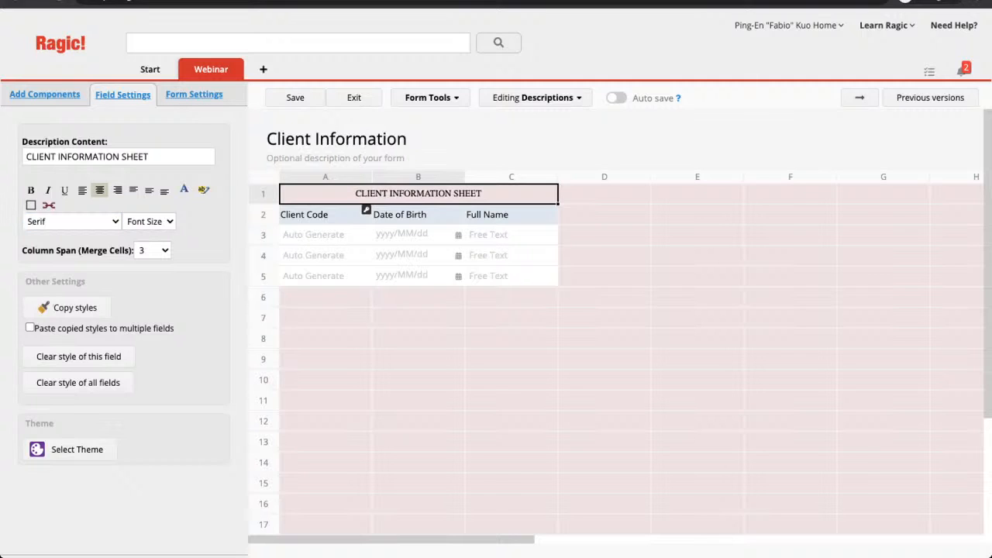
click(149, 221)
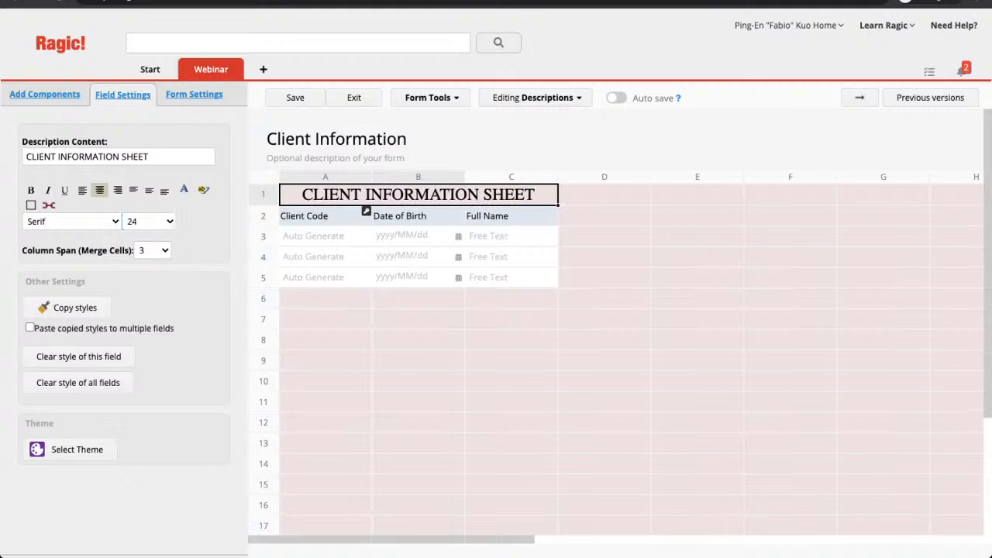
click(295, 98)
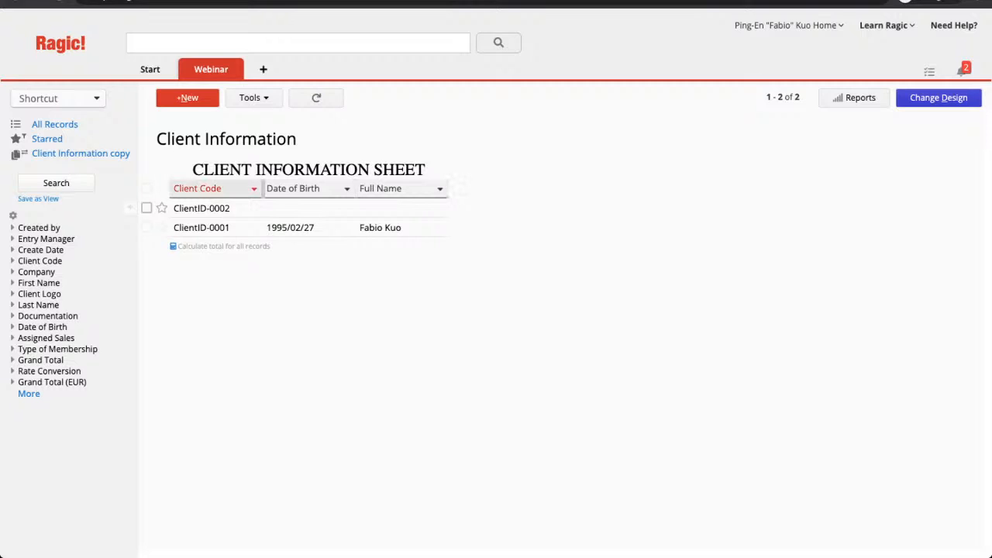
click(254, 189)
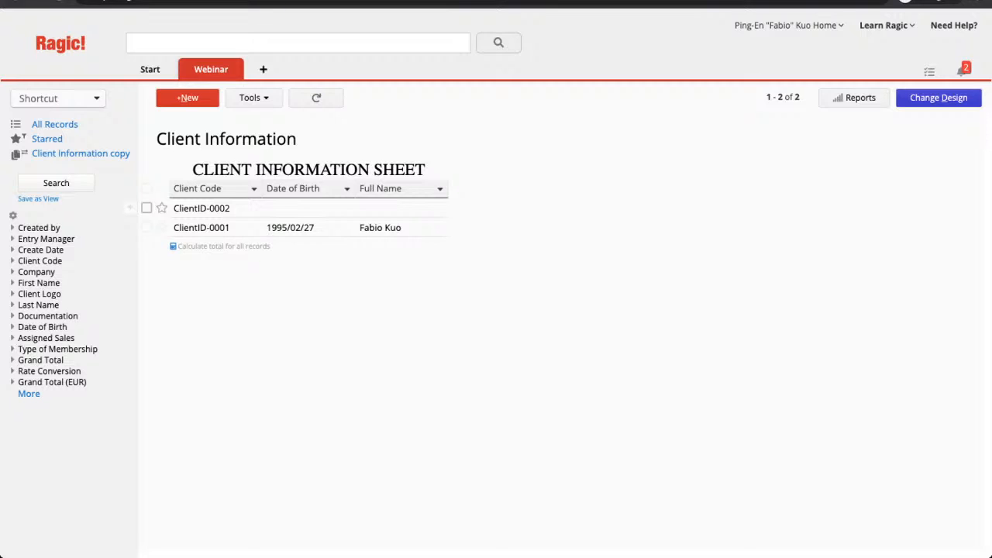
Reopen the design and move Type of Membership into the listing page's selected fields.
click(938, 98)
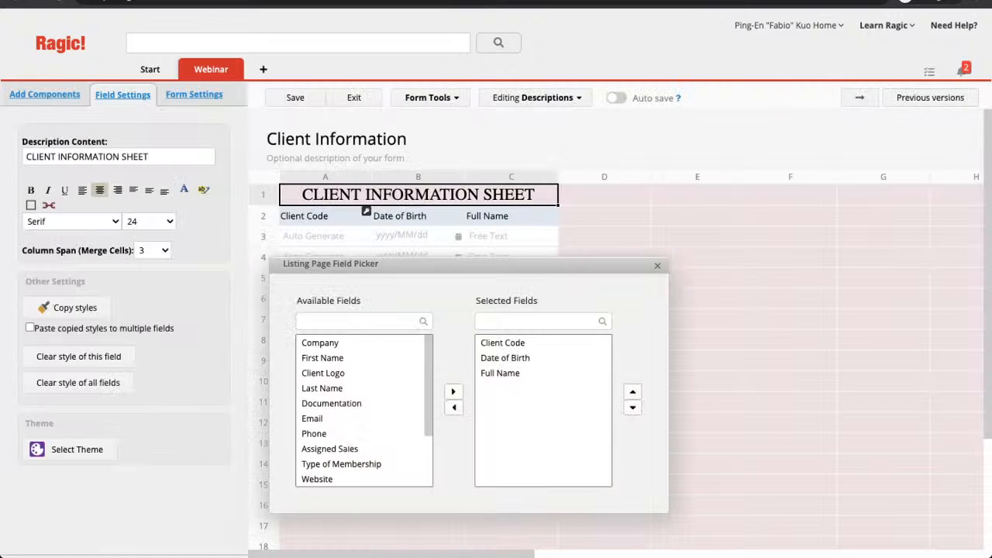
scroll(364, 411, down, 1)
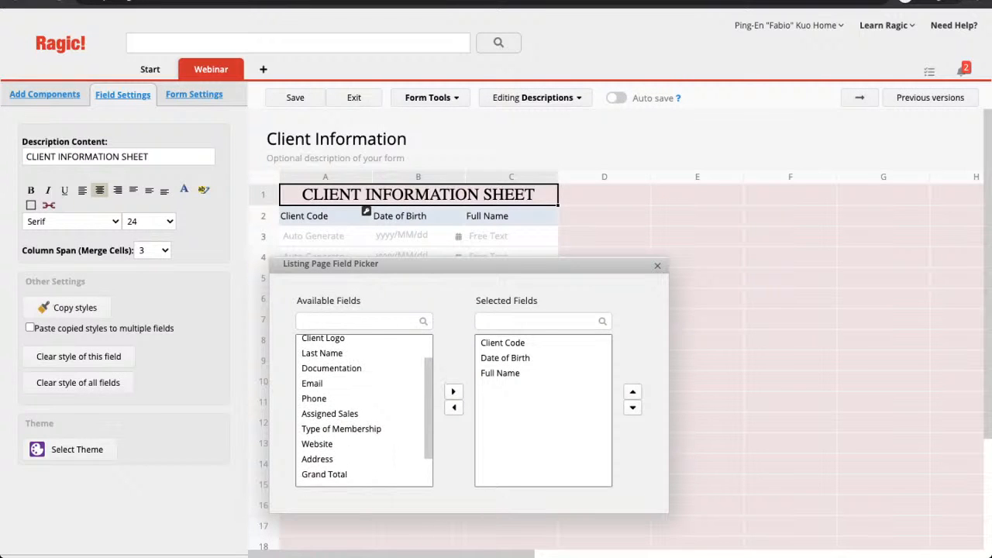
scroll(364, 411, down, 1)
scroll(364, 411, down, 1)
scroll(365, 411, up, 2)
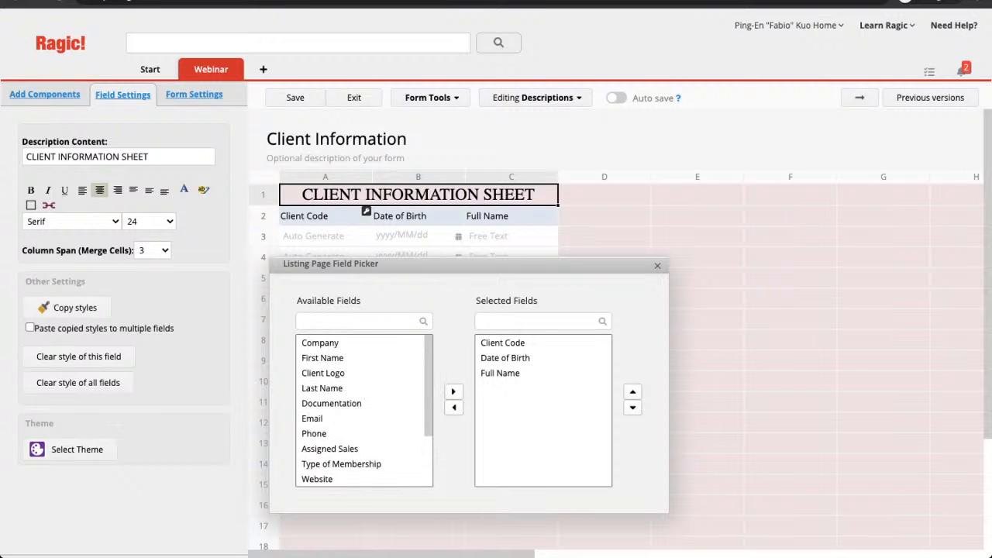
scroll(364, 411, down, 1)
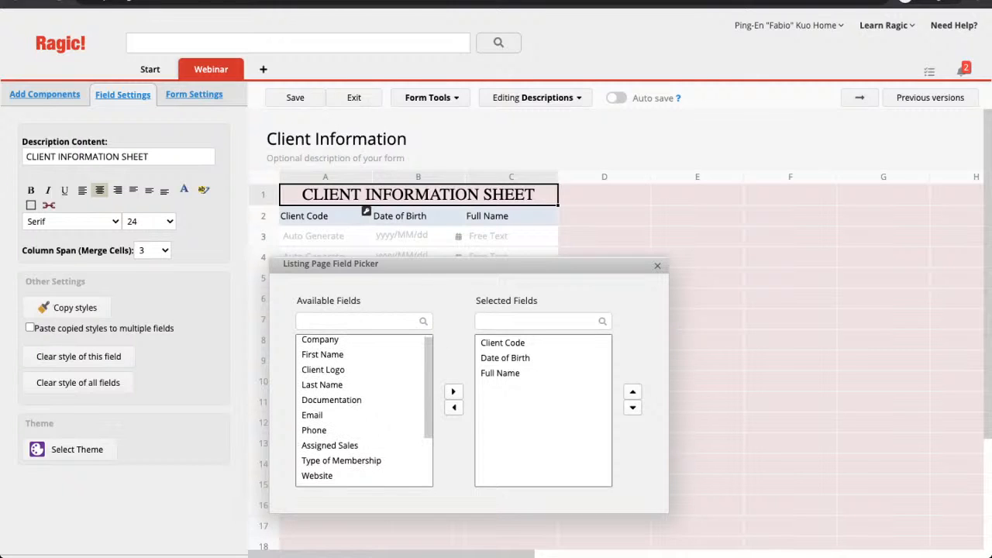
scroll(361, 403, down, 1)
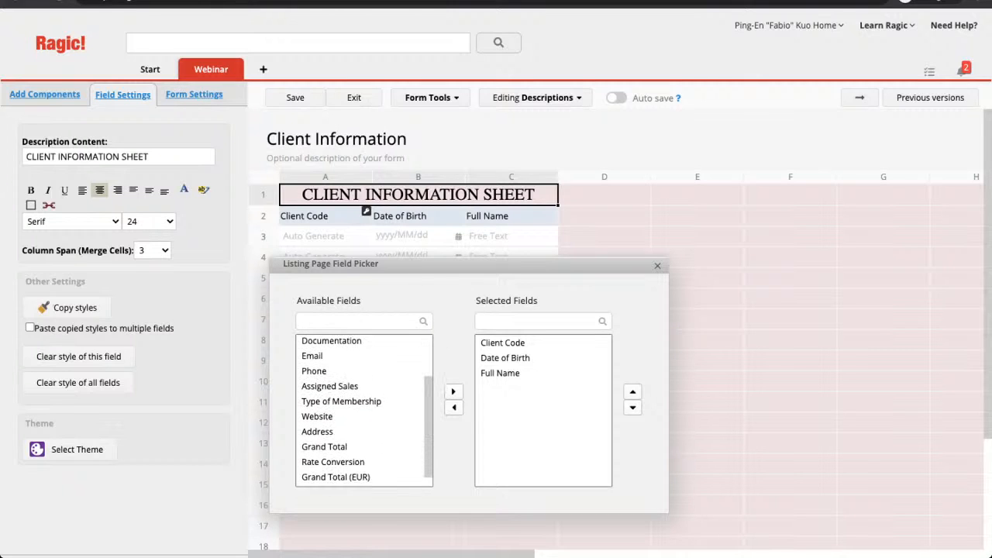
click(341, 402)
click(453, 391)
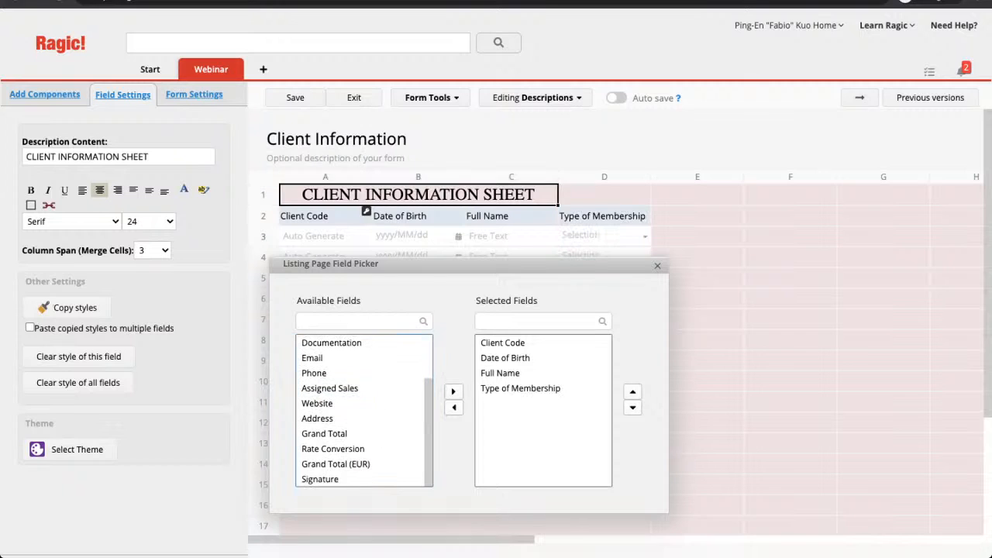
Close the field picker and save the updated listing design.
click(657, 266)
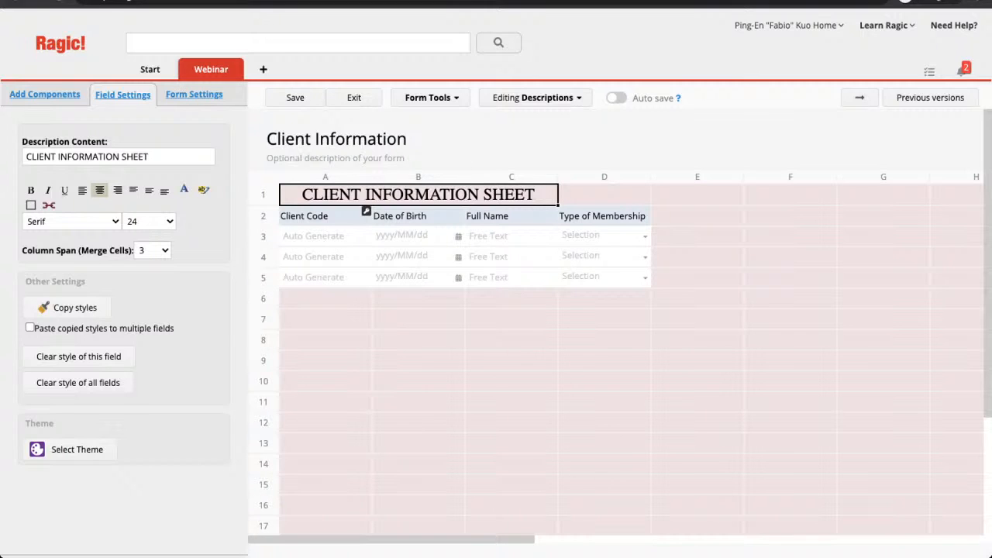
click(295, 98)
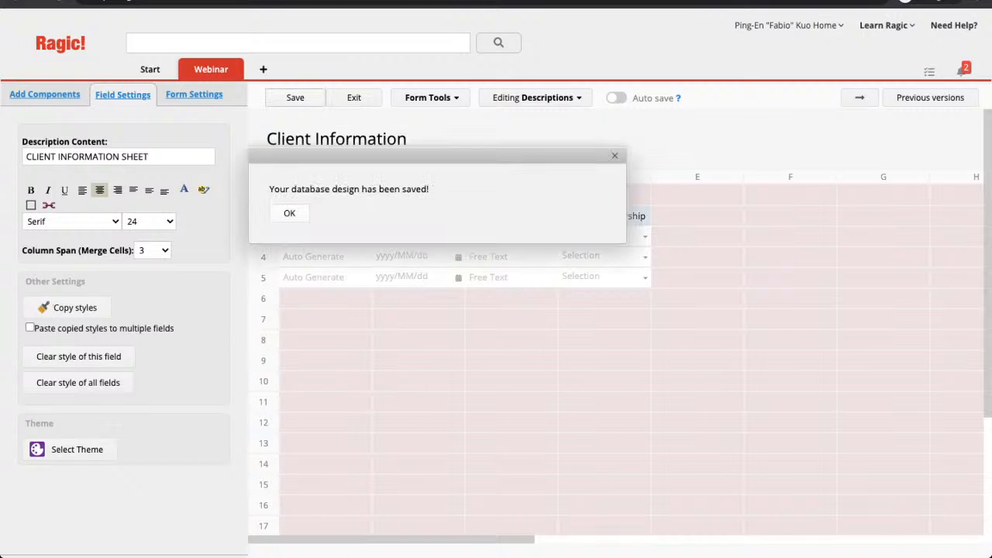
click(289, 214)
click(658, 265)
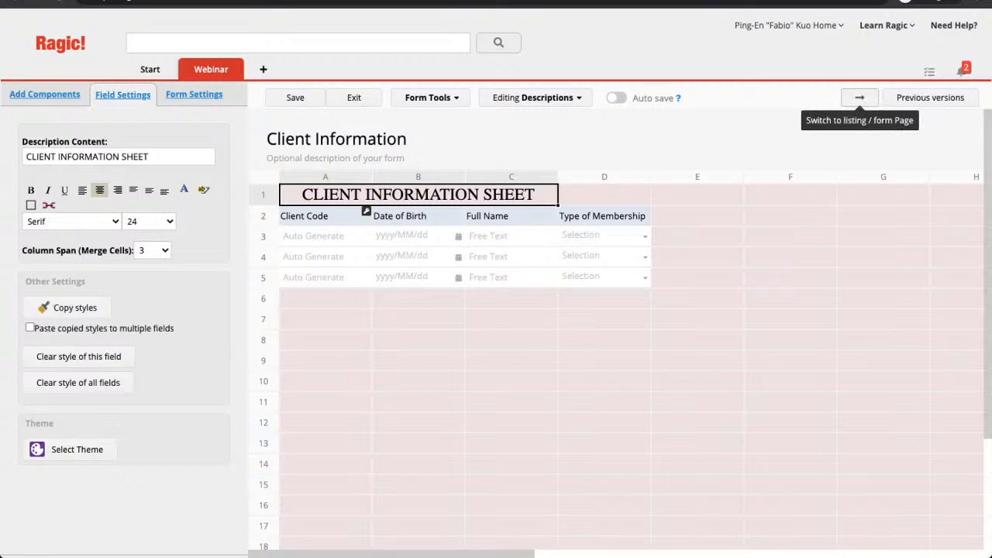
Switch to the form page layout and type 'Plan Type' in cell D9.
click(860, 97)
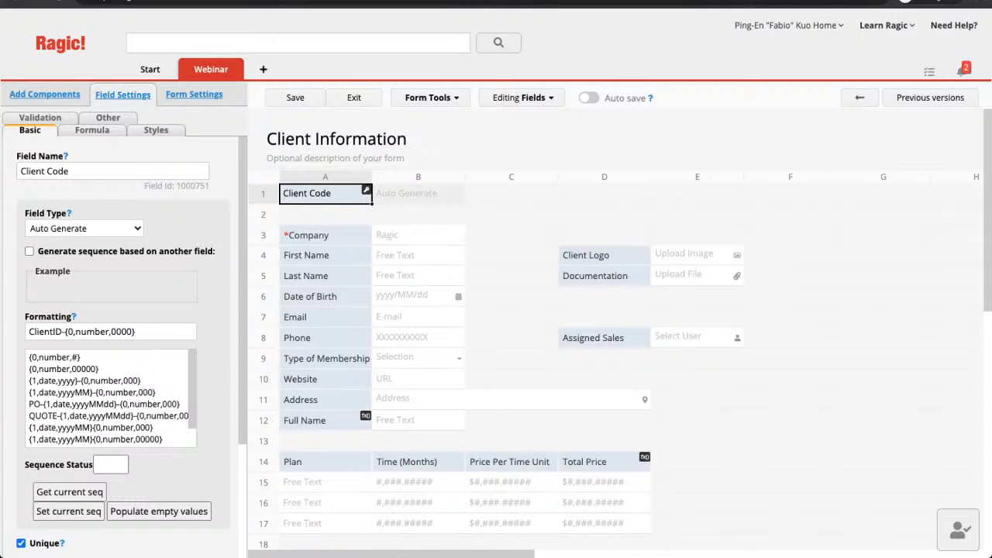
click(604, 359)
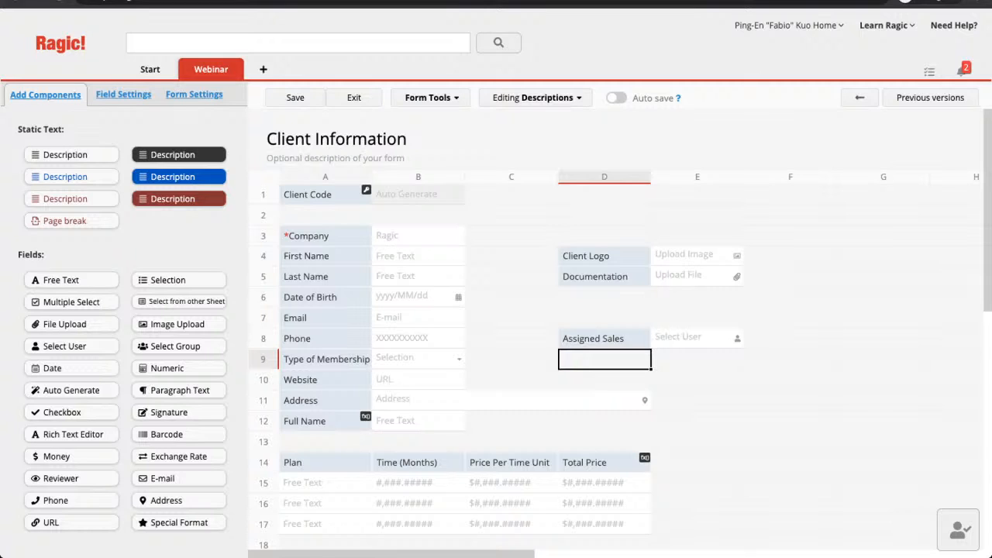
text(PLan)
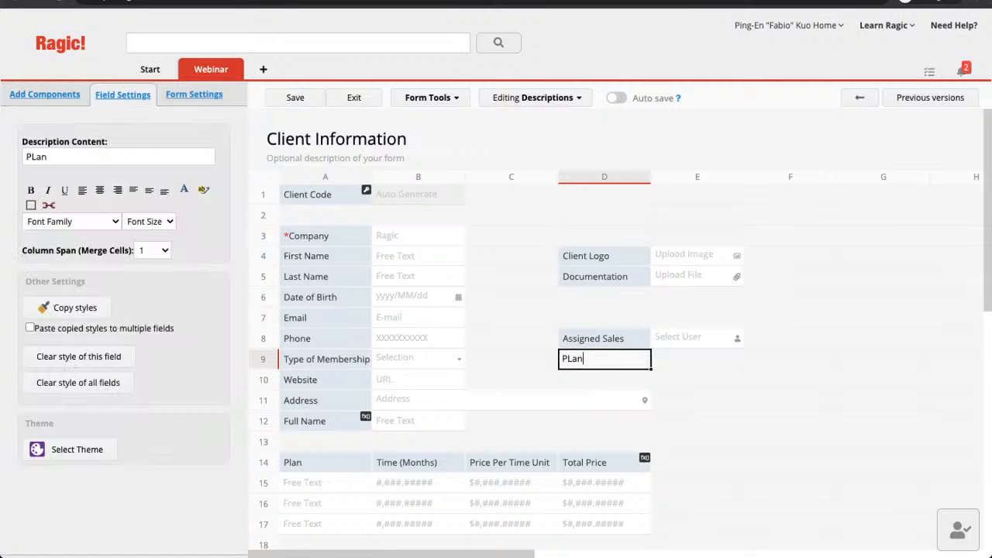
key(BackSpace)
key(BackSpace)
key(BackSpace)
text(lan Type)
Insert an empty row 10 and delete the Plan Type text from cell D9.
right_click(263, 380)
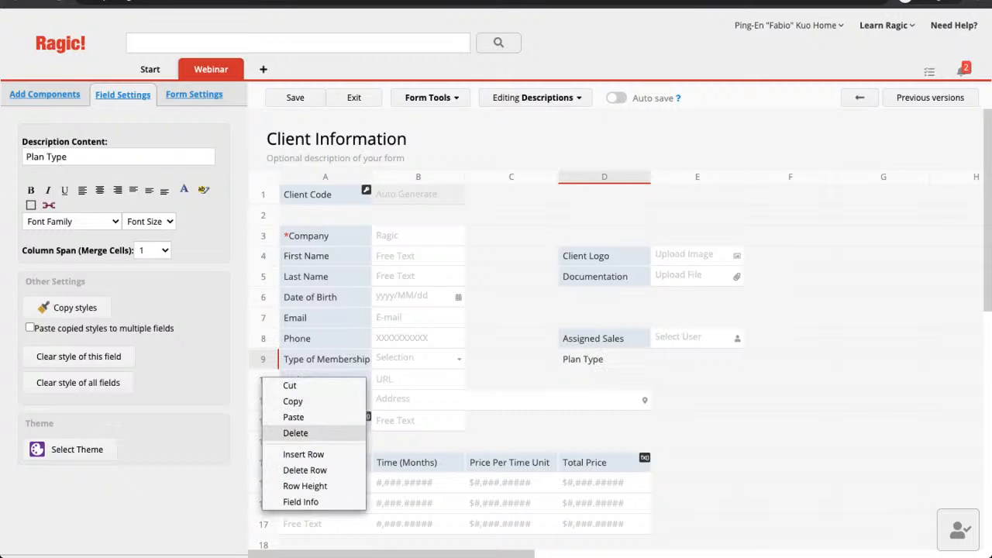
click(295, 455)
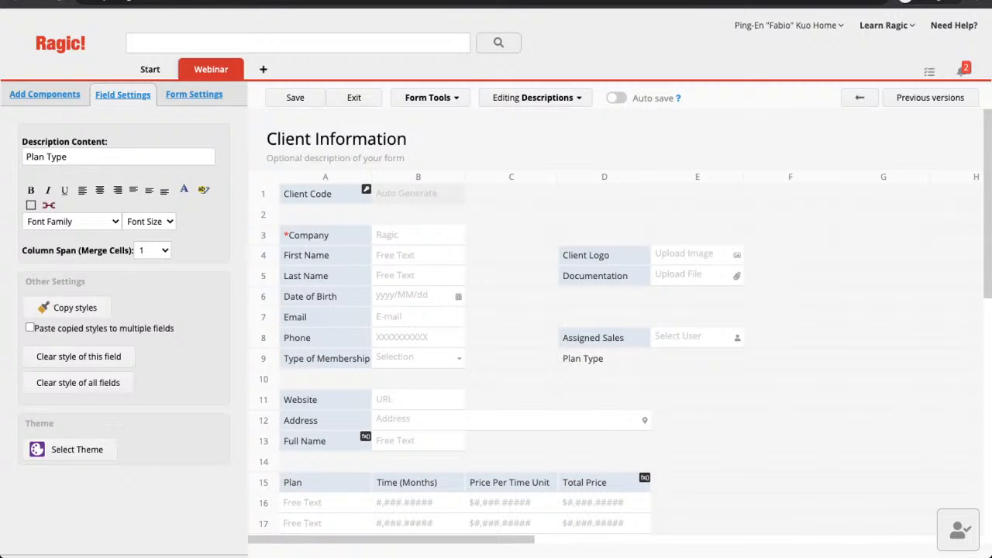
click(604, 359)
key(BackSpace)
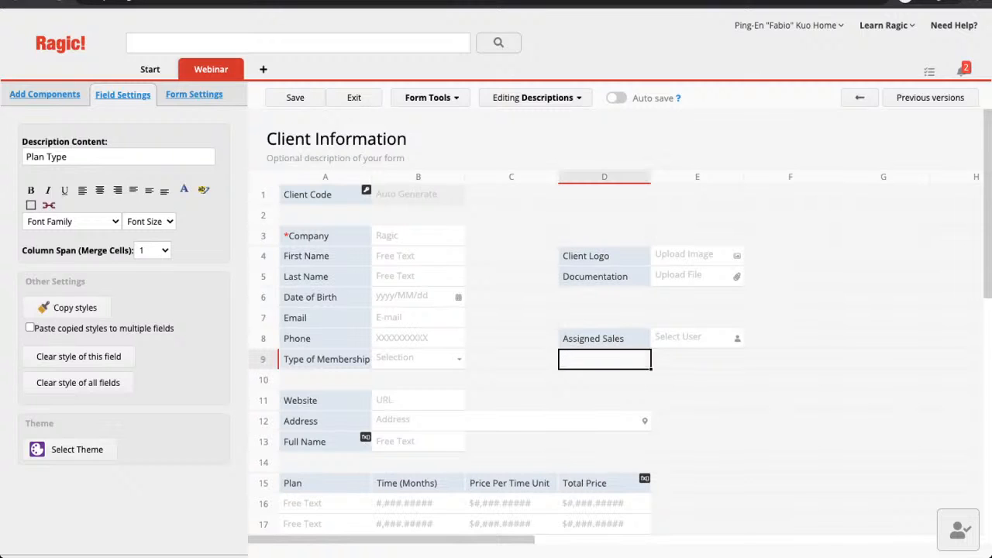
click(325, 359)
click(326, 380)
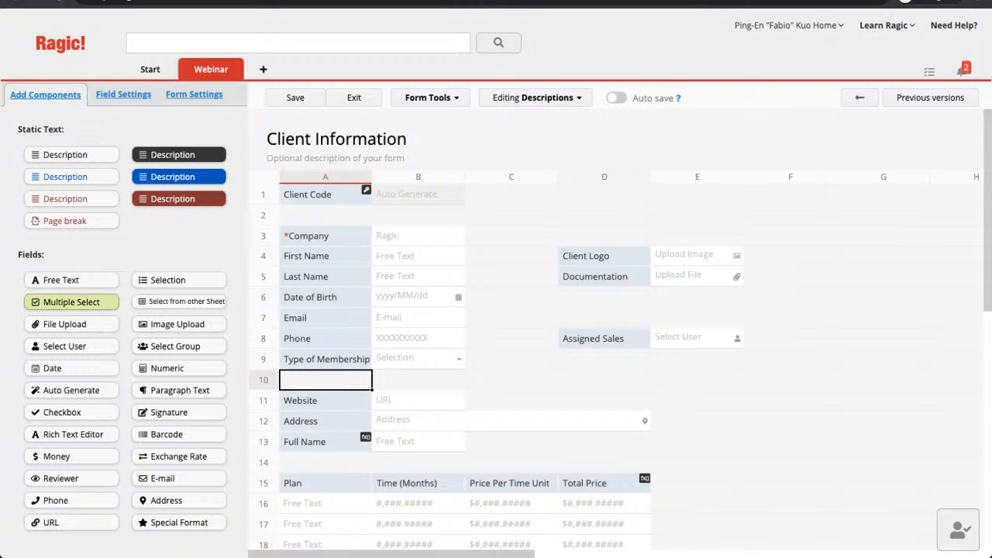
Add a new field named 'Plan Type' in cell A10.
click(72, 279)
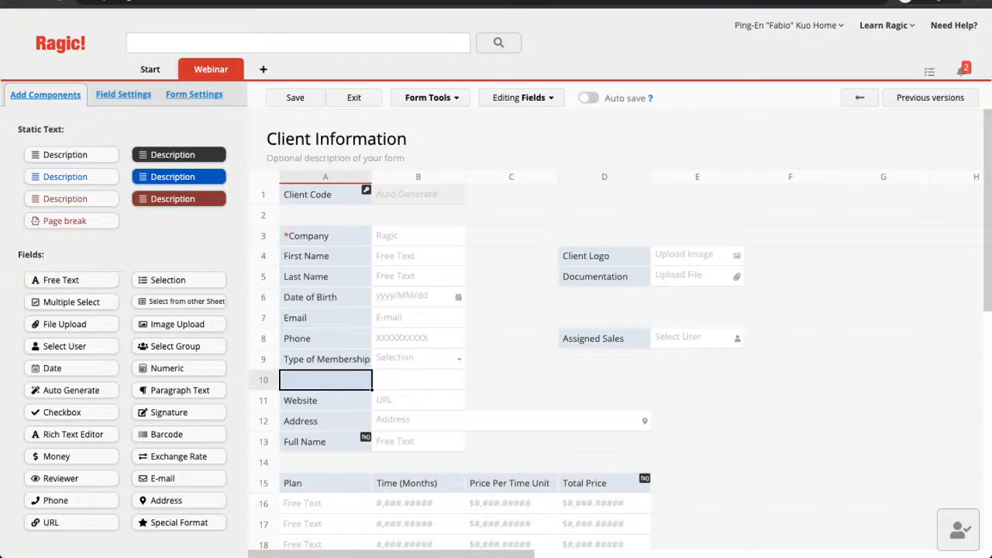
text(Plan Tpy)
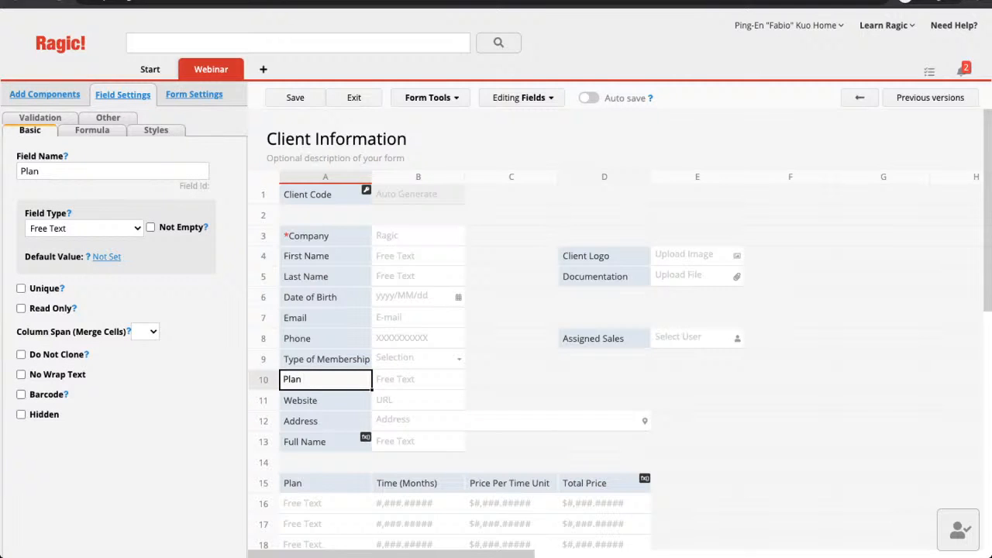
key(BackSpace)
key(BackSpace)
text(ype)
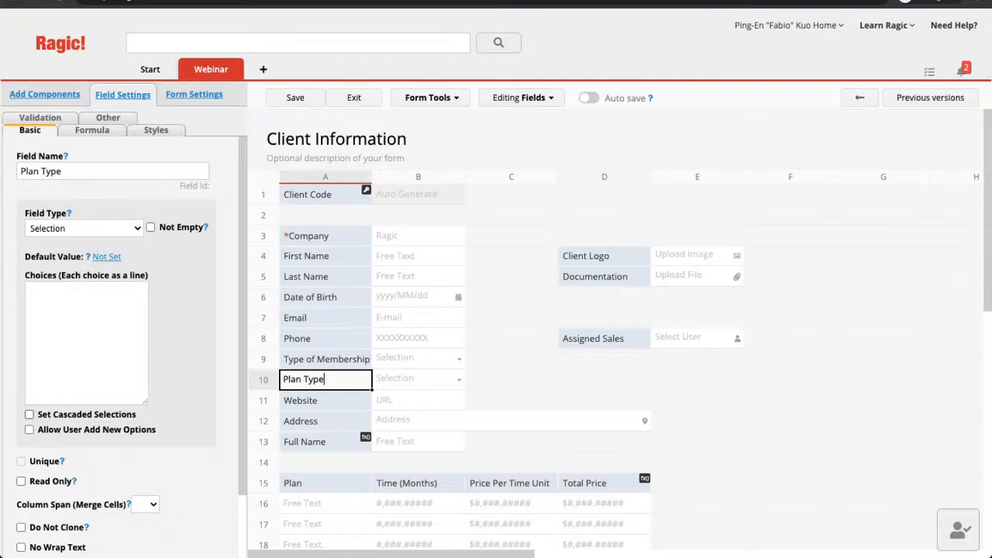
Make Plan Type's choices cascade from Type of Membership and bring up the per-membership option boxes.
click(29, 414)
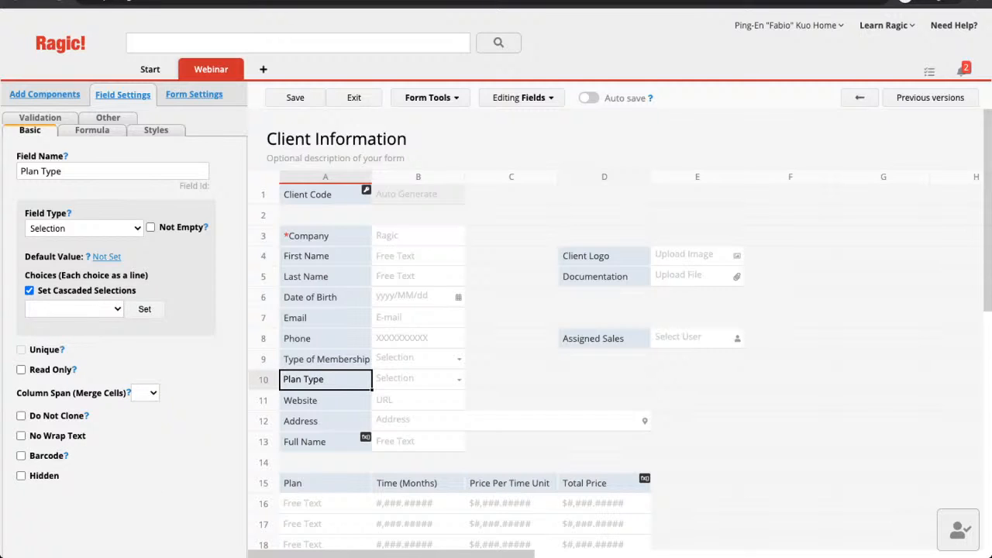
click(75, 309)
click(70, 324)
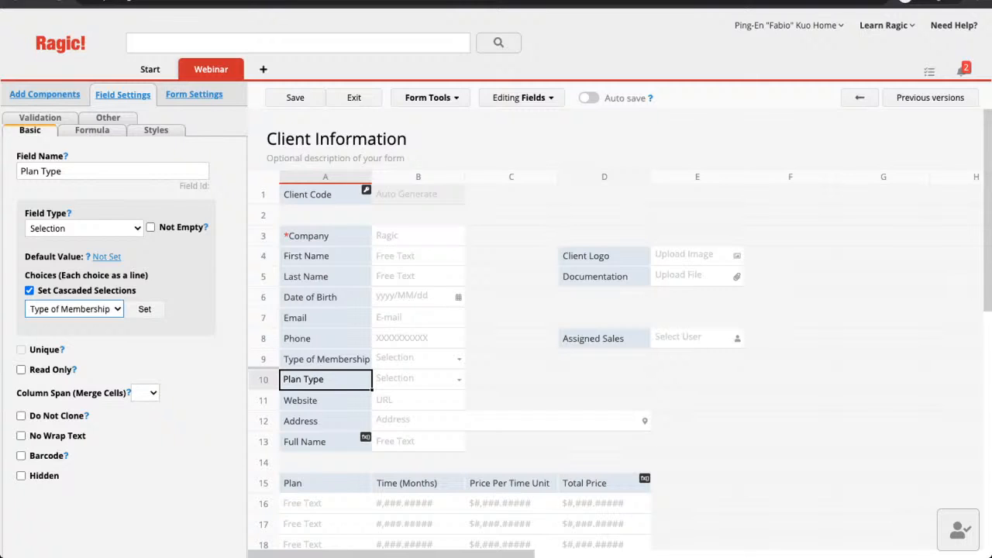
click(144, 308)
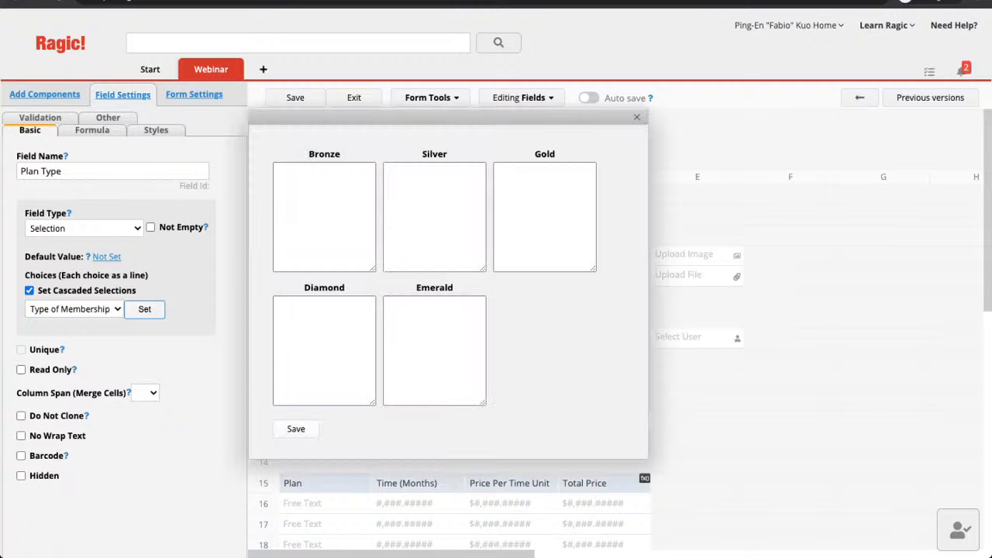
Enter plan options B1–B3 for Bronze, S1–S3 for Silver and G1–G3 for Gold.
click(324, 217)
text(B1)
key(Return)
text(B2)
key(Return)
text(B3)
key(Tab)
text(S)
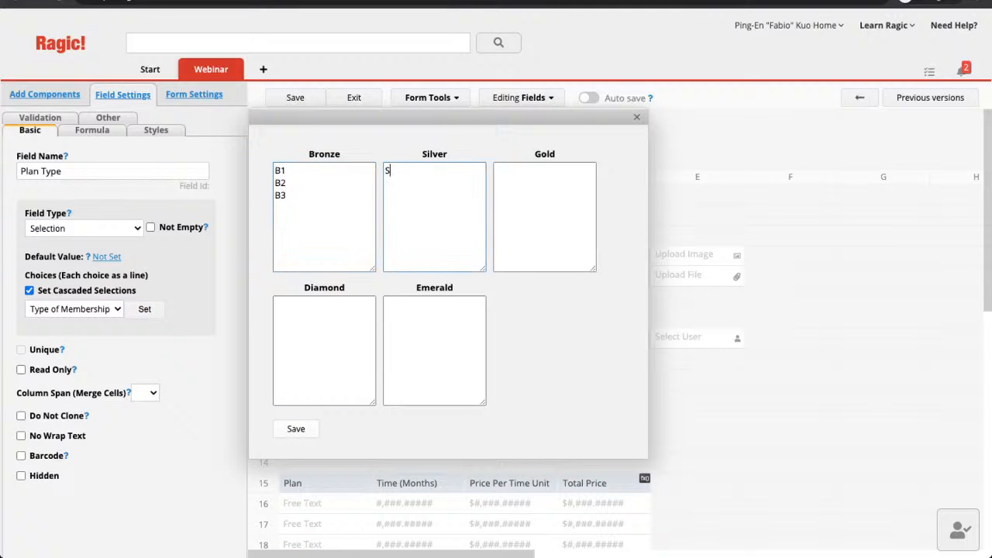
text(1 S2)
key(Return)
text(S3)
key(Tab)
text(G1)
key(Return)
text(G2)
key(Return)
text(G3)
Enter plan options D1–D3 for Diamond and E1–E3 for Emerald.
key(Tab)
text(D1)
key(Return)
text(D2)
key(Return)
text(D3)
key(Tab)
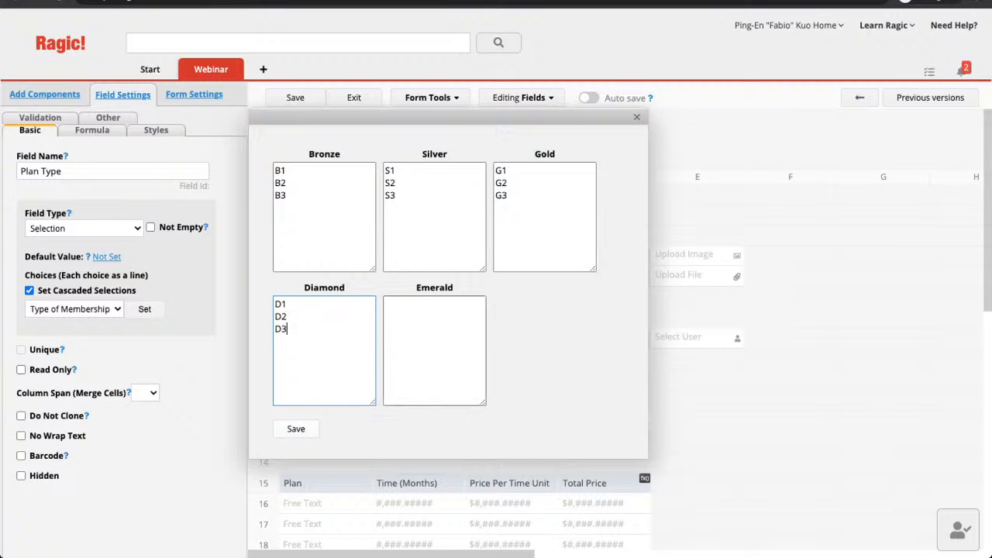
text(E1)
key(Return)
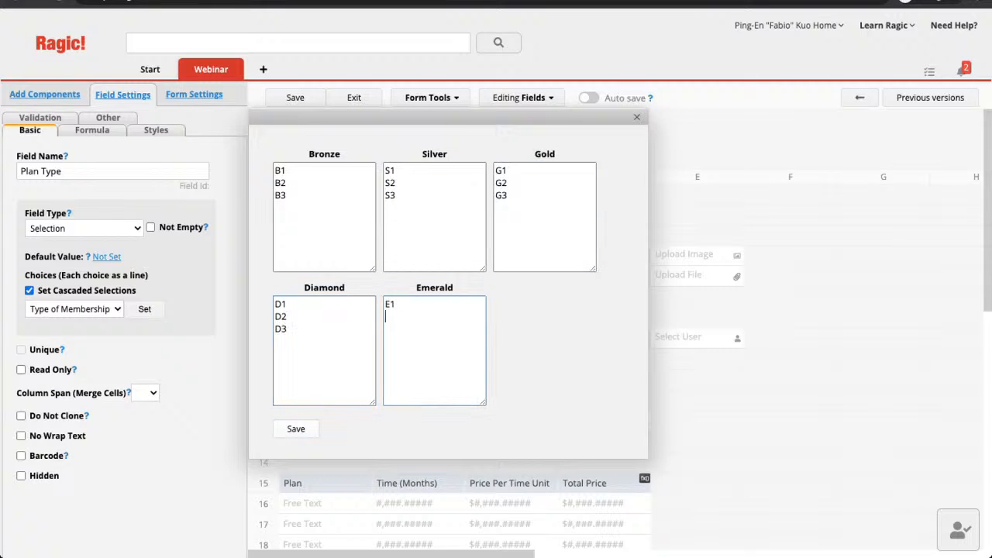
text(E2)
key(Return)
text(E3)
Confirm the options, save the design, accept both prompts and exit to record view.
click(296, 428)
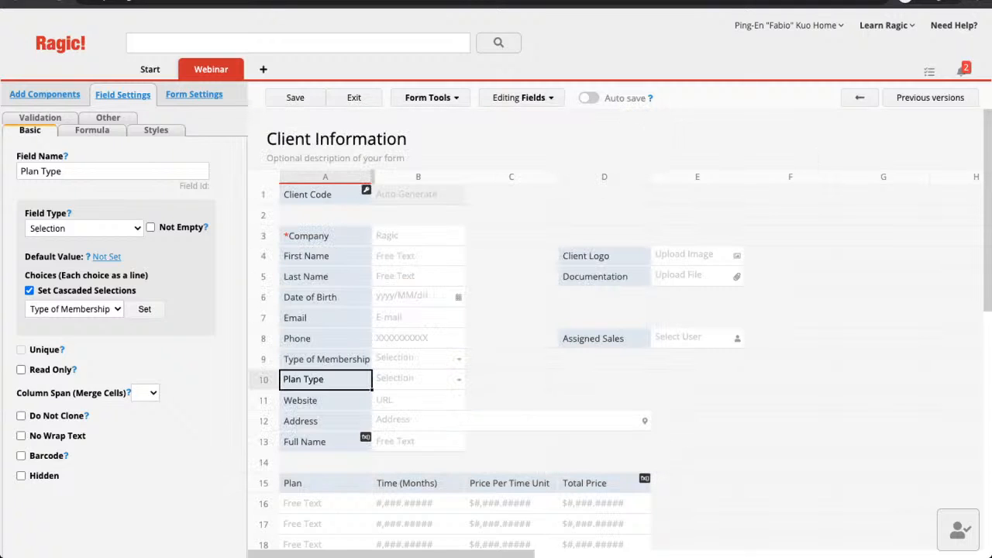
click(294, 97)
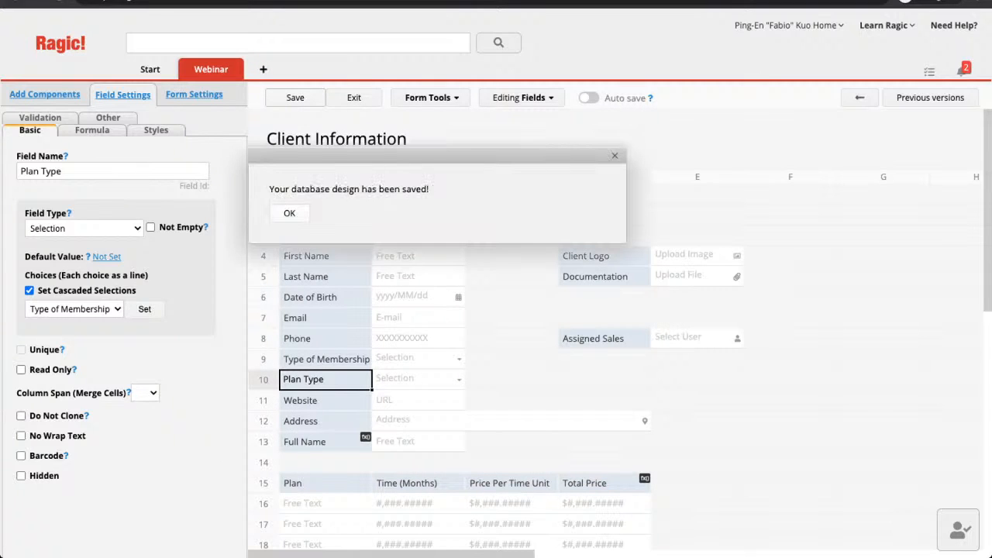
click(289, 213)
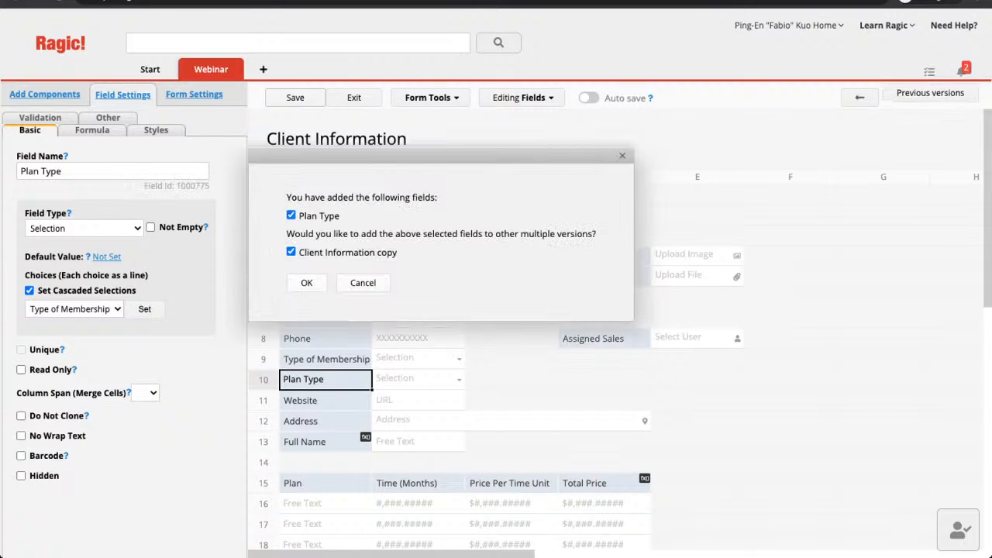
click(301, 281)
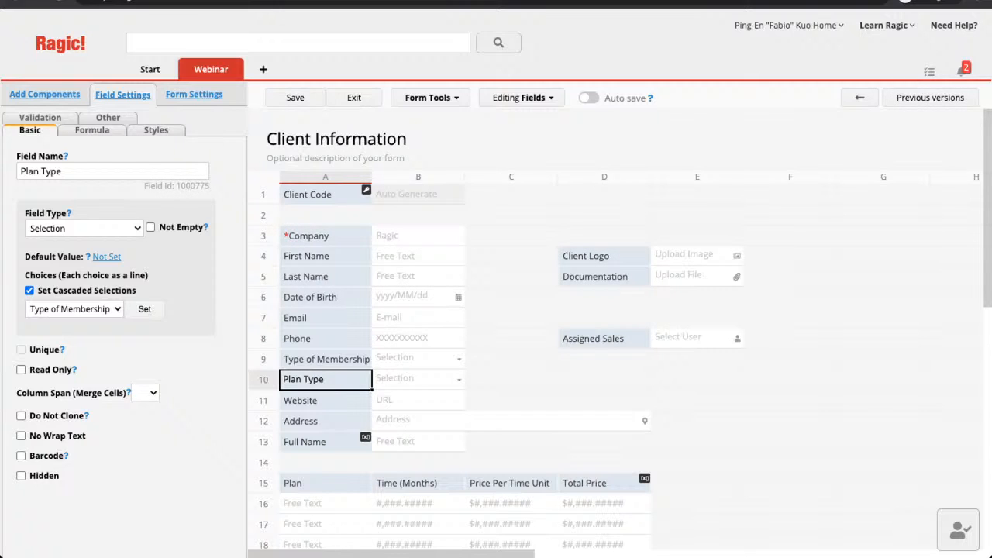
click(354, 97)
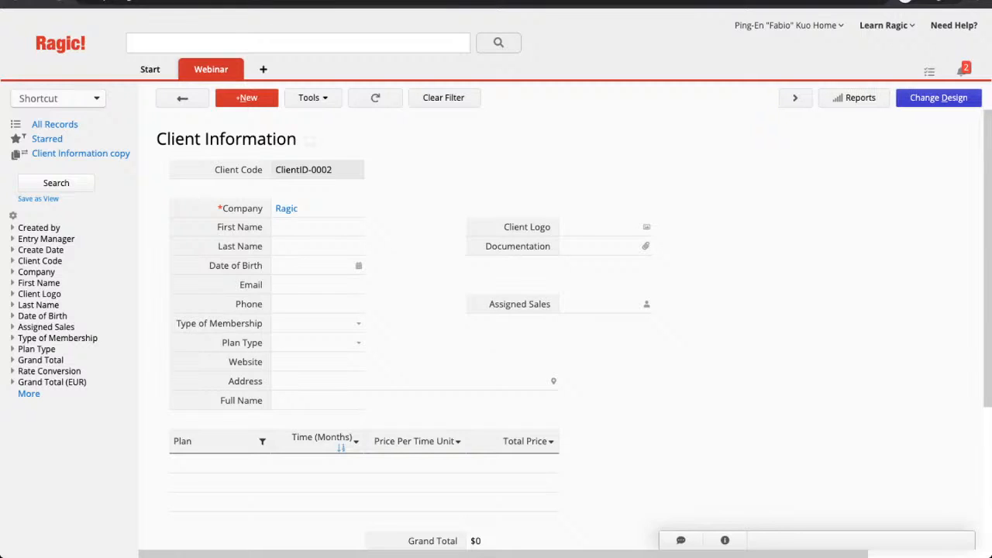
Check Plan Type is empty, then set membership to Bronze and view its plans.
click(318, 342)
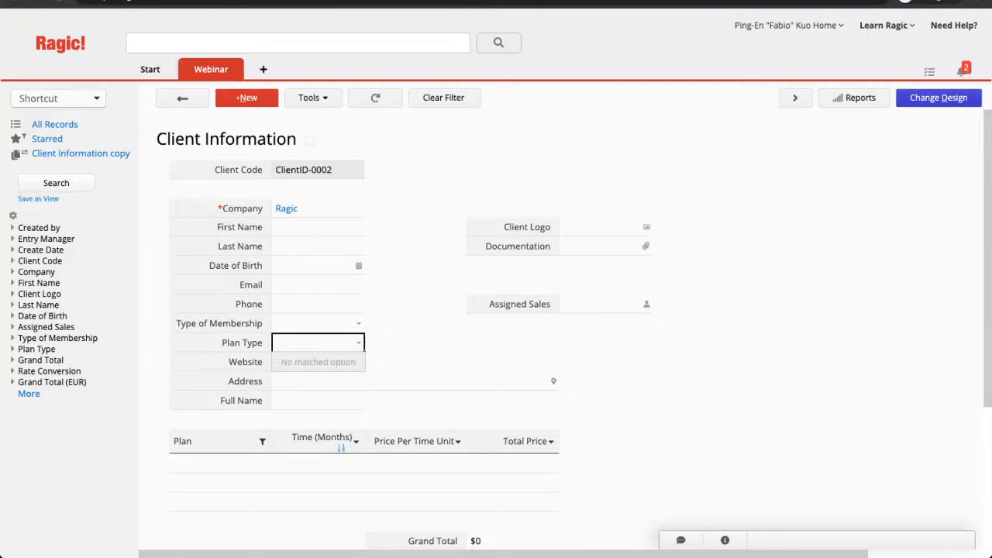
click(318, 342)
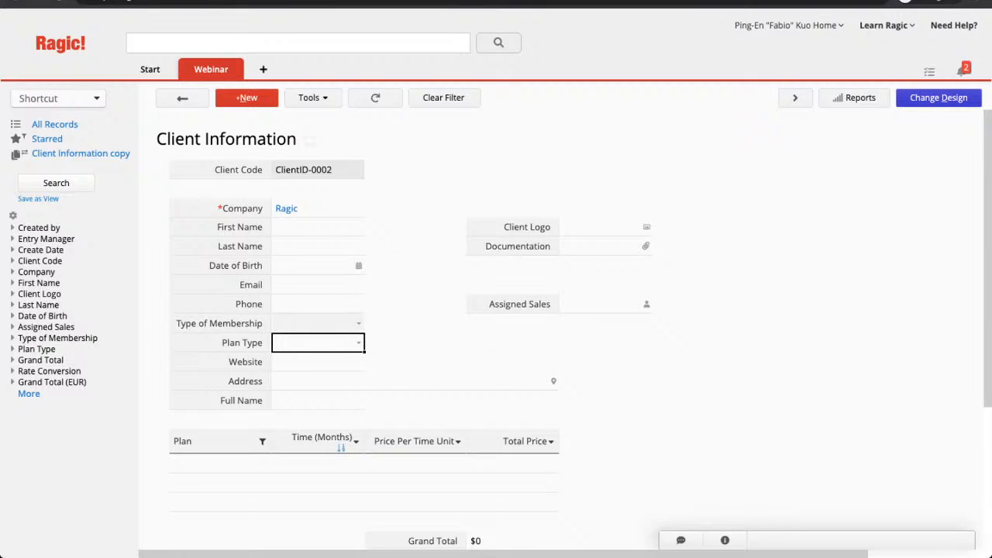
click(358, 323)
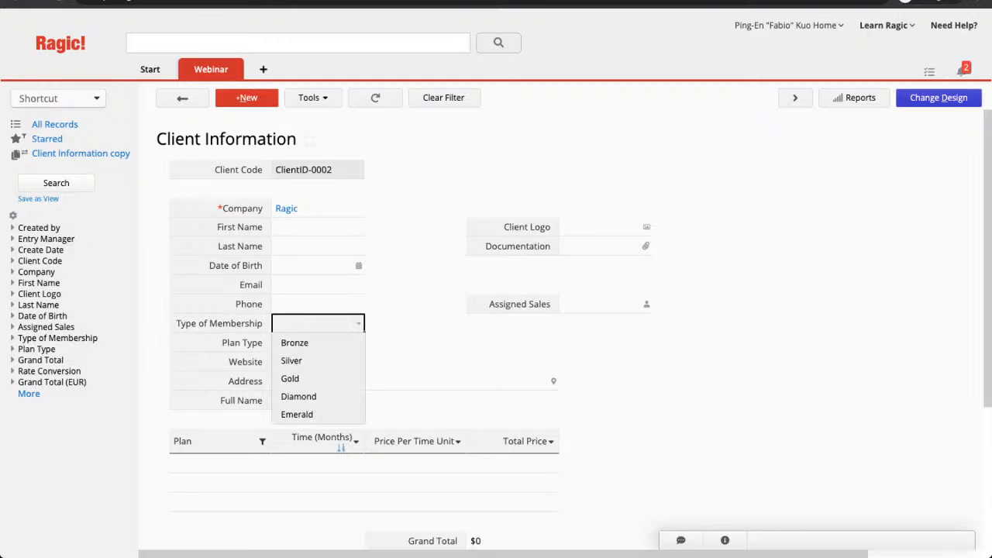
click(294, 343)
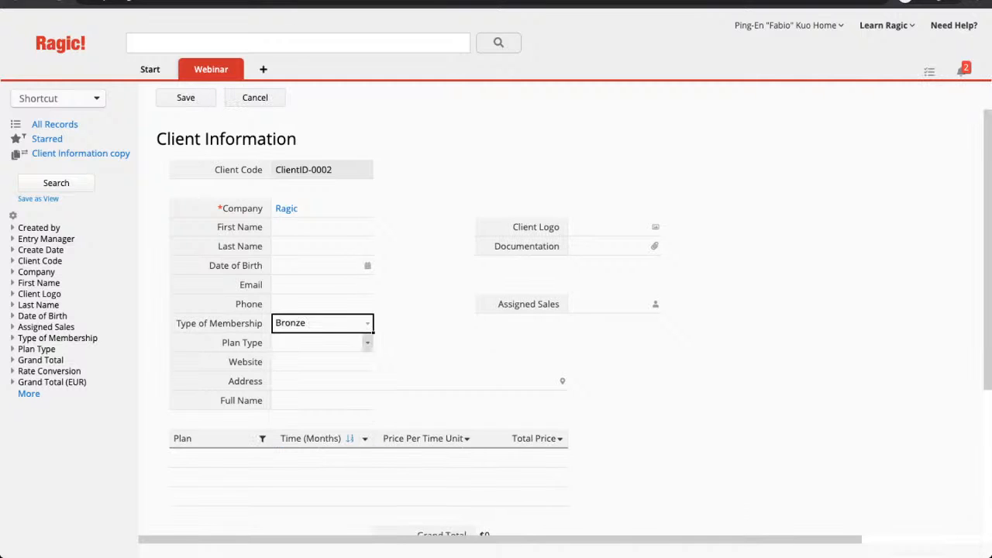
click(368, 343)
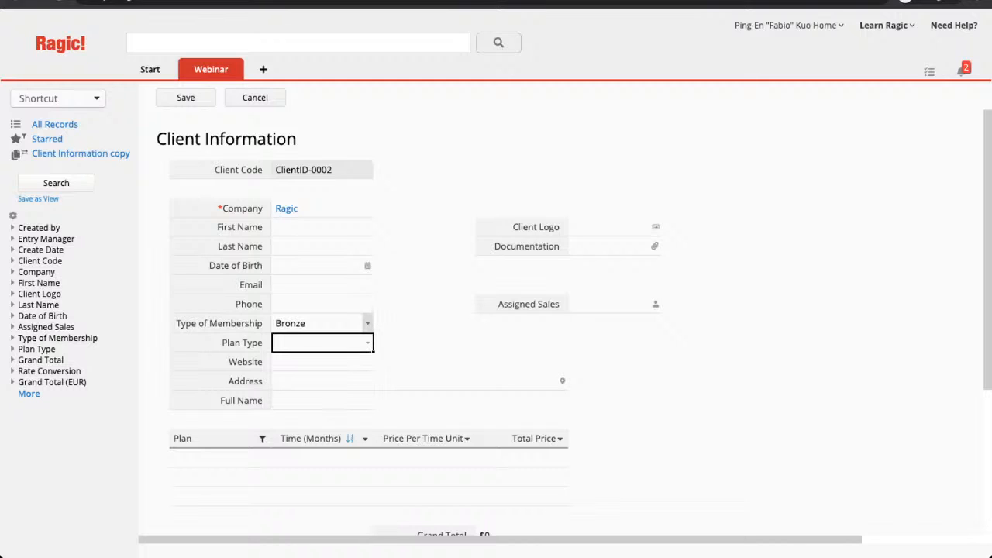
Change membership to Diamond and confirm Plan Type offers only D1–D3.
click(368, 324)
click(299, 397)
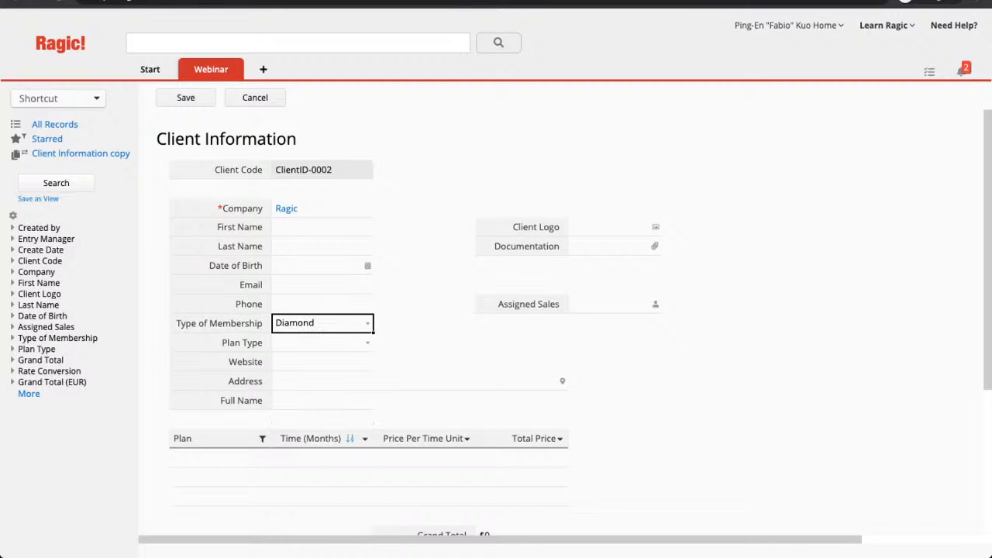
click(368, 343)
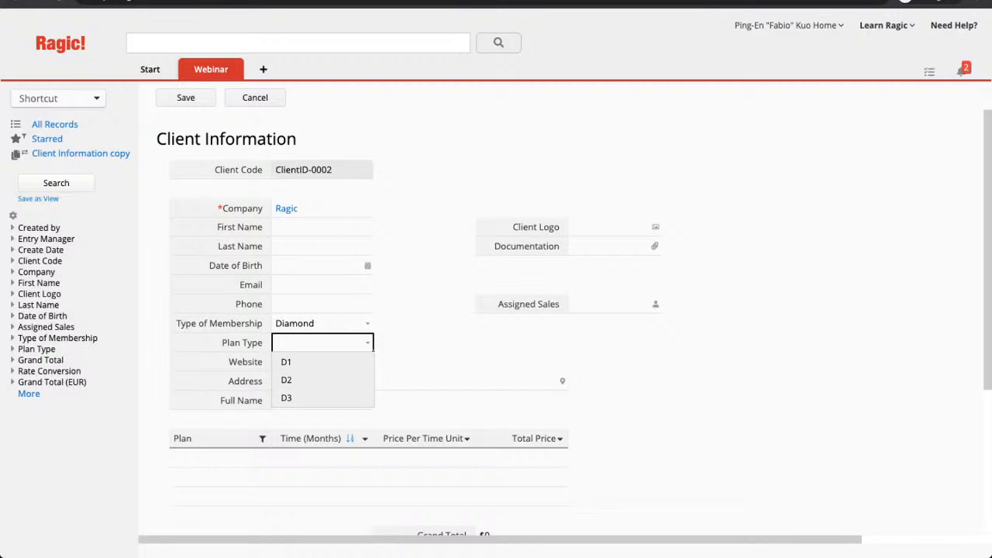
key(Escape)
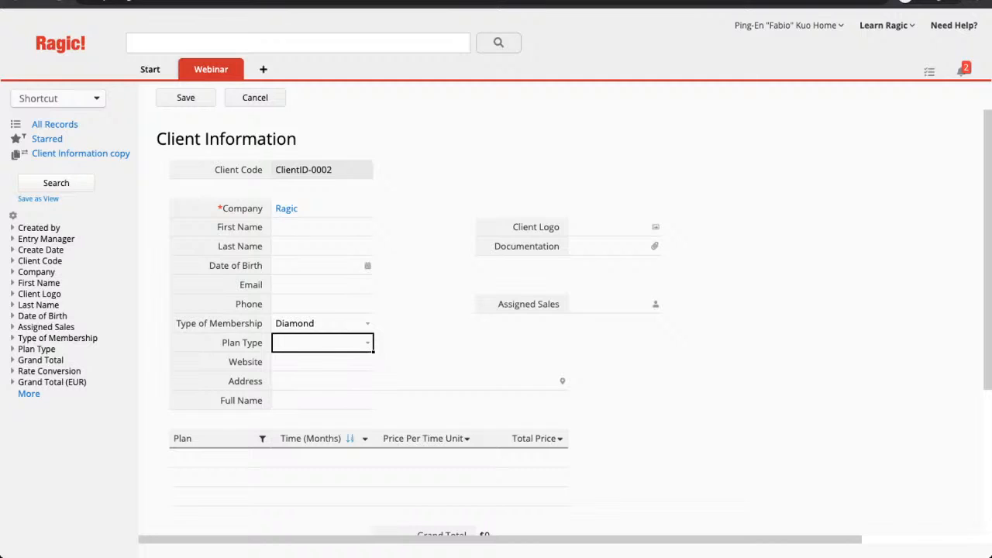